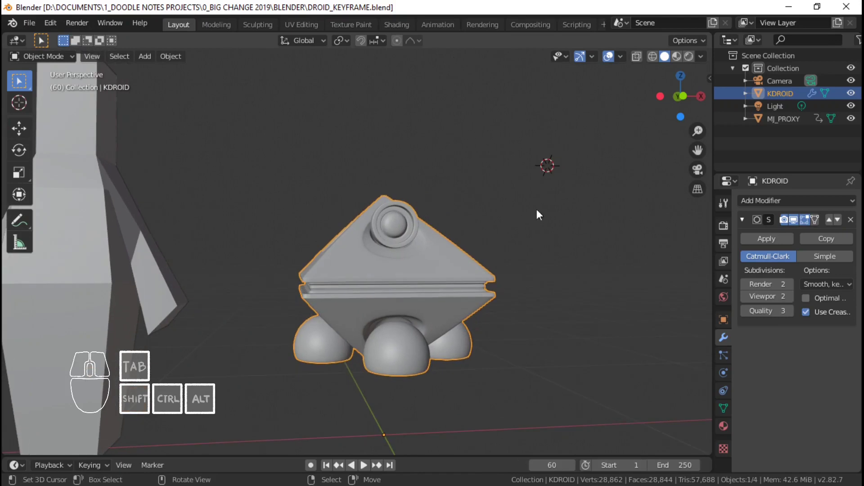
# Step: Examine the overall shape of the droid model from above, below and the right side
pyautogui.keyDown('shift'); pyautogui.moveTo(433, 265); pyautogui.dragTo(452, 229, button='middle'); pyautogui.keyUp('shift')
pyautogui.moveTo(450, 231); pyautogui.dragTo(327, 208, button='middle')
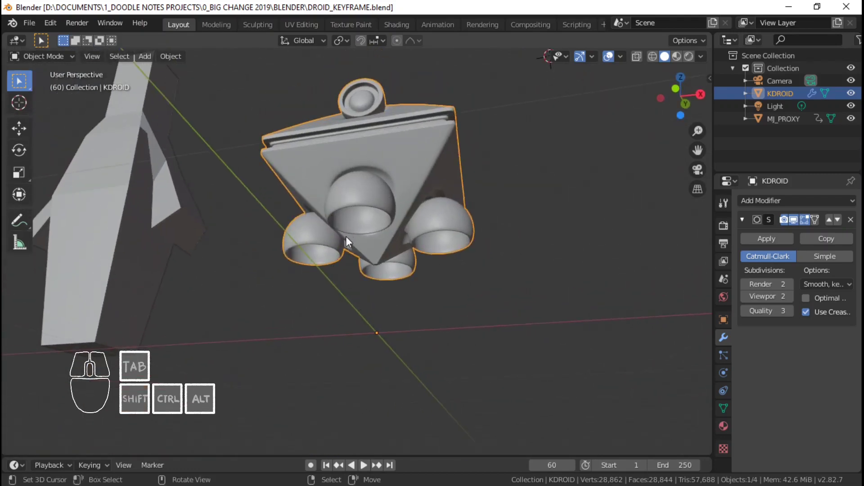
pyautogui.moveTo(404, 223); pyautogui.dragTo(327, 292, button='middle')
pyautogui.moveTo(388, 269); pyautogui.dragTo(384, 170, button='middle')
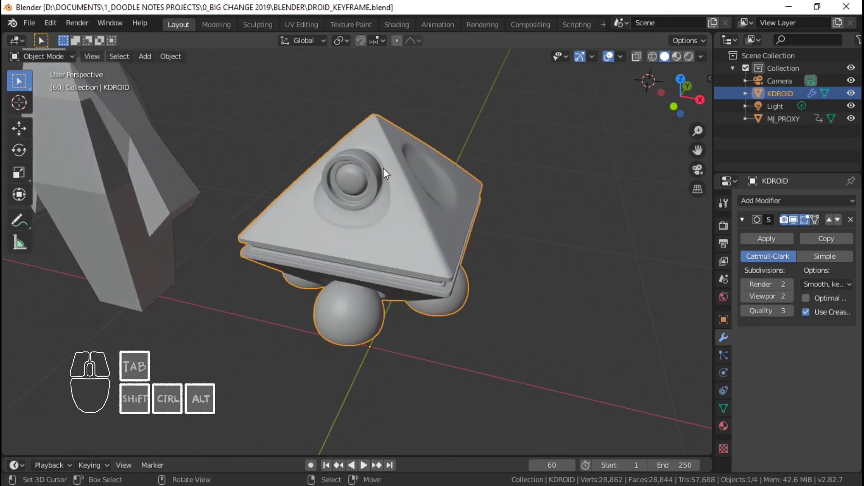
pyautogui.moveTo(316, 293); pyautogui.dragTo(397, 318, button='middle')
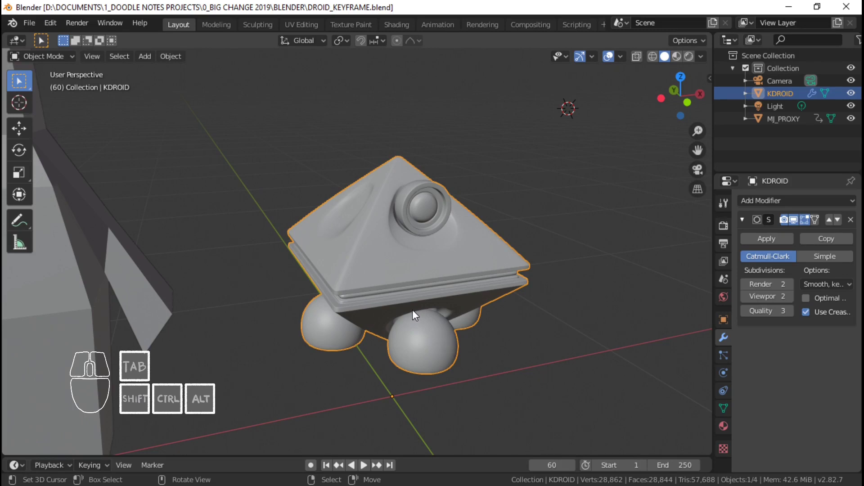
pyautogui.keyDown('shift'); pyautogui.moveTo(442, 290); pyautogui.dragTo(418, 314, button='middle'); pyautogui.keyUp('shift')
pyautogui.press('KP_3')
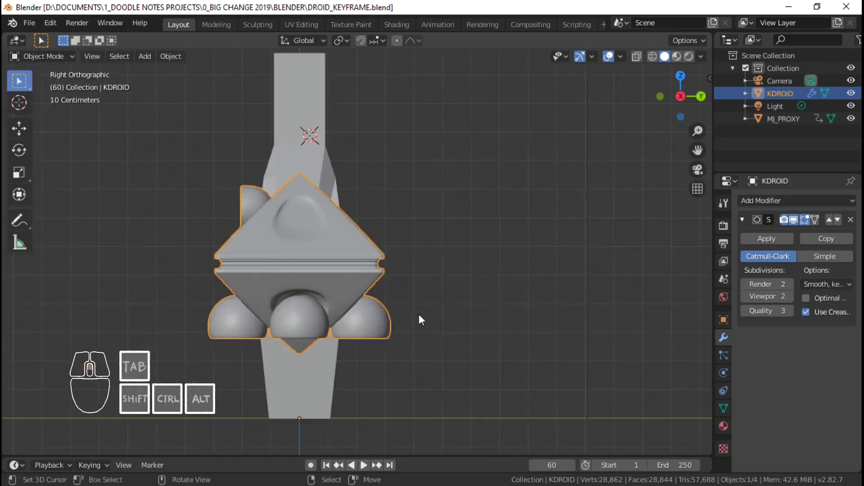
pyautogui.scroll(1, 419, 314)
pyautogui.keyDown('shift'); pyautogui.moveTo(231, 245); pyautogui.dragTo(449, 248, button='middle'); pyautogui.keyUp('shift')
pyautogui.scroll(-1, 423, 206)
pyautogui.scroll(-1, 423, 205)
pyautogui.scroll(2, 486, 263)
pyautogui.scroll(-1, 477, 257)
pyautogui.scroll(1, 312, 244)
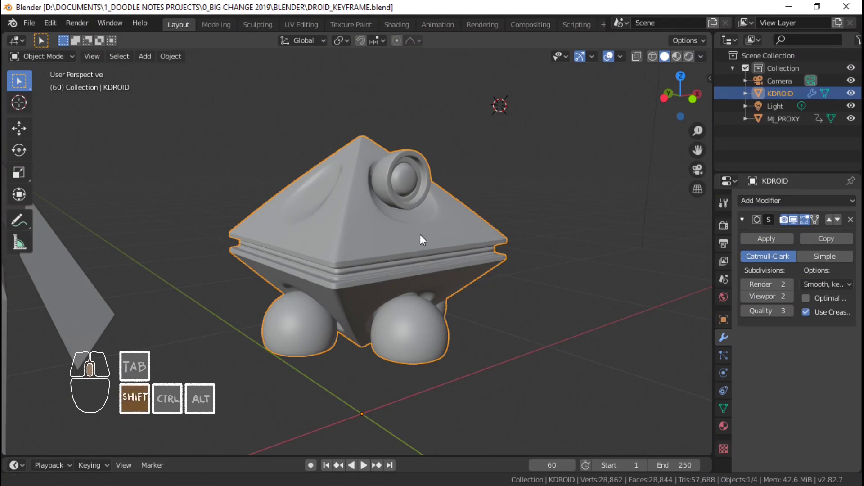
# Step: Inspect the hollow undersides of the droid's ball-shaped feet close up and from several angles
pyautogui.keyDown('shift'); pyautogui.moveTo(420, 234); pyautogui.dragTo(460, 231, button='middle'); pyautogui.keyUp('shift')
pyautogui.keyDown('ctrl'); pyautogui.moveTo(459, 232); pyautogui.dragTo(475, 209, button='middle'); pyautogui.keyUp('ctrl')
pyautogui.keyDown('shift'); pyautogui.moveTo(531, 221); pyautogui.dragTo(430, 267, button='middle'); pyautogui.keyUp('shift')
pyautogui.scroll(-1, 484, 246)
pyautogui.keyDown('shift'); pyautogui.moveTo(430, 267); pyautogui.dragTo(395, 196, button='middle'); pyautogui.keyUp('shift')
pyautogui.moveTo(467, 228); pyautogui.dragTo(382, 194, button='middle')
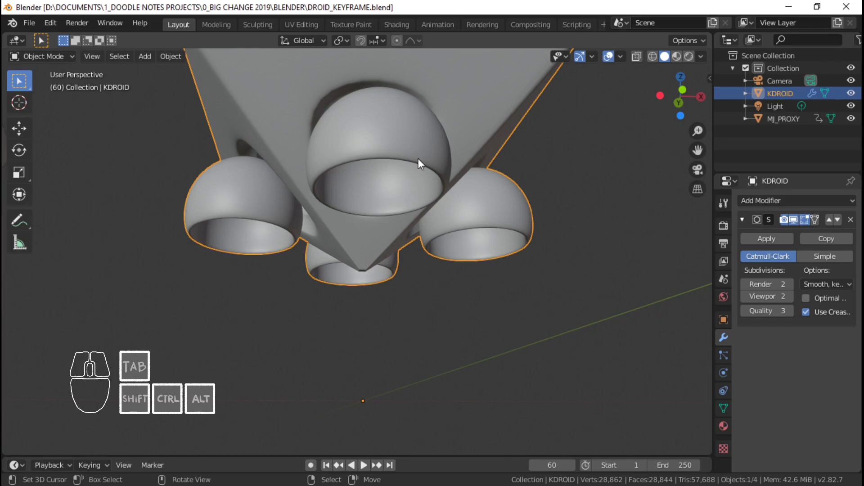
pyautogui.moveTo(378, 245); pyautogui.dragTo(325, 303, button='middle')
pyautogui.moveTo(325, 302); pyautogui.dragTo(406, 210, button='middle')
pyautogui.press('KP_1')
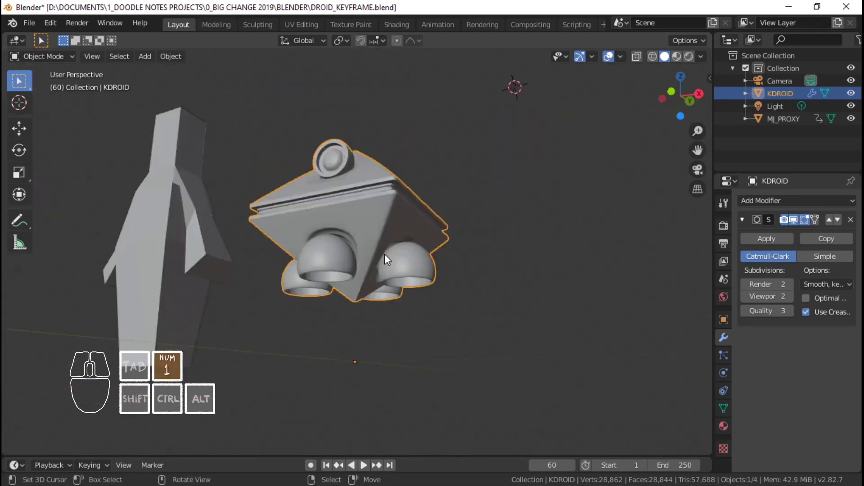
pyautogui.moveTo(384, 254); pyautogui.dragTo(385, 232, button='middle')
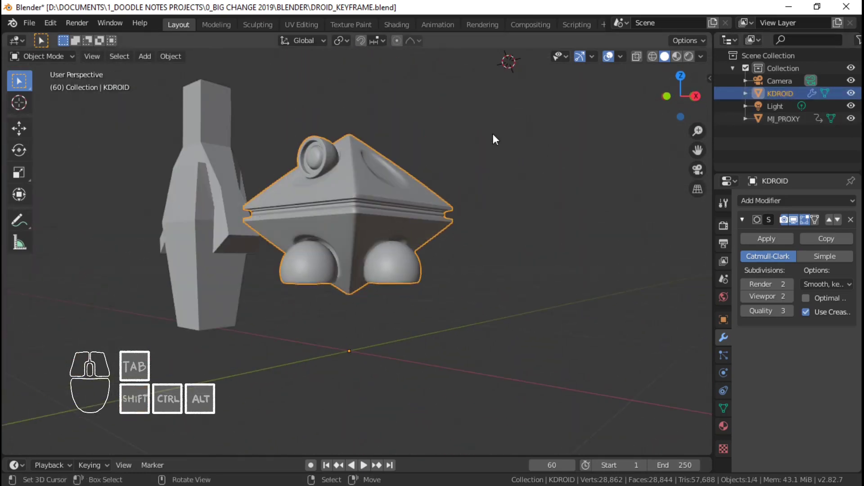
# Step: Move the KDROID object into a new collection named K-DRIOD
pyautogui.press('m')
pyautogui.click(417, 268)
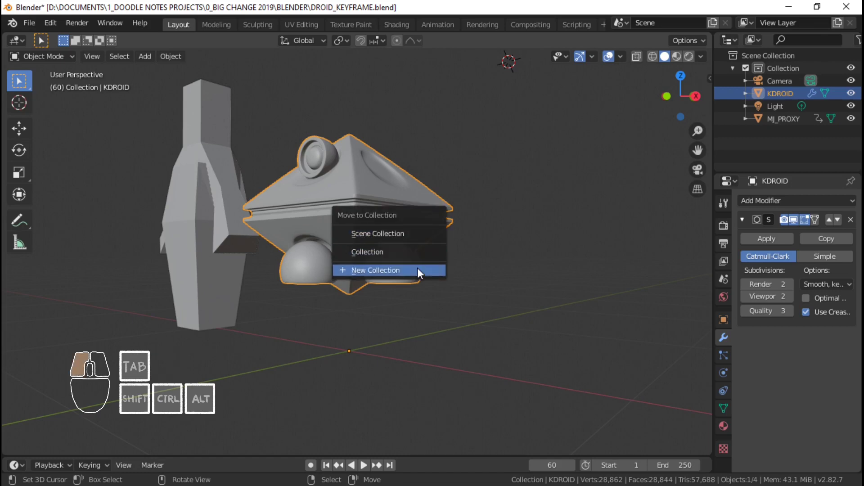
pyautogui.write('K')
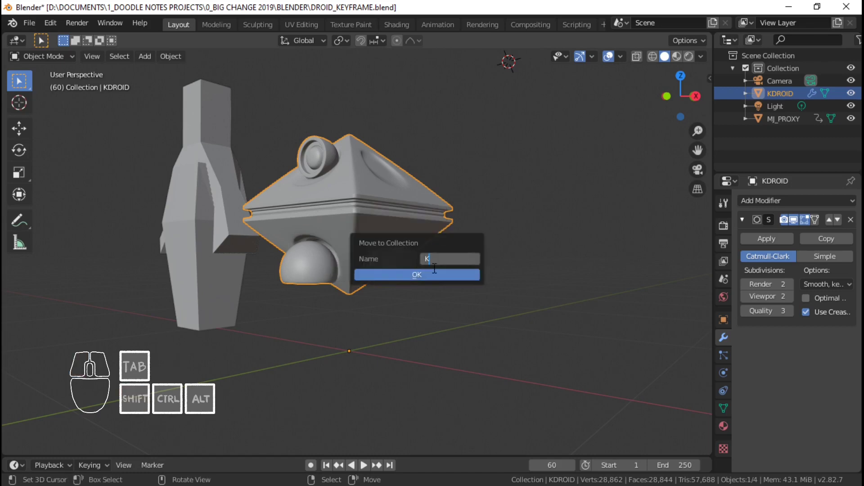
pyautogui.write('-DRIOD')
pyautogui.press('Return')
pyautogui.click(415, 275)
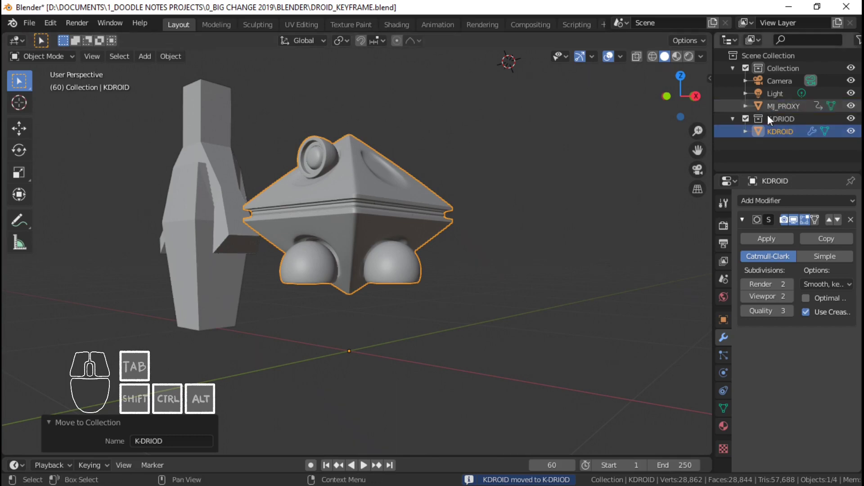
# Step: Snap the 3D cursor to the world origin below the droid
pyautogui.scroll(1, 373, 239)
pyautogui.scroll(2, 374, 240)
pyautogui.moveTo(385, 240); pyautogui.dragTo(407, 219, button='middle')
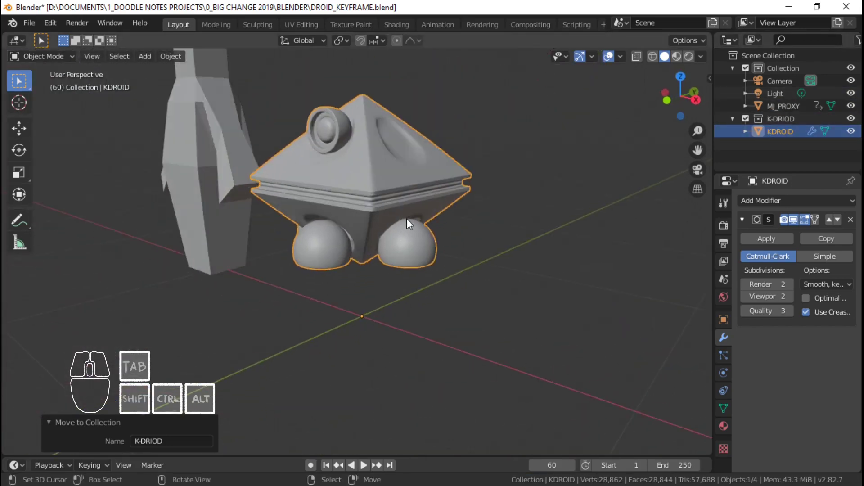
pyautogui.hotkey('shift', 's')
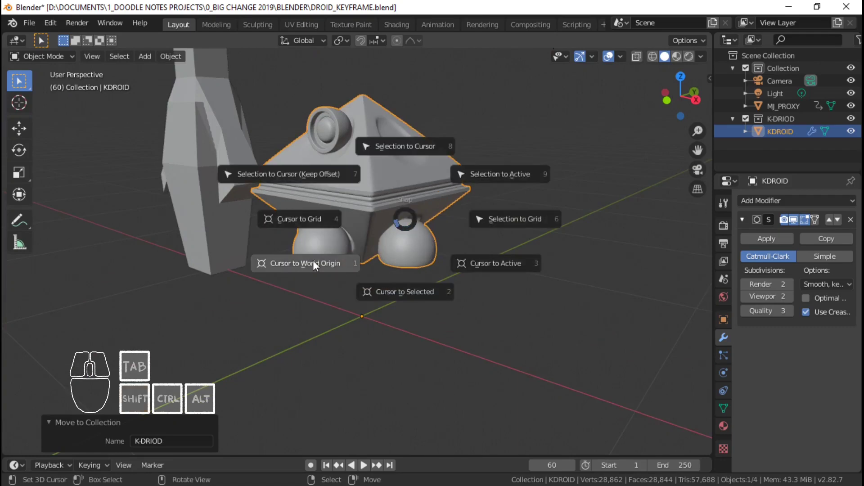
pyautogui.click(313, 260)
pyautogui.moveTo(313, 260); pyautogui.dragTo(384, 281, button='middle')
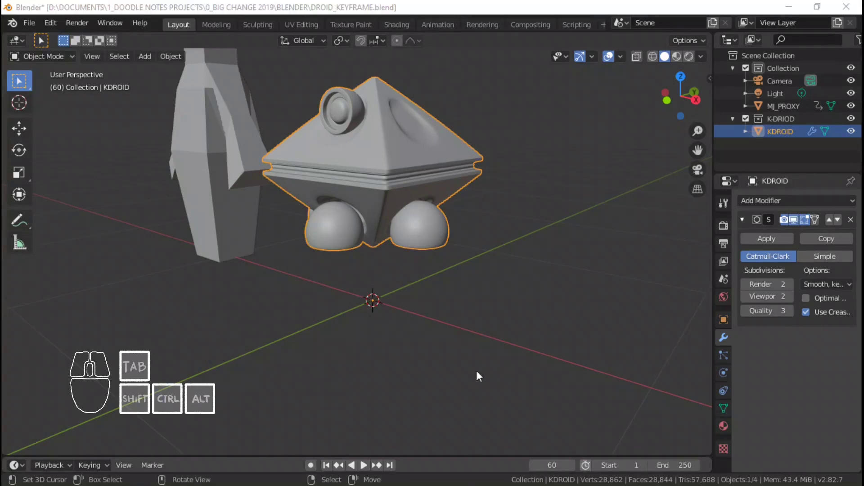
# Step: Add a UV sphere with 32 segments, 16 rings and a 1 m radius at the 3D cursor
pyautogui.moveTo(464, 198); pyautogui.dragTo(412, 215, button='middle')
pyautogui.hotkey('shift', 'a')
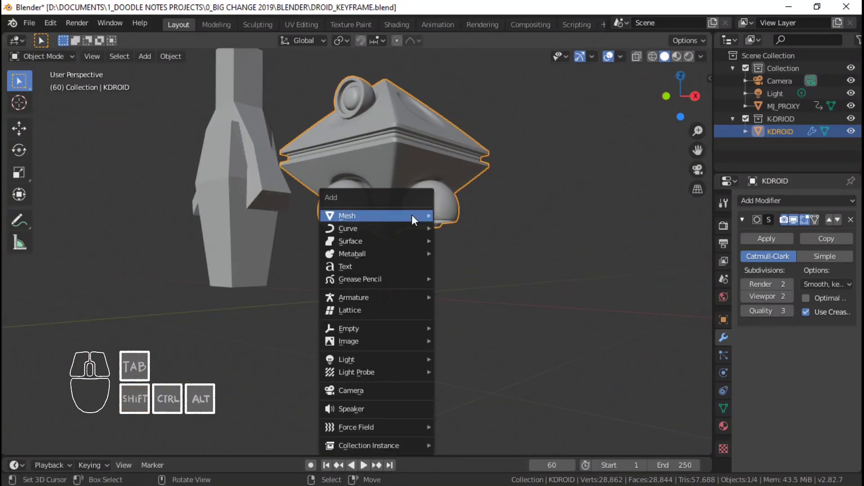
pyautogui.moveTo(402, 219)
pyautogui.click(480, 252)
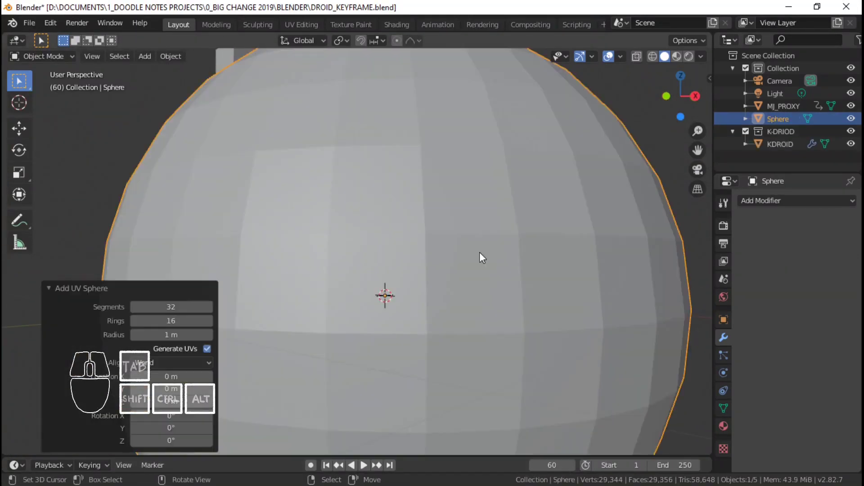
pyautogui.scroll(-2, 304, 288)
pyautogui.keyDown('shift'); pyautogui.moveTo(404, 274); pyautogui.dragTo(409, 246, button='middle'); pyautogui.keyUp('shift')
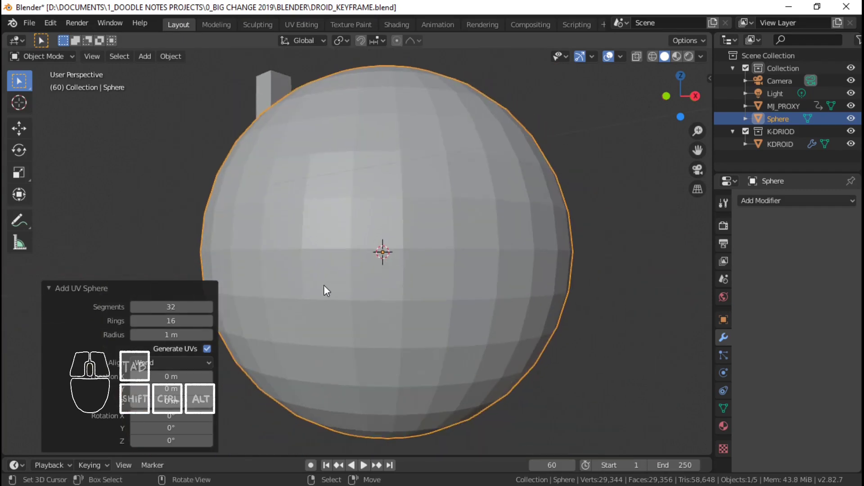
pyautogui.moveTo(324, 285); pyautogui.dragTo(393, 288, button='middle')
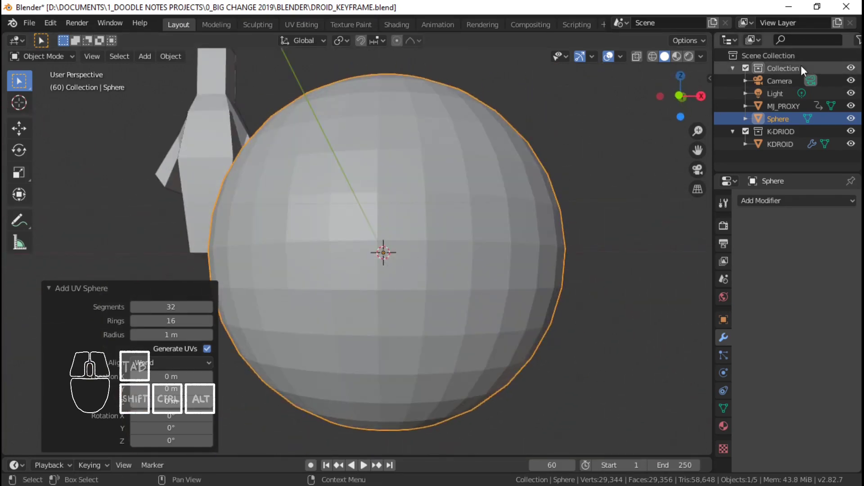
# Step: Move the MJ_PROXY object into a new collection named MJ PROXY
pyautogui.click(734, 68)
pyautogui.click(733, 68)
pyautogui.click(784, 106)
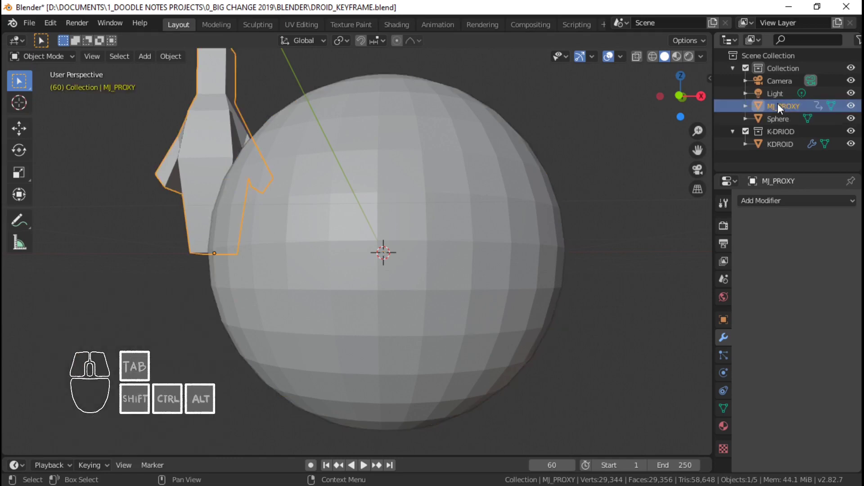
pyautogui.press('m')
pyautogui.click(479, 142)
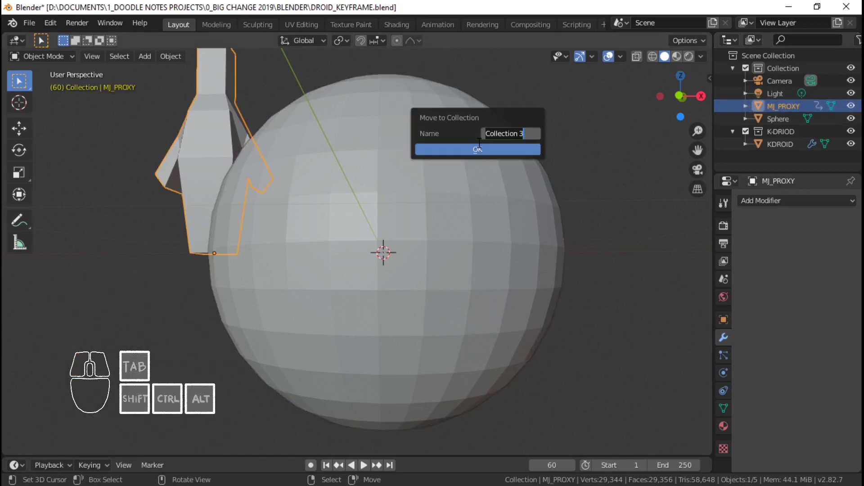
pyautogui.write('MJ PROXY')
pyautogui.click(484, 146)
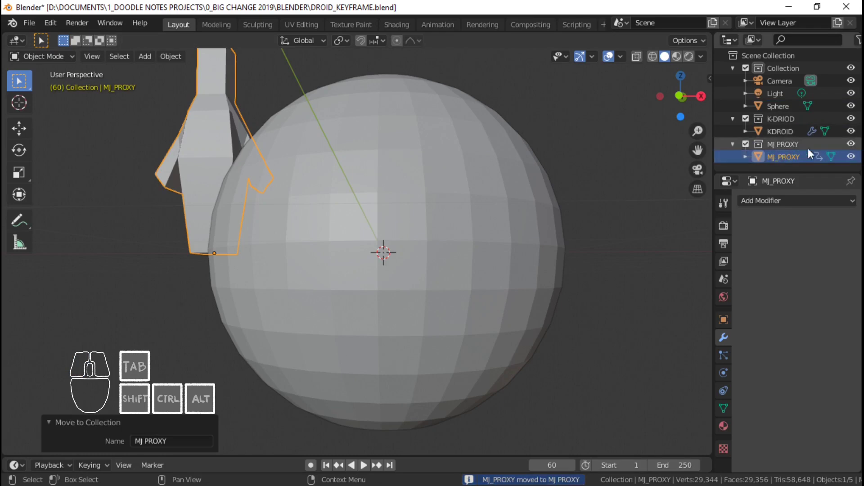
# Step: Show the viewport and render restriction toggles in the Outliner, and exclude the MJ PROXY collection from the view layer
pyautogui.click(857, 41)
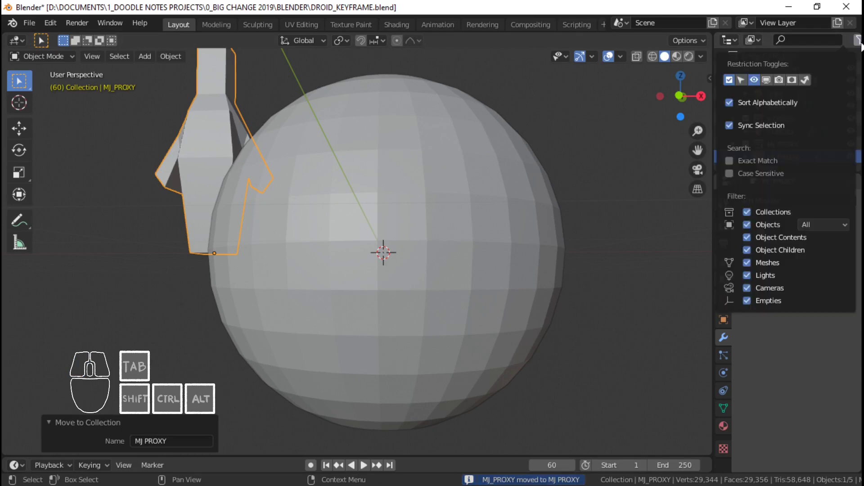
pyautogui.click(779, 80)
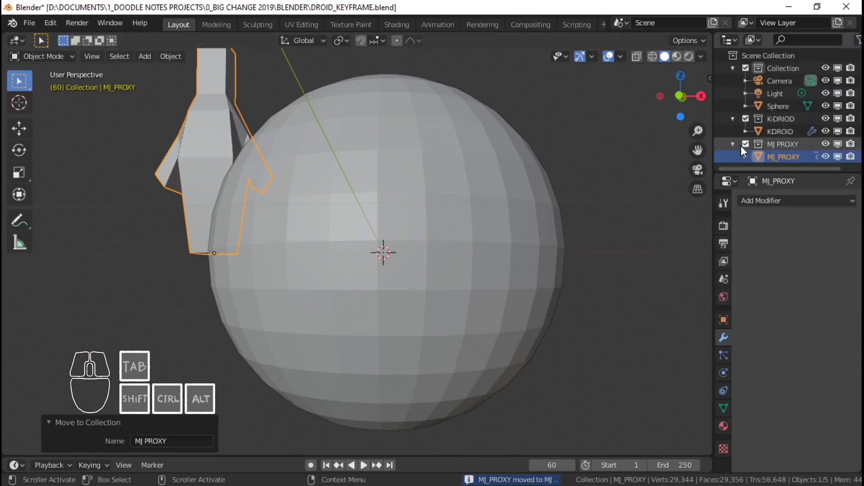
pyautogui.click(742, 144)
pyautogui.keyDown('shift'); pyautogui.moveTo(515, 190); pyautogui.dragTo(514, 174, button='middle'); pyautogui.keyUp('shift')
pyautogui.moveTo(509, 101); pyautogui.dragTo(445, 138, button='middle')
pyautogui.moveTo(462, 228); pyautogui.dragTo(303, 210, button='middle')
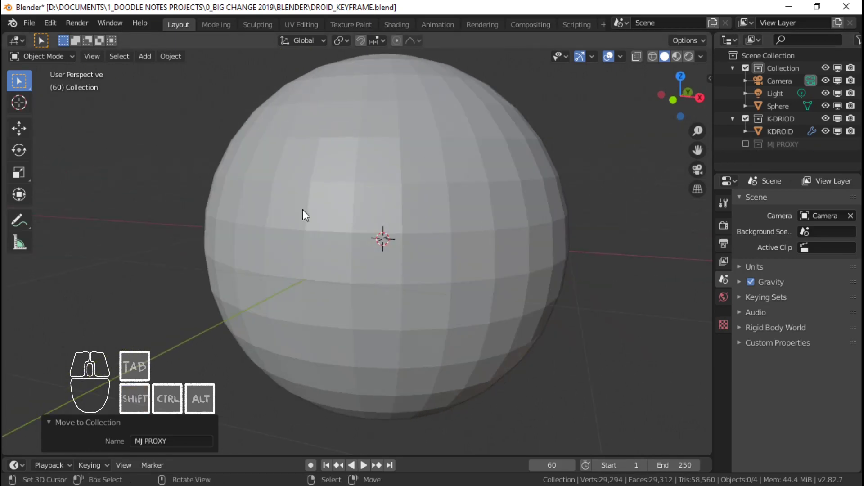
pyautogui.keyDown('shift'); pyautogui.moveTo(509, 204); pyautogui.dragTo(565, 229, button='middle'); pyautogui.keyUp('shift')
pyautogui.keyDown('shift'); pyautogui.moveTo(407, 239); pyautogui.dragTo(355, 183, button='middle'); pyautogui.keyUp('shift')
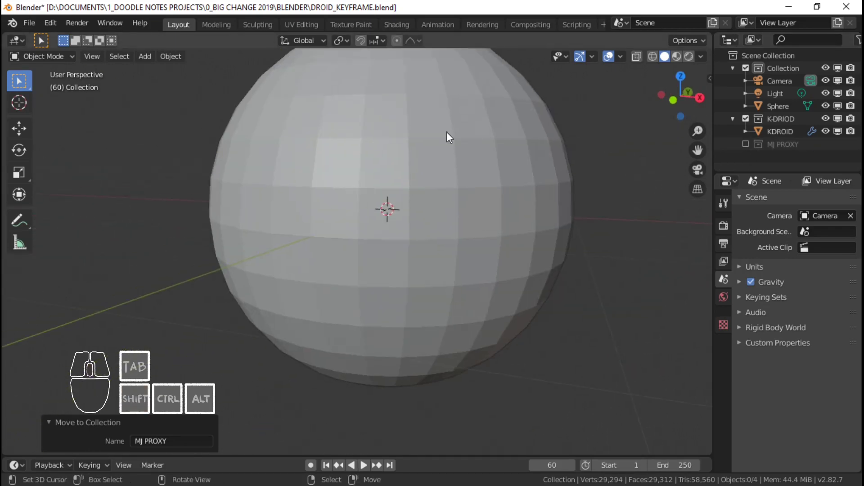
pyautogui.keyDown('shift'); pyautogui.moveTo(630, 190); pyautogui.dragTo(634, 222, button='middle'); pyautogui.keyUp('shift')
# Step: Move the sphere into the existing K-DRIOD collection
pyautogui.click(775, 106)
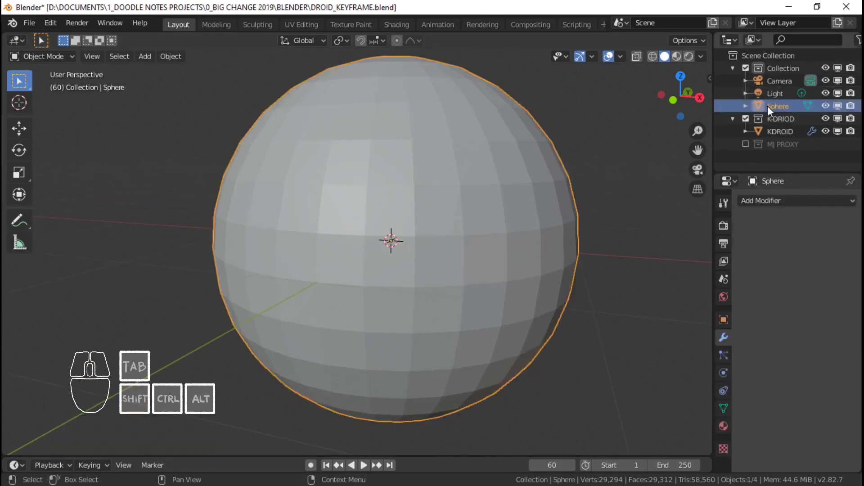
pyautogui.press('m')
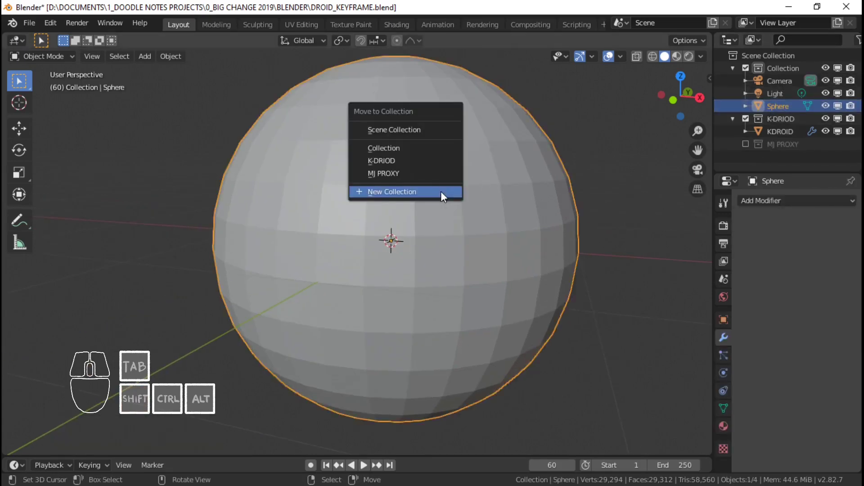
pyautogui.click(435, 161)
# Step: Rename the sphere as KDROID-fire and save the file
pyautogui.doubleClick(787, 131)
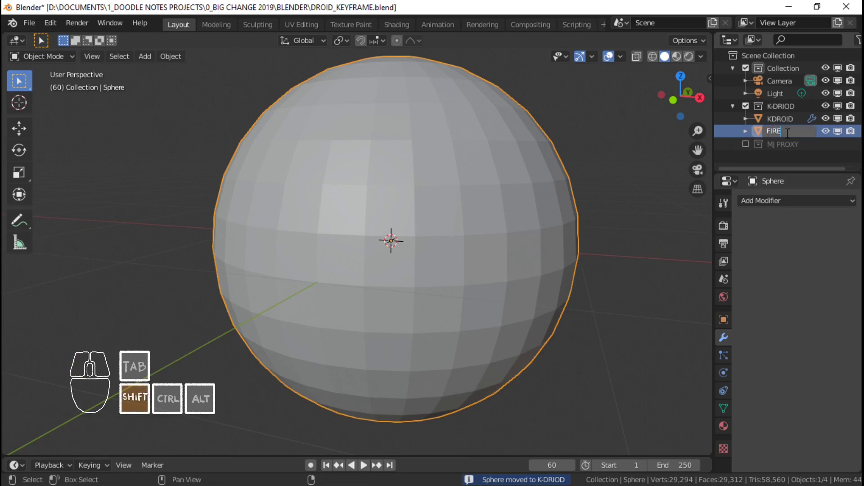
pyautogui.press('Return')
pyautogui.doubleClick(788, 119)
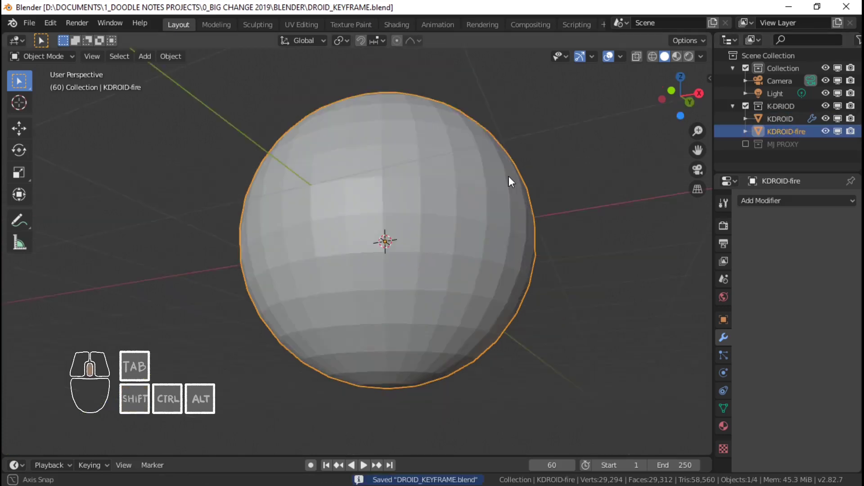
# Step: Scale the whole KDROID-fire mesh in Edit Mode to about 0.3 of its size
pyautogui.moveTo(509, 176); pyautogui.dragTo(512, 221, button='middle')
pyautogui.scroll(1, 512, 220)
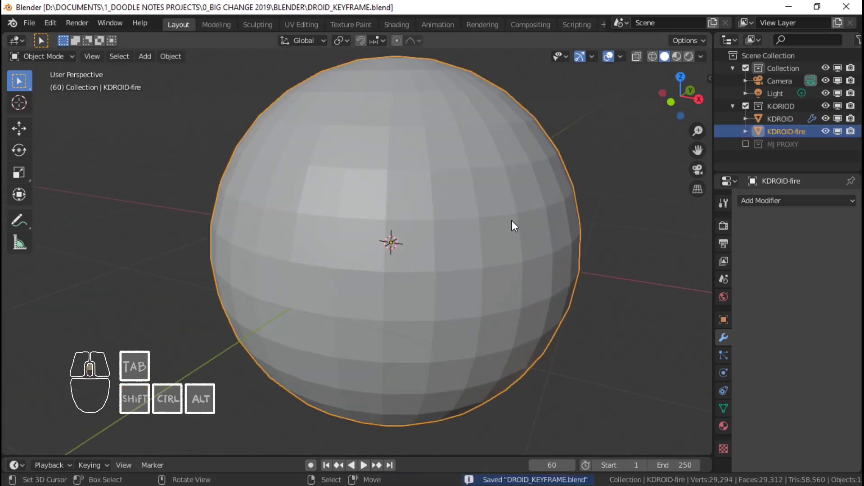
pyautogui.press('Tab')
pyautogui.press('s')
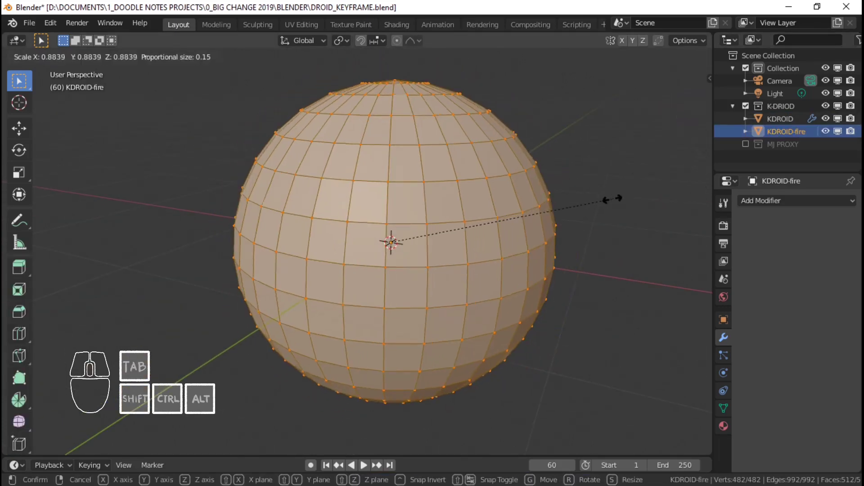
pyautogui.click(460, 208)
pyautogui.scroll(2, 324, 274)
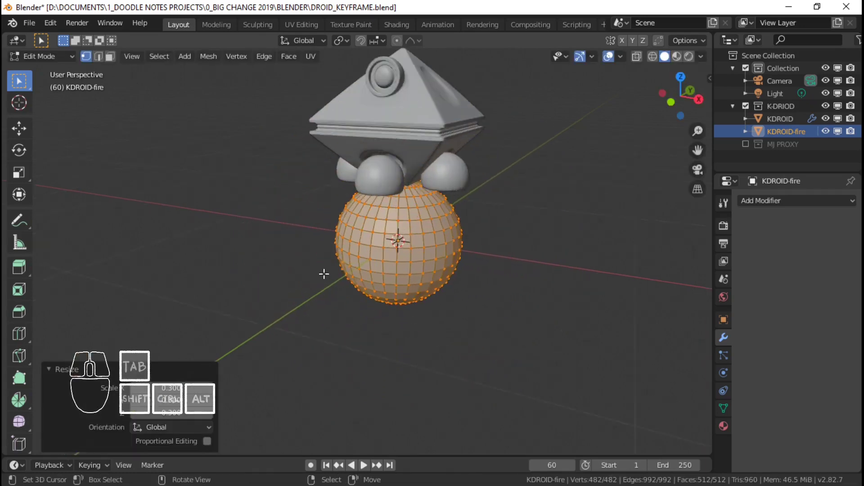
# Step: Delete all vertices of the KDROID-fire mesh, keeping the empty object in Edit Mode
pyautogui.moveTo(324, 274); pyautogui.dragTo(418, 276, button='middle')
pyautogui.press('KP_1')
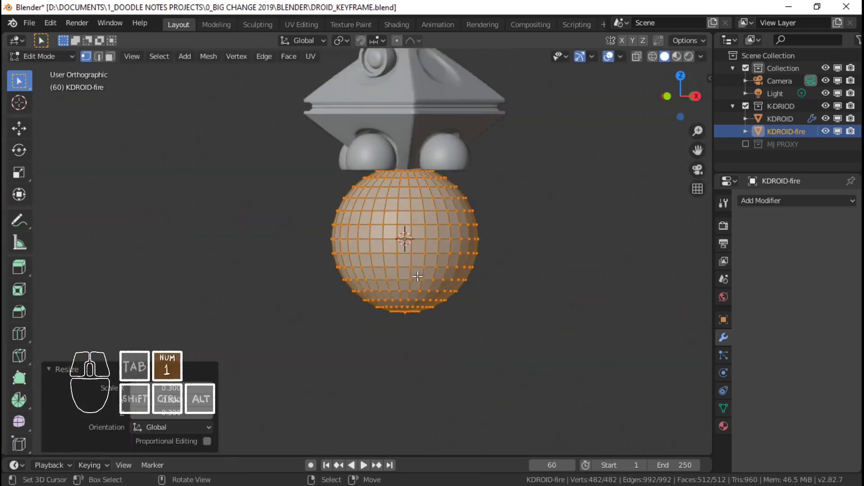
pyautogui.scroll(3, 418, 276)
pyautogui.keyDown('shift'); pyautogui.moveTo(461, 260); pyautogui.dragTo(455, 262, button='middle'); pyautogui.keyUp('shift')
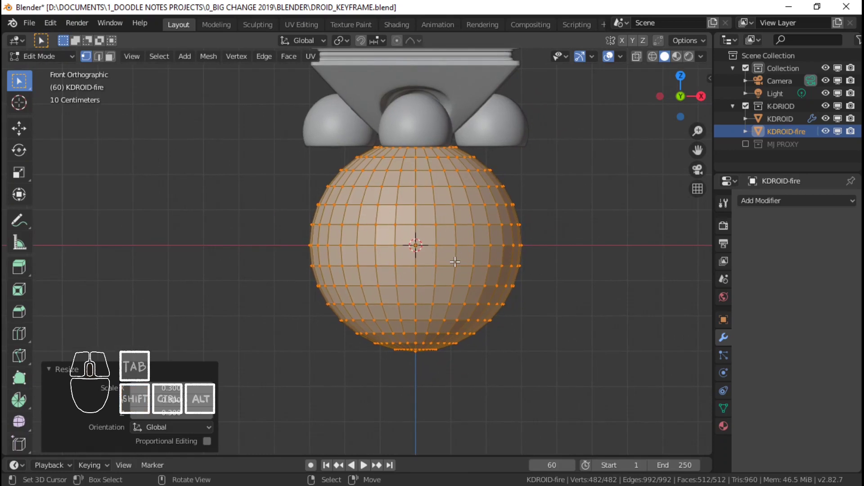
pyautogui.press('x')
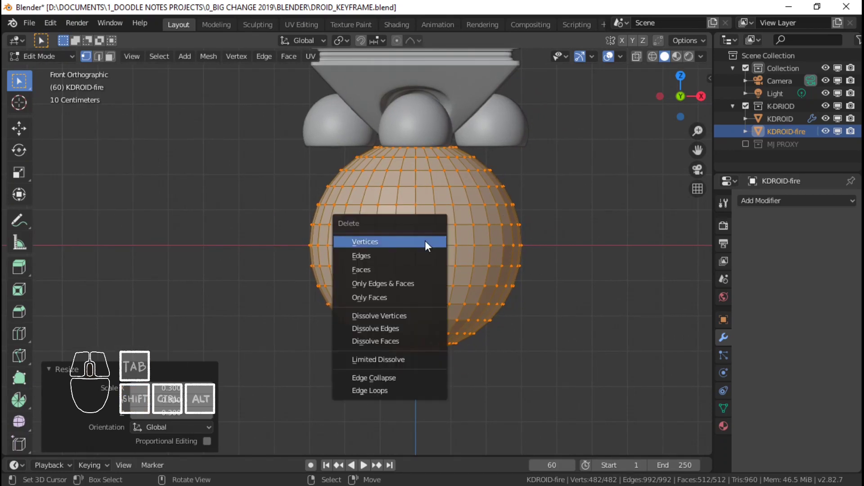
pyautogui.click(425, 242)
pyautogui.scroll(-2, 454, 189)
pyautogui.press('Tab')
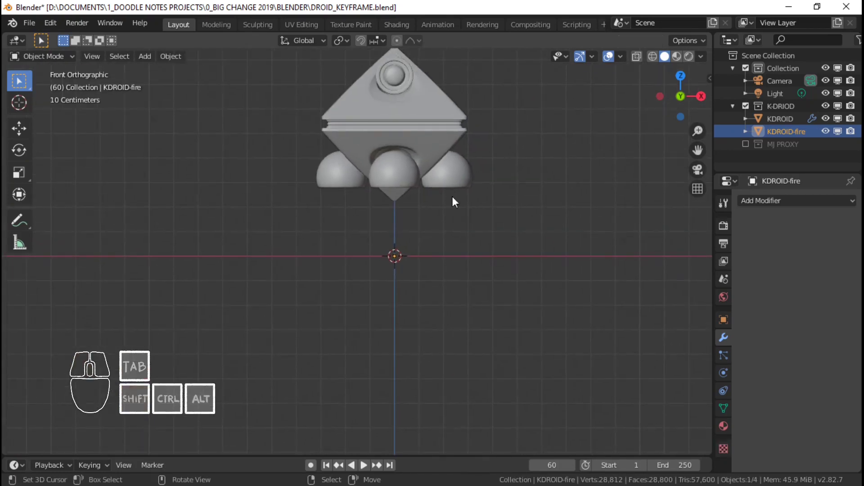
pyautogui.press('Tab')
# Step: Add a UV sphere with 12 segments, 8 rings and a 1 m radius to the empty KDROID-fire mesh
pyautogui.scroll(1, 453, 196)
pyautogui.hotkey('shift', 'a')
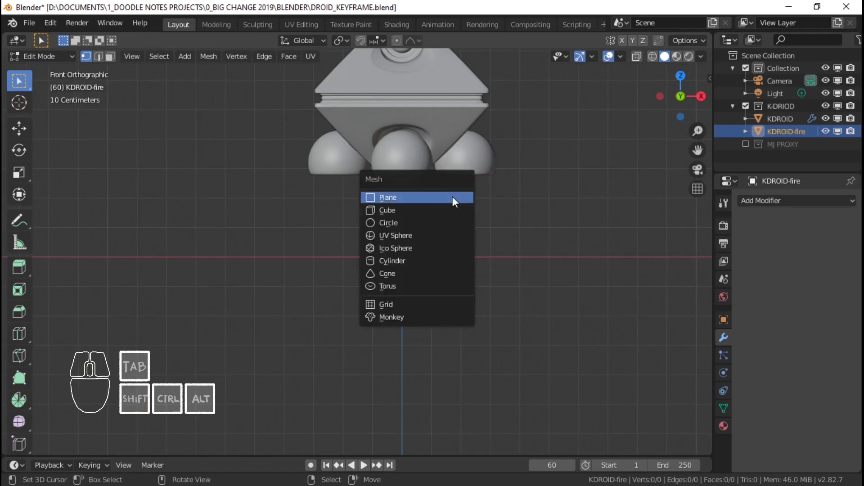
pyautogui.click(431, 236)
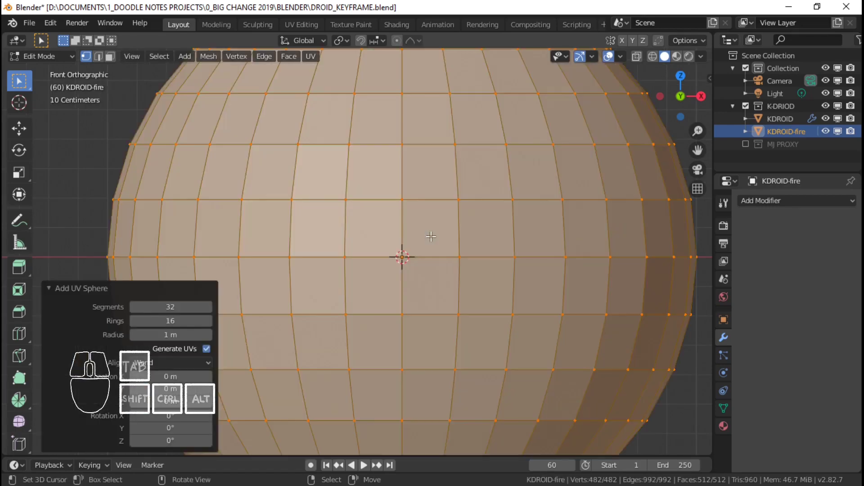
pyautogui.click(166, 320)
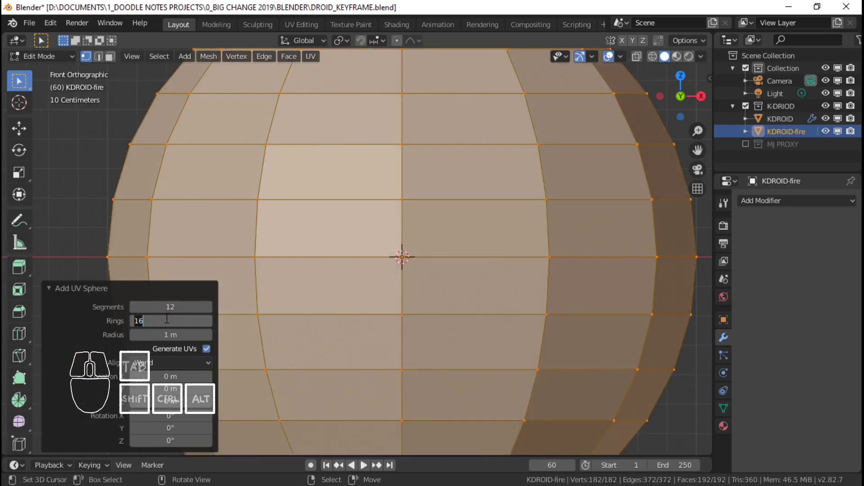
pyautogui.write('8')
pyautogui.press('Return')
pyautogui.scroll(-4, 504, 230)
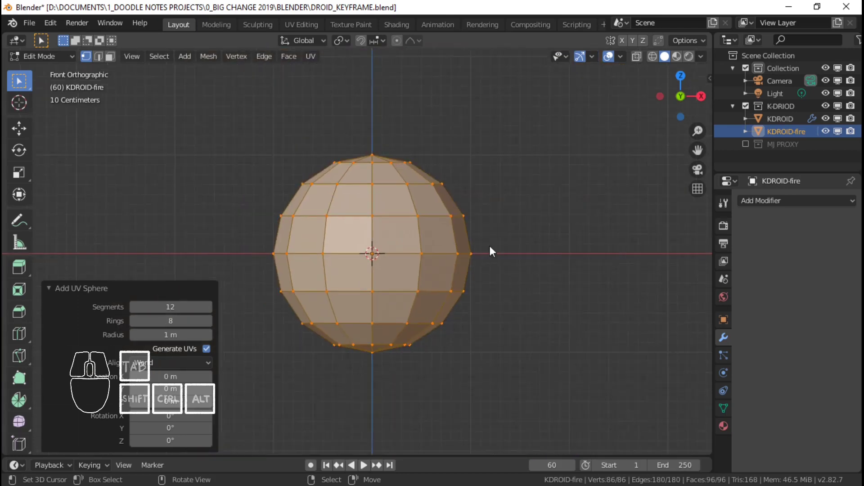
pyautogui.keyDown('shift'); pyautogui.moveTo(393, 306); pyautogui.dragTo(386, 287, button='middle'); pyautogui.keyUp('shift')
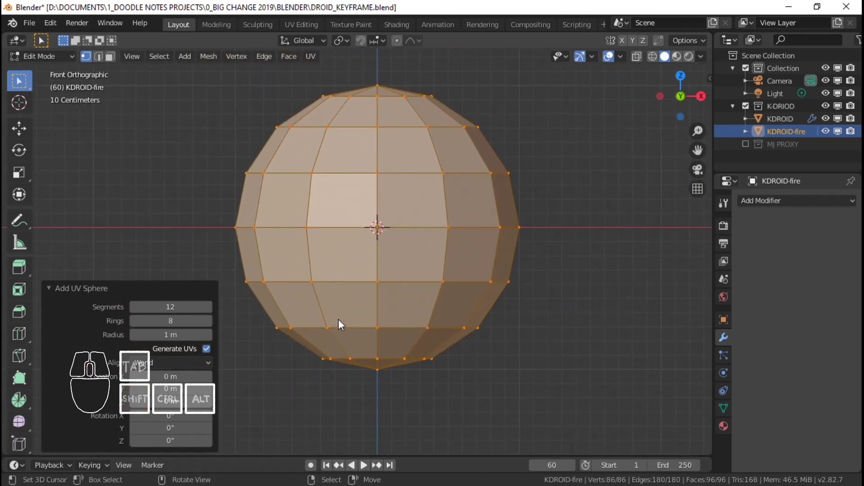
pyautogui.moveTo(380, 377)
pyautogui.keyDown('shift'); pyautogui.mouseDown(button='middle')
pyautogui.moveTo(388, 366)
pyautogui.moveTo(386, 373)
pyautogui.mouseUp(button='middle'); pyautogui.keyUp('shift')
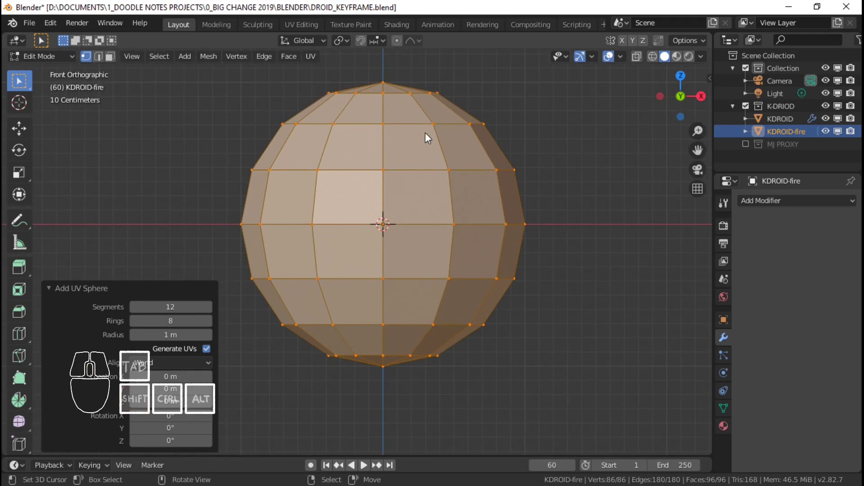
# Step: Enable proportional editing with the Sharp falloff
pyautogui.click(398, 38)
pyautogui.click(415, 43)
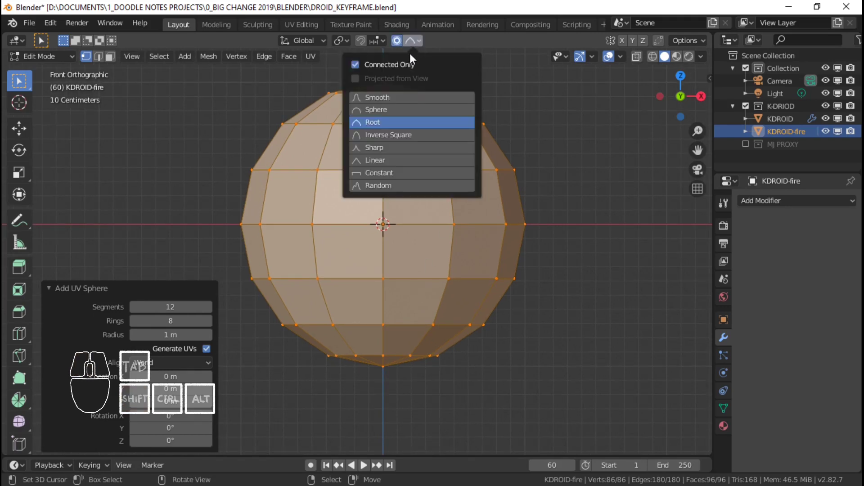
pyautogui.click(383, 152)
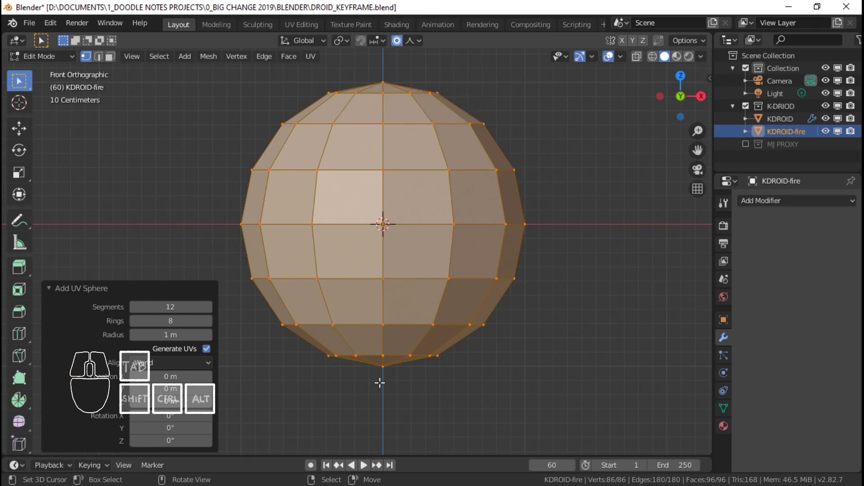
# Step: Pull the sphere's bottom vertex down about 0.92 m along Z with a proportional size of 1.77
pyautogui.rightClick(379, 382)
pyautogui.keyDown('shift'); pyautogui.moveTo(398, 346); pyautogui.dragTo(410, 259, button='middle'); pyautogui.keyUp('shift')
pyautogui.scroll(-2, 410, 252)
pyautogui.scroll(-2, 410, 253)
pyautogui.press('g')
pyautogui.press('z')
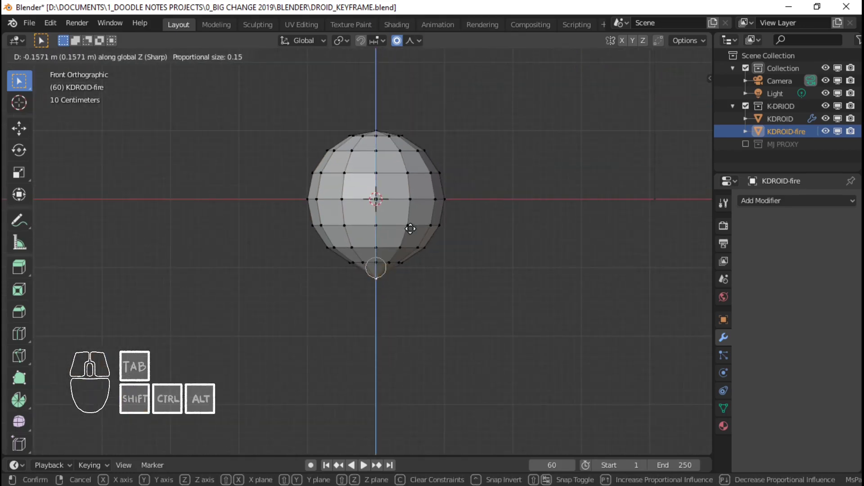
pyautogui.scroll(-7, 410, 234)
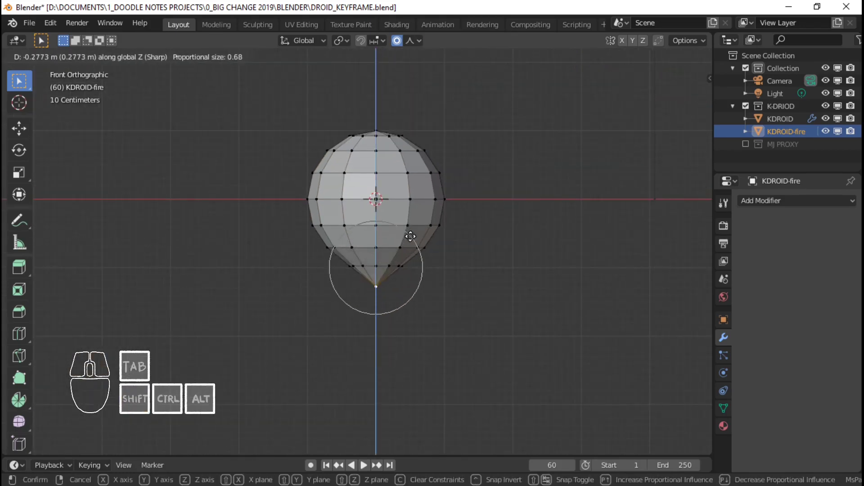
pyautogui.scroll(-6, 418, 267)
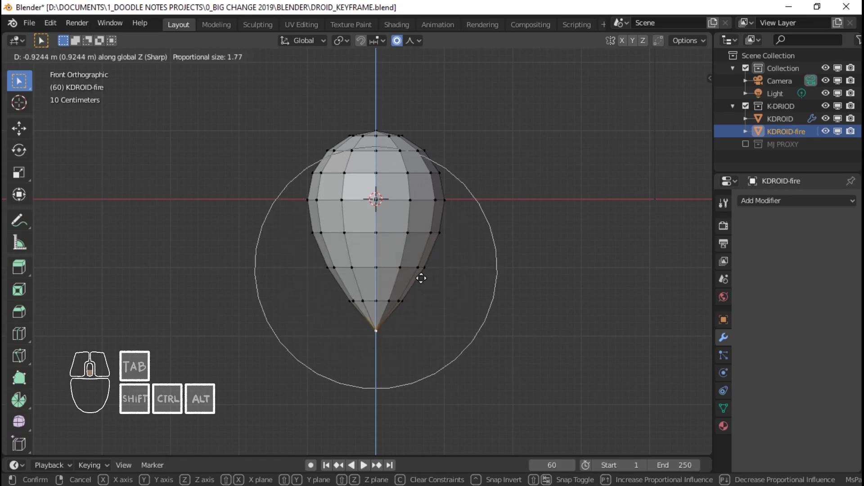
pyautogui.click(421, 278)
# Step: Shade the teardrop-shaped KDROID-fire object smooth in Object Mode
pyautogui.press('Tab')
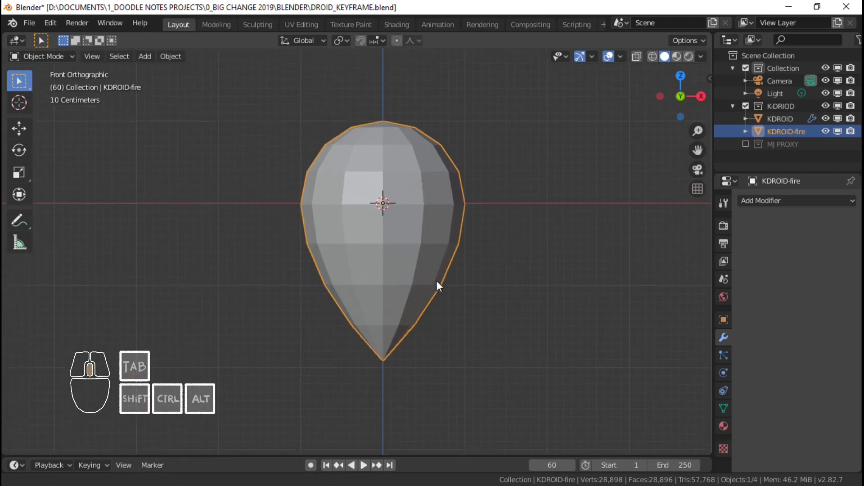
pyautogui.press('w')
pyautogui.click(435, 265)
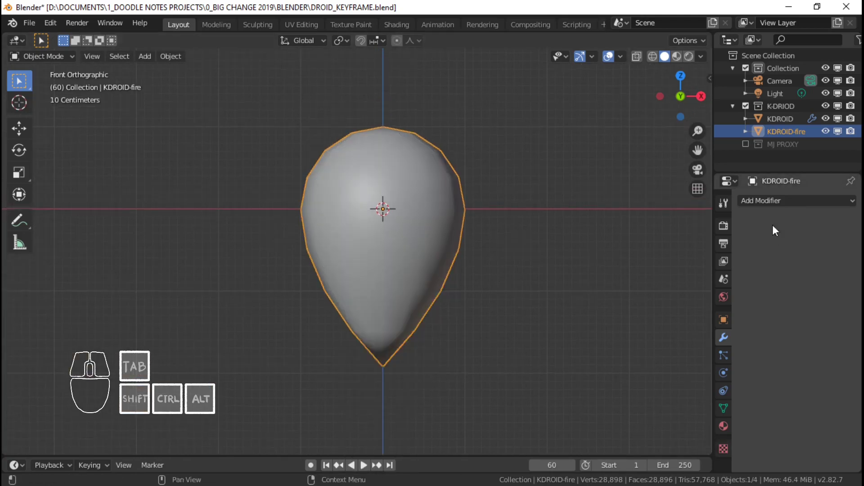
pyautogui.click(764, 203)
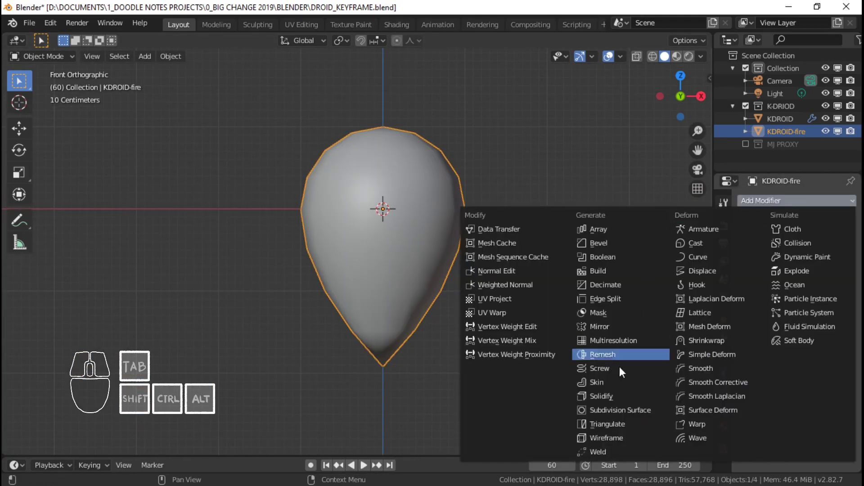
pyautogui.press('Tab')
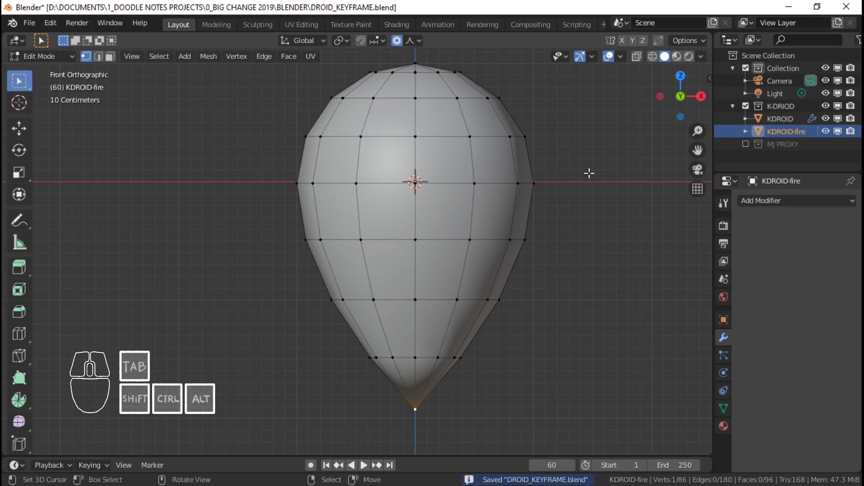
pyautogui.press('a')
pyautogui.press('s')
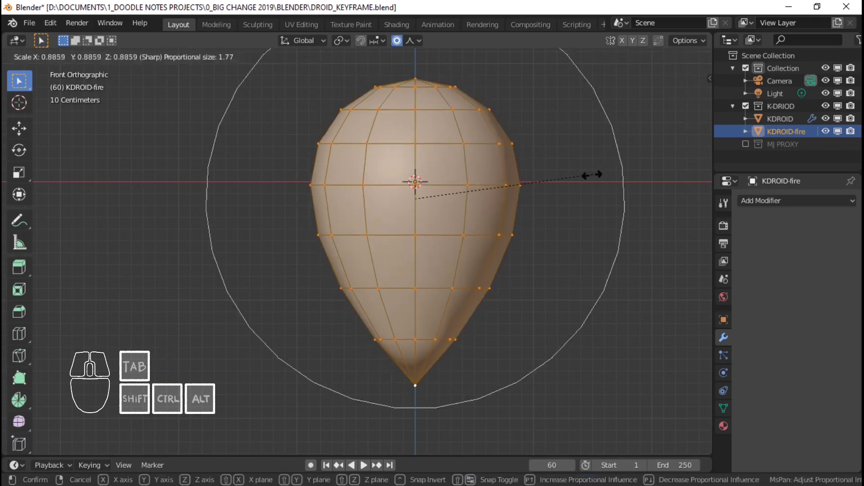
pyautogui.rightClick(597, 171)
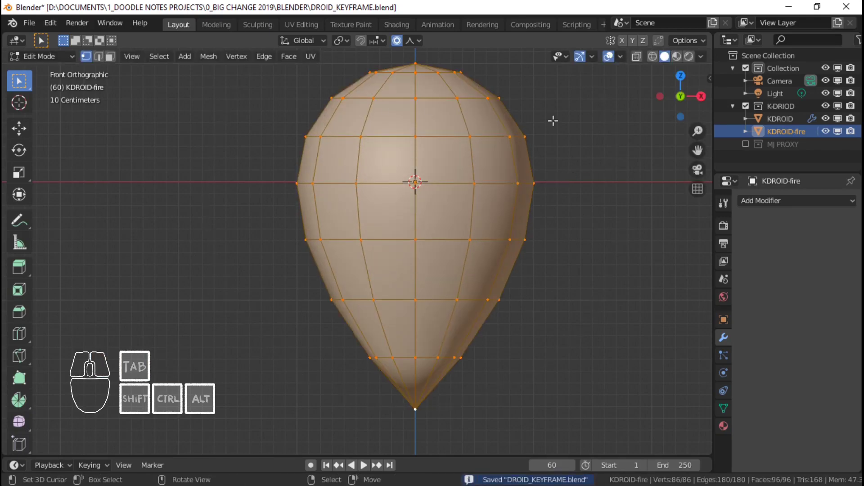
pyautogui.press('s')
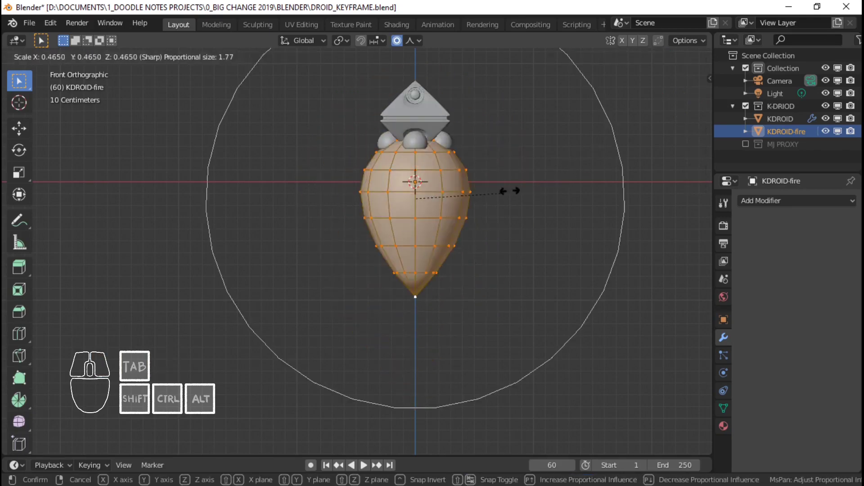
pyautogui.rightClick(537, 181)
pyautogui.keyDown('shift'); pyautogui.moveTo(537, 181); pyautogui.dragTo(526, 186, button='middle'); pyautogui.keyUp('shift')
pyautogui.scroll(-1, 523, 185)
pyautogui.keyDown('shift'); pyautogui.moveTo(475, 202); pyautogui.dragTo(504, 201, button='middle'); pyautogui.keyUp('shift')
pyautogui.press('s')
pyautogui.rightClick(491, 203)
pyautogui.scroll(2, 508, 201)
pyautogui.scroll(-2, 503, 237)
pyautogui.keyDown('shift'); pyautogui.moveTo(483, 245); pyautogui.dragTo(478, 224, button='middle'); pyautogui.keyUp('shift')
# Step: Save the file and return KDROID-fire to Object Mode
pyautogui.hotkey('ctrl', 's')
pyautogui.press('Tab')
pyautogui.keyDown('shift'); pyautogui.moveTo(420, 185); pyautogui.dragTo(417, 197, button='middle'); pyautogui.keyUp('shift')
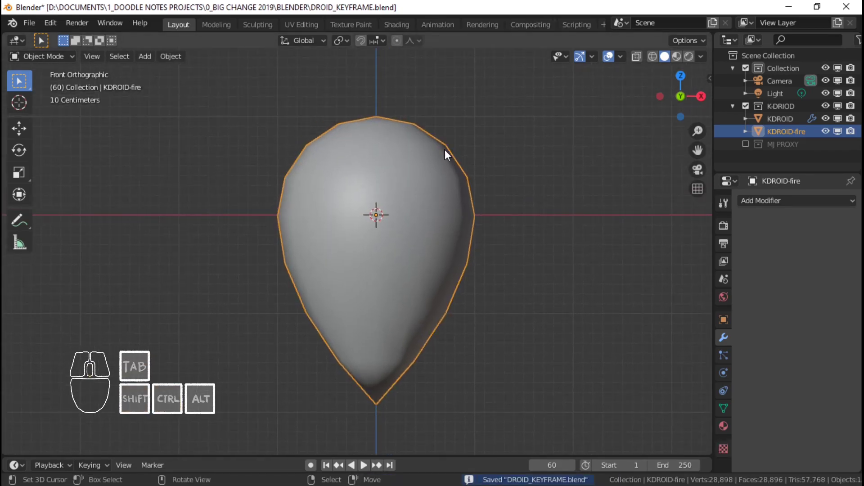
# Step: Delete the single vertex at the teardrop's bottom tip in Edit Mode
pyautogui.keyDown('shift'); pyautogui.moveTo(395, 282); pyautogui.dragTo(377, 287, button='middle'); pyautogui.keyUp('shift')
pyautogui.press('Tab')
pyautogui.keyDown('shift'); pyautogui.moveTo(377, 286); pyautogui.dragTo(381, 252, button='middle'); pyautogui.keyUp('shift')
pyautogui.moveTo(382, 252); pyautogui.dragTo(360, 225, button='middle')
pyautogui.hotkey('alt', 'a')
pyautogui.click(390, 257)
pyautogui.keyDown('shift'); pyautogui.moveTo(360, 225); pyautogui.dragTo(427, 279, button='middle'); pyautogui.keyUp('shift')
pyautogui.keyDown('shift'); pyautogui.moveTo(428, 279); pyautogui.dragTo(391, 288, button='middle'); pyautogui.keyUp('shift')
pyautogui.moveTo(391, 288); pyautogui.dragTo(437, 249, button='middle')
pyautogui.scroll(2, 365, 290)
pyautogui.press('KP_1')
pyautogui.press('x')
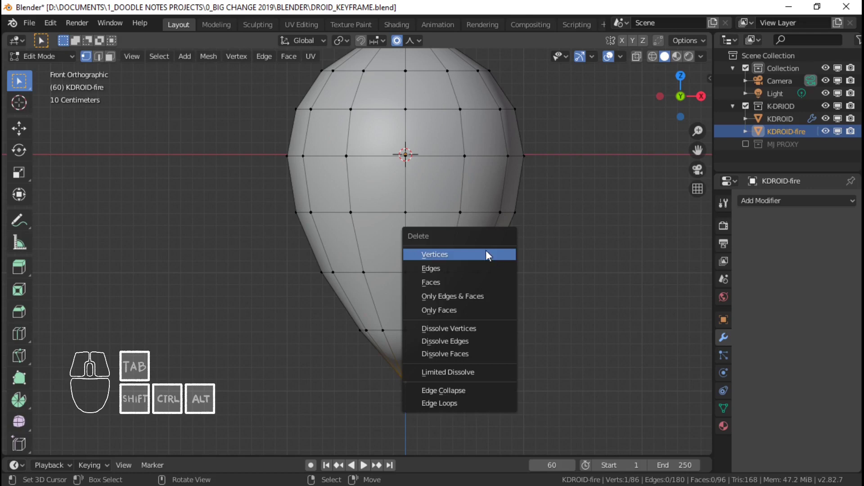
pyautogui.click(481, 255)
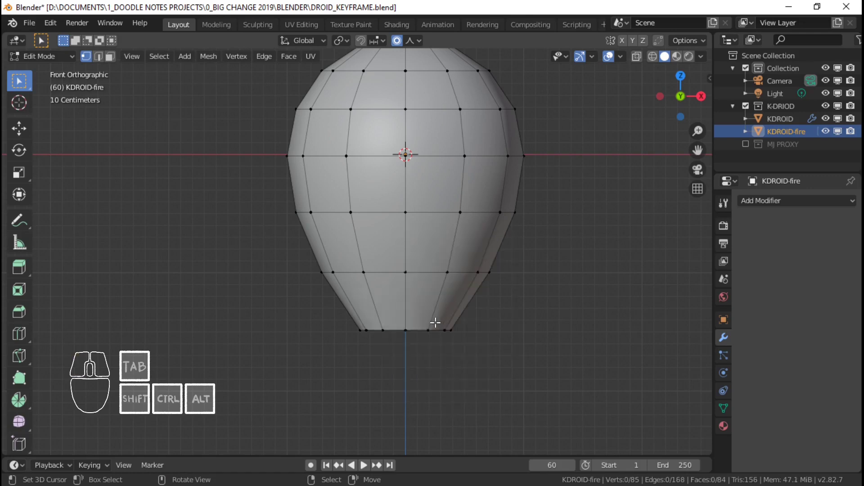
# Step: Move the open bottom edge loop down along Z with proportional editing, and save the file
pyautogui.keyDown('alt'); pyautogui.keyDown('shift'); pyautogui.click(411, 330); pyautogui.keyUp('shift'); pyautogui.keyUp('alt')
pyautogui.press('g')
pyautogui.press('z')
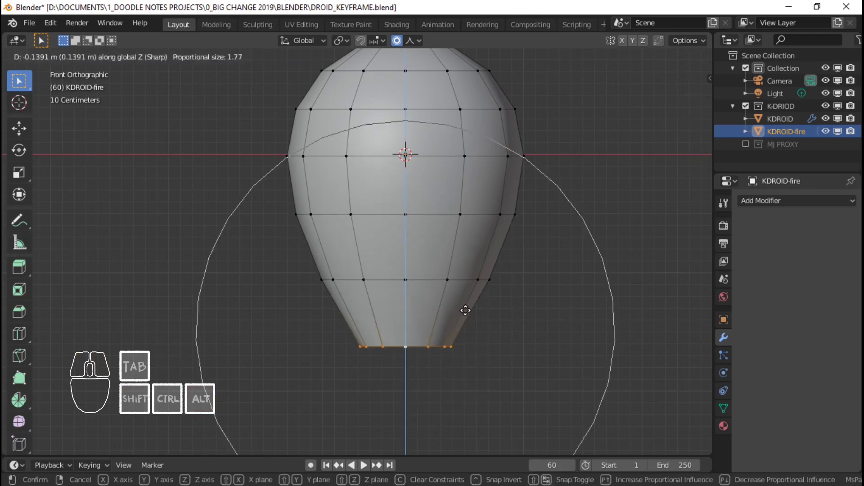
pyautogui.scroll(-3, 466, 312)
pyautogui.scroll(-3, 465, 316)
pyautogui.click(466, 319)
pyautogui.press('Tab')
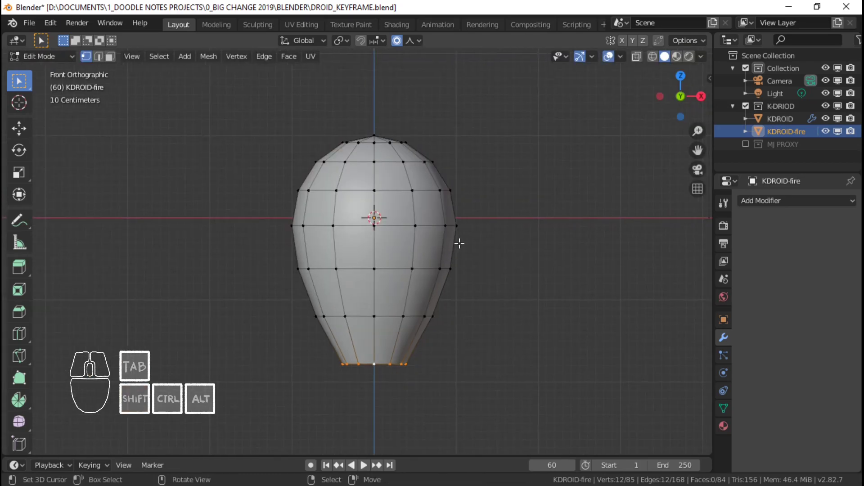
pyautogui.hotkey('ctrl', 's')
pyautogui.press('Tab')
# Step: Switch to the UV Editing workspace and show the viewport overlays with KDROID-fire in Edit Mode
pyautogui.click(302, 25)
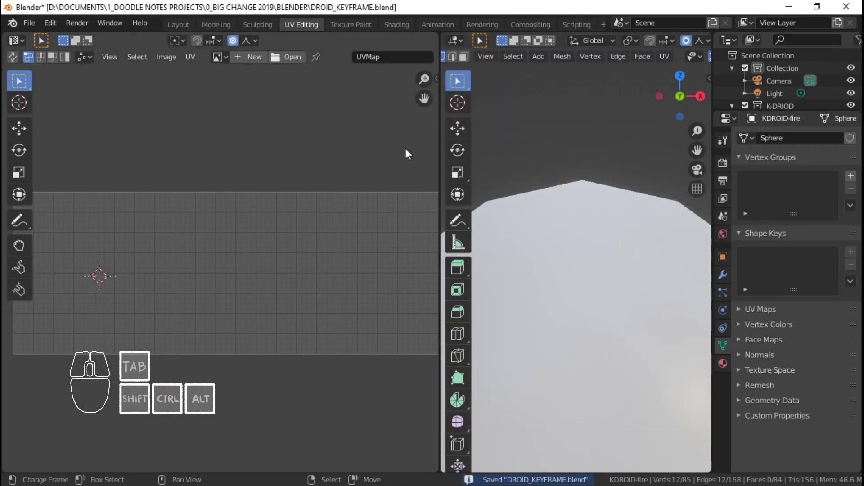
pyautogui.scroll(-4, 331, 231)
pyautogui.scroll(-9, 585, 265)
pyautogui.keyDown('shift'); pyautogui.moveTo(558, 295); pyautogui.dragTo(560, 254, button='middle'); pyautogui.keyUp('shift')
pyautogui.scroll(2, 560, 255)
pyautogui.press('Tab')
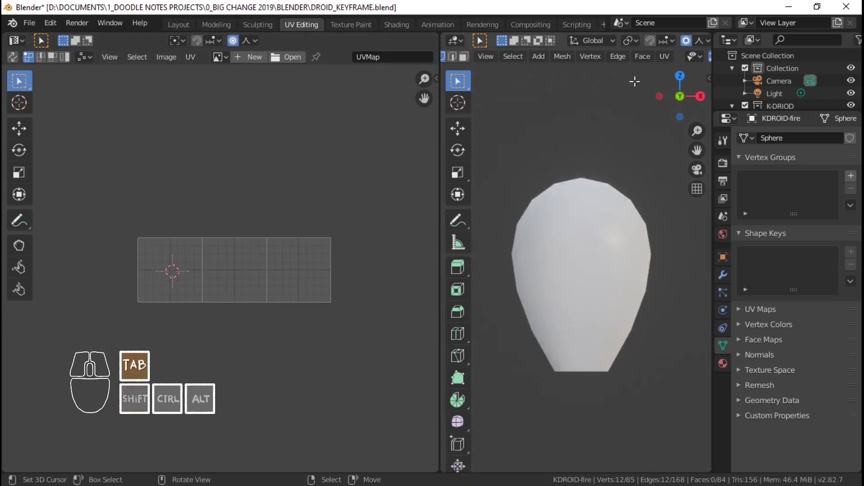
pyautogui.click(612, 54)
pyautogui.press('Tab')
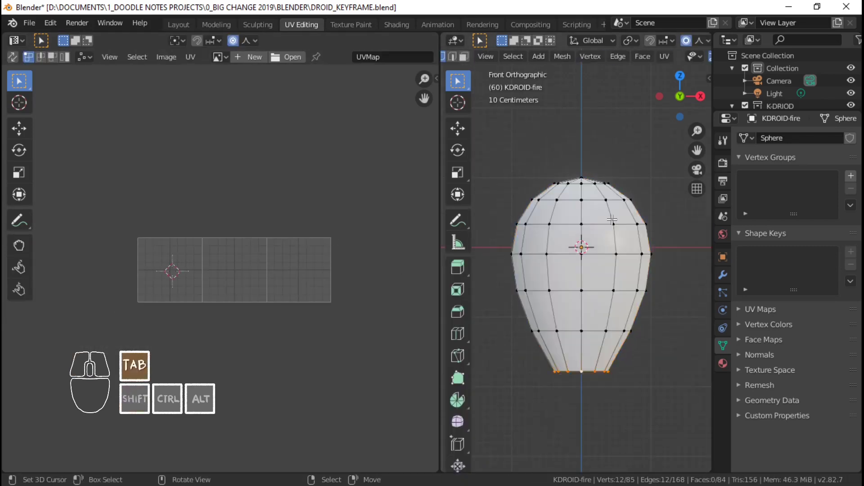
# Step: Map the UVs of the whole mesh with Project From View from the top orthographic view
pyautogui.scroll(2, 607, 234)
pyautogui.keyDown('shift'); pyautogui.moveTo(607, 237); pyautogui.dragTo(622, 214, button='middle'); pyautogui.keyUp('shift')
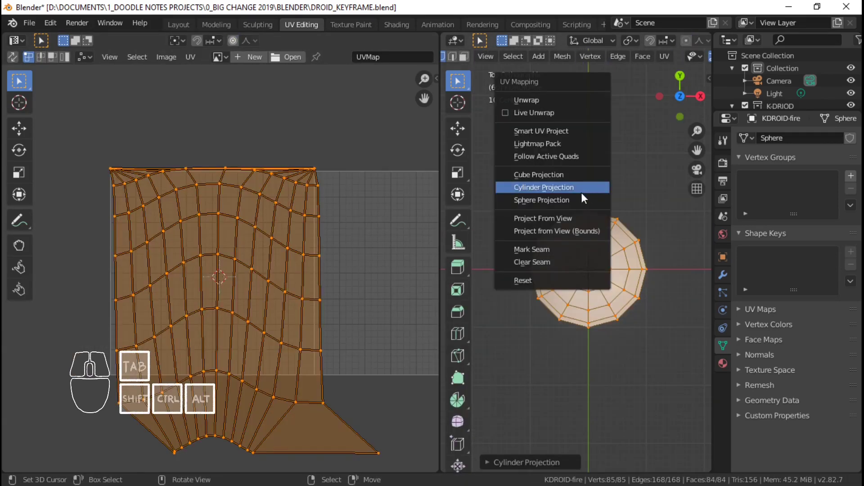
pyautogui.click(577, 219)
pyautogui.scroll(1, 215, 310)
pyautogui.scroll(3, 215, 308)
pyautogui.keyDown('shift'); pyautogui.moveTo(243, 297); pyautogui.dragTo(246, 300, button='middle'); pyautogui.keyUp('shift')
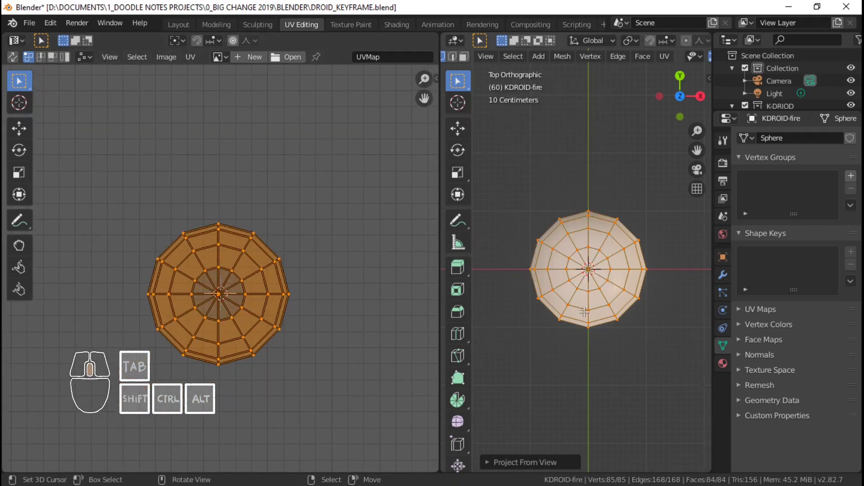
# Step: Select the ring of faces at the mesh's open bottom and enlarge its UVs within the UV tile
pyautogui.moveTo(601, 392); pyautogui.dragTo(592, 299, button='middle')
pyautogui.hotkey('alt', 'a')
pyautogui.keyDown('alt'); pyautogui.keyDown('shift'); pyautogui.rightClick(582, 318); pyautogui.keyUp('shift'); pyautogui.keyUp('alt')
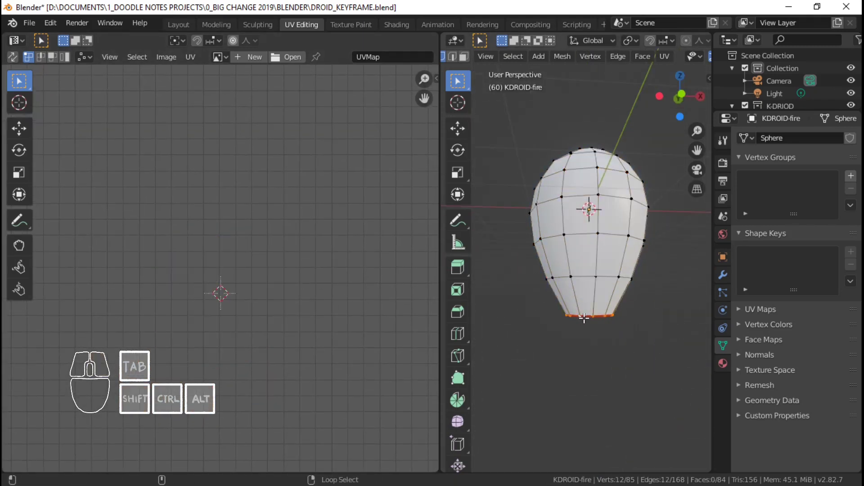
pyautogui.press('s')
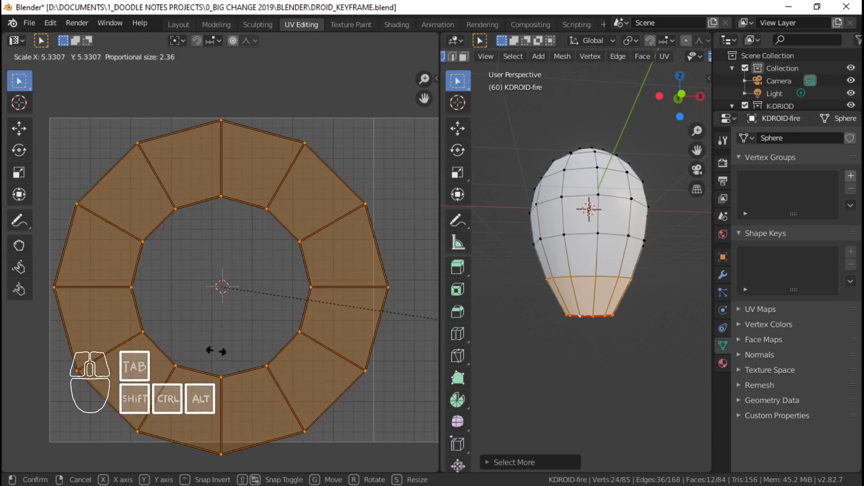
pyautogui.click(189, 351)
pyautogui.hotkey('shift', 's')
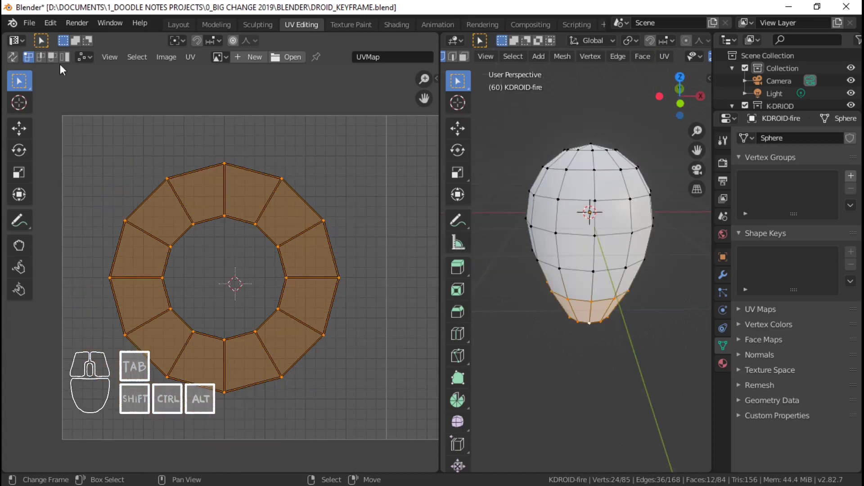
# Step: Turn on UV sync selection and scale the UVs of the open bottom edge loop outward beyond the UV tile
pyautogui.click(13, 57)
pyautogui.hotkey('alt', 'a')
pyautogui.keyDown('alt'); pyautogui.keyDown('shift'); pyautogui.click(582, 322); pyautogui.keyUp('shift'); pyautogui.keyUp('alt')
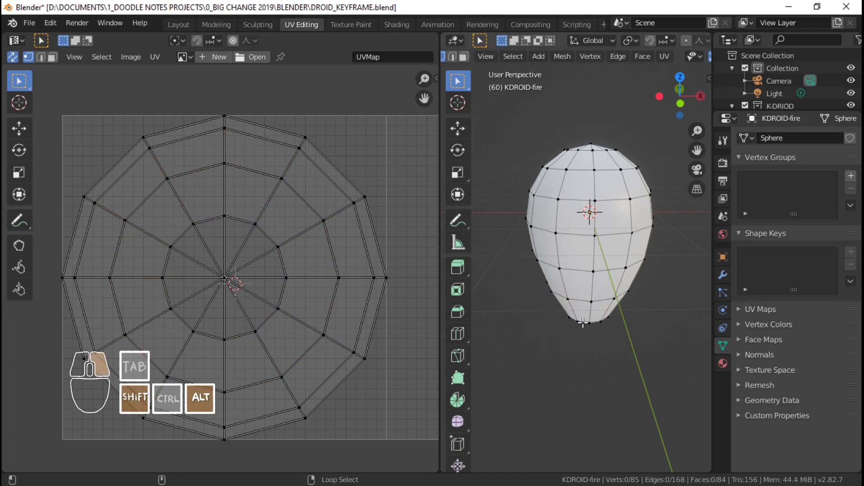
pyautogui.press('s')
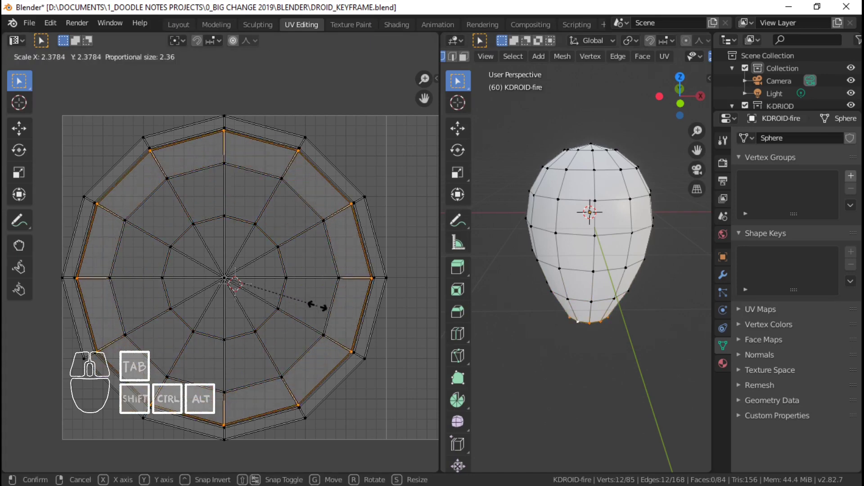
pyautogui.click(356, 318)
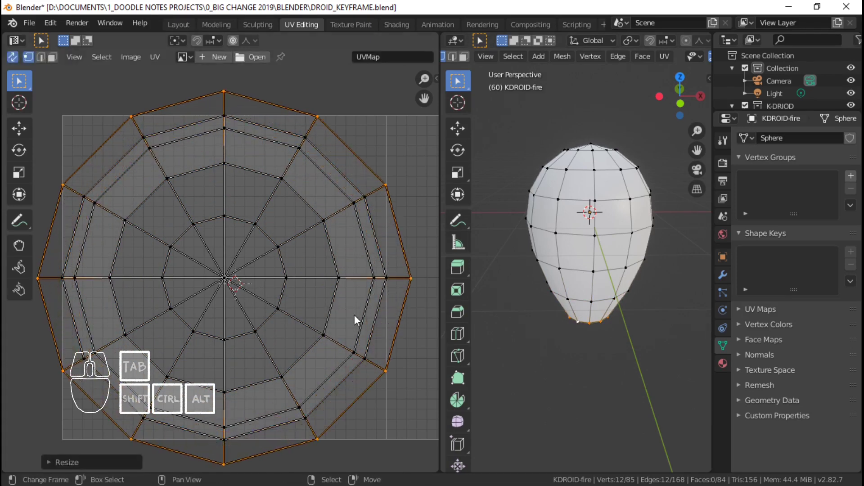
# Step: Scale the UVs of the two edge loops above the open bottom into concentric rings inside the outermost ring
pyautogui.keyDown('alt'); pyautogui.click(576, 299); pyautogui.keyUp('alt')
pyautogui.press('s')
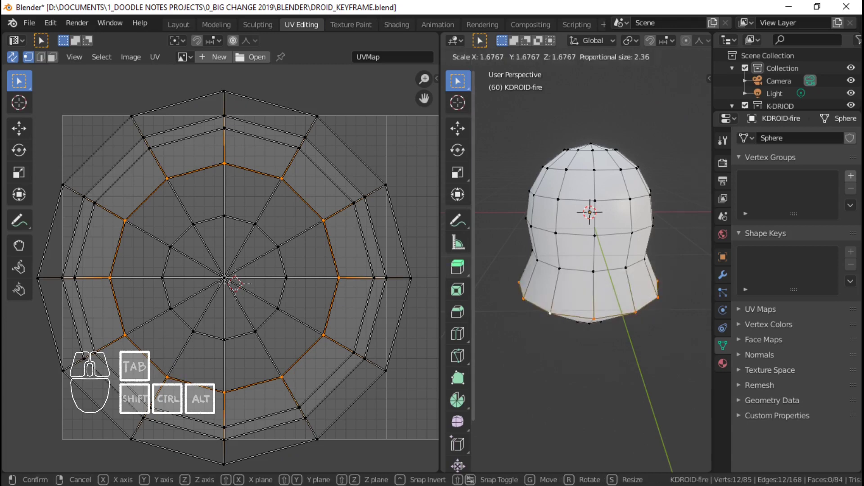
pyautogui.press('Escape')
pyautogui.press('s')
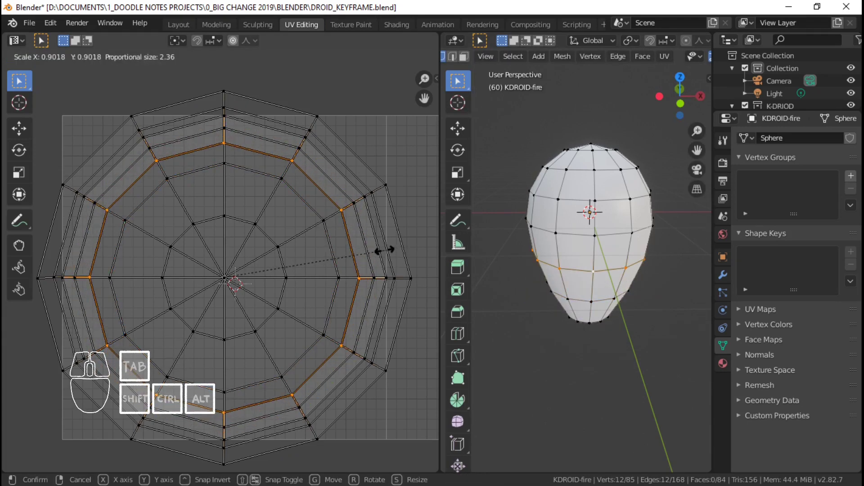
pyautogui.click(386, 247)
# Step: Scale the UVs of the mesh's widest edge loop and the loop above it inward into progressively smaller rings
pyautogui.keyDown('alt'); pyautogui.click(579, 239); pyautogui.keyUp('alt')
pyautogui.press('s')
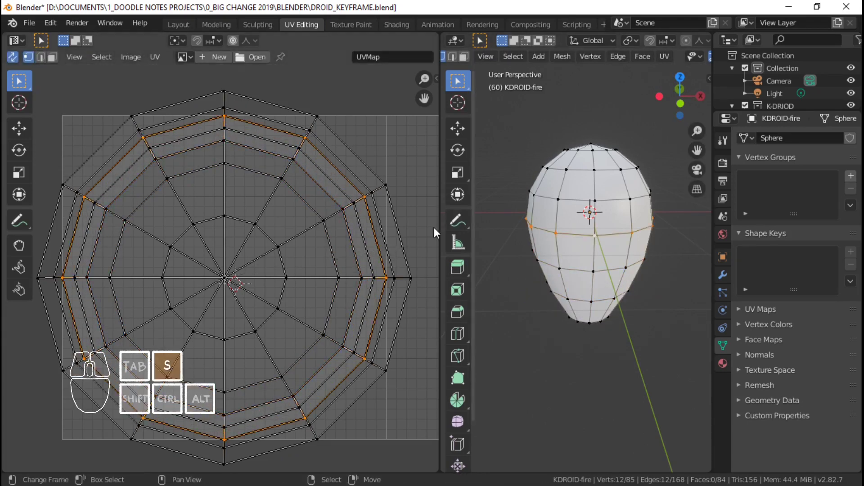
pyautogui.click(366, 233)
pyautogui.hotkey('alt', 'a')
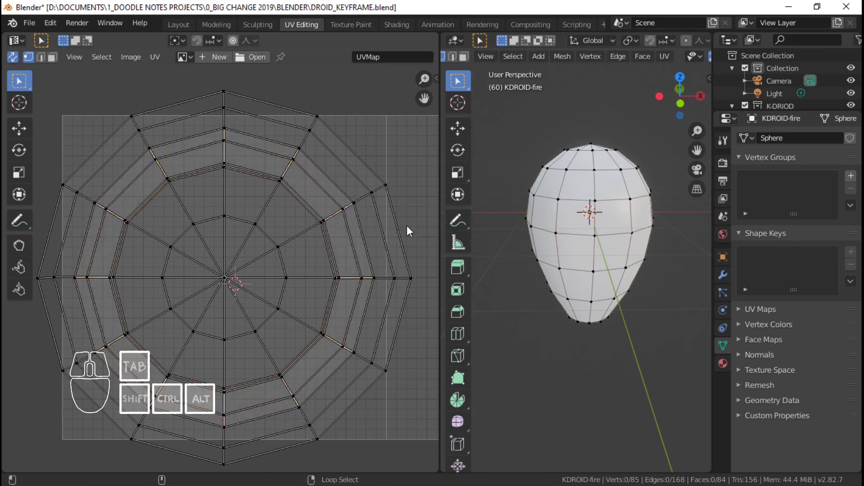
pyautogui.keyDown('alt'); pyautogui.rightClick(585, 200); pyautogui.keyUp('alt')
pyautogui.press('s')
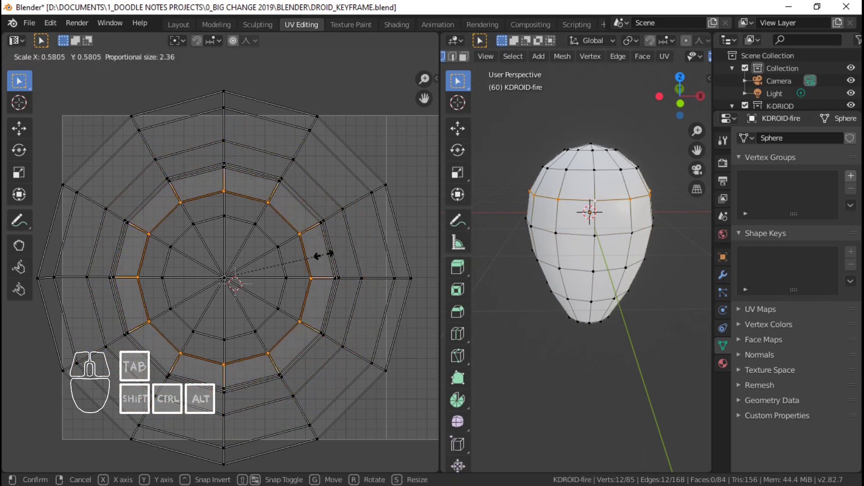
pyautogui.click(323, 255)
# Step: Scale the UVs of the two uppermost edge loops inward so they form the smallest rings around the centre
pyautogui.hotkey('alt', 'a')
pyautogui.keyDown('alt'); pyautogui.keyDown('shift'); pyautogui.rightClick(582, 171); pyautogui.keyUp('shift'); pyautogui.keyUp('alt')
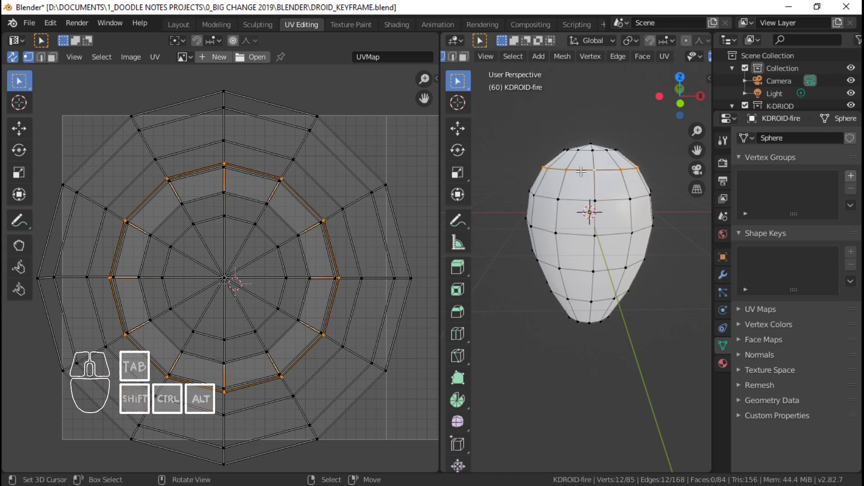
pyautogui.press('s')
pyautogui.rightClick(484, 214)
pyautogui.press('s')
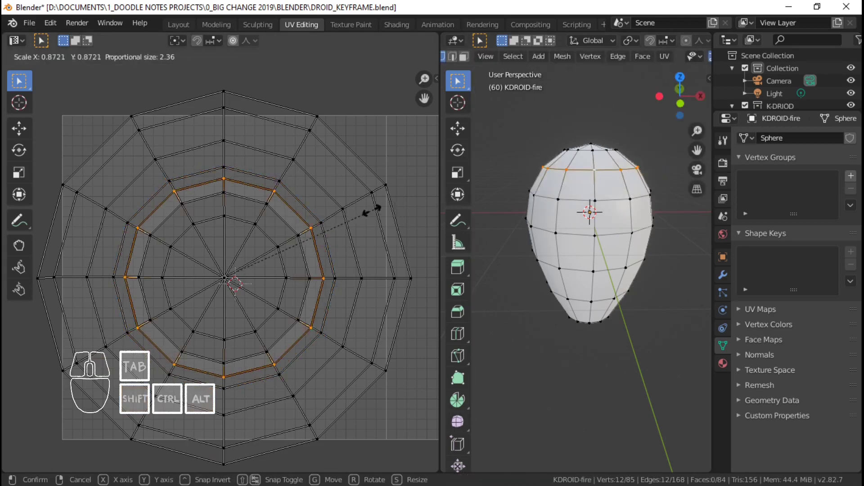
pyautogui.click(311, 218)
pyautogui.hotkey('alt', 'a')
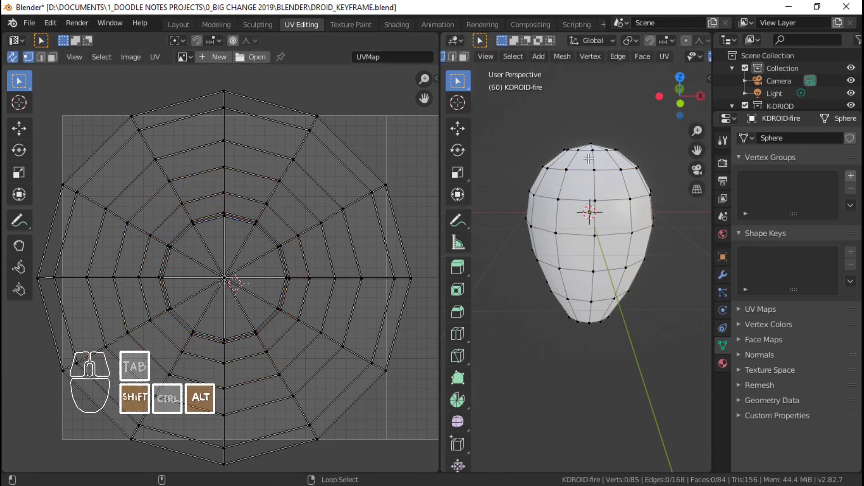
pyautogui.press('s')
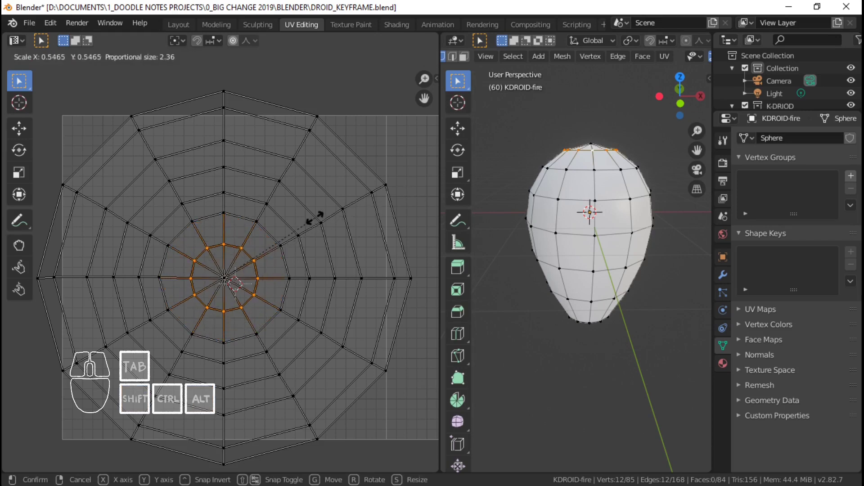
pyautogui.click(312, 219)
# Step: Select all UVs and scale the whole layout down to fit inside the UV tile
pyautogui.scroll(-3, 292, 226)
pyautogui.press('a')
pyautogui.press('s')
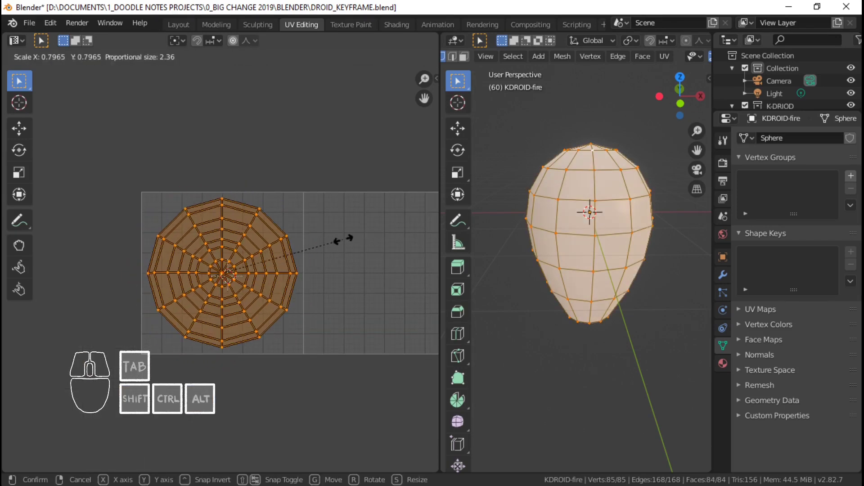
pyautogui.click(349, 240)
pyautogui.scroll(3, 275, 250)
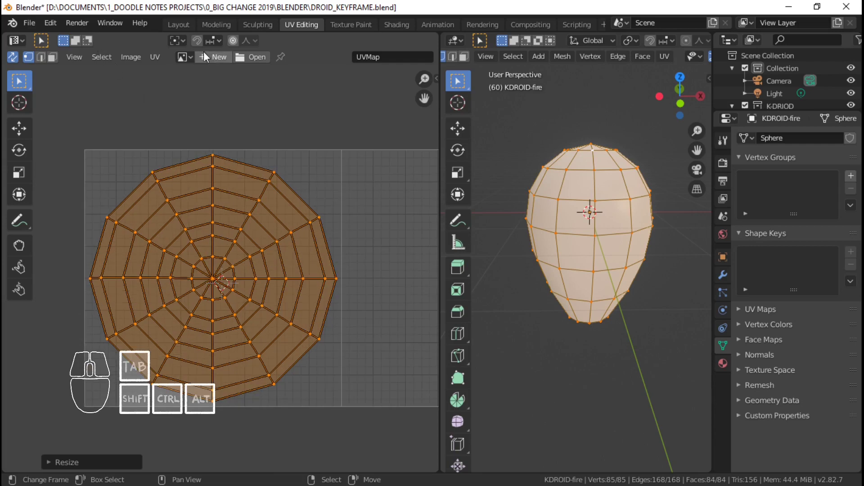
# Step: Apply Minimize Stretch to the whole UV layout with a blend of 0.00
pyautogui.click(154, 57)
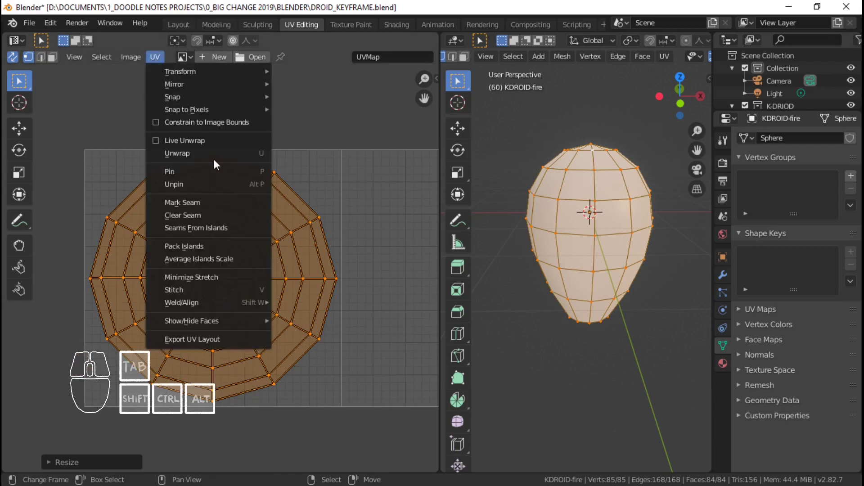
pyautogui.click(204, 279)
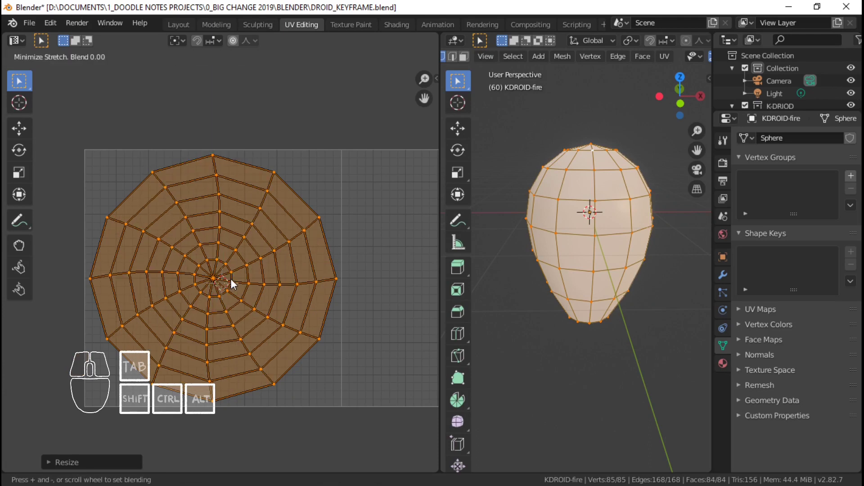
pyautogui.click(231, 279)
pyautogui.scroll(3, 277, 284)
pyautogui.scroll(-3, 277, 285)
pyautogui.scroll(1, 277, 285)
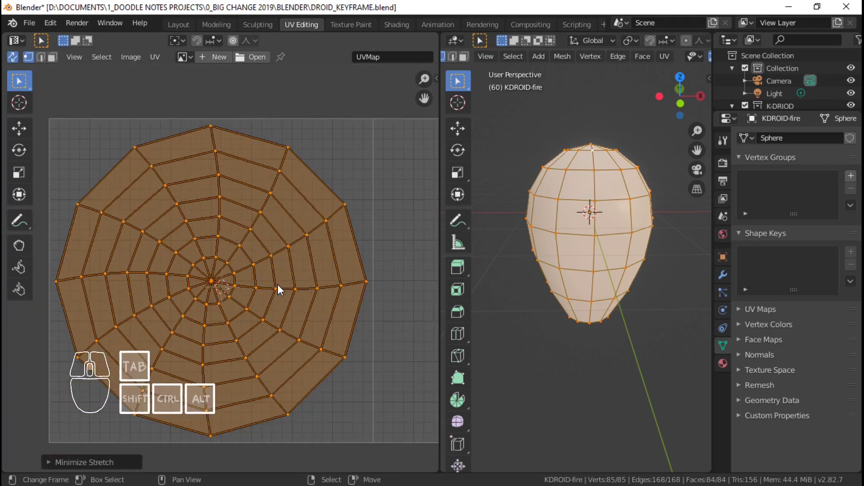
# Step: Scale the whole UV layout up by about 1.01 within the tile, return to Object Mode and save the file
pyautogui.press('s')
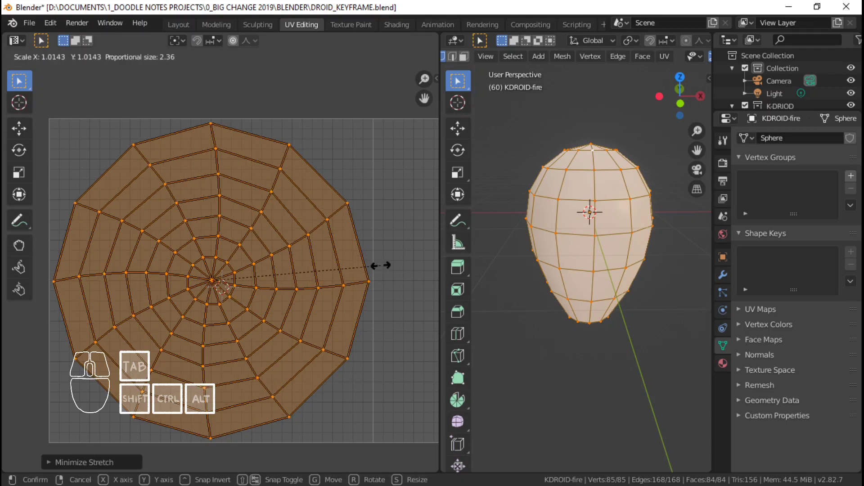
pyautogui.click(384, 265)
pyautogui.press('Tab')
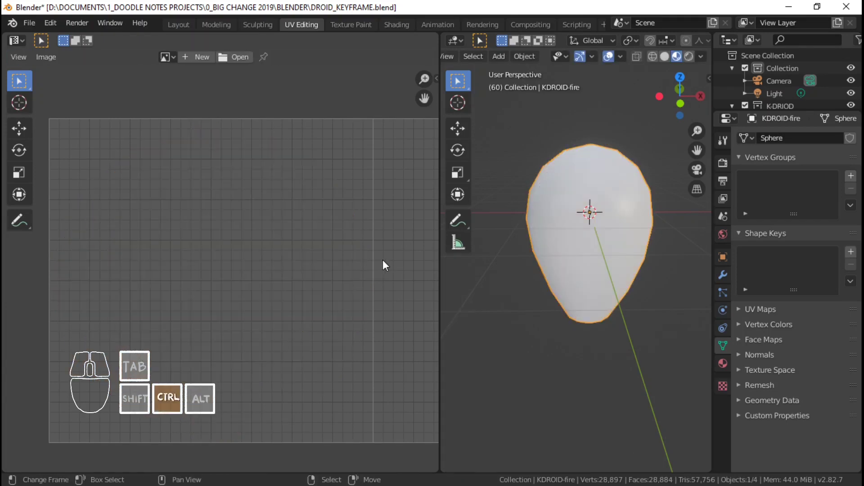
pyautogui.hotkey('ctrl', 's')
# Step: Switch to the Shading workspace and frame the whole flame mesh in the front view
pyautogui.click(394, 20)
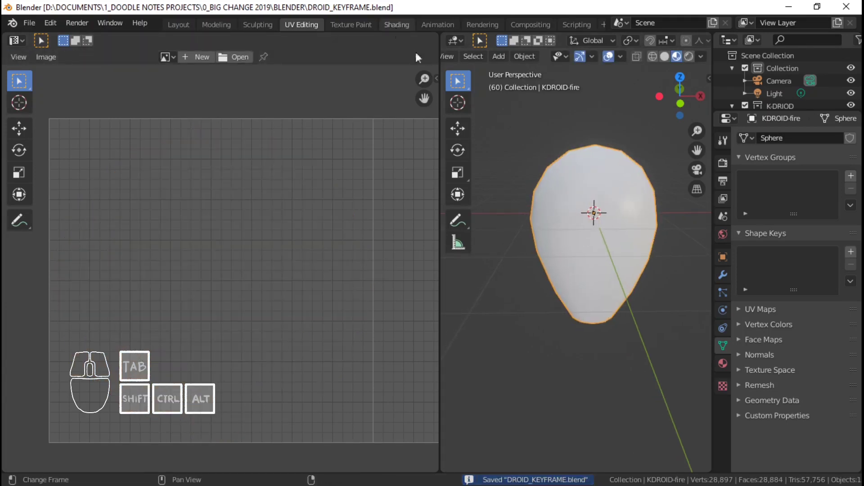
pyautogui.scroll(-7, 491, 175)
pyautogui.keyDown('shift'); pyautogui.moveTo(407, 191); pyautogui.dragTo(406, 173, button='middle'); pyautogui.keyUp('shift')
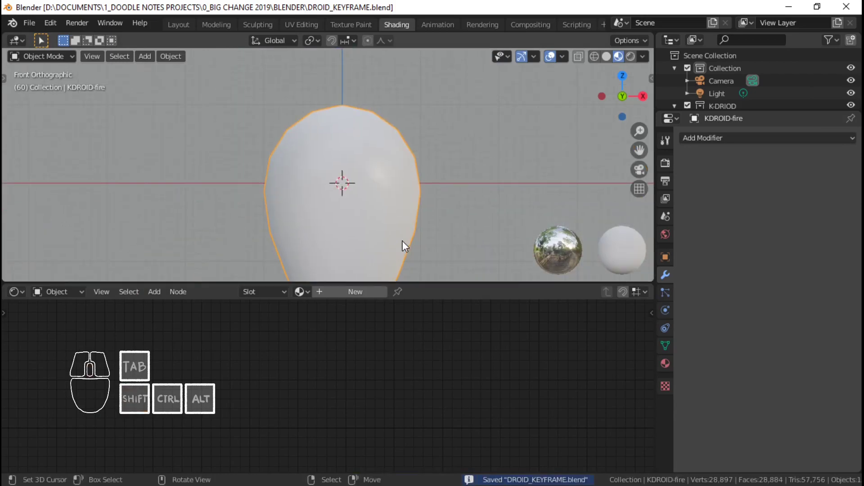
pyautogui.keyDown('shift'); pyautogui.moveTo(401, 214); pyautogui.dragTo(410, 163, button='middle'); pyautogui.keyUp('shift')
pyautogui.scroll(-2, 411, 163)
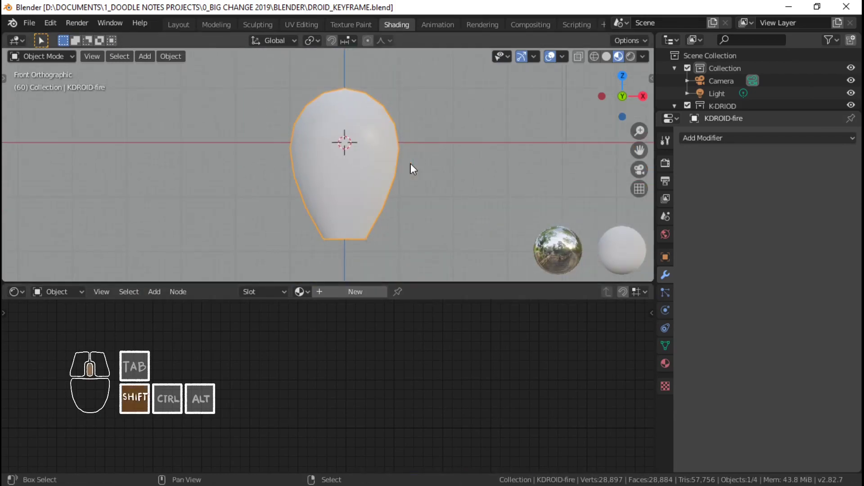
pyautogui.scroll(1, 388, 183)
# Step: Move the open bottom edge loop down about 0.25 m along Z with proportional editing enabled, return to Object Mode and save the file
pyautogui.press('Tab')
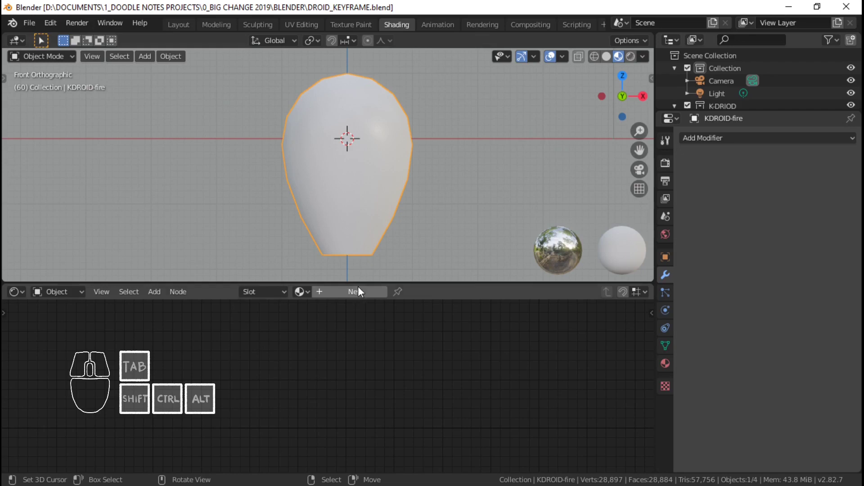
pyautogui.hotkey('alt', 'a')
pyautogui.keyDown('alt'); pyautogui.keyDown('shift'); pyautogui.rightClick(354, 252); pyautogui.keyUp('shift'); pyautogui.keyUp('alt')
pyautogui.press('g')
pyautogui.press('z')
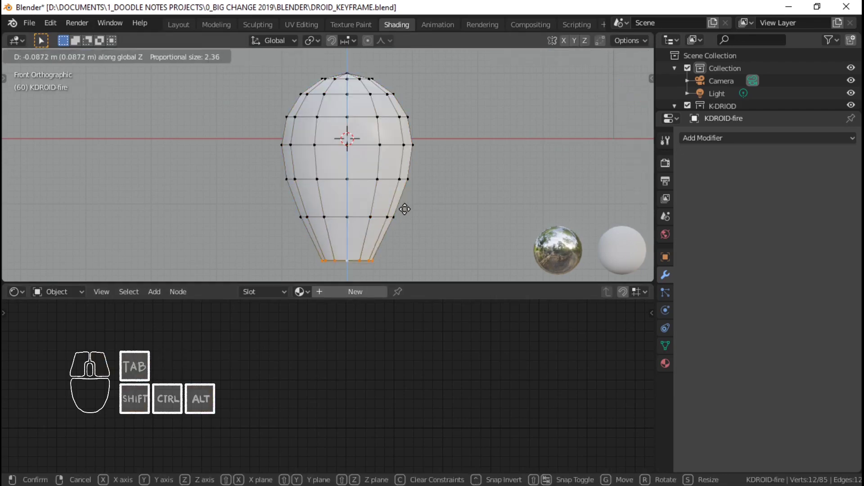
pyautogui.press('Escape')
pyautogui.click(372, 42)
pyautogui.press('g')
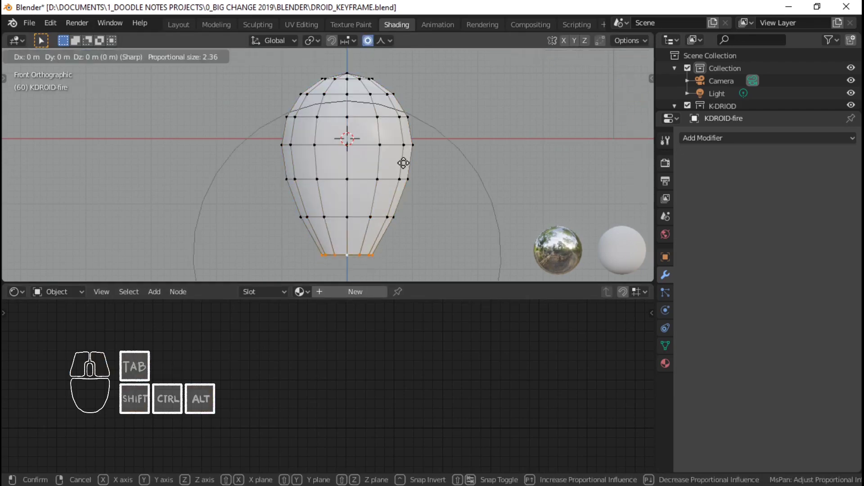
pyautogui.press('z')
pyautogui.scroll(-8, 404, 177)
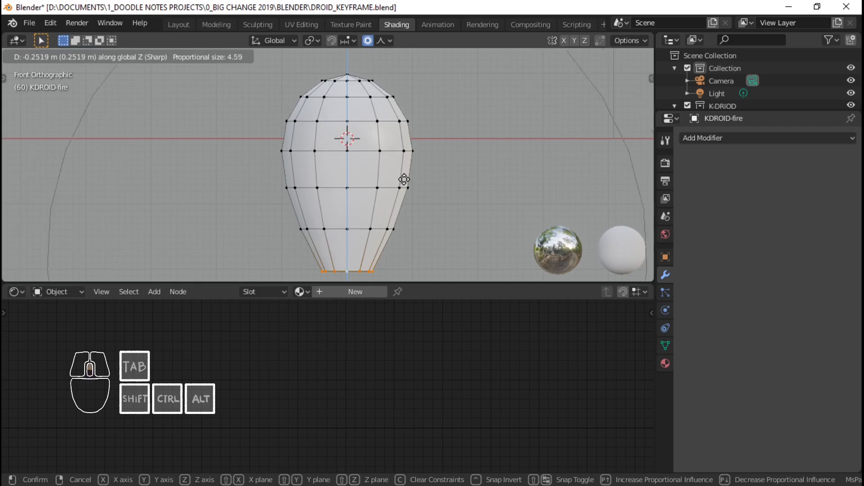
pyautogui.click(405, 180)
pyautogui.press('Tab')
pyautogui.hotkey('ctrl', 's')
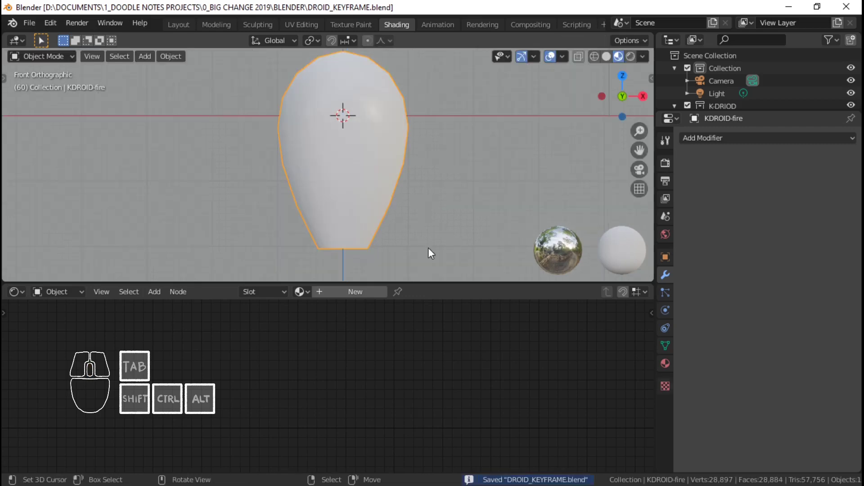
# Step: Create a new material for the flame object, name it KDROID-fire, and save the file
pyautogui.click(351, 292)
pyautogui.doubleClick(356, 292)
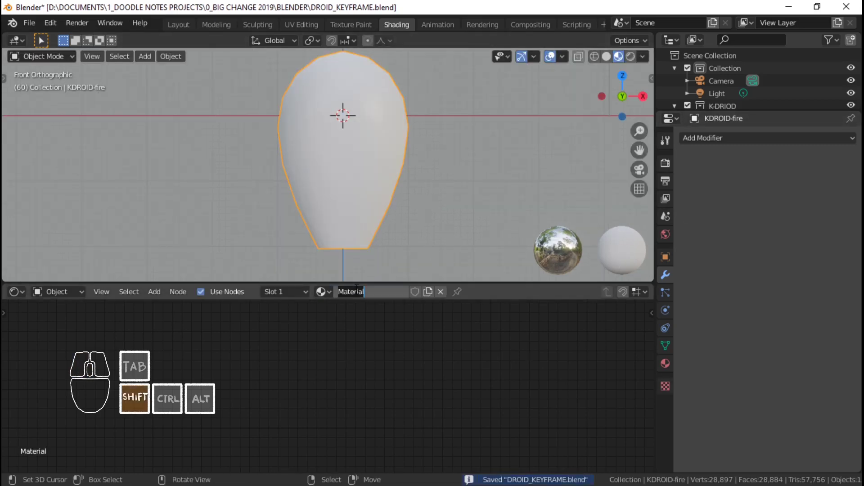
pyautogui.write('KDROID-fire')
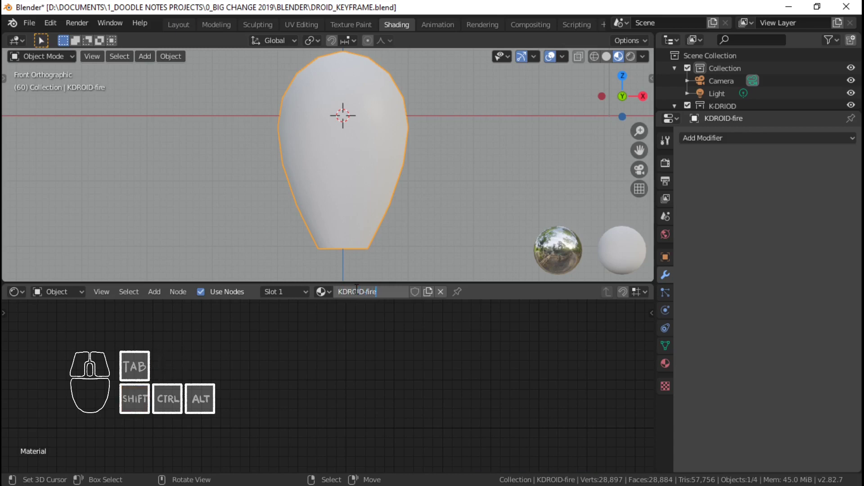
pyautogui.press('Return')
pyautogui.hotkey('ctrl', 's')
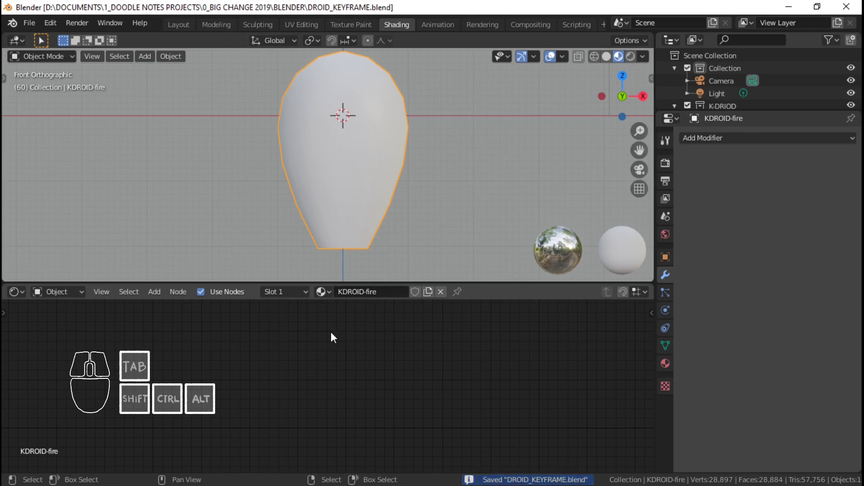
# Step: Bring the material's nodes into view and delete the Principled BSDF node
pyautogui.hotkey('shift', 'a')
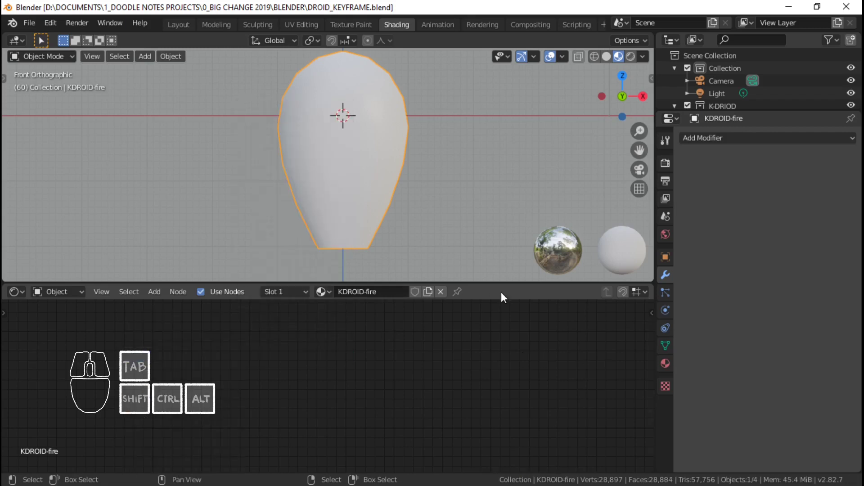
pyautogui.press('Home')
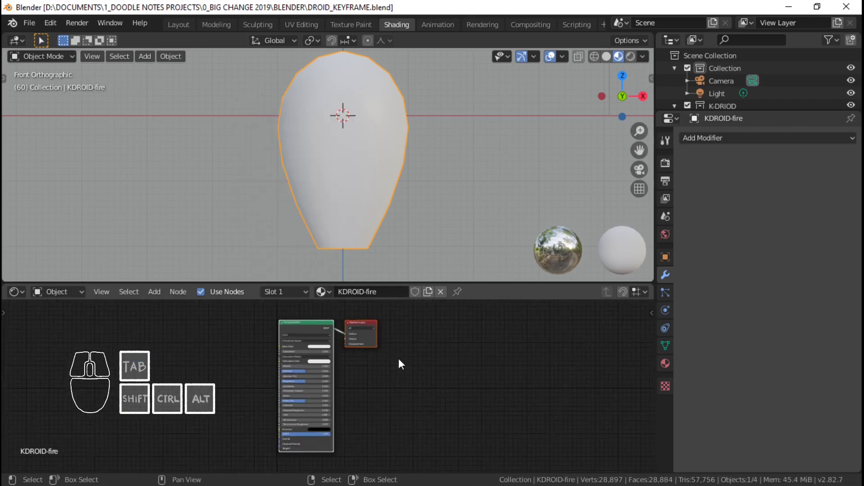
pyautogui.scroll(6, 350, 357)
pyautogui.keyDown('shift'); pyautogui.moveTo(356, 367); pyautogui.dragTo(357, 369, button='middle'); pyautogui.keyUp('shift')
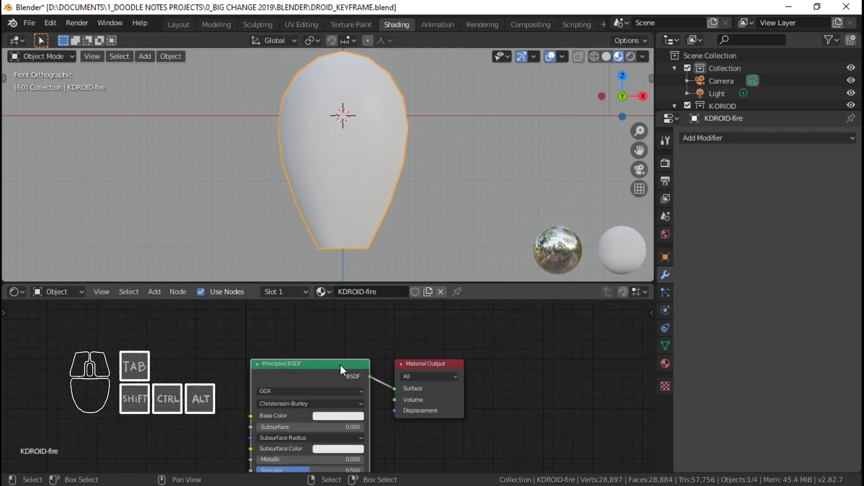
pyautogui.scroll(-4, 342, 364)
pyautogui.moveTo(361, 356)
pyautogui.mouseDown(button='middle')
pyautogui.moveTo(395, 338)
pyautogui.moveTo(358, 350)
pyautogui.mouseUp(button='middle')
pyautogui.press('x')
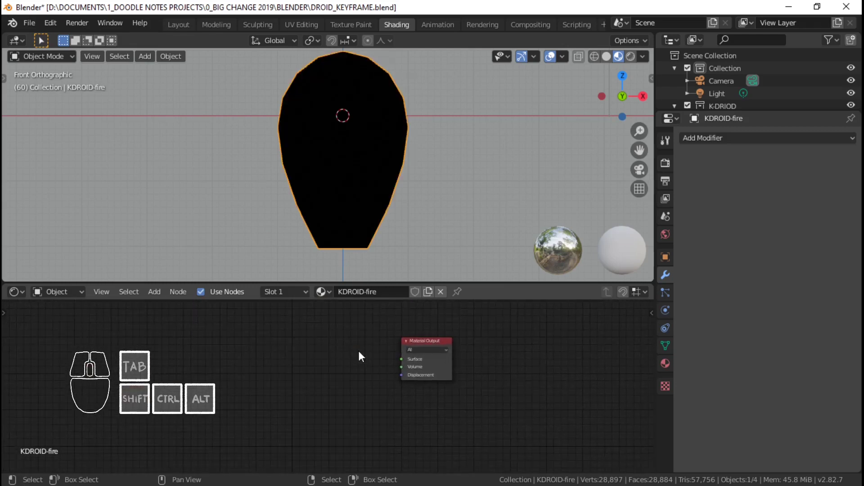
# Step: Add an Emission shader node and place it below and to the left of the Material Output
pyautogui.hotkey('shift', 'a')
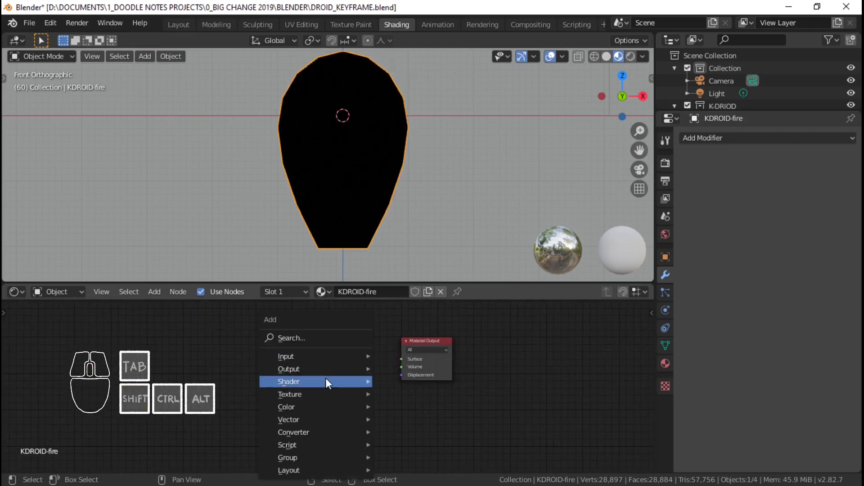
pyautogui.moveTo(325, 381)
pyautogui.click(433, 200)
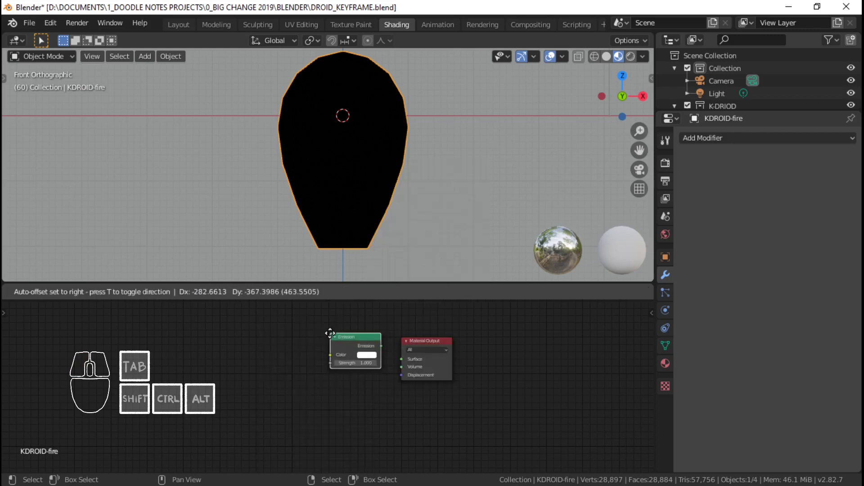
pyautogui.click(375, 359)
pyautogui.moveTo(376, 358); pyautogui.dragTo(325, 382)
# Step: Add a Mix Shader node before the Material Output and link Emission through it to the Surface input
pyautogui.hotkey('shift', 'a')
pyautogui.moveTo(316, 349)
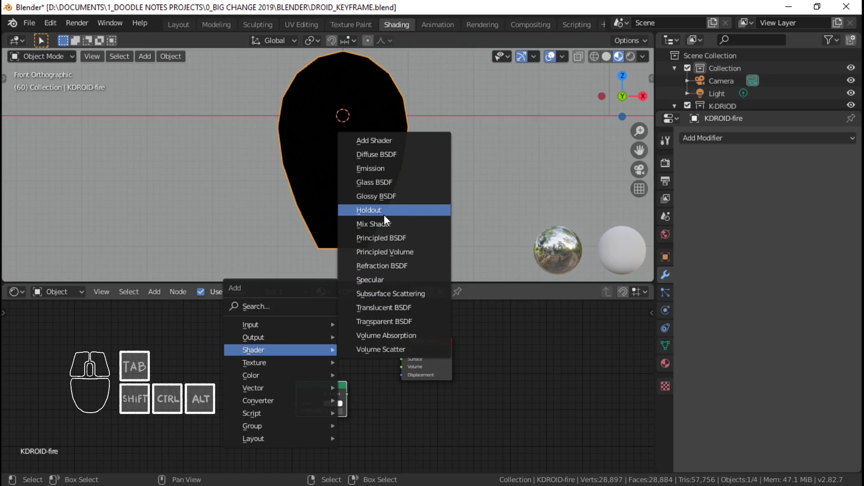
pyautogui.moveTo(385, 215); pyautogui.dragTo(390, 226)
pyautogui.click(390, 226)
pyautogui.click(341, 344)
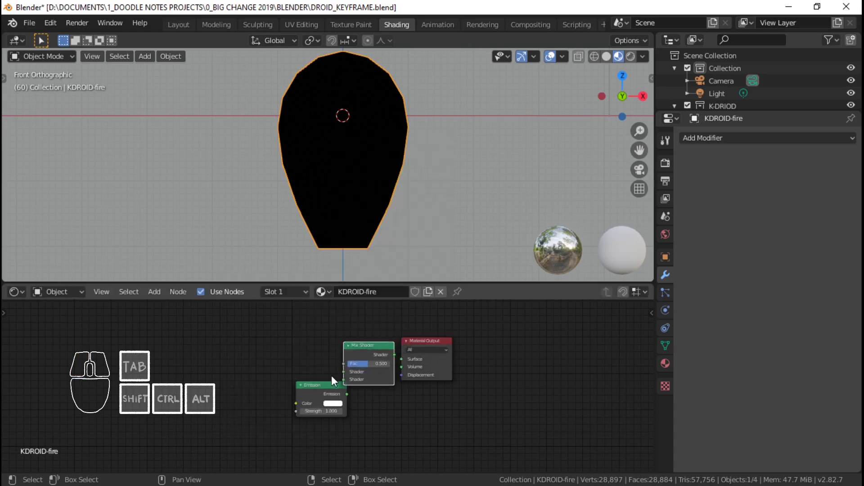
pyautogui.moveTo(330, 376); pyautogui.dragTo(402, 359)
# Step: Add a Transparent BSDF node above Emission and link it to the Mix Shader's first Shader input
pyautogui.hotkey('shift', 'a')
pyautogui.moveTo(267, 346)
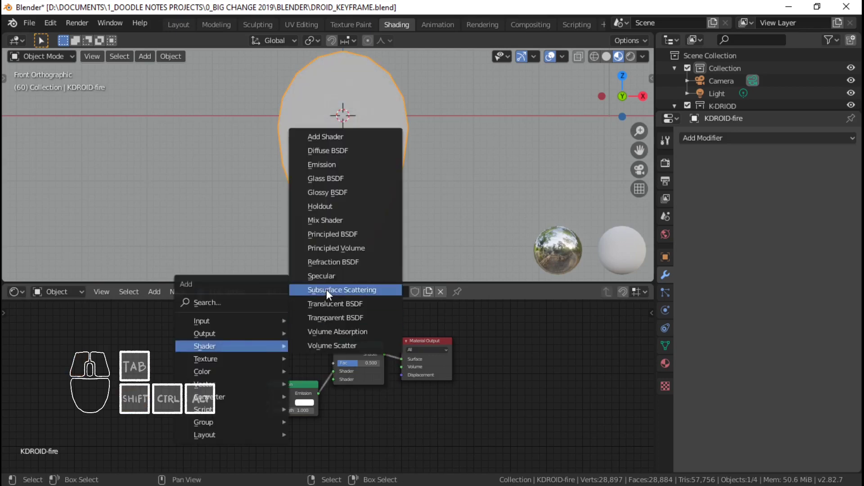
pyautogui.click(334, 318)
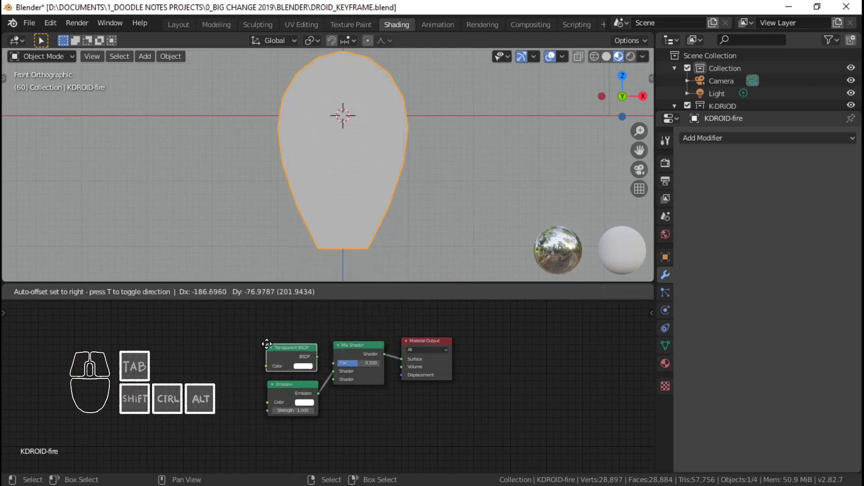
pyautogui.click(314, 355)
pyautogui.moveTo(318, 357)
pyautogui.mouseDown()
pyautogui.moveTo(333, 380)
pyautogui.moveTo(336, 373)
pyautogui.mouseUp()
# Step: Add a ColorRamp node to the left of the shader nodes
pyautogui.hotkey('shift', 'a')
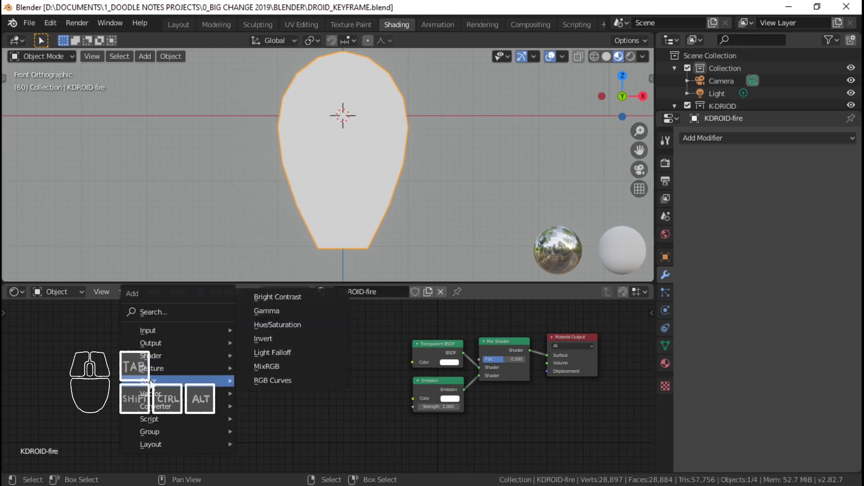
pyautogui.moveTo(154, 407)
pyautogui.click(285, 241)
pyautogui.click(277, 347)
pyautogui.moveTo(206, 385); pyautogui.dragTo(255, 369, button='middle')
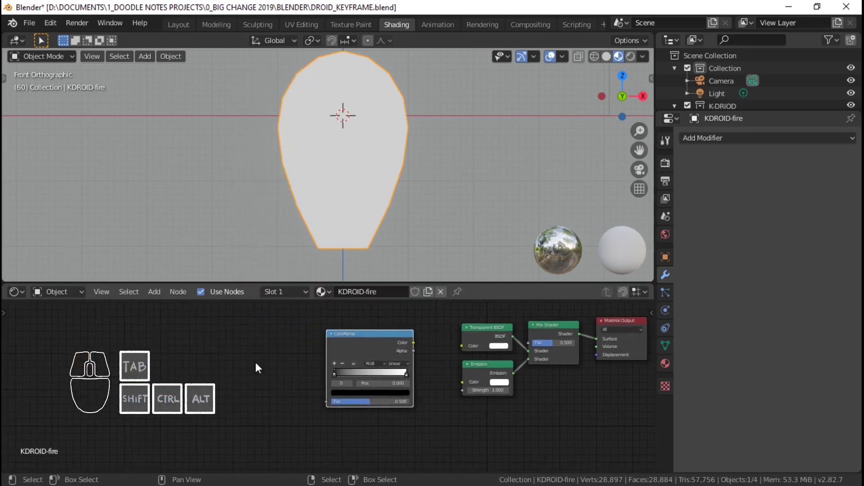
# Step: Add a Gradient Texture node before the ColorRamp and set its gradient type to Spherical
pyautogui.hotkey('shift', 'a')
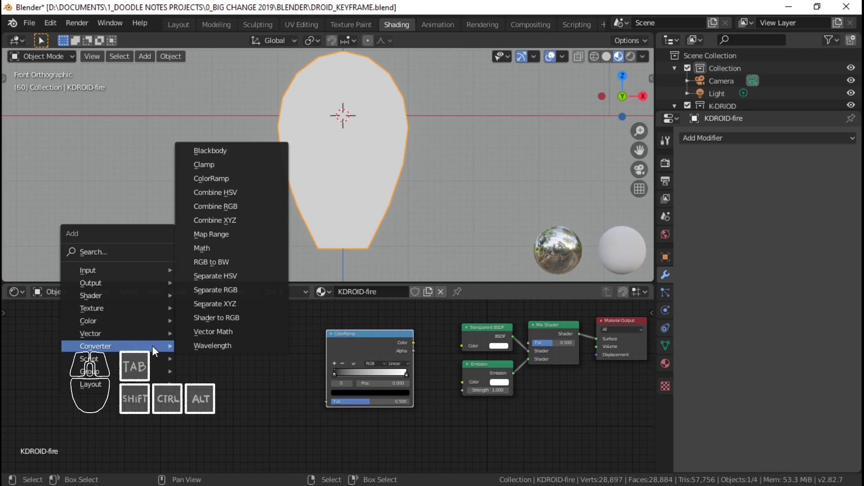
pyautogui.moveTo(172, 310)
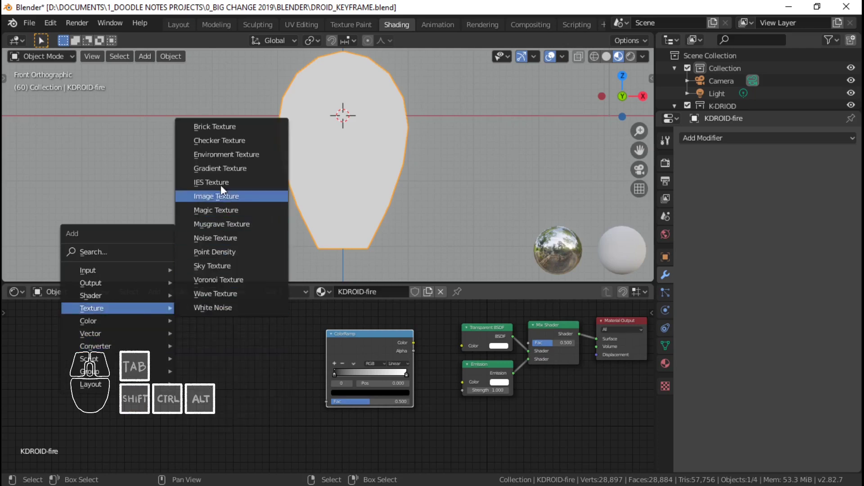
pyautogui.click(220, 168)
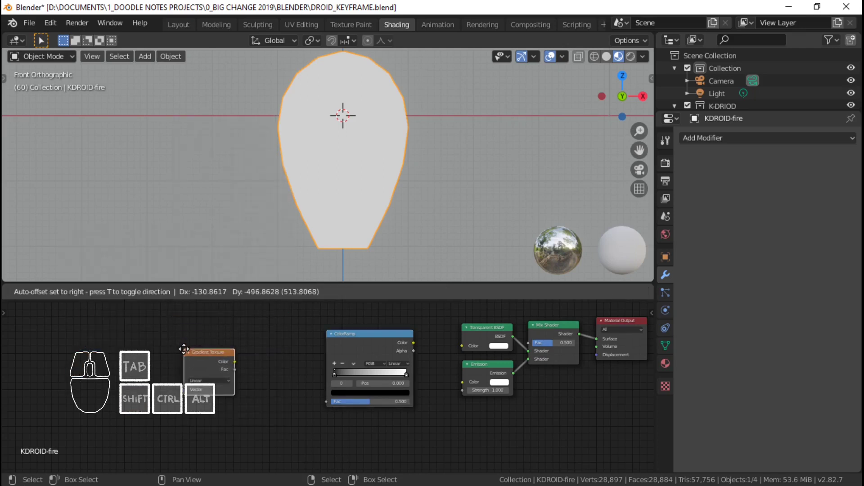
pyautogui.click(185, 349)
pyautogui.moveTo(171, 378); pyautogui.dragTo(220, 371, button='middle')
pyautogui.click(258, 372)
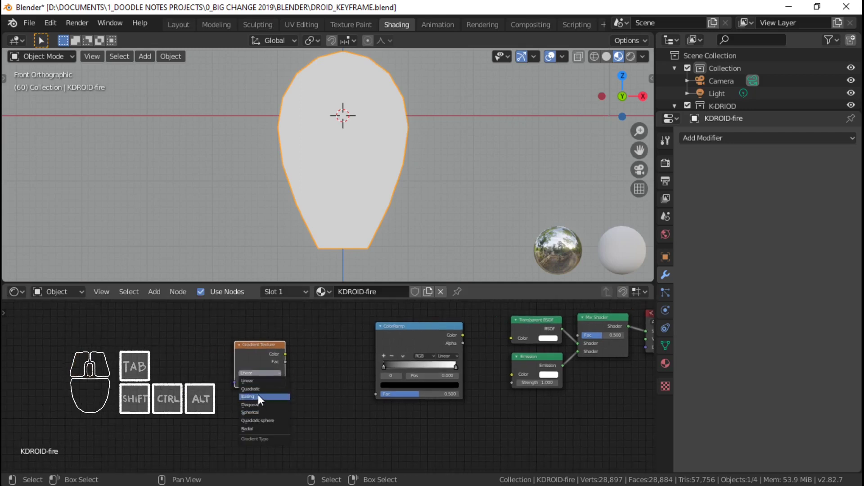
pyautogui.click(258, 411)
# Step: View the flame from the top and add a Texture Coordinate node to the left of the Gradient Texture
pyautogui.hotkey('shift', 'a')
pyautogui.moveTo(92, 317)
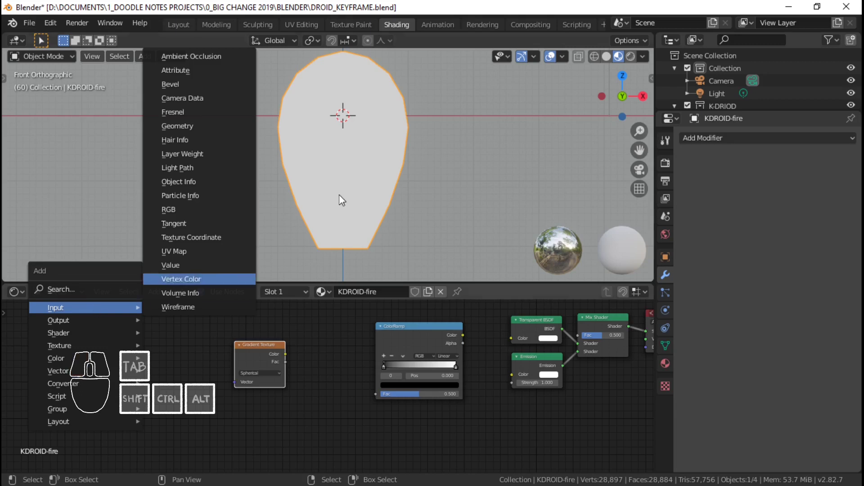
pyautogui.press('KP_7')
pyautogui.scroll(1, 384, 157)
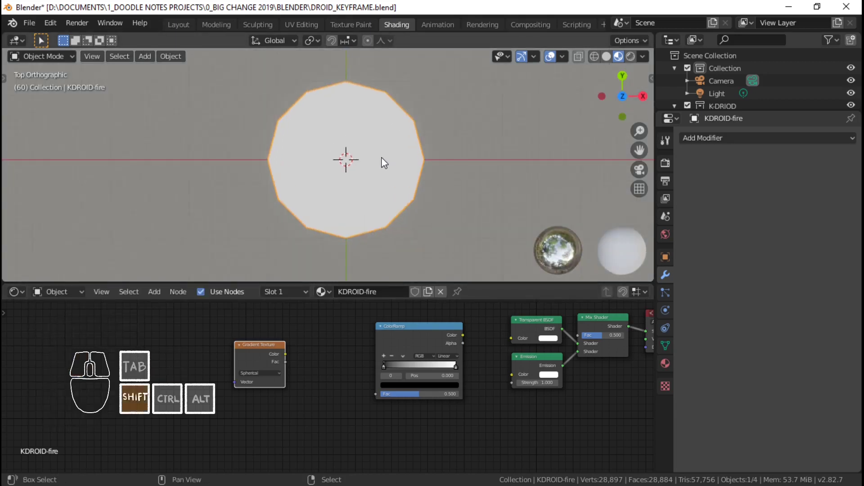
pyautogui.hotkey('shift', 'a')
pyautogui.moveTo(53, 325)
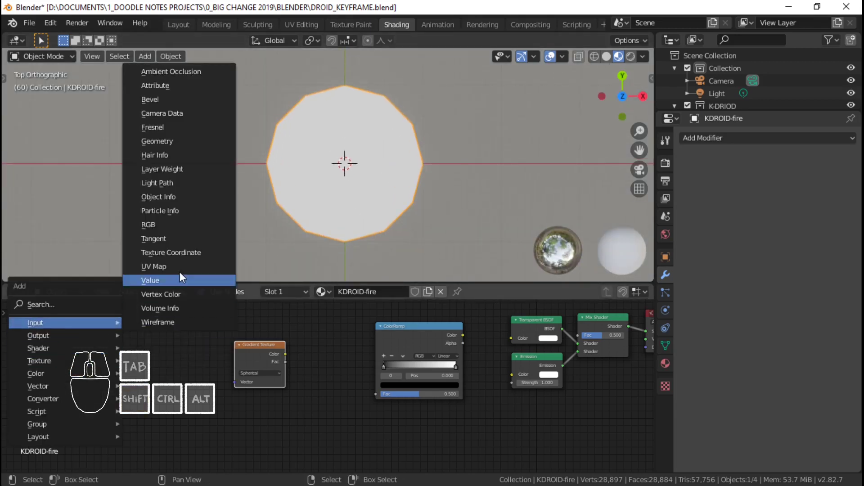
pyautogui.click(193, 252)
pyautogui.click(62, 328)
# Step: Add a Mapping node, link the Texture Coordinate's UV output to it, and link its Vector output to the Gradient Texture
pyautogui.hotkey('shift', 'a')
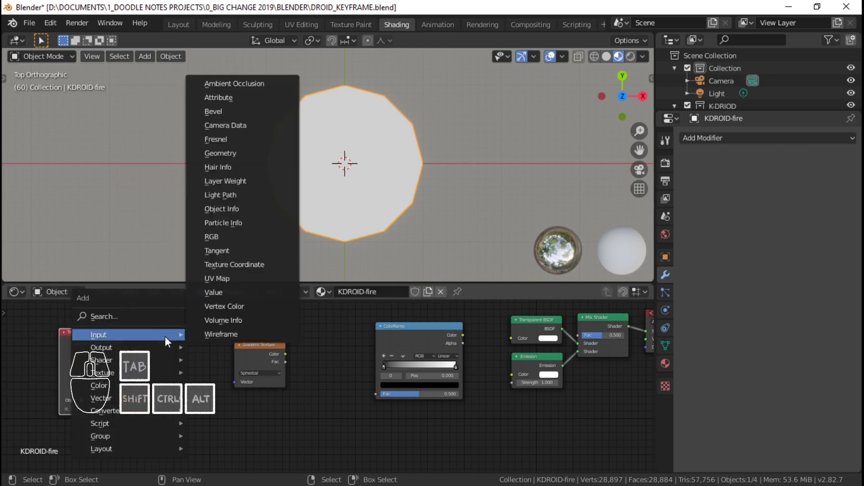
pyautogui.moveTo(134, 412)
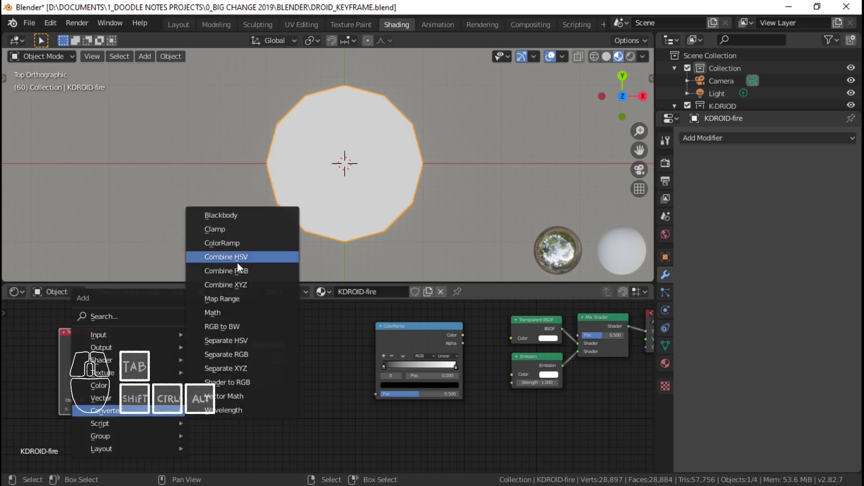
pyautogui.click(233, 328)
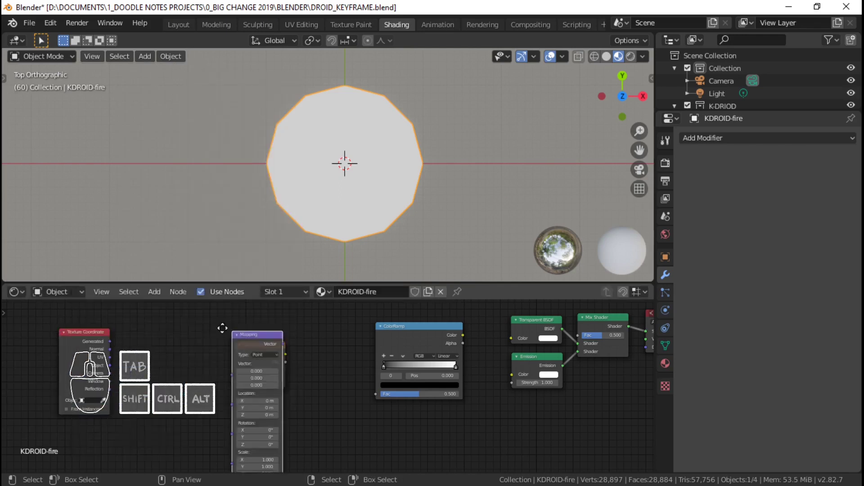
pyautogui.click(139, 332)
pyautogui.moveTo(111, 358); pyautogui.dragTo(143, 374)
pyautogui.moveTo(190, 342); pyautogui.dragTo(243, 382)
pyautogui.moveTo(152, 337); pyautogui.dragTo(173, 337)
pyautogui.click(259, 350)
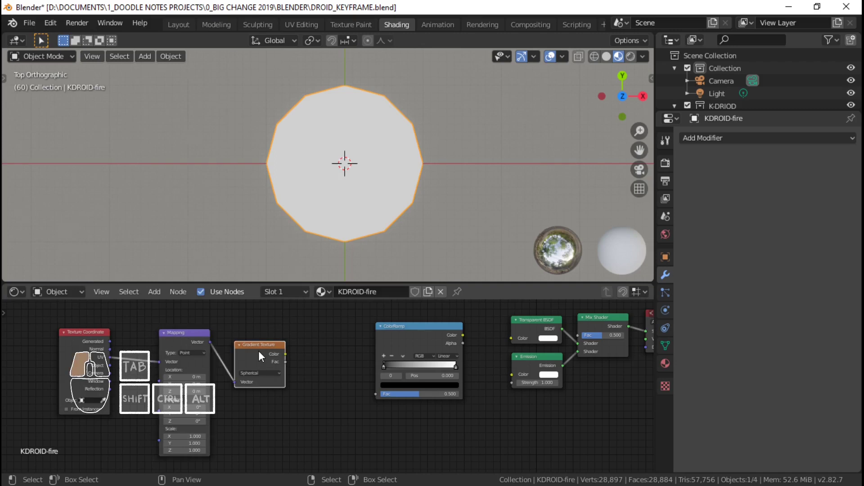
# Step: Link the Gradient Texture's Color to the ColorRamp's Fac, and the ColorRamp's Color to both the Emission Color and the Mix Shader's Fac
pyautogui.moveTo(361, 369); pyautogui.dragTo(378, 394)
pyautogui.moveTo(463, 335); pyautogui.dragTo(511, 375)
pyautogui.moveTo(591, 346); pyautogui.dragTo(512, 362, button='middle')
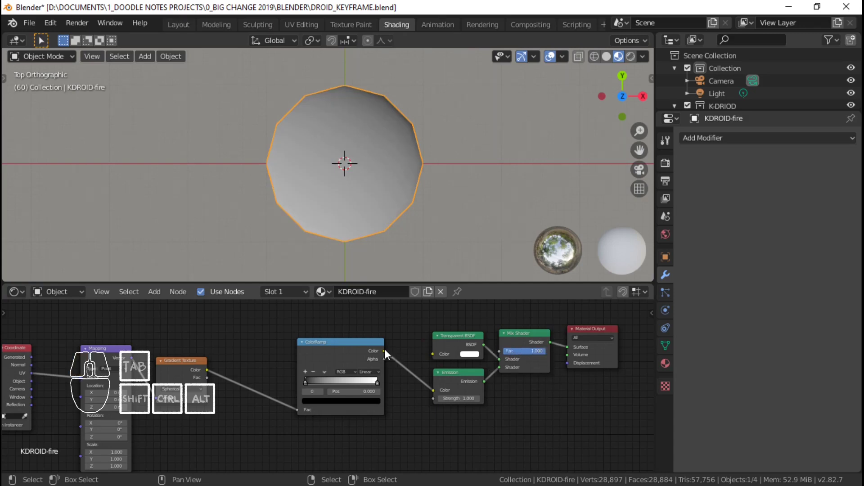
pyautogui.moveTo(385, 351); pyautogui.dragTo(501, 352)
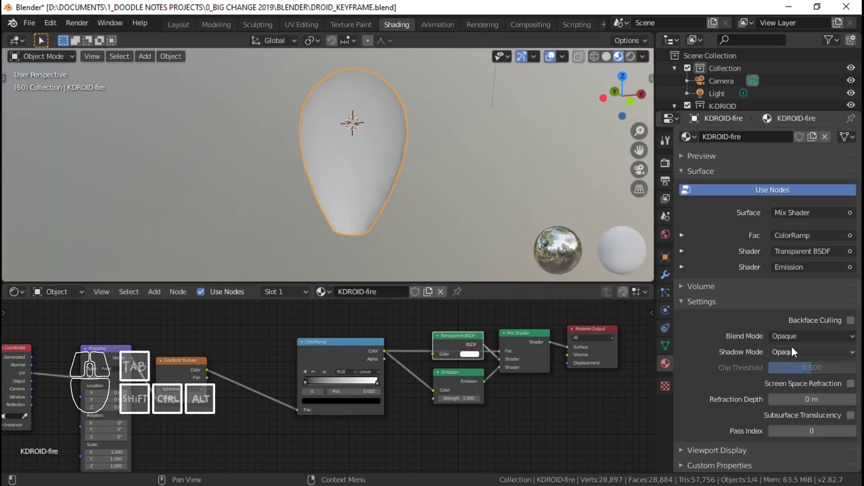
# Step: Set the Mapping node's X and Y location to -0.5 m and move the Gradient Texture slightly away from it
pyautogui.press('KP_7')
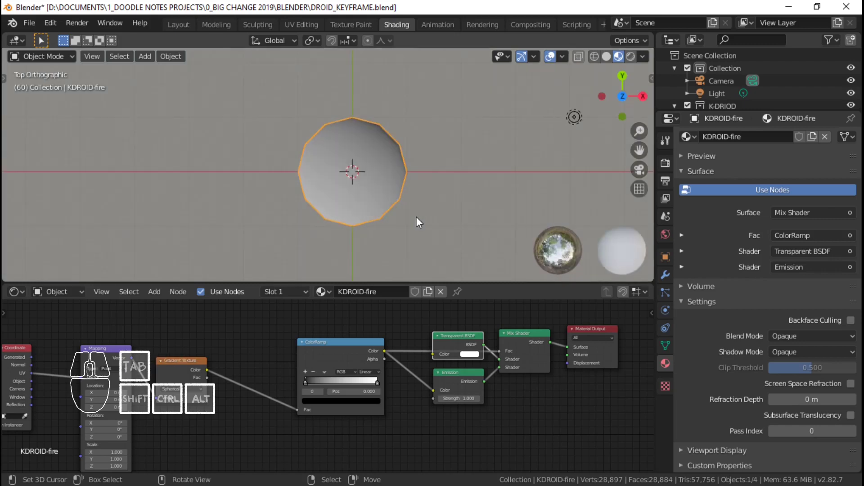
pyautogui.moveTo(138, 395); pyautogui.dragTo(179, 369, button='middle')
pyautogui.scroll(2, 189, 367)
pyautogui.moveTo(228, 340); pyautogui.dragTo(250, 345, button='middle')
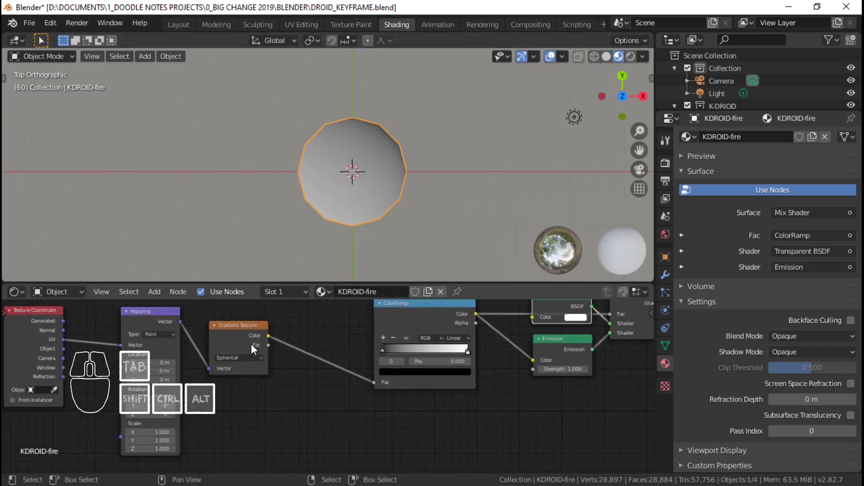
pyautogui.moveTo(226, 325); pyautogui.dragTo(251, 332)
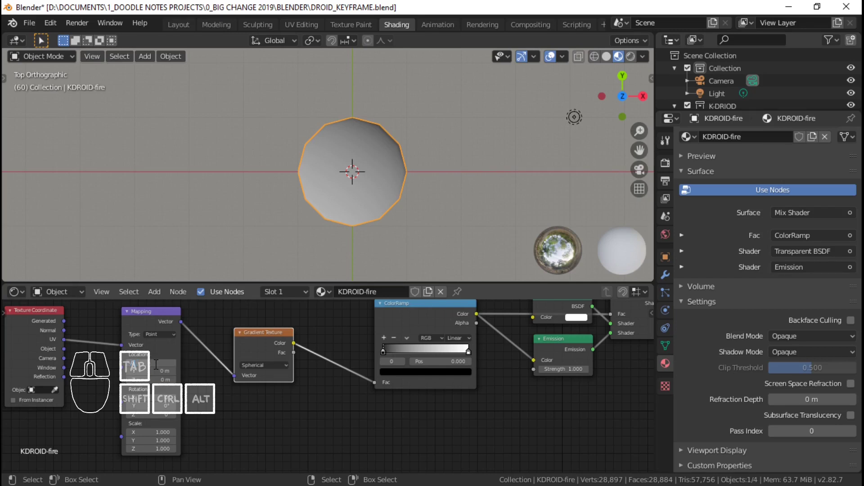
pyautogui.write('-.5')
pyautogui.press('Return')
pyautogui.press('Return')
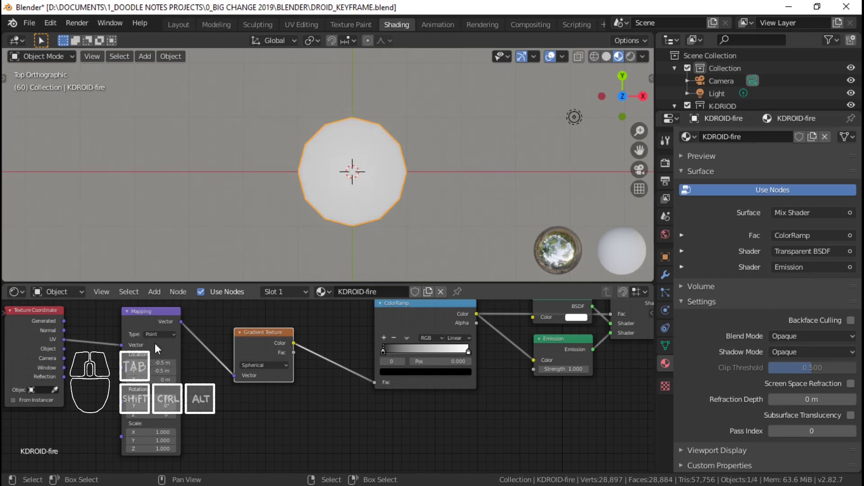
# Step: Add a test plane and move it along X beside the flame mesh
pyautogui.scroll(-3, 253, 169)
pyautogui.hotkey('shift', 'a')
pyautogui.click(473, 171)
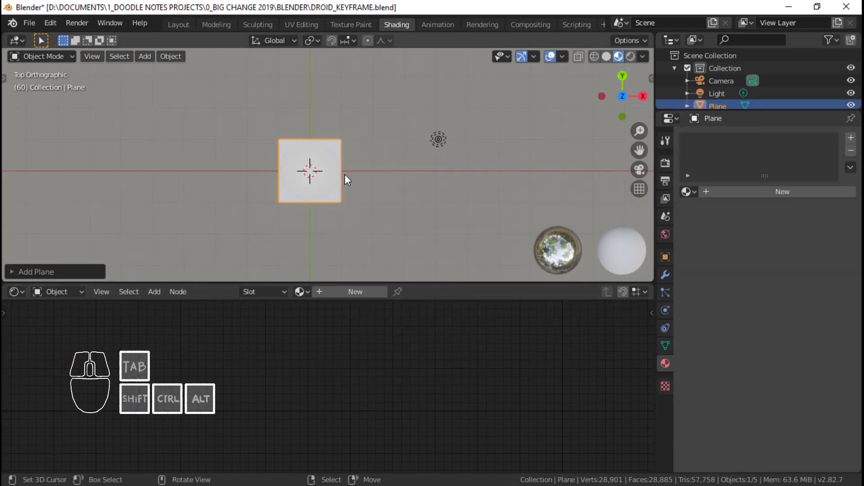
pyautogui.press('g')
pyautogui.press('x')
pyautogui.click(432, 175)
# Step: Unwrap the plane in Edit Mode from the top view with Project from View (Bounds)
pyautogui.press('Tab')
pyautogui.scroll(3, 470, 174)
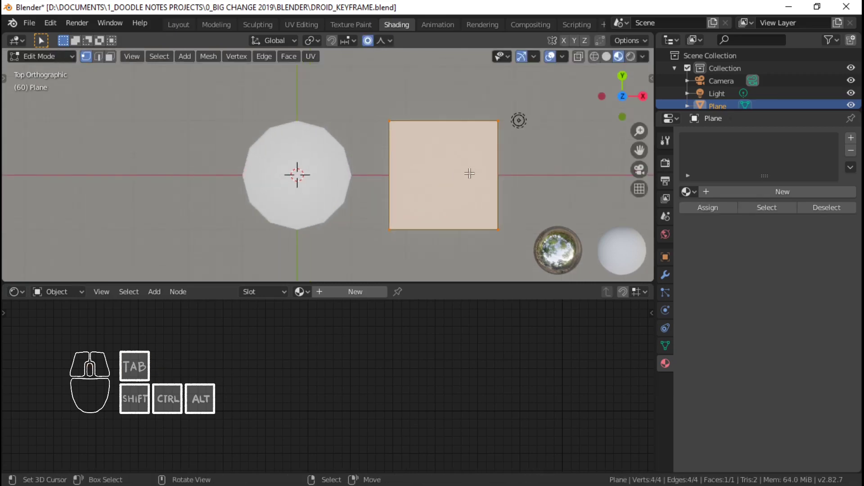
pyautogui.press('u')
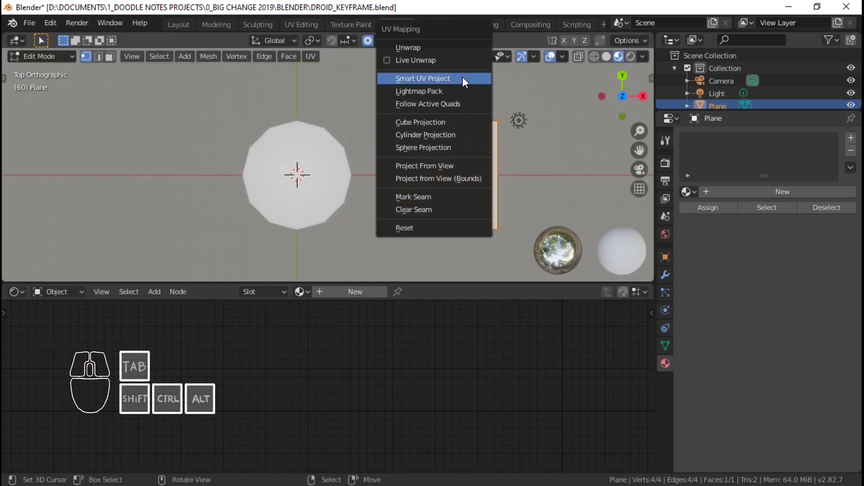
pyautogui.click(448, 180)
pyautogui.keyDown('shift'); pyautogui.moveTo(450, 178); pyautogui.dragTo(406, 170, button='middle'); pyautogui.keyUp('shift')
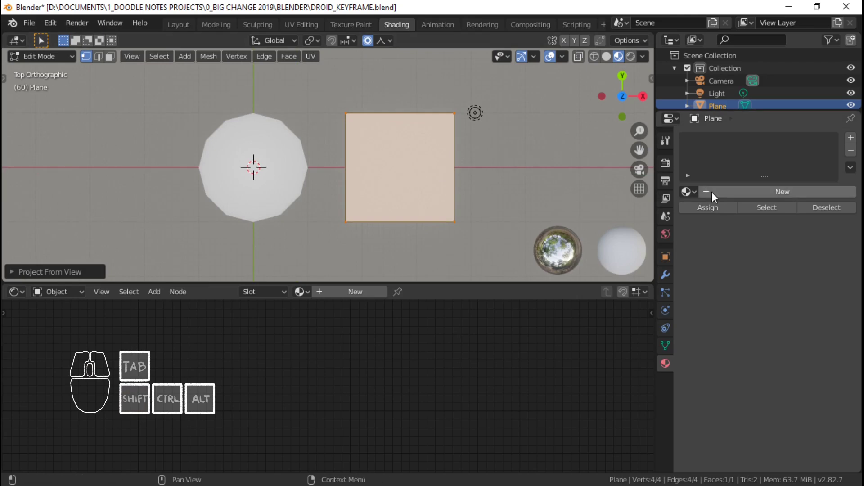
# Step: Apply the existing KDROID-fire material to the plane and deselect its geometry
pyautogui.click(688, 191)
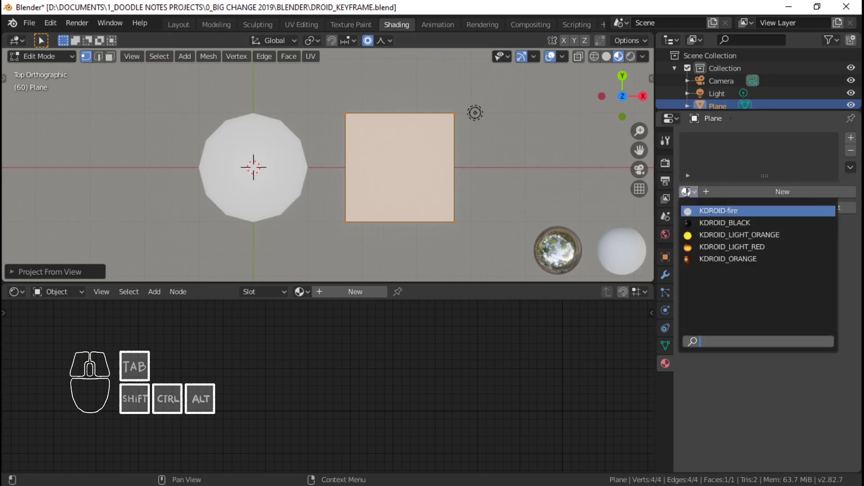
pyautogui.click(737, 213)
pyautogui.keyDown('shift'); pyautogui.moveTo(389, 206); pyautogui.dragTo(398, 199, button='middle'); pyautogui.keyUp('shift')
pyautogui.scroll(2, 398, 199)
pyautogui.hotkey('alt', 'a')
pyautogui.keyDown('shift'); pyautogui.moveTo(449, 169); pyautogui.dragTo(429, 164, button='middle'); pyautogui.keyUp('shift')
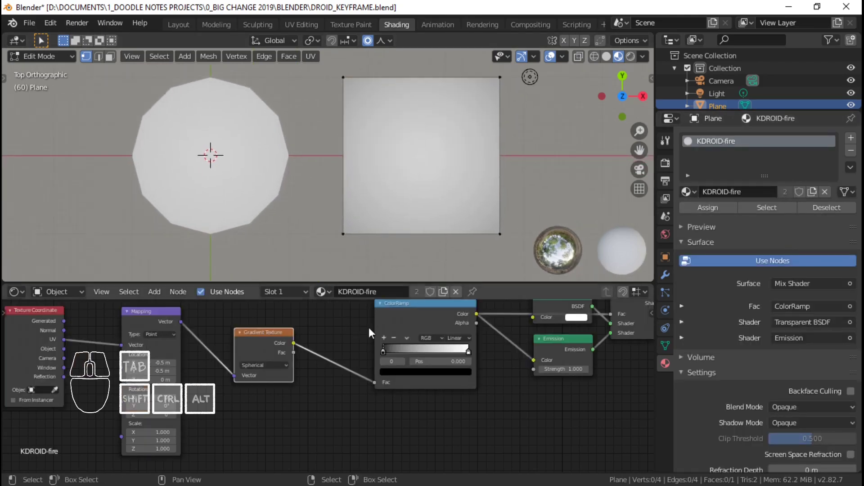
# Step: Move the ColorRamp's black stop to about 0.618, keeping the white stop at the ramp's far end
pyautogui.moveTo(401, 350); pyautogui.dragTo(430, 353)
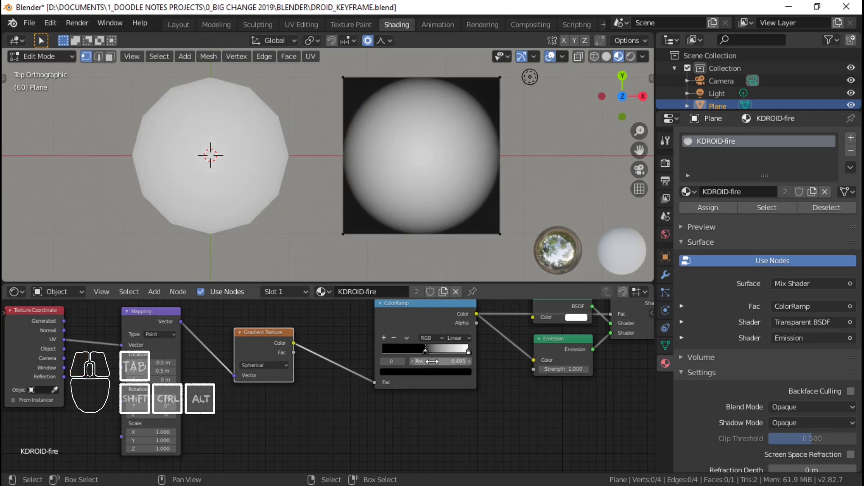
pyautogui.moveTo(469, 352); pyautogui.dragTo(453, 351)
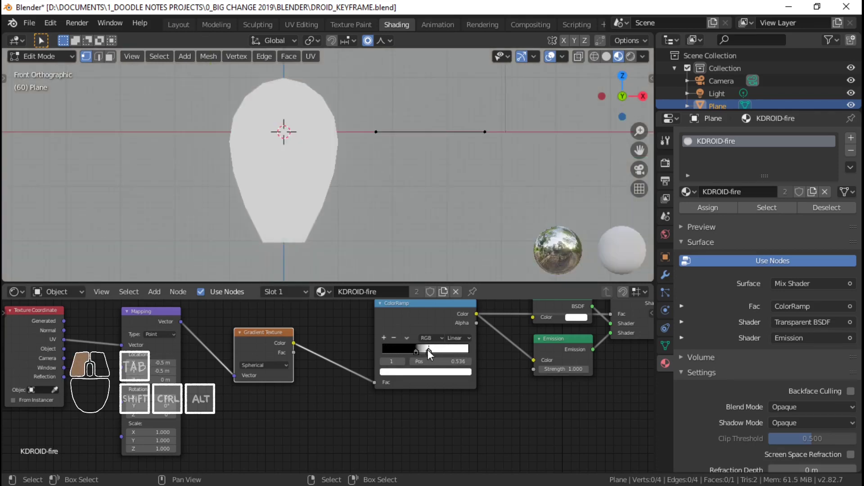
pyautogui.moveTo(427, 349); pyautogui.dragTo(481, 357)
pyautogui.moveTo(415, 352); pyautogui.dragTo(435, 350)
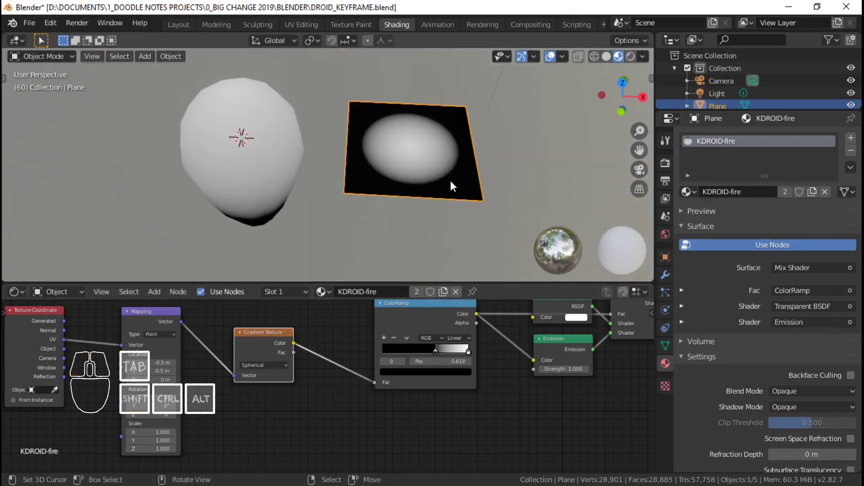
# Step: Delete the test plane and select the flame mesh again
pyautogui.press('Delete')
pyautogui.rightClick(271, 159)
pyautogui.keyDown('shift'); pyautogui.moveTo(484, 328); pyautogui.dragTo(470, 334, button='middle'); pyautogui.keyUp('shift')
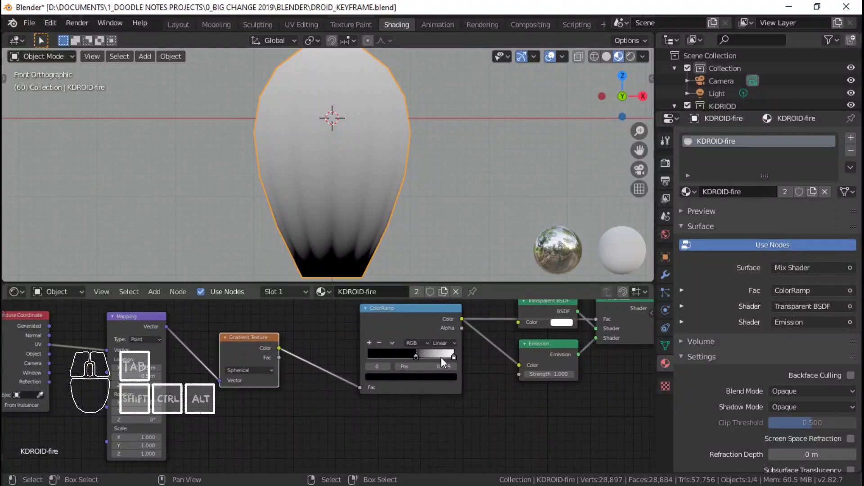
# Step: Turn the ColorRamp's end stop, placed at about 0.964, yellow and add a dark orange stop at about 0.730
pyautogui.moveTo(415, 357)
pyautogui.mouseDown()
pyautogui.moveTo(407, 359)
pyautogui.moveTo(414, 361)
pyautogui.mouseUp()
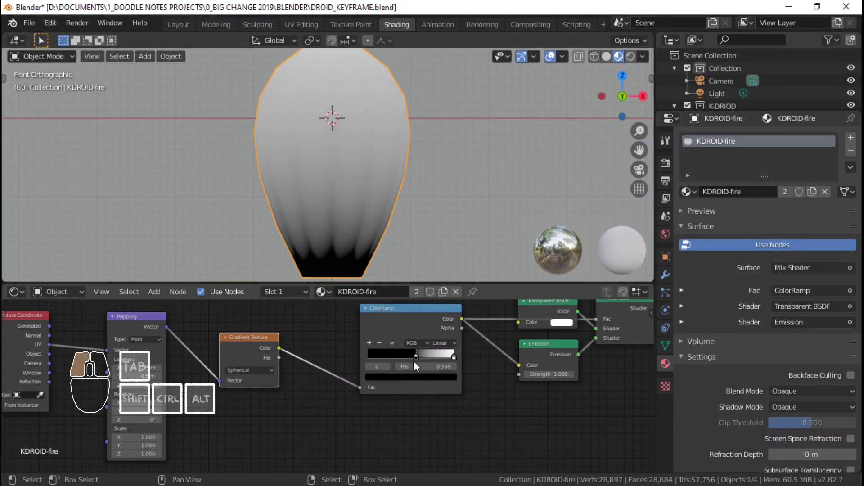
pyautogui.click(454, 357)
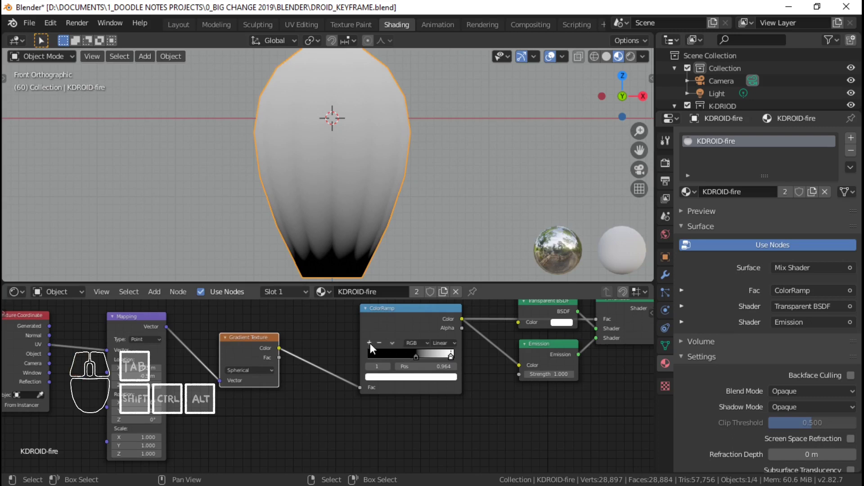
pyautogui.click(370, 343)
pyautogui.click(451, 357)
pyautogui.click(411, 377)
pyautogui.moveTo(387, 307); pyautogui.dragTo(379, 299)
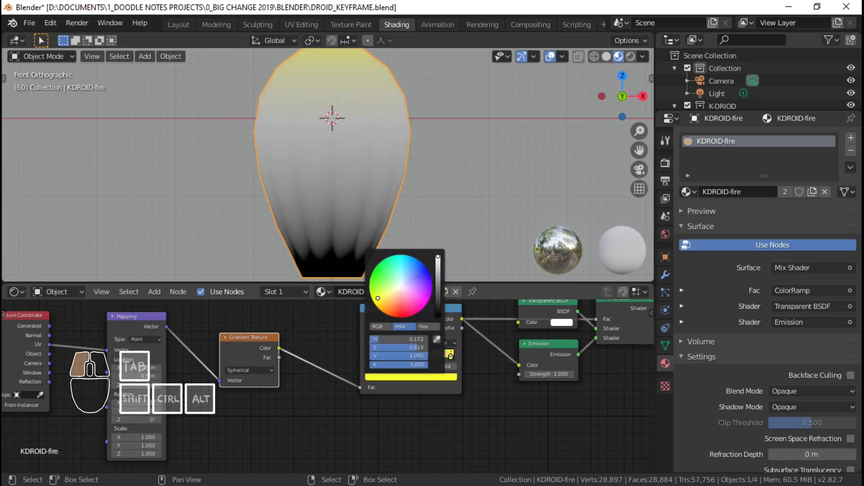
pyautogui.moveTo(388, 299); pyautogui.dragTo(381, 307)
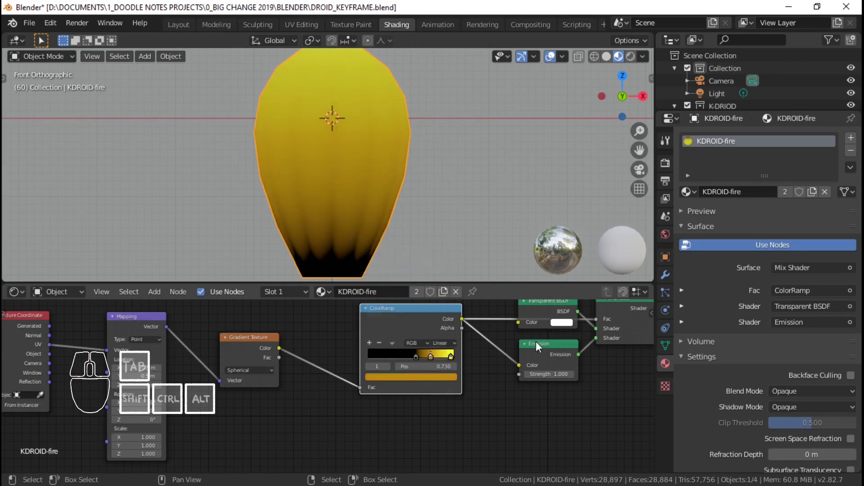
# Step: Recolor the ColorRamp's end stop orange at about 0.773 and shift the dark yellow stop to about 0.680
pyautogui.click(440, 376)
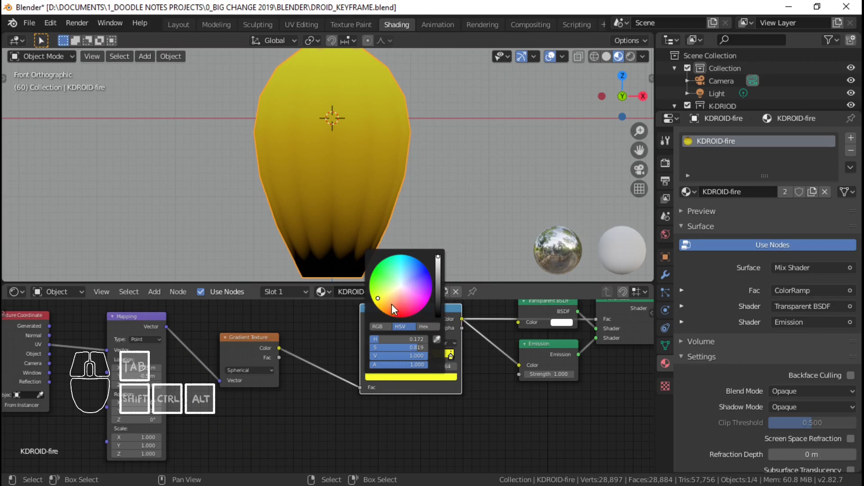
pyautogui.moveTo(387, 307); pyautogui.dragTo(382, 310)
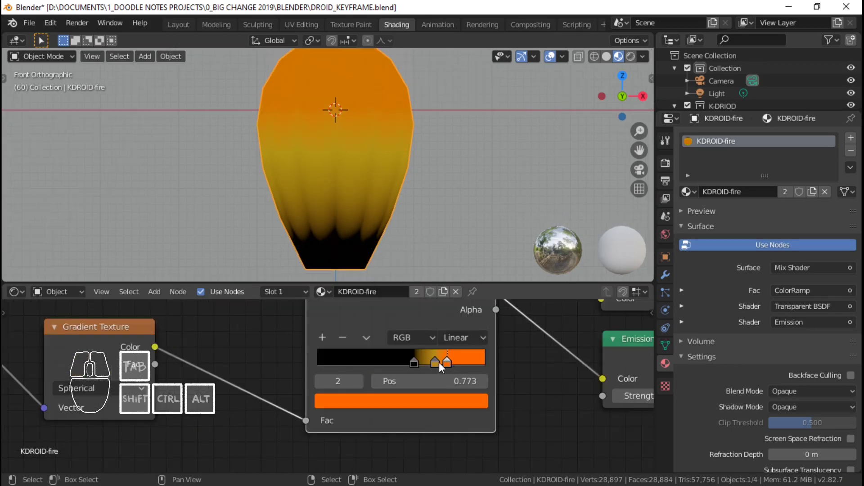
pyautogui.moveTo(438, 362); pyautogui.dragTo(428, 362)
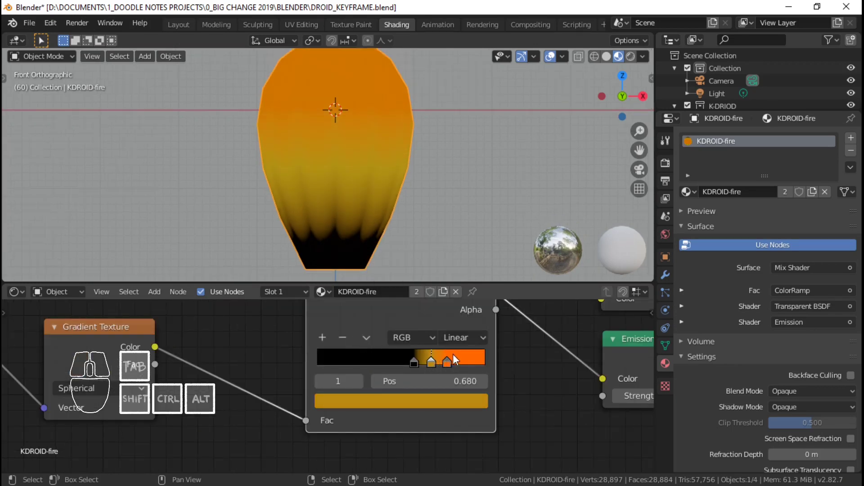
# Step: Add another ColorRamp stop, place it beyond the orange one at about 0.858 and color it red
pyautogui.click(447, 362)
pyautogui.click(323, 337)
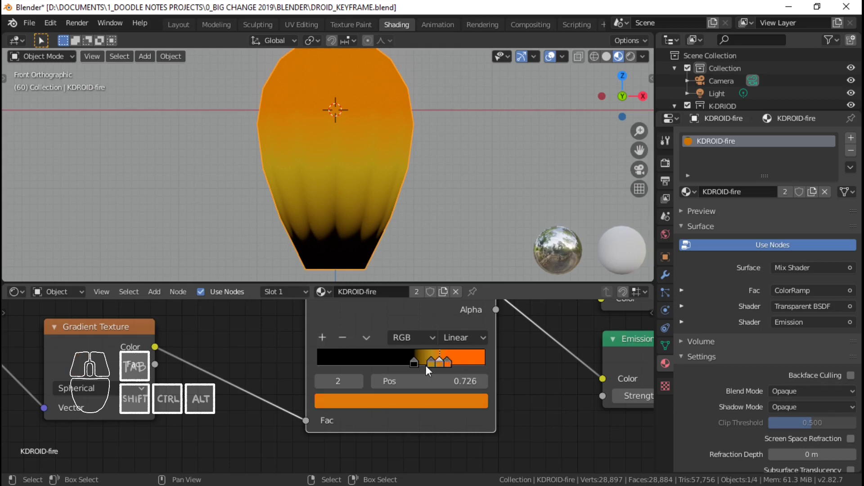
pyautogui.moveTo(441, 362); pyautogui.dragTo(463, 363)
pyautogui.click(418, 400)
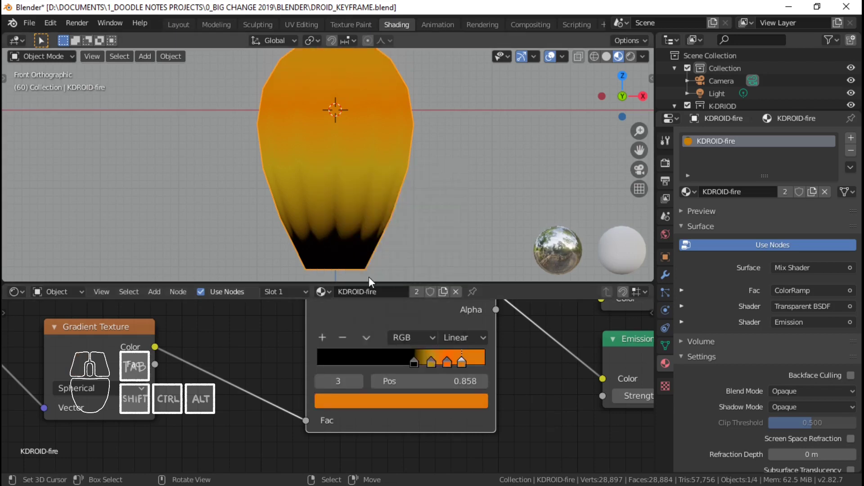
pyautogui.click(441, 406)
pyautogui.moveTo(388, 261); pyautogui.dragTo(380, 291)
pyautogui.click(452, 193)
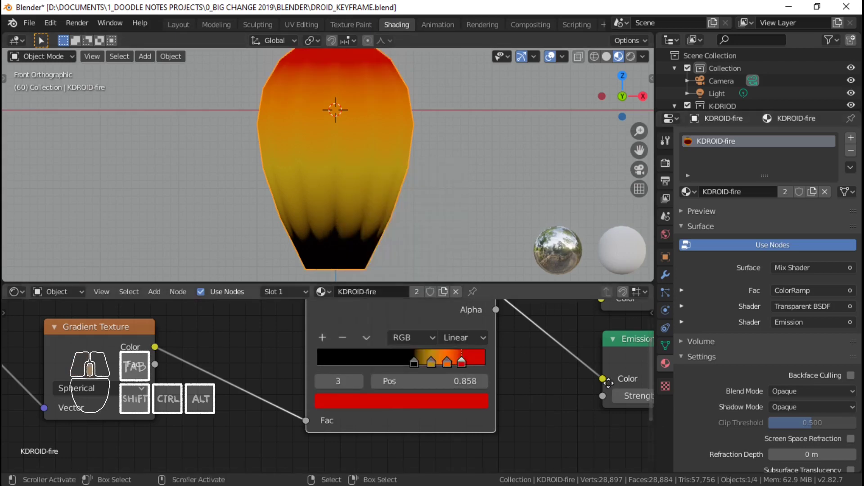
# Step: Set the Emission shader's strength to 10
pyautogui.moveTo(631, 389); pyautogui.dragTo(543, 381, button='middle')
pyautogui.click(569, 385)
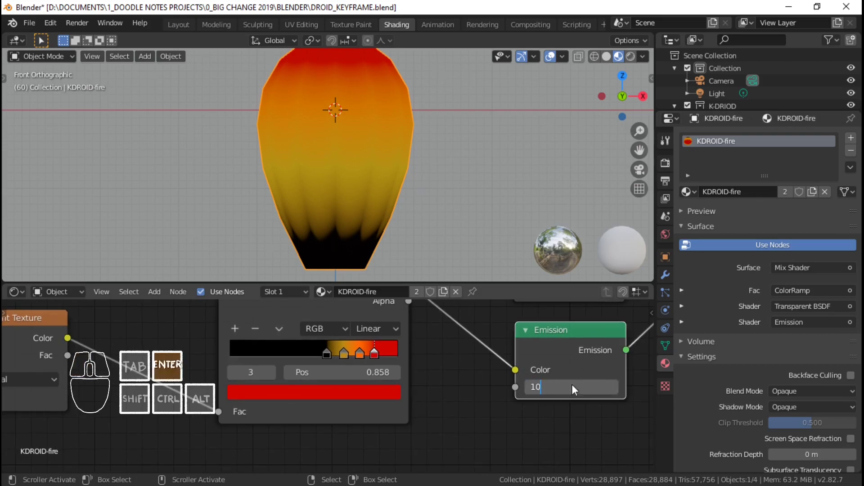
pyautogui.press('Return')
# Step: Scale the flame mesh's bottom opening down to about 0.31 using Sharp proportional editing
pyautogui.scroll(1, 427, 226)
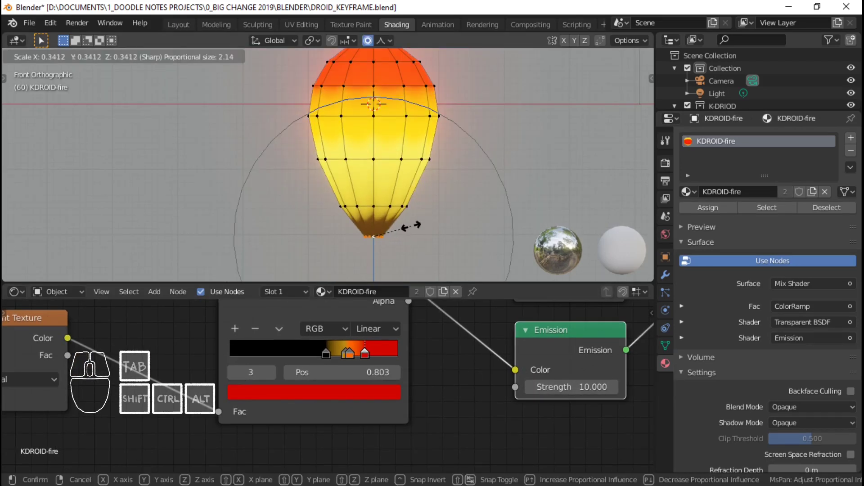
pyautogui.scroll(-1, 409, 227)
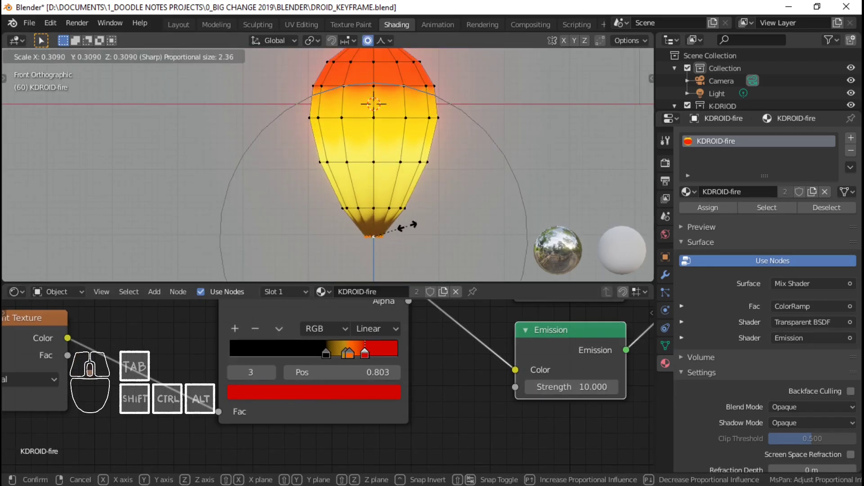
pyautogui.click(407, 226)
# Step: Change the ColorRamp's interpolation to Ease
pyautogui.click(376, 328)
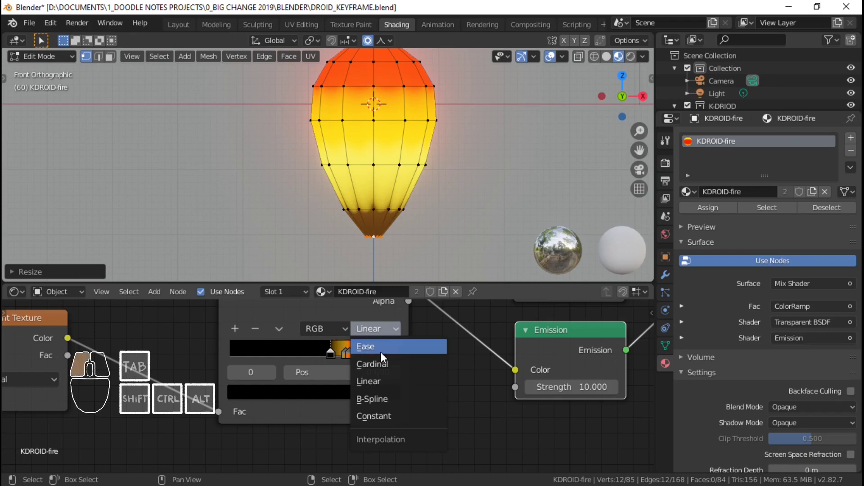
pyautogui.click(381, 347)
pyautogui.scroll(-2, 324, 353)
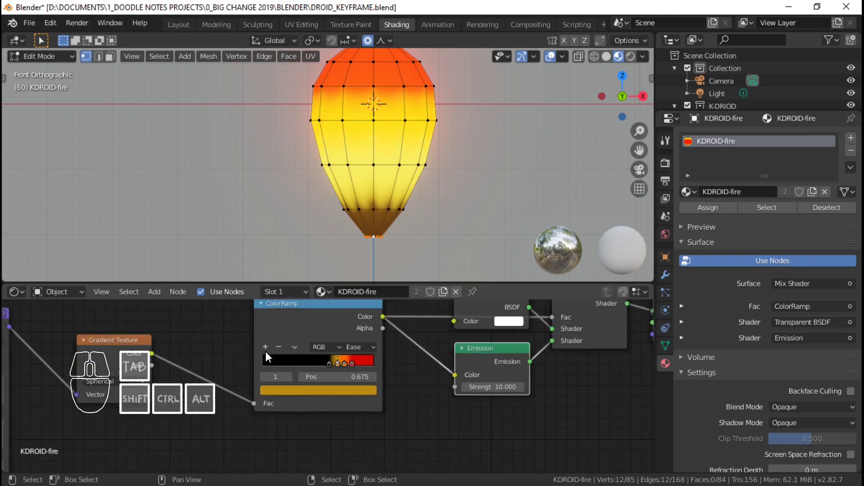
# Step: Add a Noise Texture node and place it below the Gradient Texture node
pyautogui.scroll(-2, 265, 352)
pyautogui.keyDown('ctrl'); pyautogui.scroll(2, 236, 346); pyautogui.keyUp('ctrl')
pyautogui.moveTo(237, 347); pyautogui.dragTo(229, 347)
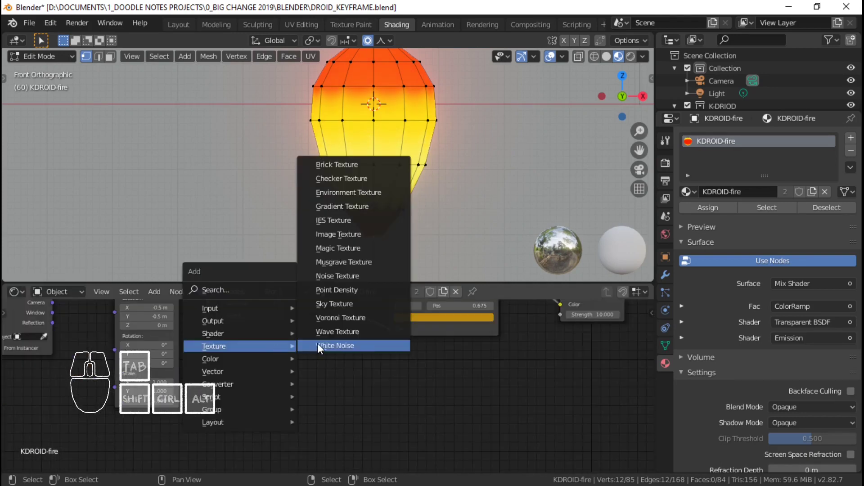
pyautogui.click(337, 276)
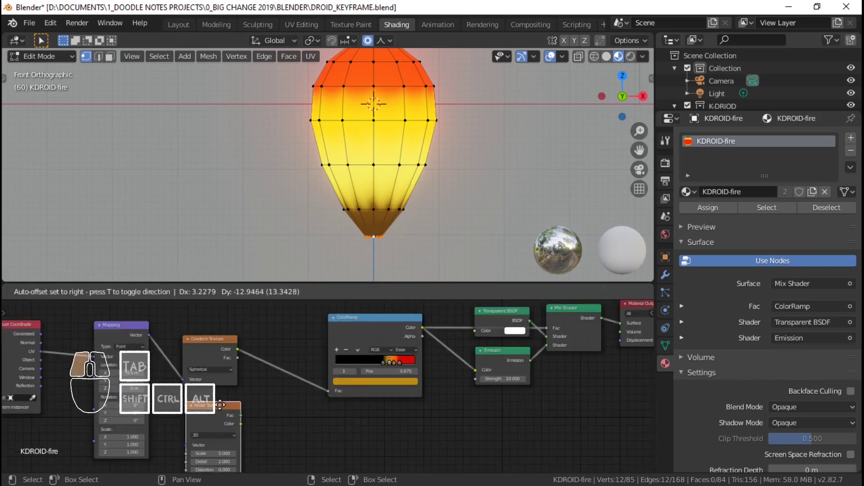
pyautogui.click(231, 405)
# Step: Insert a MixRGB node between the Gradient Texture and the ColorRamp, and feed the noise color into its Color2 input
pyautogui.hotkey('shift', 'a')
pyautogui.moveTo(231, 405)
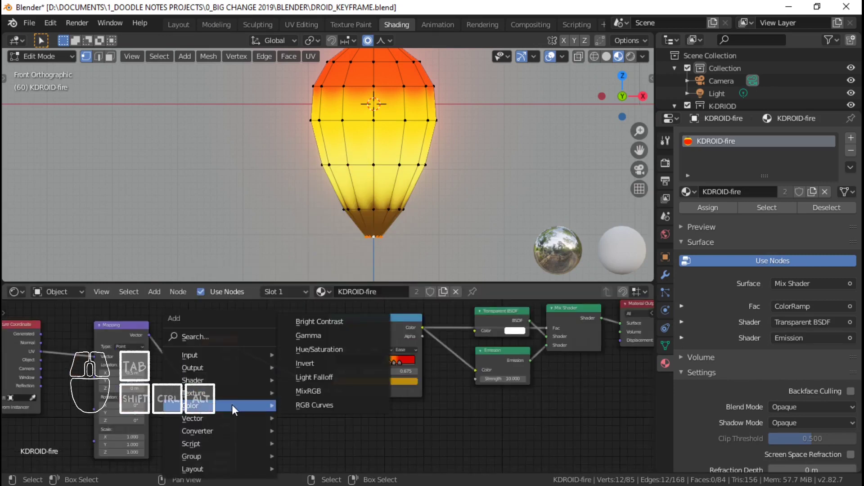
pyautogui.click(308, 392)
pyautogui.click(273, 358)
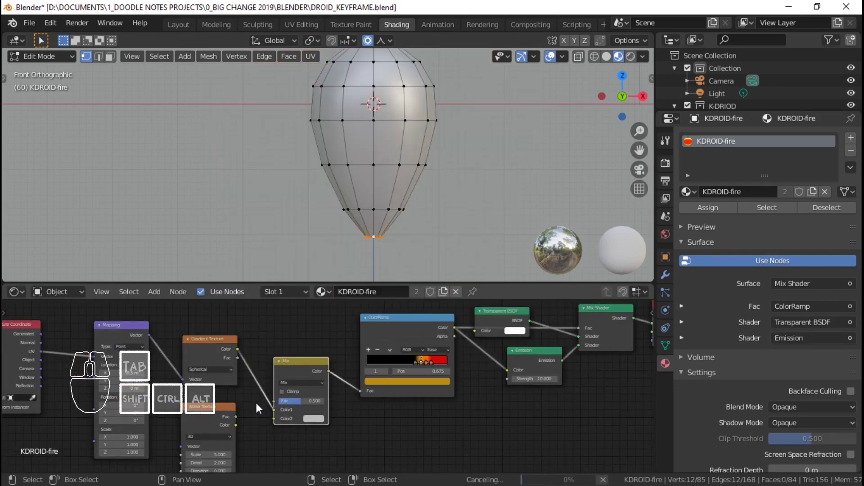
pyautogui.moveTo(237, 425); pyautogui.dragTo(274, 418)
# Step: Set the MixRGB node's blending mode to Multiply and enable Clamp
pyautogui.click(301, 382)
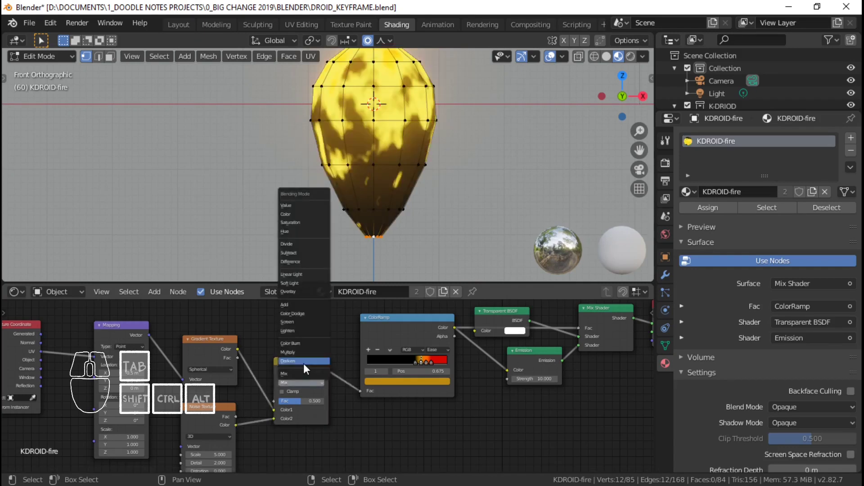
pyautogui.click(308, 352)
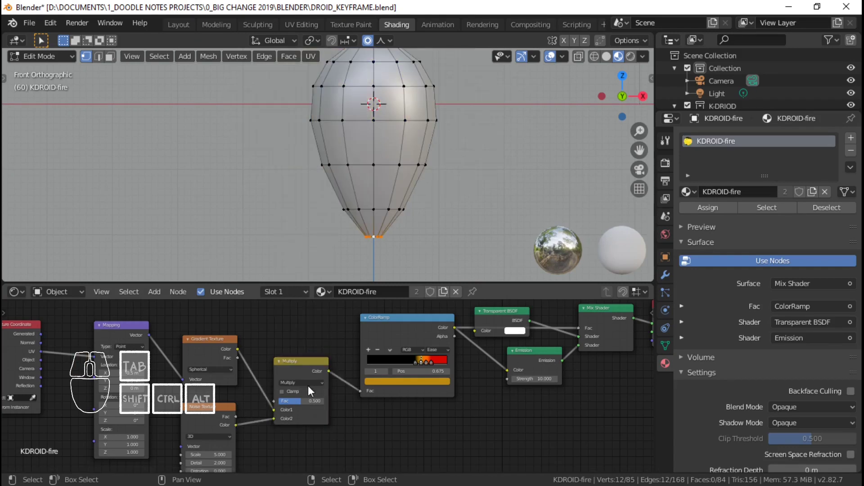
pyautogui.click(284, 392)
# Step: Bunch the ColorRamp's colored stops closely behind the black stop near the ramp's middle, with the red stop at about 0.567
pyautogui.scroll(4, 396, 345)
pyautogui.moveTo(419, 367); pyautogui.dragTo(408, 366)
pyautogui.moveTo(430, 368); pyautogui.dragTo(420, 368)
pyautogui.moveTo(436, 368)
pyautogui.mouseDown()
pyautogui.moveTo(399, 368)
pyautogui.moveTo(415, 366)
pyautogui.mouseUp()
pyautogui.moveTo(427, 367); pyautogui.dragTo(419, 367)
pyautogui.moveTo(432, 366); pyautogui.dragTo(423, 364)
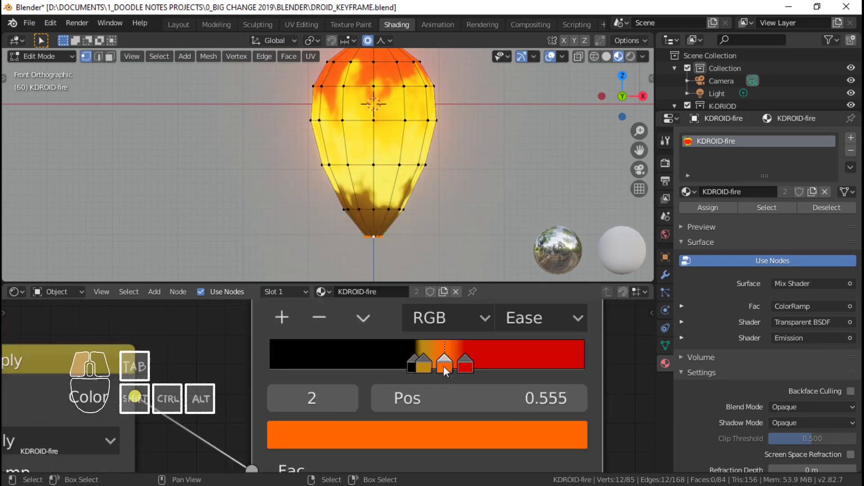
pyautogui.moveTo(444, 366); pyautogui.dragTo(455, 366)
pyautogui.moveTo(456, 366); pyautogui.dragTo(446, 362)
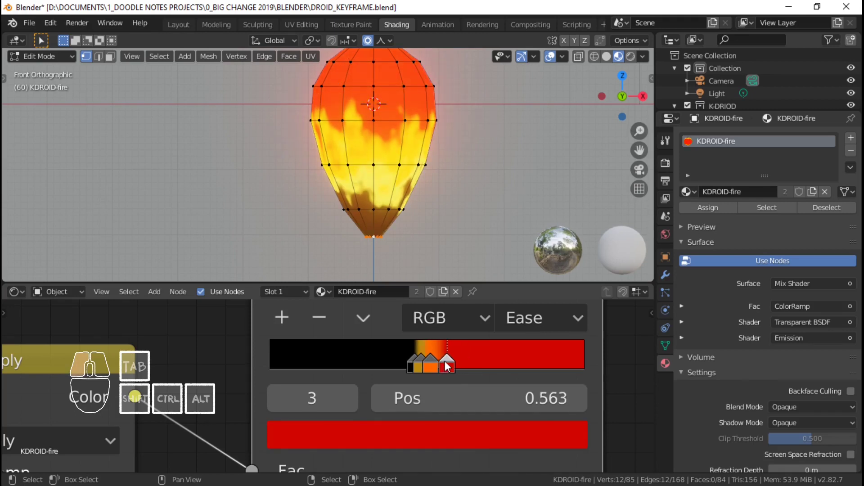
# Step: Return the flame to Object Mode and set the Noise Texture's scale to 7 and distortion to 0.1
pyautogui.scroll(-3, 379, 196)
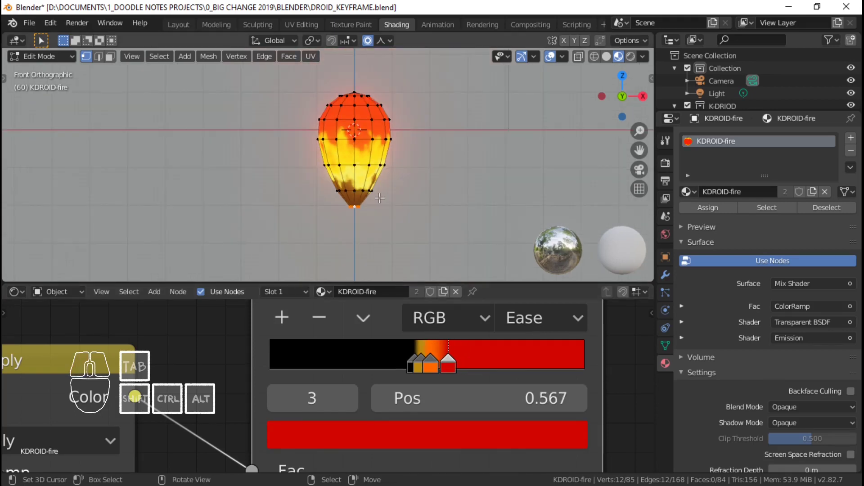
pyautogui.press('Tab')
pyautogui.scroll(1, 380, 197)
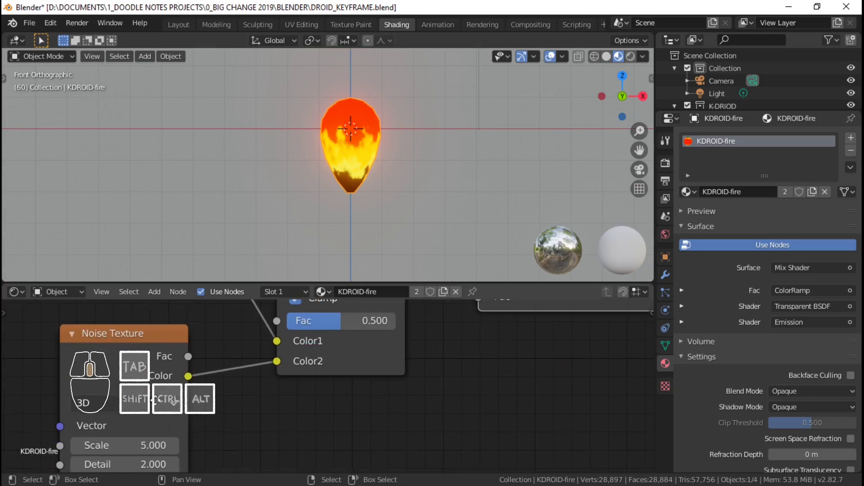
pyautogui.scroll(4, 292, 422)
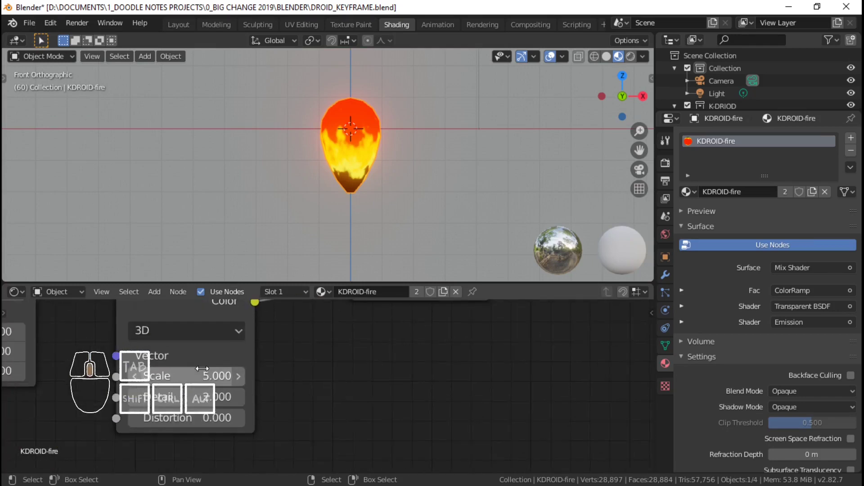
pyautogui.scroll(-1, 292, 421)
pyautogui.moveTo(275, 345); pyautogui.dragTo(322, 350, button='middle')
pyautogui.scroll(1, 322, 349)
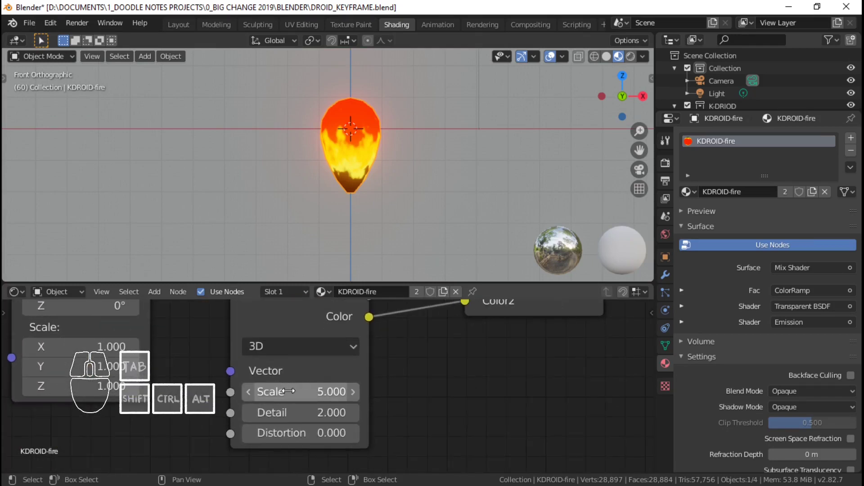
pyautogui.moveTo(289, 391); pyautogui.dragTo(315, 391)
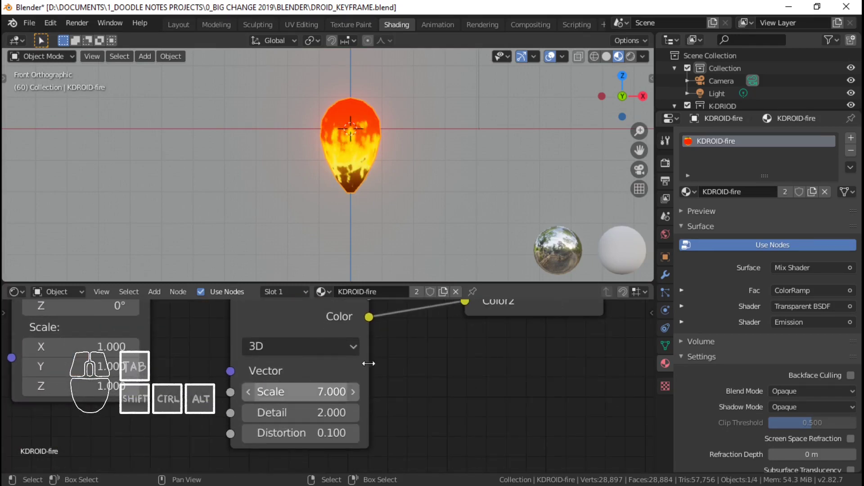
# Step: Add a Subdivision Surface modifier to the flame mesh
pyautogui.scroll(-2, 400, 161)
pyautogui.keyDown('shift'); pyautogui.moveTo(400, 161); pyautogui.dragTo(374, 194, button='middle'); pyautogui.keyUp('shift')
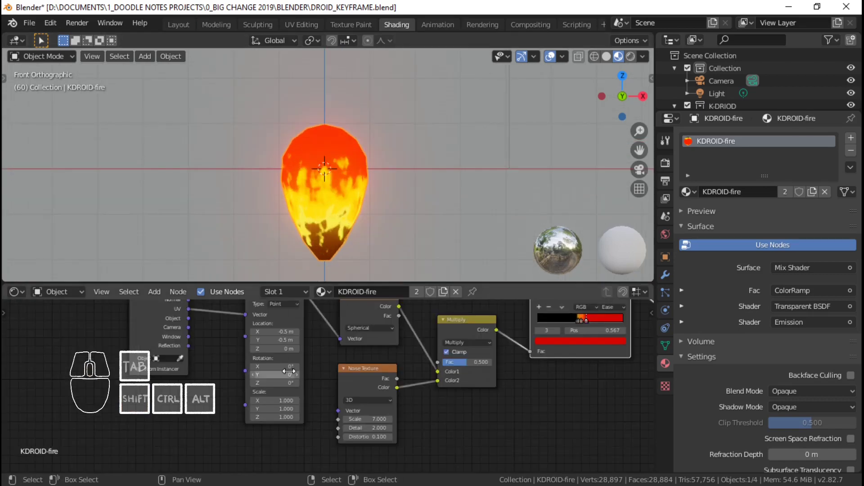
pyautogui.scroll(3, 350, 197)
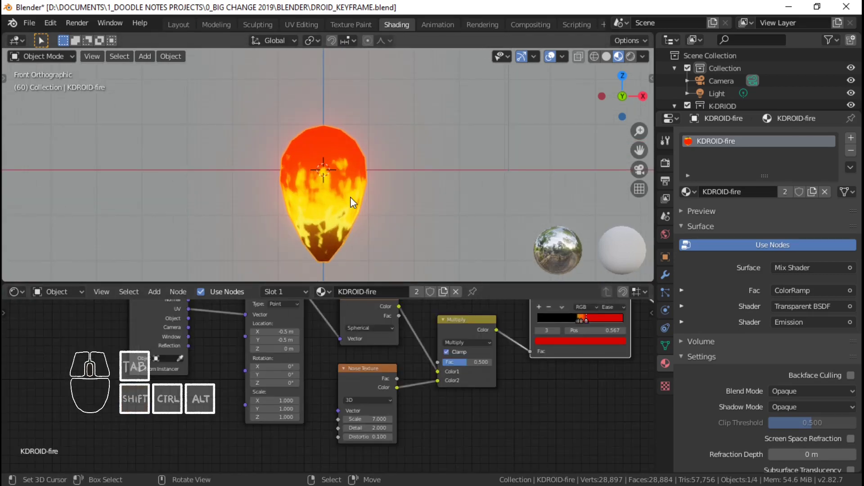
pyautogui.scroll(2, 351, 196)
pyautogui.keyDown('shift'); pyautogui.moveTo(352, 202); pyautogui.dragTo(353, 188, button='middle'); pyautogui.keyUp('shift')
pyautogui.click(665, 275)
pyautogui.click(753, 138)
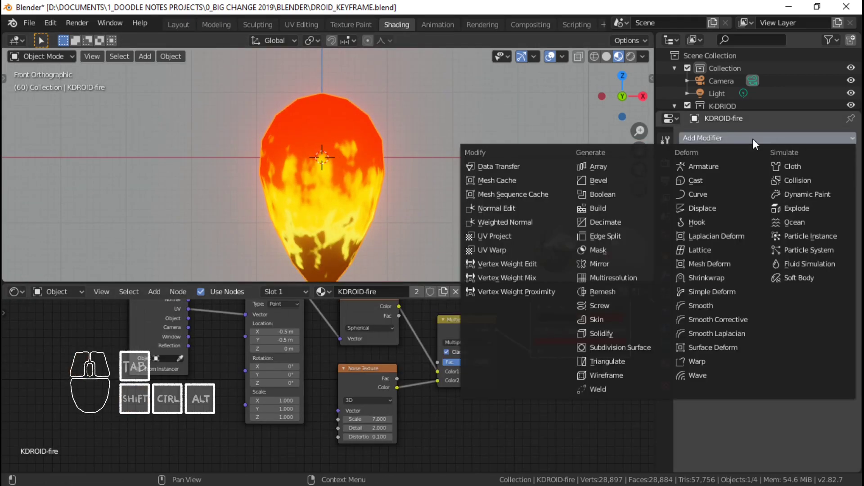
pyautogui.click(641, 343)
# Step: Try a trackball rotation of the whole flame mesh in Edit Mode
pyautogui.scroll(-1, 406, 188)
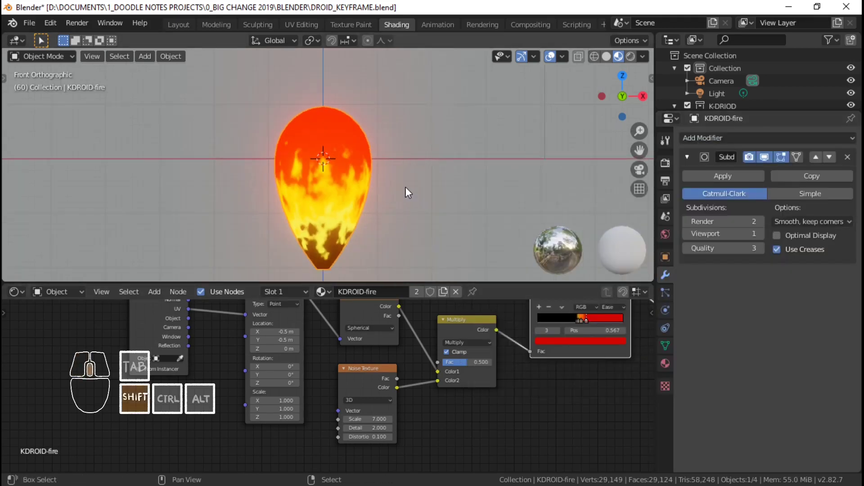
pyautogui.scroll(2, 407, 171)
pyautogui.keyDown('shift'); pyautogui.moveTo(406, 187); pyautogui.dragTo(431, 169, button='middle'); pyautogui.keyUp('shift')
pyautogui.scroll(1, 425, 172)
pyautogui.scroll(-3, 425, 172)
pyautogui.scroll(-1, 433, 171)
pyautogui.press('Tab')
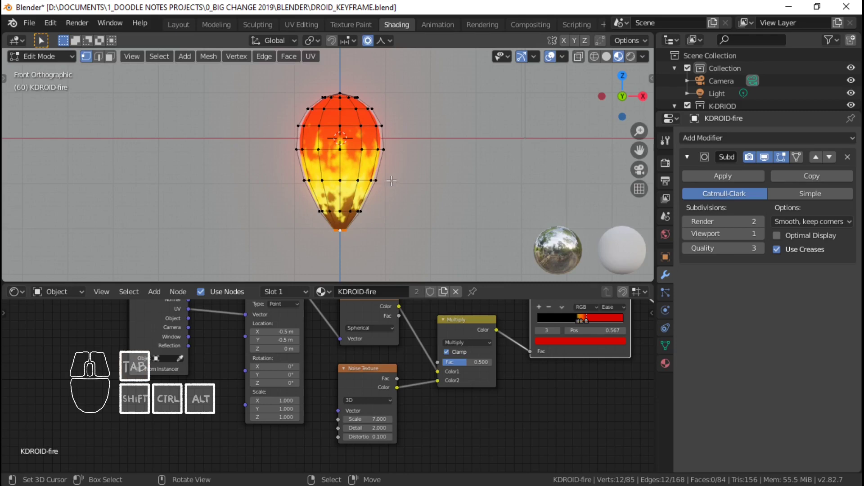
pyautogui.press('a')
pyautogui.press('r')
pyautogui.press('r')
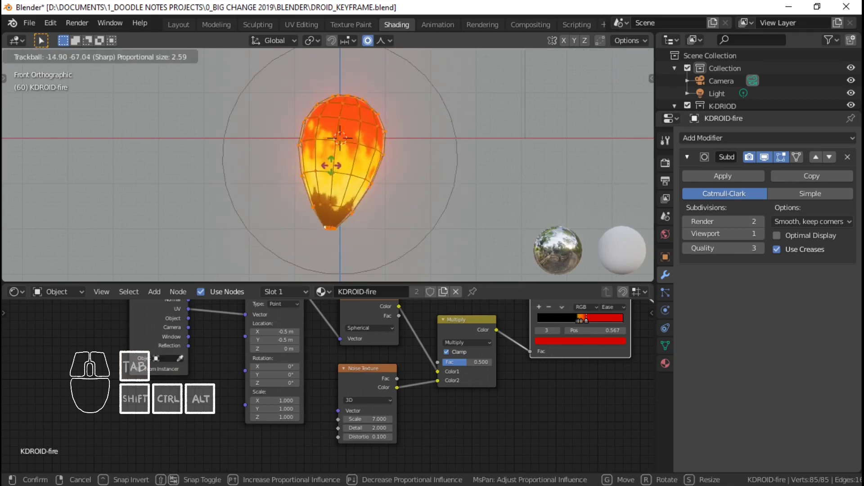
pyautogui.rightClick(323, 266)
# Step: Connect the Mapping node's vector to the Noise Texture's Vector input and slide the edge loop on the flame's lower half
pyautogui.moveTo(274, 390); pyautogui.dragTo(283, 404, button='middle')
pyautogui.scroll(-3, 284, 405)
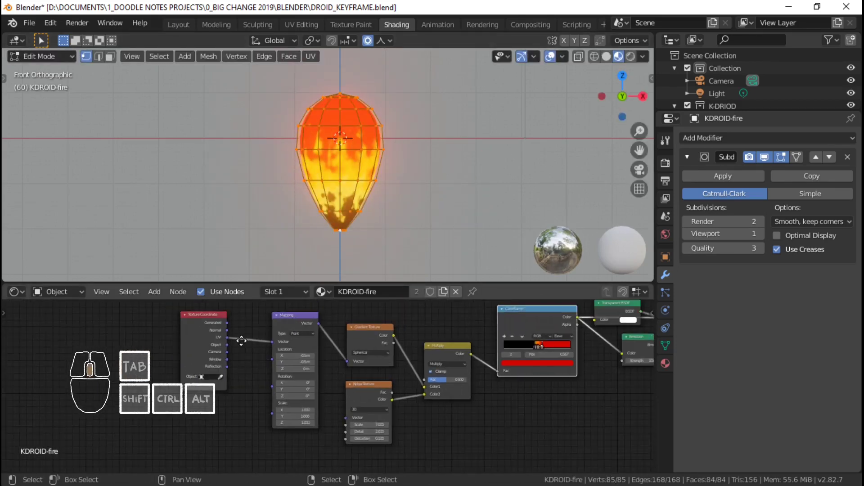
pyautogui.moveTo(300, 320); pyautogui.dragTo(345, 419)
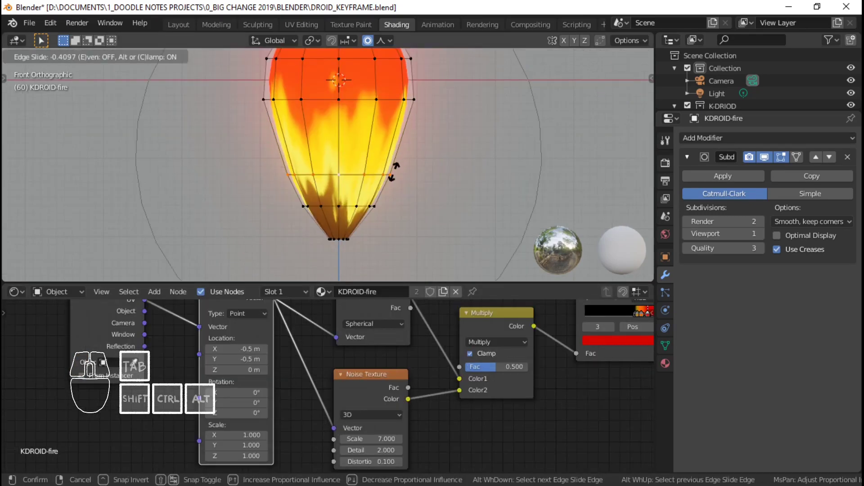
pyautogui.click(360, 61)
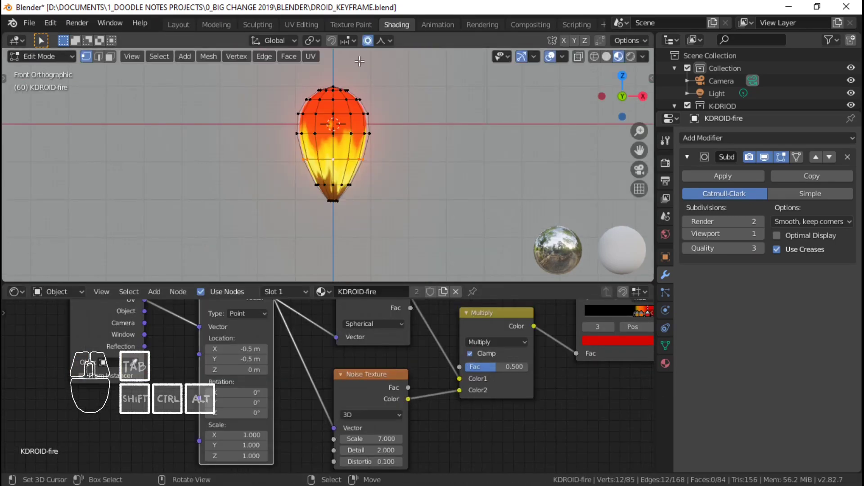
# Step: Switch to the UV Editing workspace and scale the second-outermost ring of the flame's UV layout with proportional editing off
pyautogui.click(311, 24)
pyautogui.press('s')
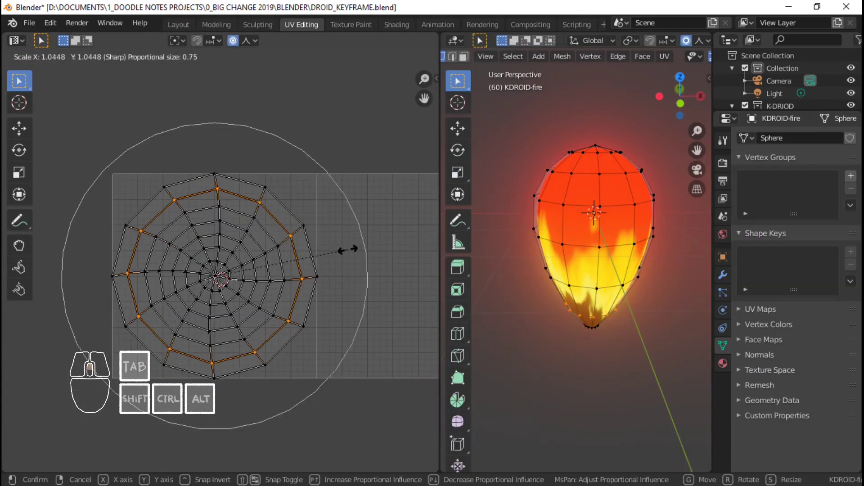
pyautogui.scroll(4, 348, 249)
pyautogui.rightClick(347, 249)
pyautogui.press('s')
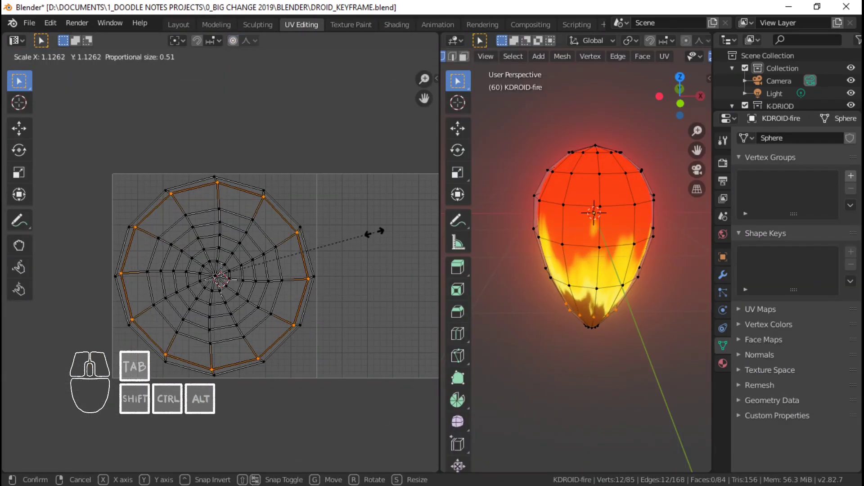
pyautogui.click(361, 234)
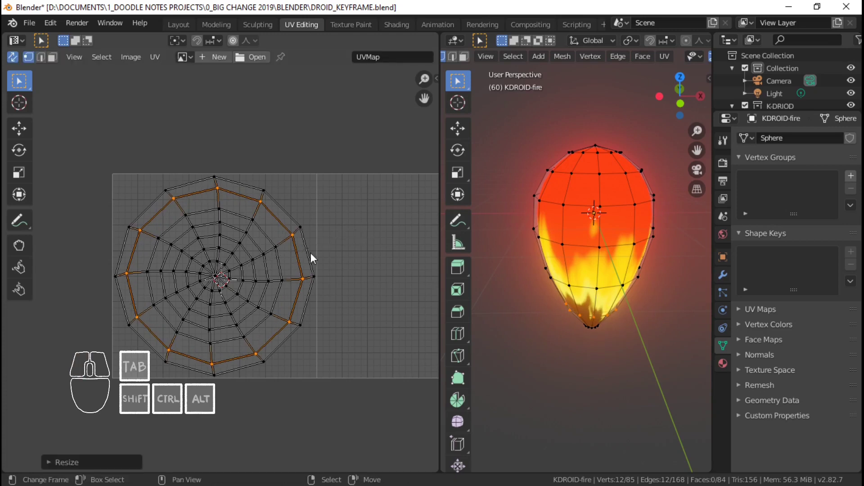
# Step: Rescale the UV loops inside the outer edge one at a time, drawing the third and second rings toward the centre
pyautogui.keyDown('alt'); pyautogui.rightClick(282, 265); pyautogui.keyUp('alt')
pyautogui.press('s')
pyautogui.click(298, 269)
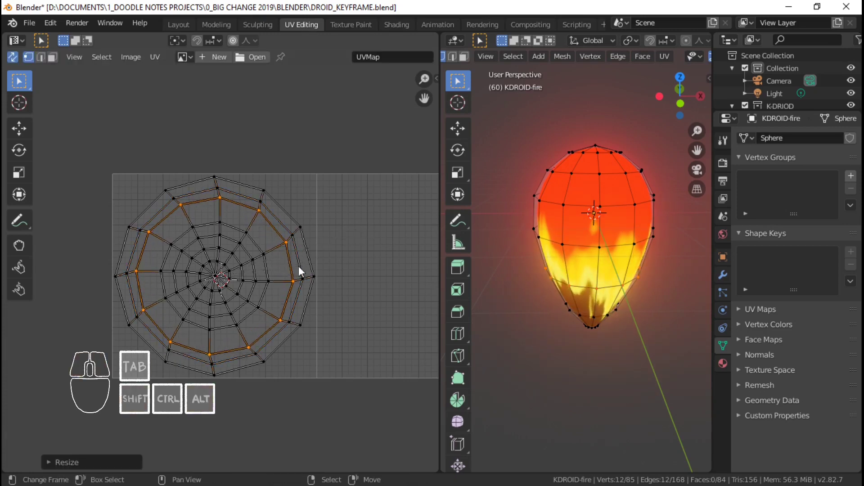
pyautogui.press('s')
pyautogui.click(287, 273)
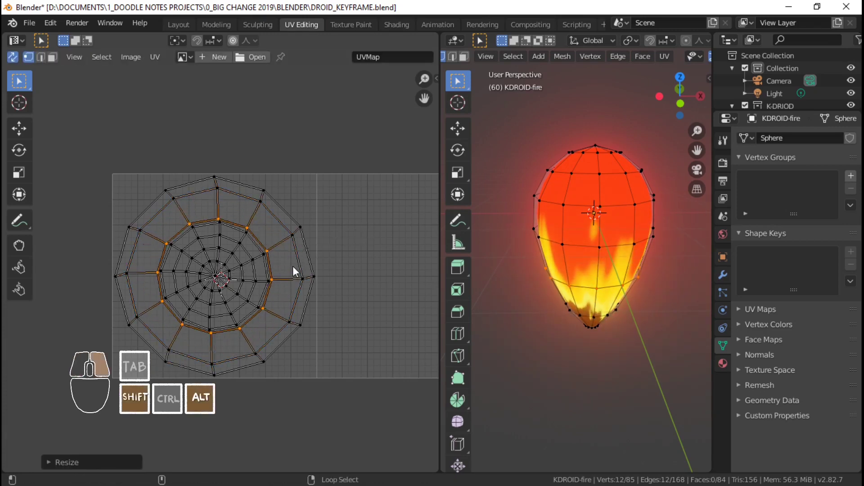
pyautogui.keyDown('alt'); pyautogui.keyDown('shift'); pyautogui.rightClick(293, 265); pyautogui.keyUp('shift'); pyautogui.keyUp('alt')
pyautogui.hotkey('alt', 'a')
pyautogui.press('s')
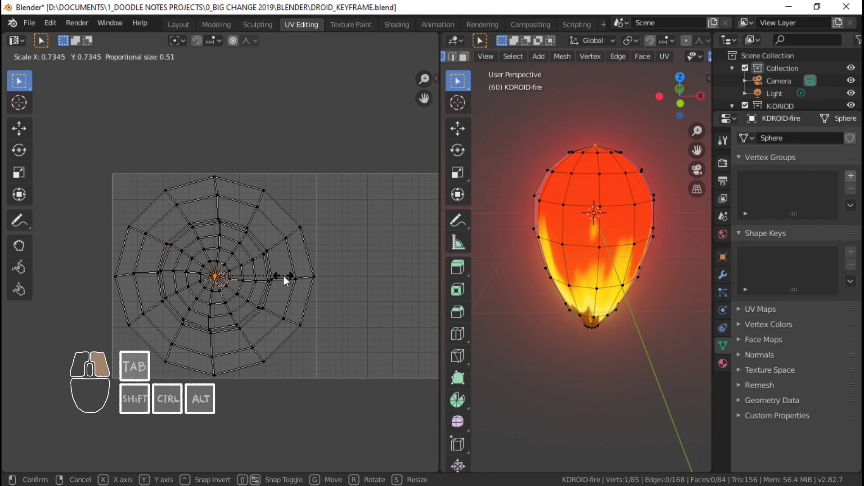
pyautogui.rightClick(283, 276)
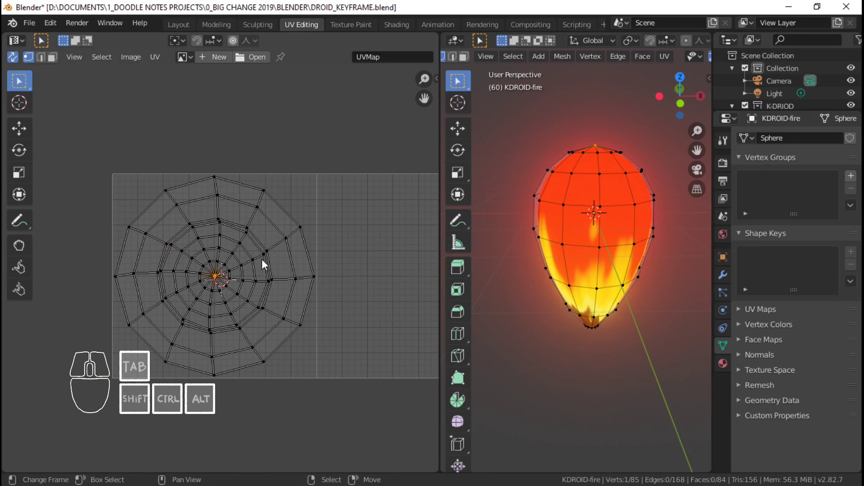
# Step: Turn proportional editing back on for the UVs and save the file with the flame in Object Mode
pyautogui.click(233, 39)
pyautogui.click(244, 44)
pyautogui.press('Tab')
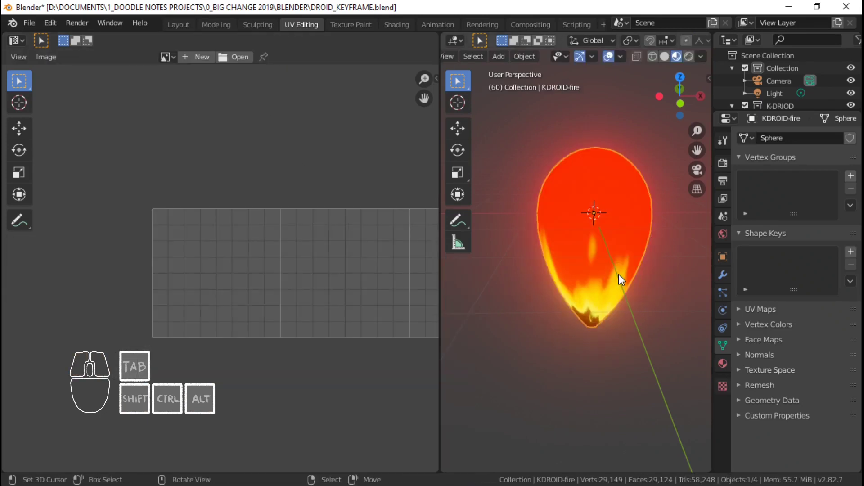
pyautogui.moveTo(619, 274); pyautogui.dragTo(595, 281, button='middle')
pyautogui.press('a')
pyautogui.scroll(-3, 536, 241)
pyautogui.hotkey('ctrl', 's')
# Step: Scale the whole flame mesh down in Edit Mode and raise it about 0.64 m along Z beneath the droid
pyautogui.press('KP_1')
pyautogui.press('Tab')
pyautogui.scroll(2, 571, 251)
pyautogui.scroll(-1, 589, 239)
pyautogui.press('s')
pyautogui.click(592, 236)
pyautogui.scroll(8, 609, 284)
pyautogui.press('s')
pyautogui.click(570, 344)
pyautogui.press('g')
pyautogui.press('z')
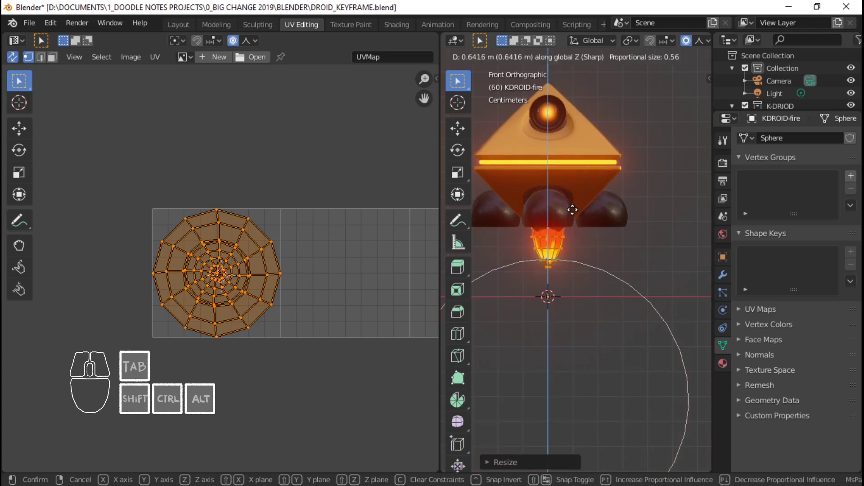
pyautogui.click(573, 210)
# Step: From the right view, move the flame under the front thruster, adjust its scale and raise it about 0.05 m along Z
pyautogui.moveTo(570, 245); pyautogui.dragTo(604, 278, button='middle')
pyautogui.press('KP_3')
pyautogui.scroll(3, 631, 283)
pyautogui.scroll(-1, 629, 280)
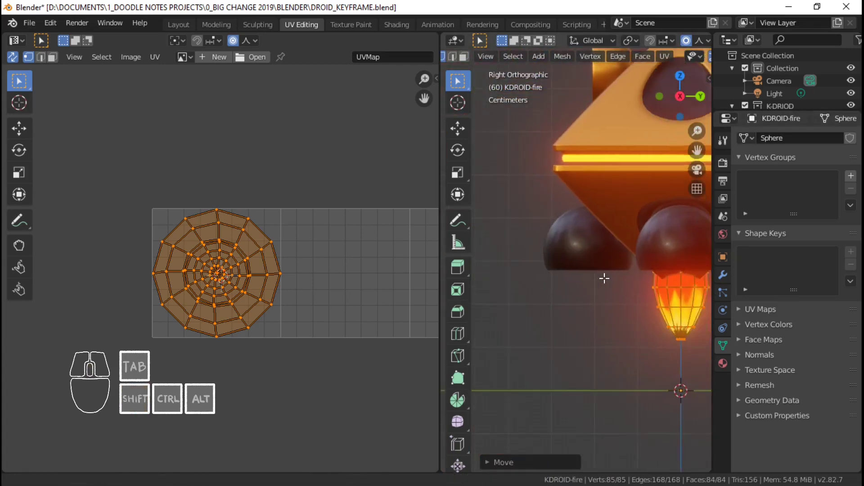
pyautogui.press('g')
pyautogui.click(630, 288)
pyautogui.press('s')
pyautogui.click(650, 291)
pyautogui.press('g')
pyautogui.press('z')
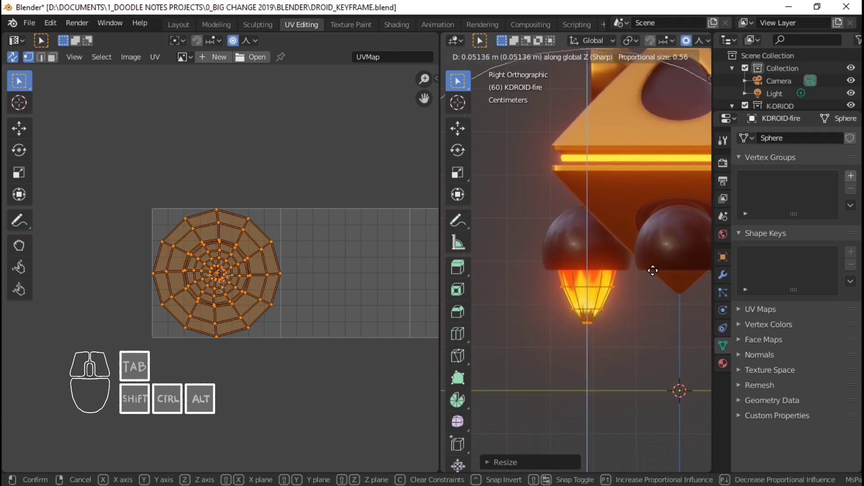
pyautogui.click(653, 270)
# Step: Set the KDROID-fire material's blend mode to Alpha Blend
pyautogui.moveTo(674, 266); pyautogui.dragTo(584, 261, button='middle')
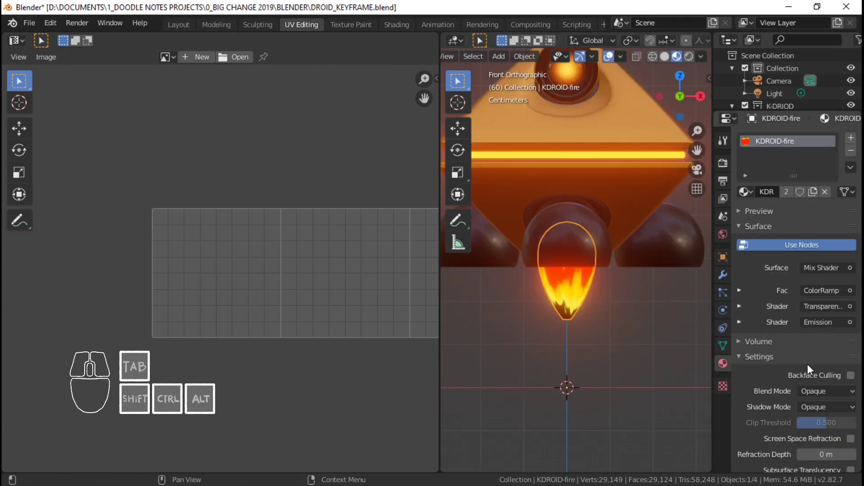
pyautogui.click(814, 389)
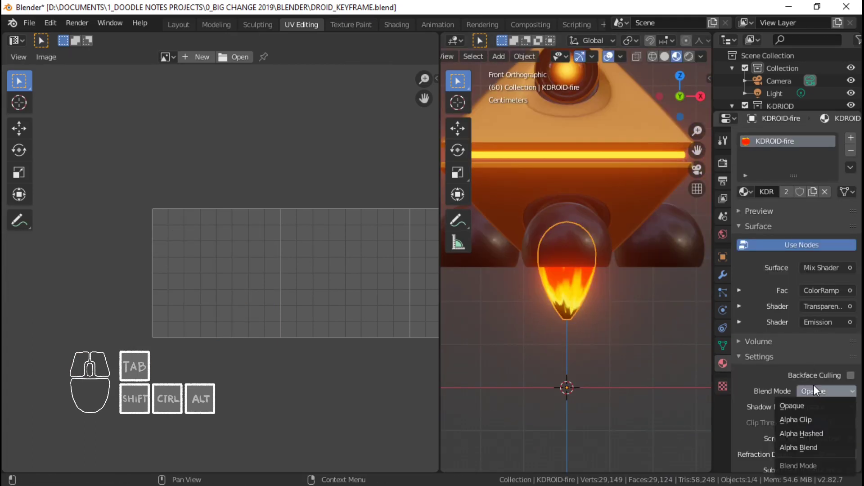
pyautogui.click(816, 446)
# Step: Widen the flame mesh by a factor of about 1.11 on X and Y, keeping its Z height locked
pyautogui.moveTo(699, 350); pyautogui.dragTo(533, 262, button='middle')
pyautogui.press('KP_1')
pyautogui.scroll(2, 625, 264)
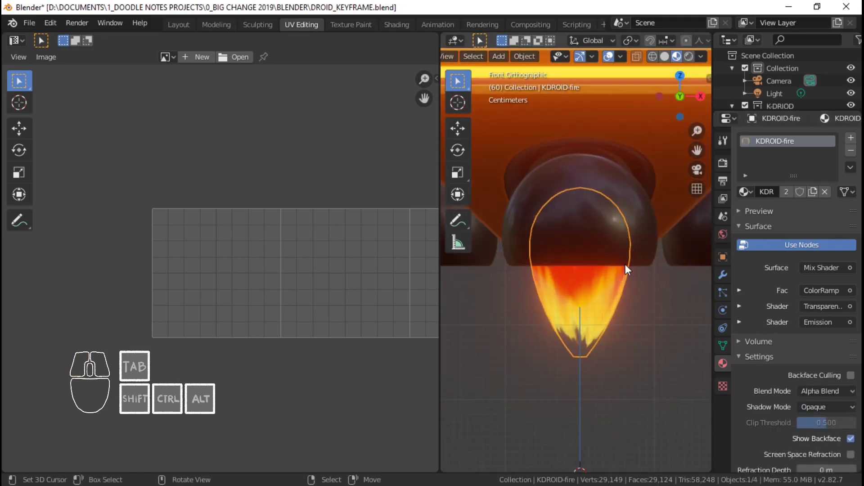
pyautogui.press('Tab')
pyautogui.press('s')
pyautogui.hotkey('shift', 'z')
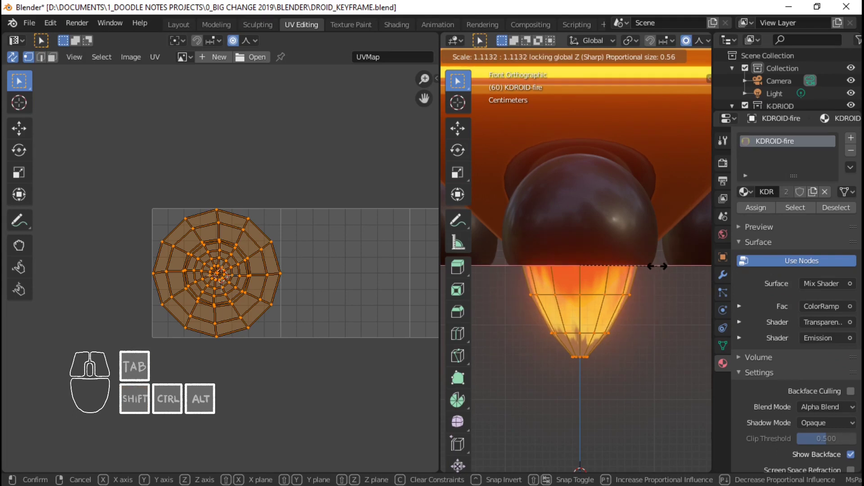
pyautogui.click(658, 266)
pyautogui.scroll(-4, 652, 267)
pyautogui.moveTo(653, 266); pyautogui.dragTo(628, 273, button='middle')
pyautogui.press('r')
pyautogui.press('r')
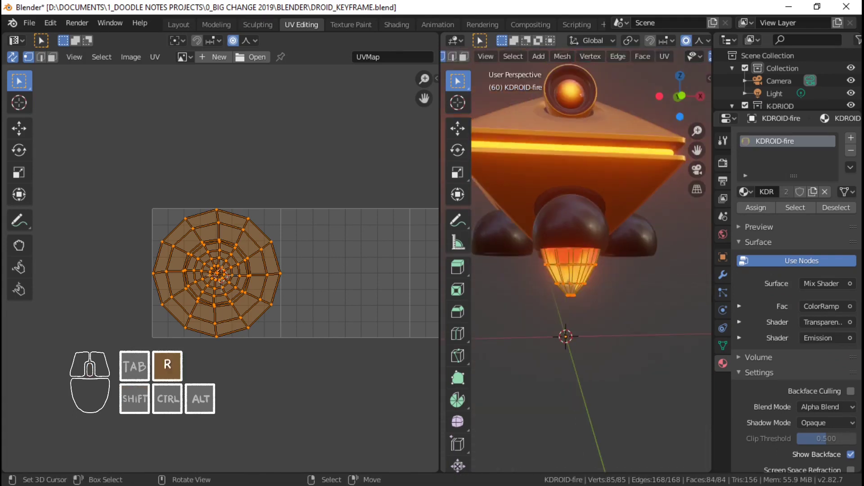
pyautogui.rightClick(630, 272)
pyautogui.press('r')
pyautogui.press('r')
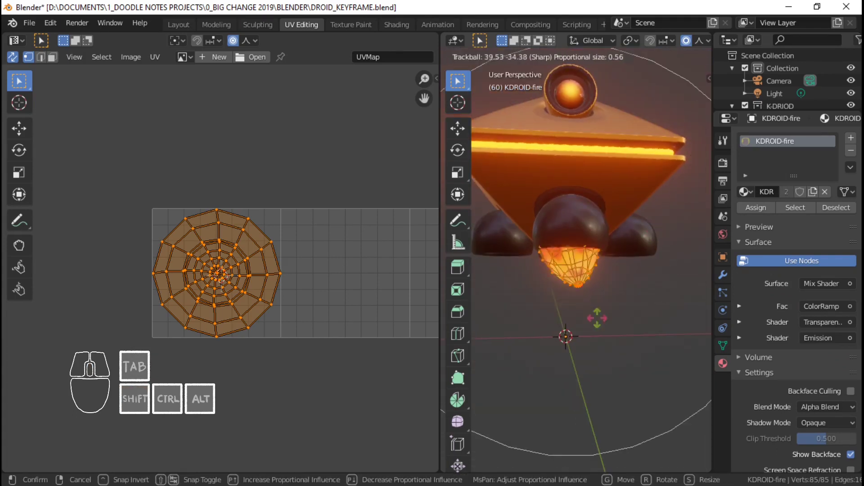
pyautogui.rightClick(631, 294)
# Step: Return the flame to Object Mode and snap the 3D cursor to the world origin
pyautogui.press('Tab')
pyautogui.press('KP_1')
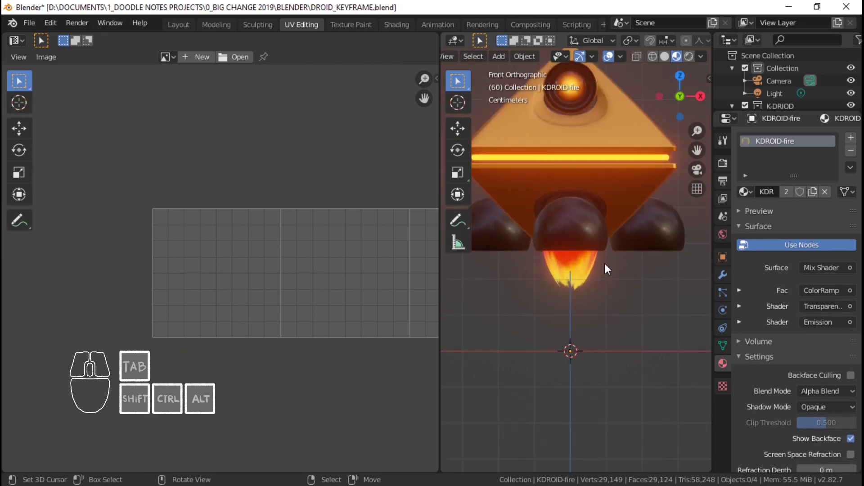
pyautogui.moveTo(605, 263); pyautogui.dragTo(625, 148, button='middle')
pyautogui.hotkey('shift', 's')
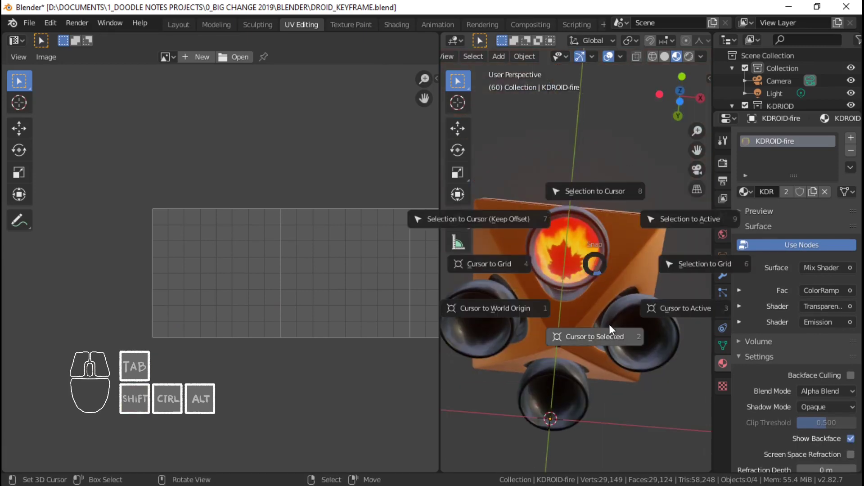
pyautogui.click(517, 302)
pyautogui.moveTo(563, 259); pyautogui.dragTo(607, 353, button='middle')
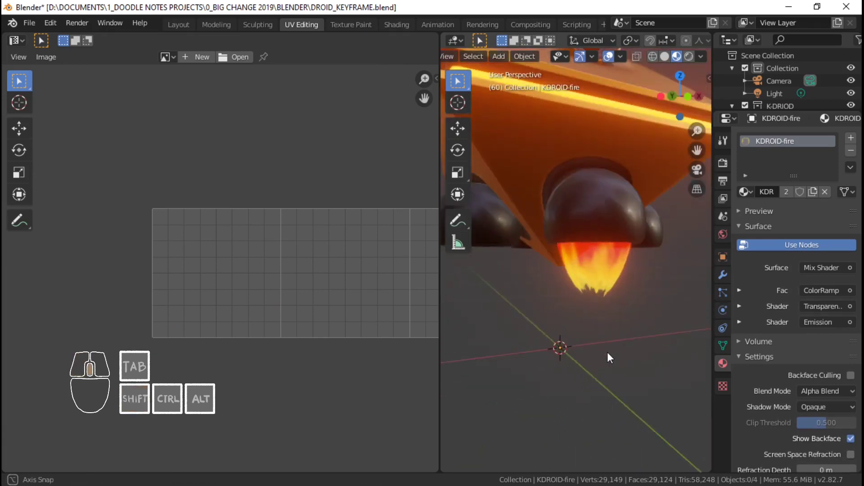
# Step: Set the pivot point to 3D Cursor and duplicate the flame mesh in Edit Mode, rotated 90° about Z onto the adjacent thruster
pyautogui.press('KP_1')
pyautogui.press('Tab')
pyautogui.keyDown('shift'); pyautogui.moveTo(565, 324); pyautogui.dragTo(567, 330, button='middle'); pyautogui.keyUp('shift')
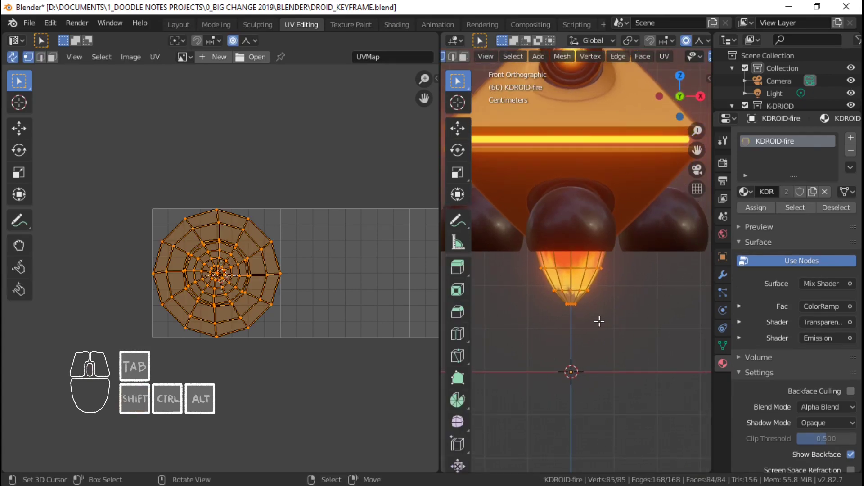
pyautogui.press('.')
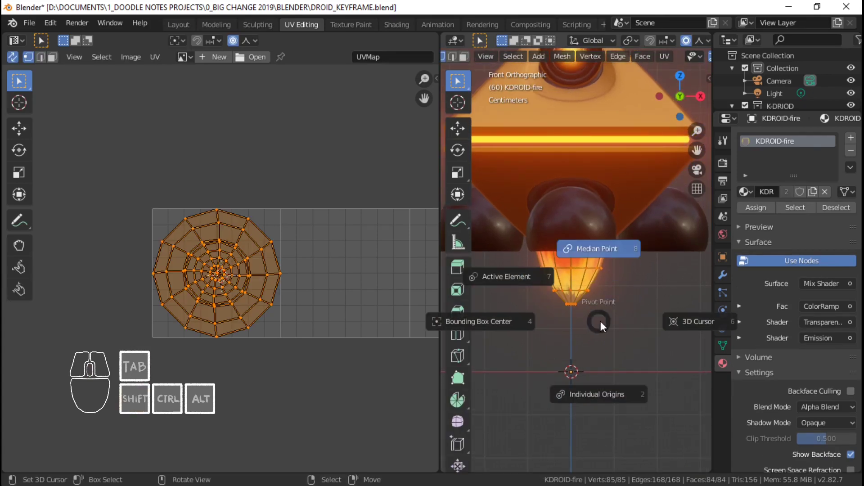
pyautogui.click(693, 320)
pyautogui.hotkey('shift', 'd')
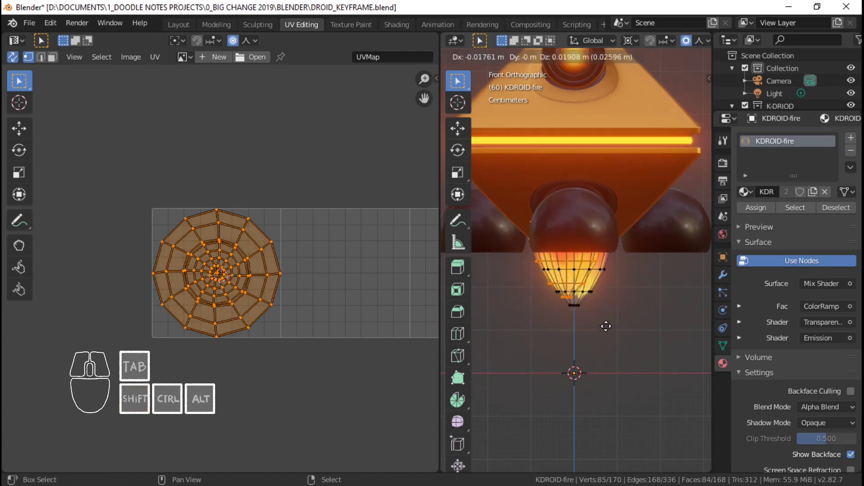
pyautogui.rightClick(627, 329)
pyautogui.write('rz90')
pyautogui.press('Return')
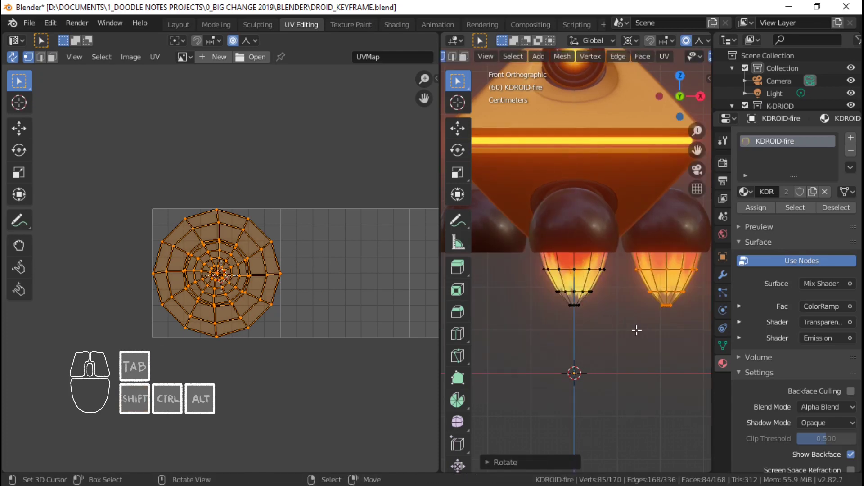
# Step: Select both flame meshes and duplicate them rotated 180° about Z onto the two remaining thrusters
pyautogui.hotkey('ctrl', 'l')
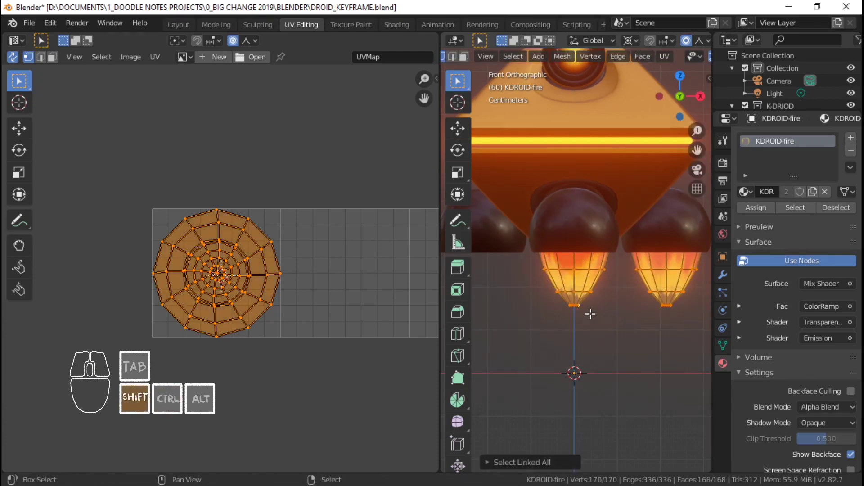
pyautogui.hotkey('shift', 'd')
pyautogui.write('rz180')
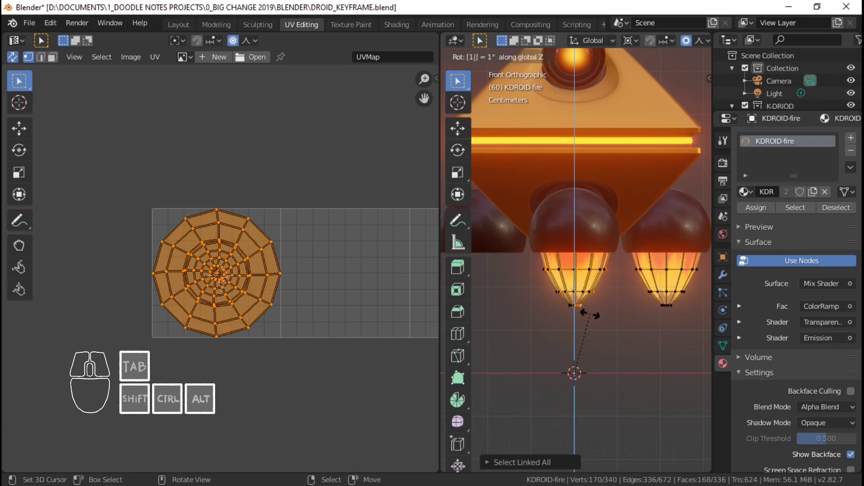
pyautogui.press('Return')
pyautogui.moveTo(599, 317); pyautogui.dragTo(608, 265, button='middle')
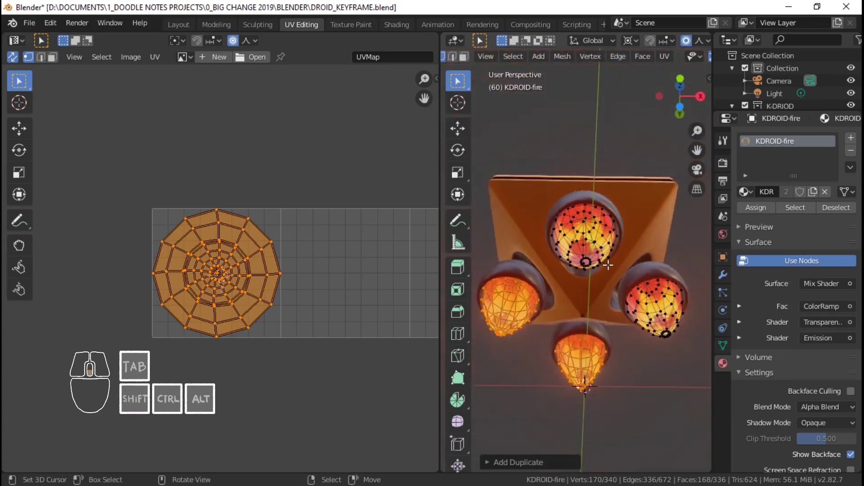
# Step: Select all four flame meshes and merge their vertices by distance
pyautogui.scroll(-3, 608, 265)
pyautogui.scroll(2, 608, 265)
pyautogui.press('Tab')
pyautogui.press('Tab')
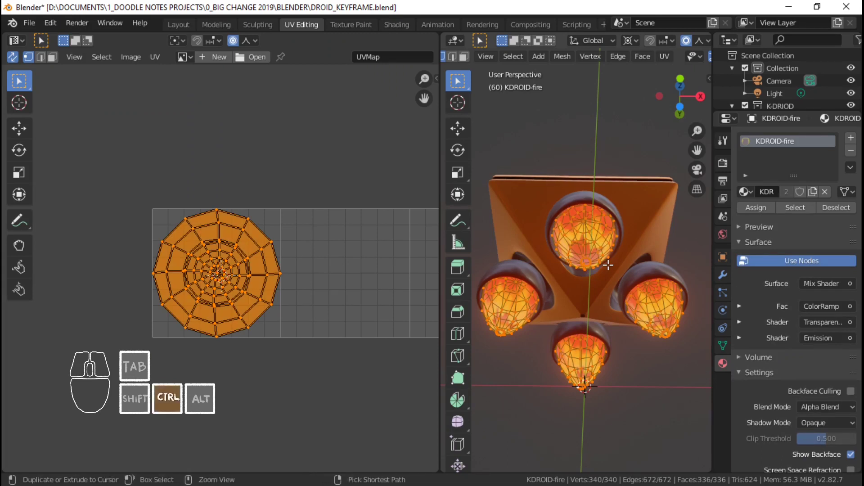
pyautogui.hotkey('ctrl', 'v')
pyautogui.moveTo(567, 424)
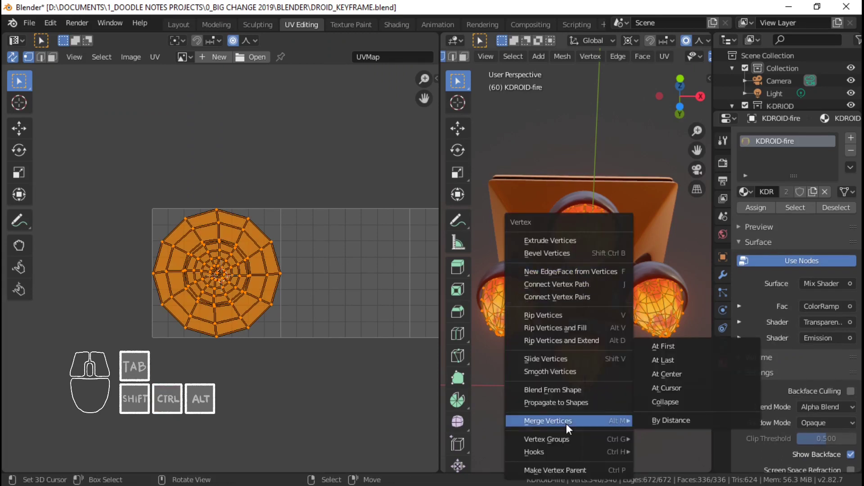
pyautogui.click(690, 420)
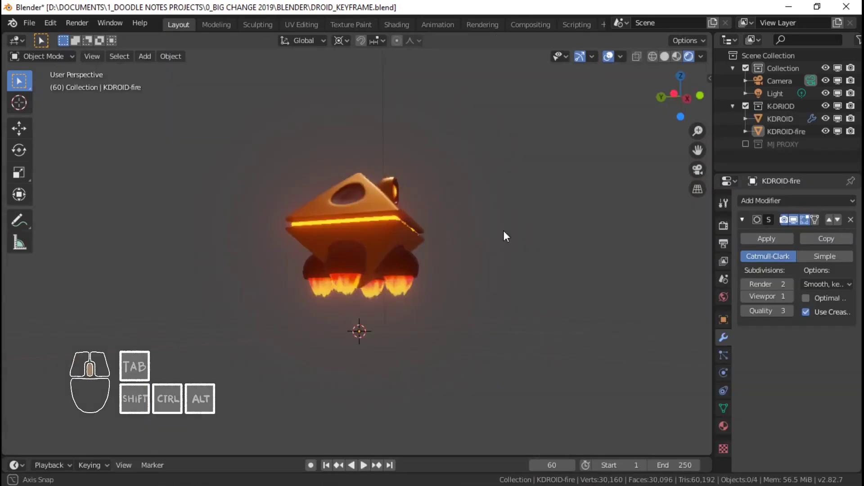
# Step: Select the KDROID body and enter Edit Mode with a pyramid face carrying a black patch in view
pyautogui.scroll(5, 504, 231)
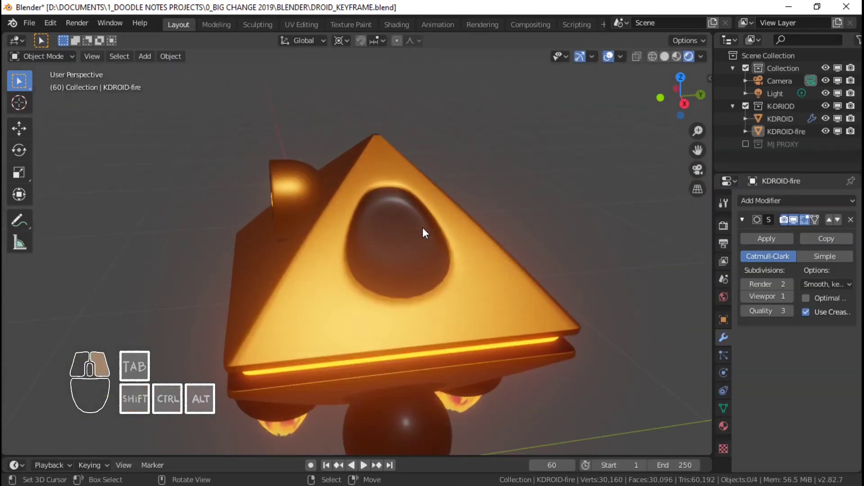
pyautogui.rightClick(422, 227)
pyautogui.press('Tab')
pyautogui.keyDown('shift'); pyautogui.moveTo(392, 243); pyautogui.dragTo(395, 259, button='middle'); pyautogui.keyUp('shift')
pyautogui.moveTo(395, 259); pyautogui.dragTo(429, 263, button='middle')
pyautogui.scroll(-2, 416, 259)
pyautogui.scroll(2, 429, 263)
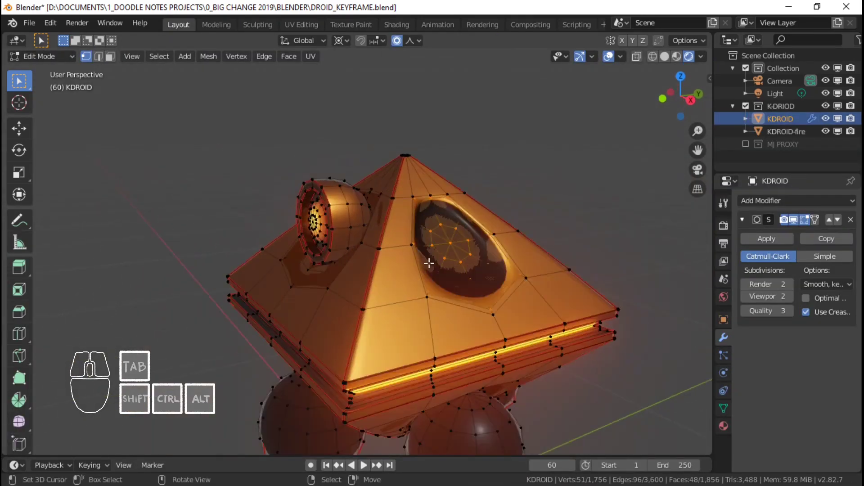
# Step: Try selecting one black patch on the pyramid by growing the selection outward from its centre vertex
pyautogui.rightClick(445, 243)
pyautogui.press('ctrl+KP_Add')
pyautogui.press('ctrl+KP_Add')
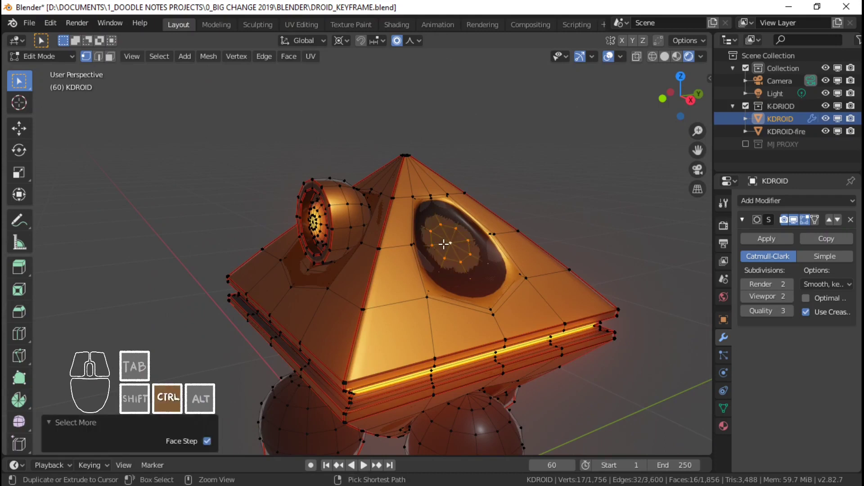
pyautogui.press('ctrl+KP_Add')
pyautogui.moveTo(609, 240); pyautogui.dragTo(426, 276, button='middle')
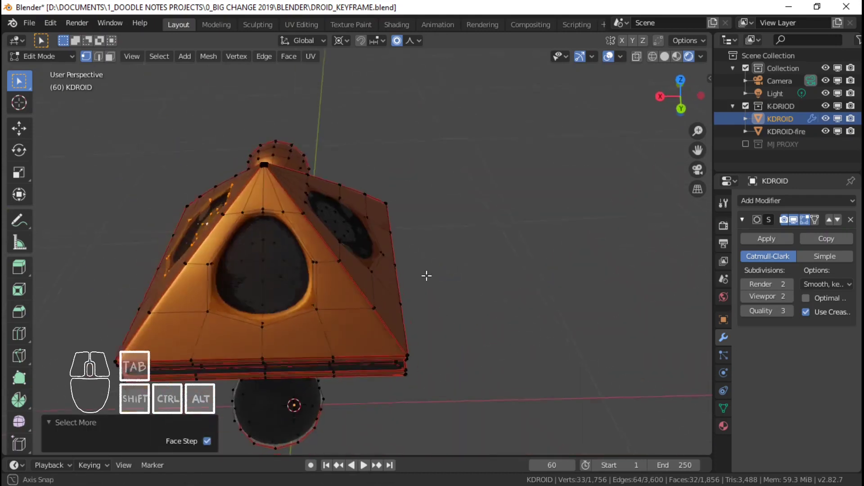
# Step: Select the centre vertices of the three black patches and grow the selection until it covers each patch and its rim
pyautogui.rightClick(263, 262)
pyautogui.moveTo(263, 261); pyautogui.dragTo(219, 280, button='middle')
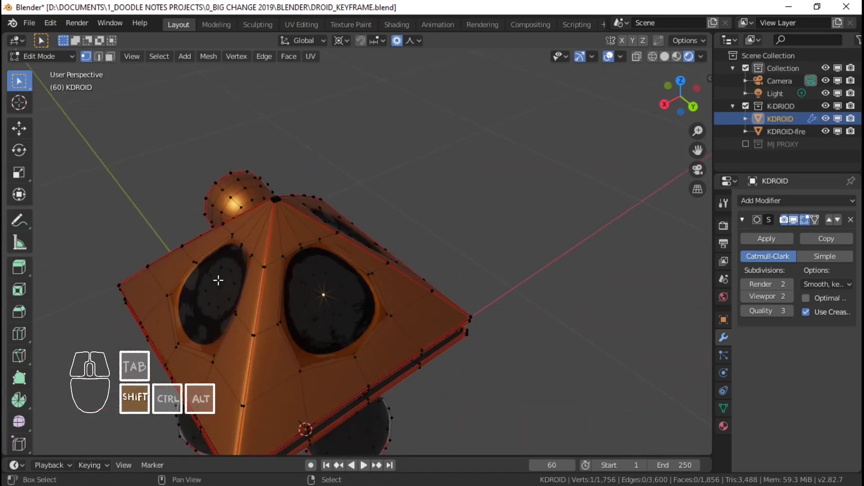
pyautogui.moveTo(334, 268); pyautogui.dragTo(397, 267, button='middle')
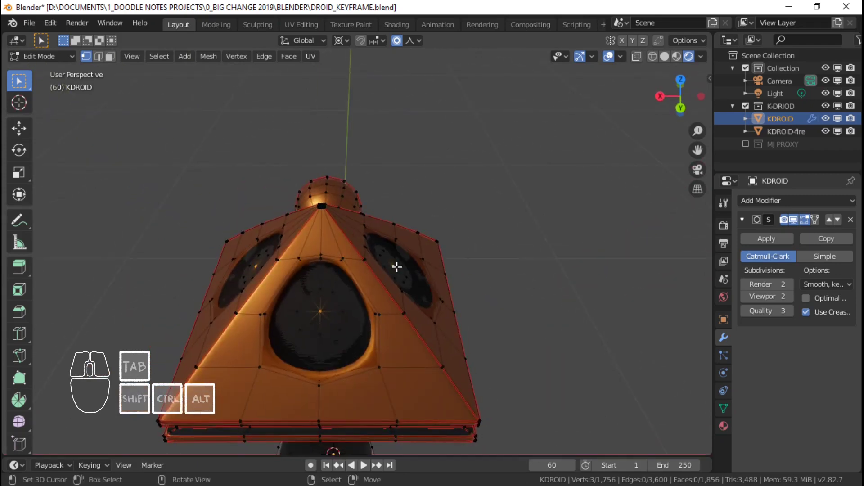
pyautogui.press('ctrl+KP_Add')
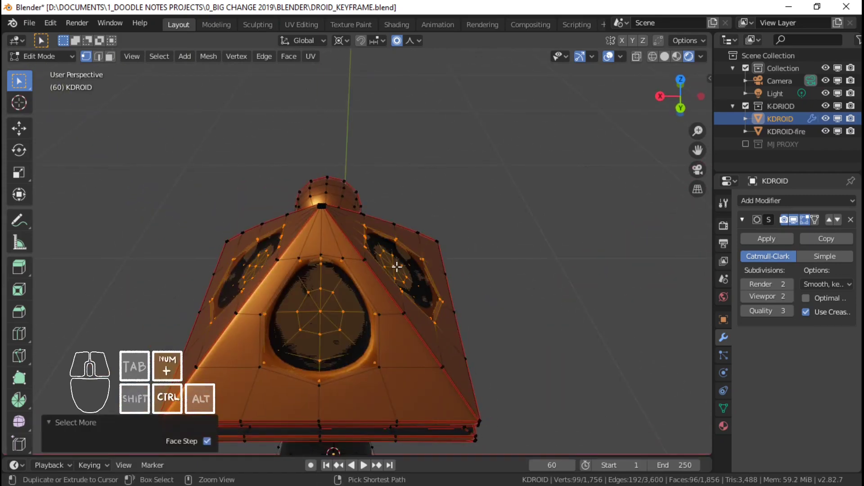
pyautogui.press('ctrl+KP_Add')
pyautogui.moveTo(451, 279); pyautogui.dragTo(514, 304, button='middle')
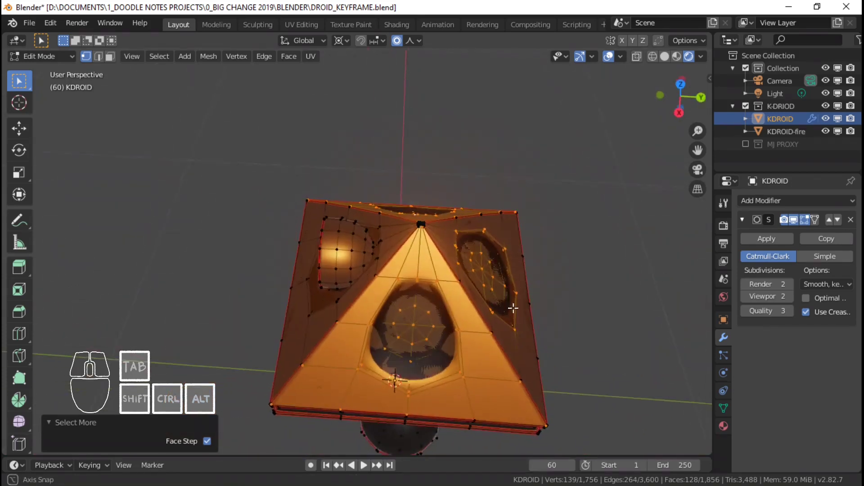
# Step: Choose the KDROID_ORANGE material slot for the selected patch faces and leave Edit Mode
pyautogui.click(723, 426)
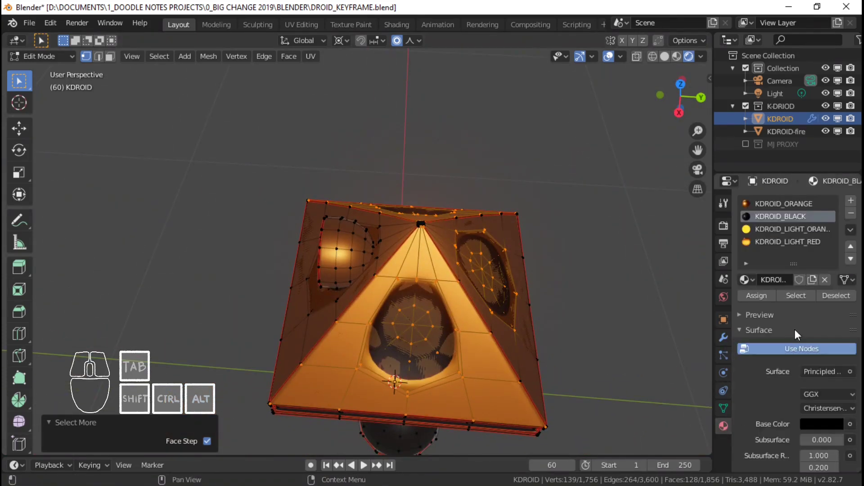
pyautogui.click(788, 204)
pyautogui.press('Tab')
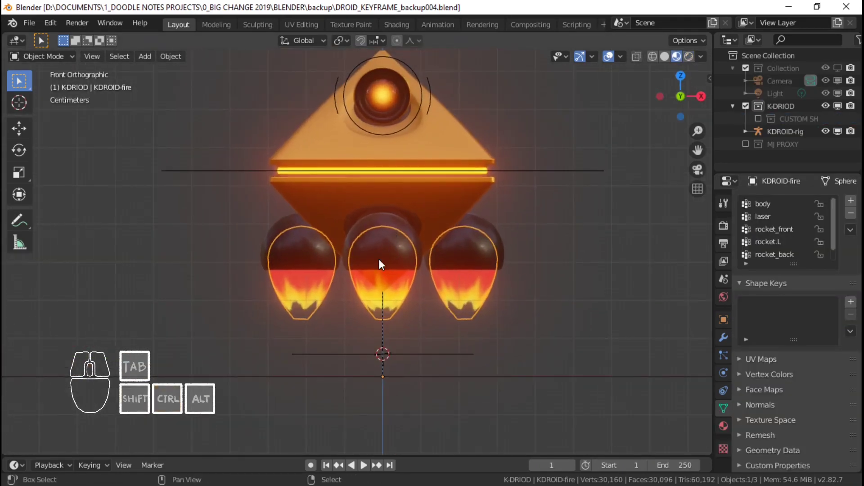
# Step: Switch to the UV Editing workspace and bring the KDROID-fire UV layout and its flames into view
pyautogui.scroll(1, 380, 252)
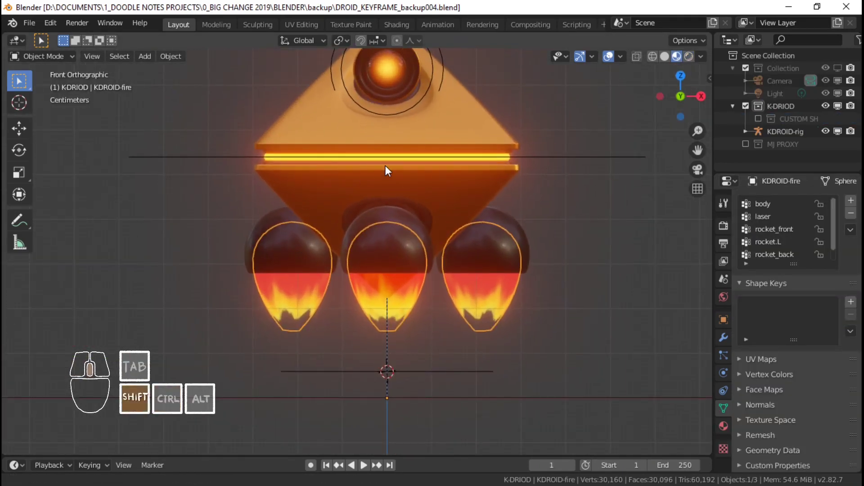
pyautogui.scroll(1, 369, 169)
pyautogui.keyDown('shift'); pyautogui.scroll(1, 411, 93); pyautogui.keyUp('shift')
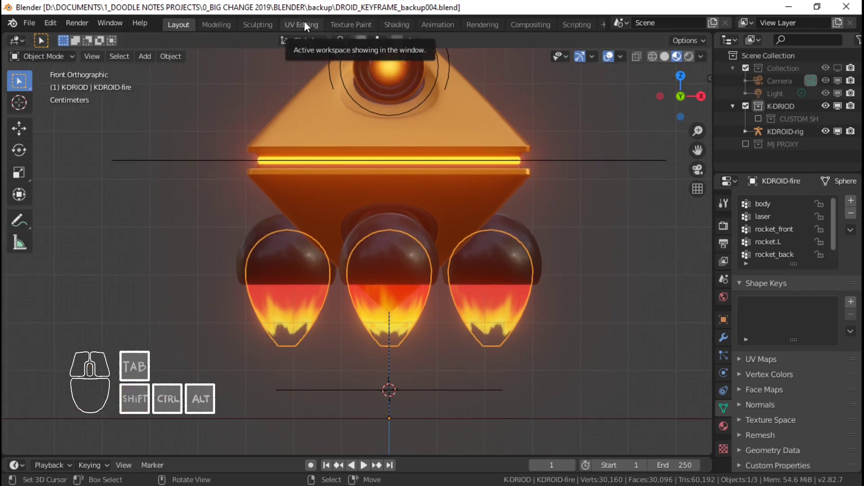
pyautogui.click(301, 21)
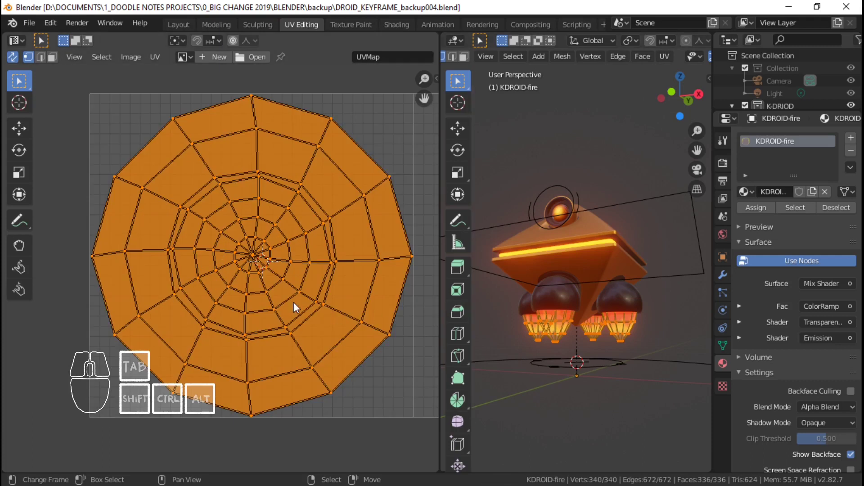
pyautogui.scroll(2, 574, 299)
pyautogui.keyDown('shift'); pyautogui.moveTo(575, 300); pyautogui.dragTo(647, 261, button='middle'); pyautogui.keyUp('shift')
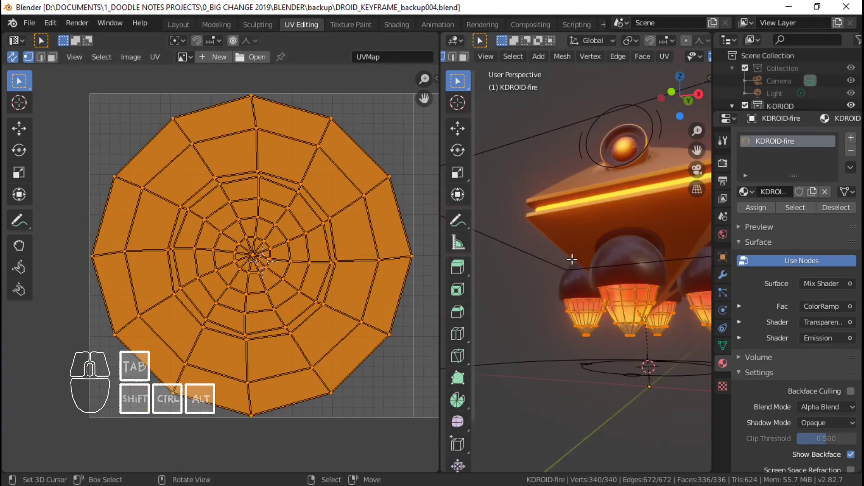
pyautogui.keyDown('shift'); pyautogui.moveTo(572, 259); pyautogui.dragTo(551, 263, button='middle'); pyautogui.keyUp('shift')
pyautogui.scroll(-1, 190, 337)
pyautogui.keyDown('shift'); pyautogui.moveTo(127, 381); pyautogui.dragTo(177, 331, button='middle'); pyautogui.keyUp('shift')
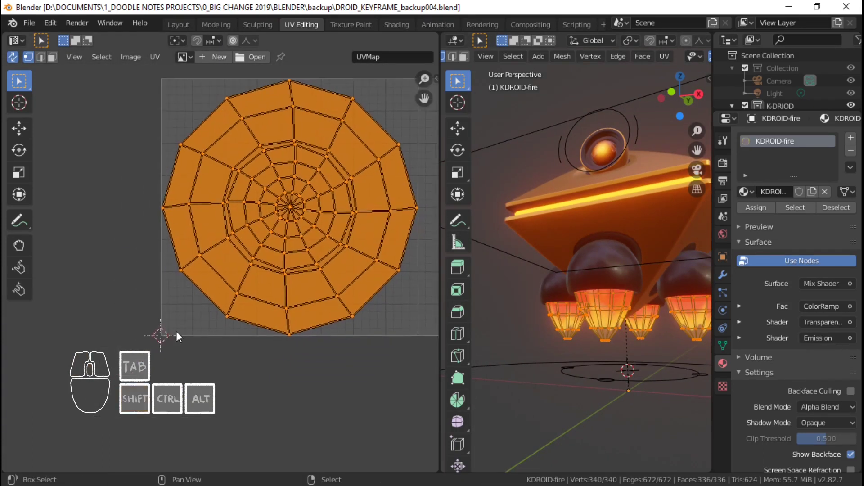
# Step: Place the 2D cursor at the lower-left corner of the UV grid and snap it to pixels
pyautogui.scroll(5, 177, 331)
pyautogui.scroll(3, 150, 350)
pyautogui.keyDown('shift'); pyautogui.moveTo(129, 391); pyautogui.dragTo(224, 241, button='middle'); pyautogui.keyUp('shift')
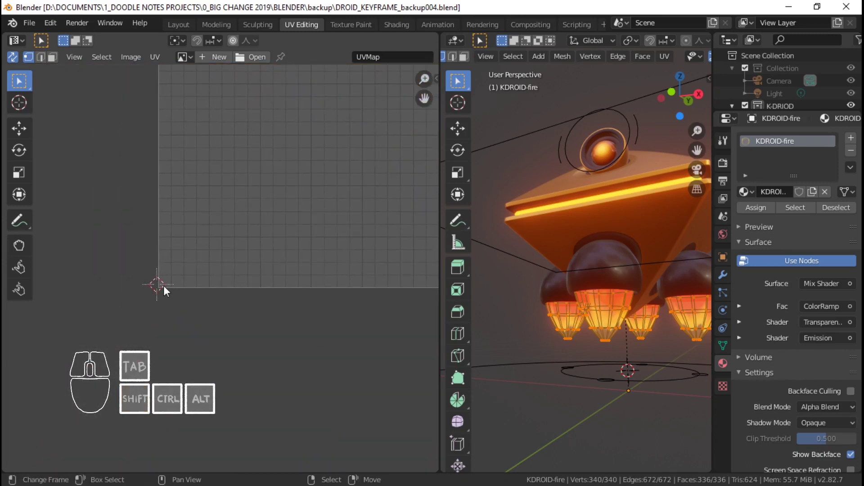
pyautogui.scroll(3, 164, 285)
pyautogui.click(96, 307)
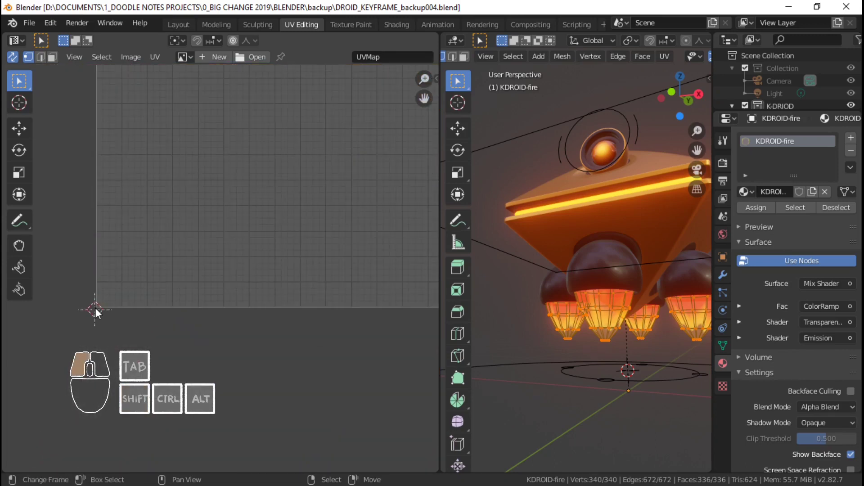
pyautogui.click(97, 307)
pyautogui.click(98, 307)
pyautogui.hotkey('shift', 's')
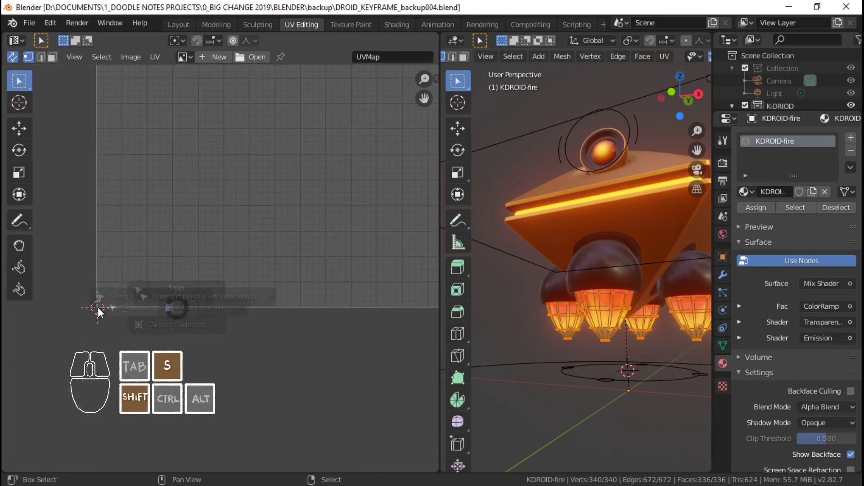
pyautogui.click(290, 307)
# Step: Examine how the 2D cursor aligns with the lower-left corner of the UV grid
pyautogui.moveTo(158, 295); pyautogui.dragTo(250, 293, button='middle')
pyautogui.scroll(-1, 250, 293)
pyautogui.moveTo(139, 188); pyautogui.dragTo(242, 310, button='middle')
pyautogui.keyDown('shift'); pyautogui.moveTo(393, 361); pyautogui.dragTo(247, 272, button='middle'); pyautogui.keyUp('shift')
pyautogui.scroll(3, 231, 274)
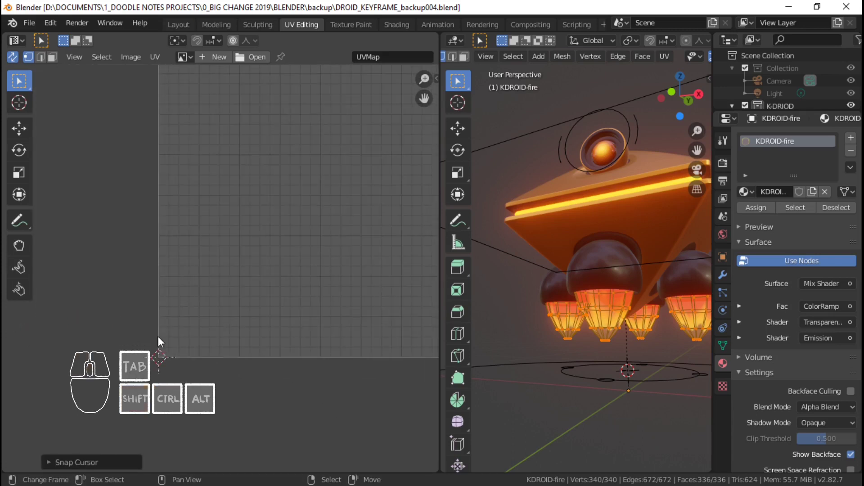
pyautogui.scroll(-11, 180, 341)
pyautogui.keyDown('shift'); pyautogui.moveTo(251, 309); pyautogui.dragTo(231, 377, button='middle'); pyautogui.keyUp('shift')
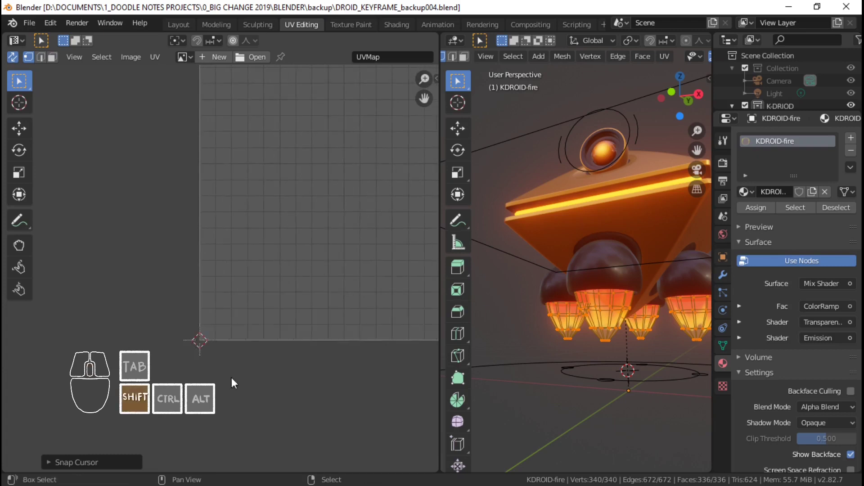
pyautogui.scroll(-13, 295, 271)
pyautogui.keyDown('shift'); pyautogui.moveTo(309, 240); pyautogui.dragTo(294, 266, button='middle'); pyautogui.keyUp('shift')
pyautogui.scroll(4, 295, 266)
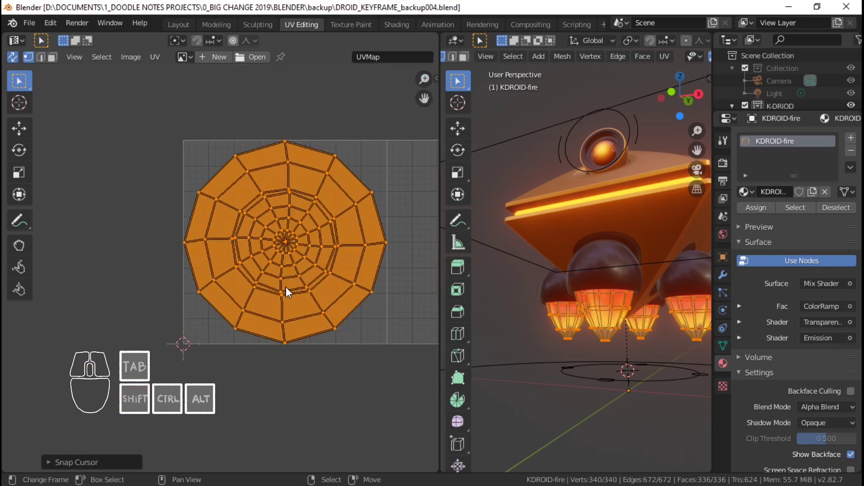
# Step: Select all the flame UVs, snap them to the 2D cursor with offset, and clear the selection
pyautogui.keyDown('shift'); pyautogui.moveTo(328, 240); pyautogui.dragTo(289, 252, button='middle'); pyautogui.keyUp('shift')
pyautogui.hotkey('alt', 'a')
pyautogui.press('a')
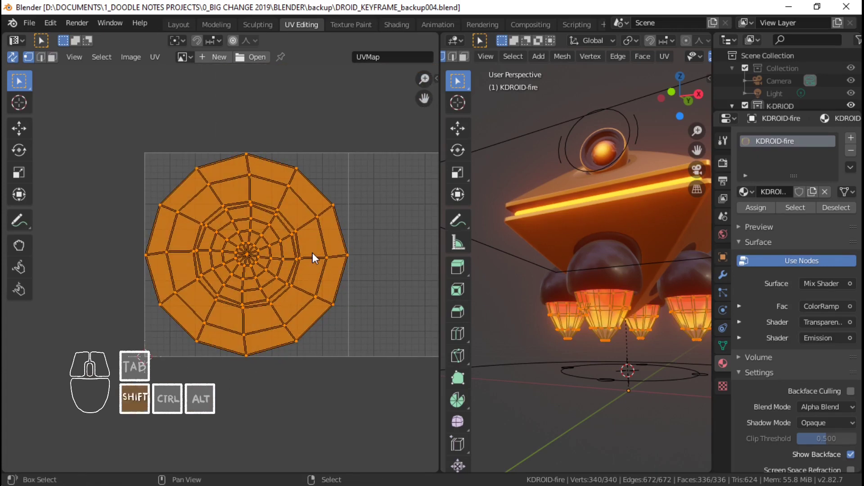
pyautogui.hotkey('shift', 's')
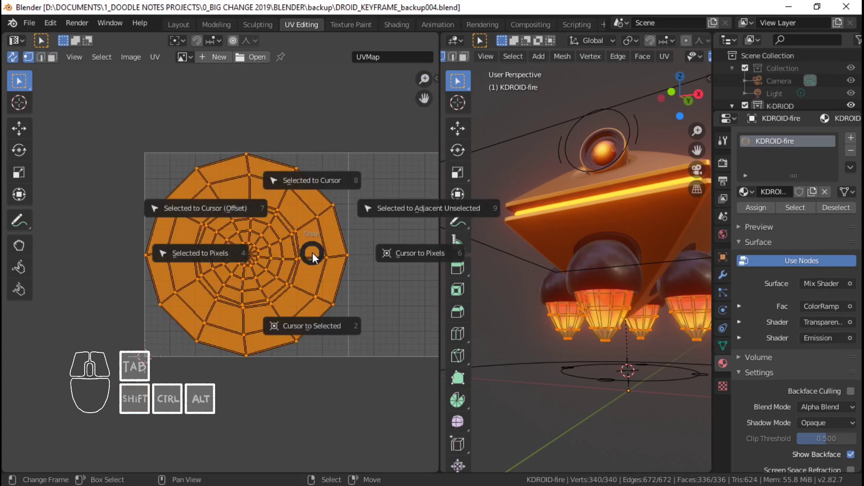
pyautogui.click(232, 210)
pyautogui.scroll(-3, 207, 281)
pyautogui.press('Tab')
pyautogui.press('Tab')
pyautogui.scroll(3, 228, 305)
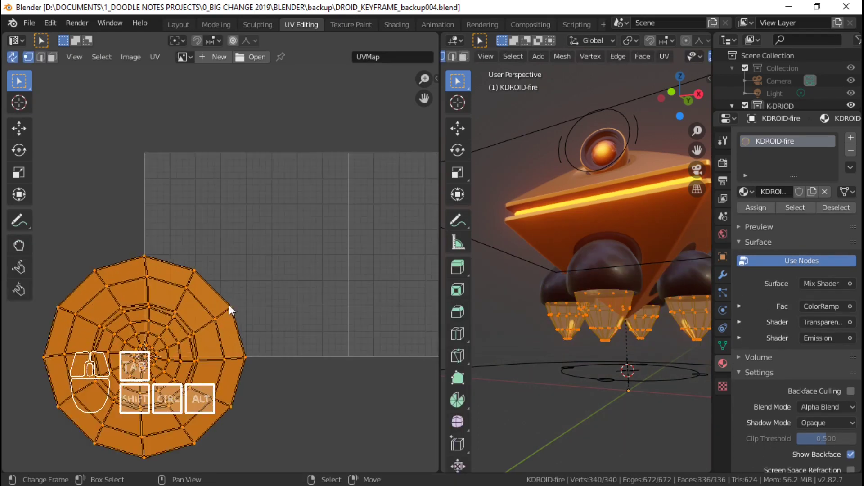
pyautogui.keyDown('shift'); pyautogui.moveTo(203, 333); pyautogui.dragTo(223, 314, button='middle'); pyautogui.keyUp('shift')
pyautogui.hotkey('alt', 'a')
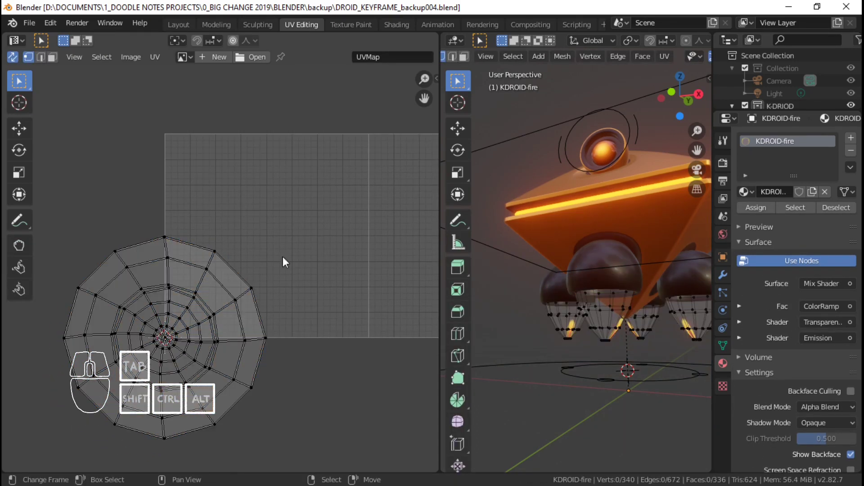
# Step: In the Shading workspace, set the KDROID-fire Mapping node's Location X and Y to 0 m and deselect the flame object
pyautogui.click(397, 24)
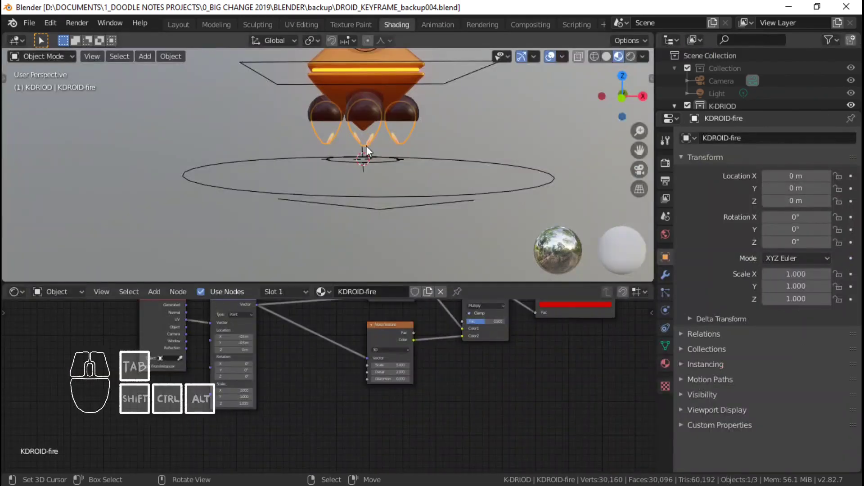
pyautogui.scroll(1, 369, 145)
pyautogui.moveTo(264, 341); pyautogui.dragTo(271, 374, button='middle')
pyautogui.scroll(8, 214, 331)
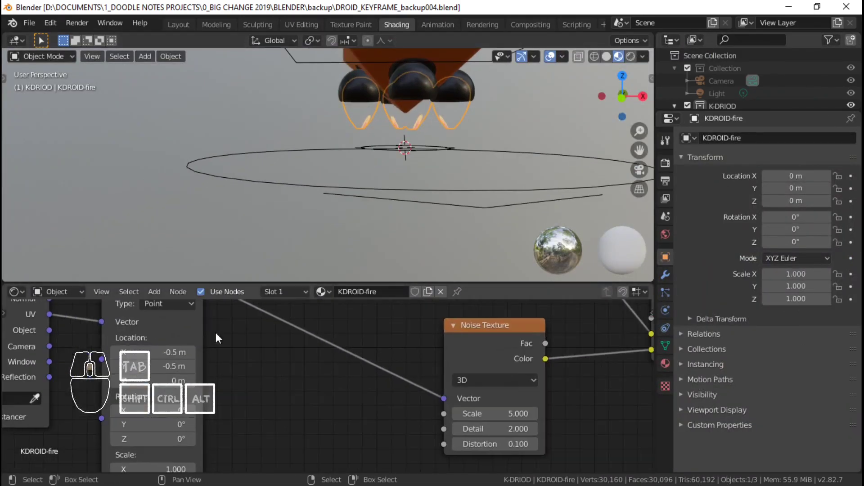
pyautogui.click(156, 352)
pyautogui.write('0')
pyautogui.press('Return')
pyautogui.click(157, 366)
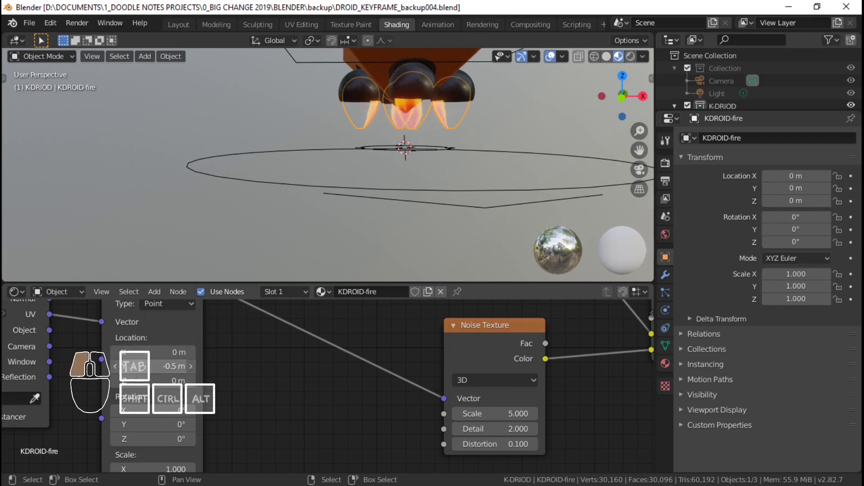
pyautogui.write('0')
pyautogui.press('Return')
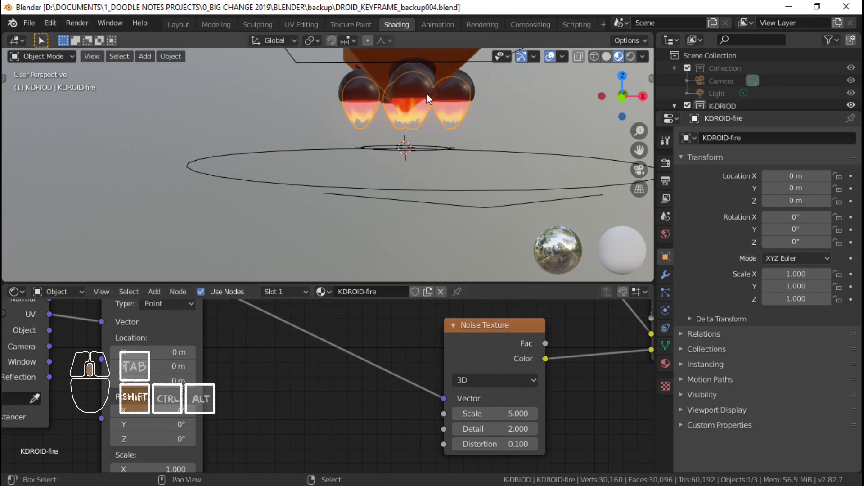
pyautogui.scroll(3, 402, 159)
pyautogui.hotkey('alt', 'a')
pyautogui.keyDown('shift'); pyautogui.moveTo(426, 94); pyautogui.dragTo(346, 181, button='middle'); pyautogui.keyUp('shift')
pyautogui.scroll(-2, 424, 165)
pyautogui.moveTo(349, 169)
pyautogui.mouseDown(button='middle')
pyautogui.moveTo(395, 180)
pyautogui.moveTo(360, 173)
pyautogui.mouseUp(button='middle')
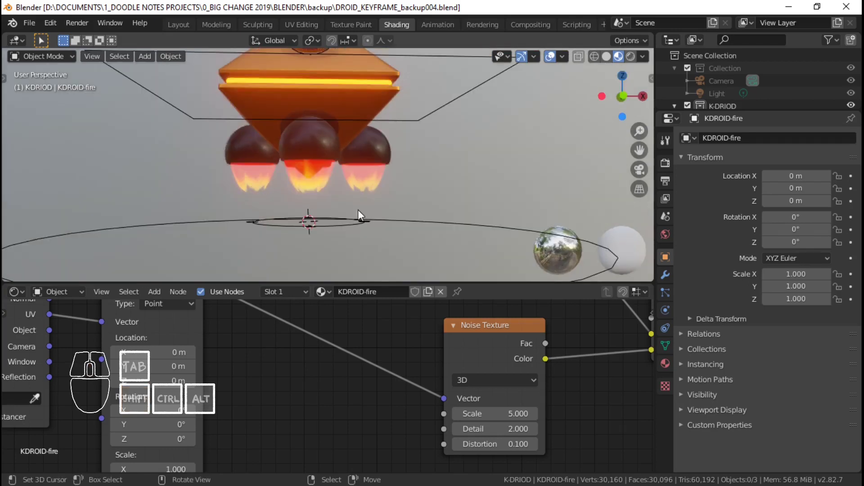
# Step: Try rotating the flame texture by varying the Mapping node's Z rotation
pyautogui.moveTo(227, 378); pyautogui.dragTo(263, 343, button='middle')
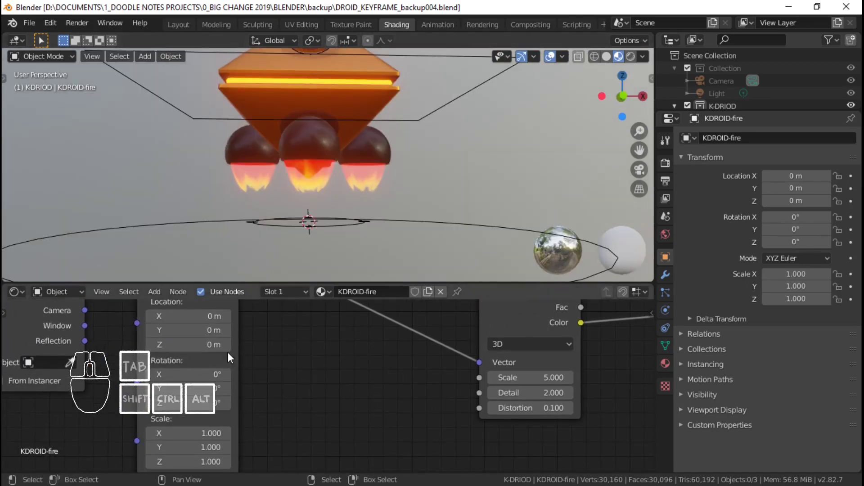
pyautogui.moveTo(184, 393); pyautogui.dragTo(209, 362, button='middle')
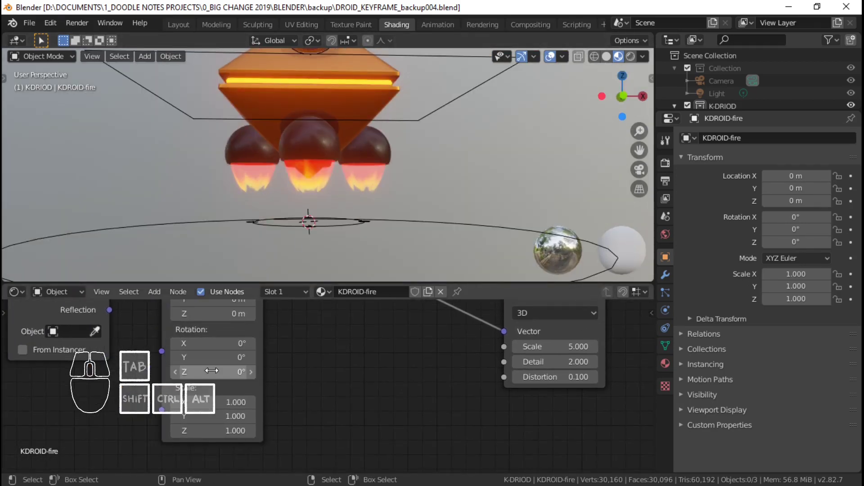
pyautogui.click(212, 372)
pyautogui.moveTo(212, 372); pyautogui.dragTo(266, 371)
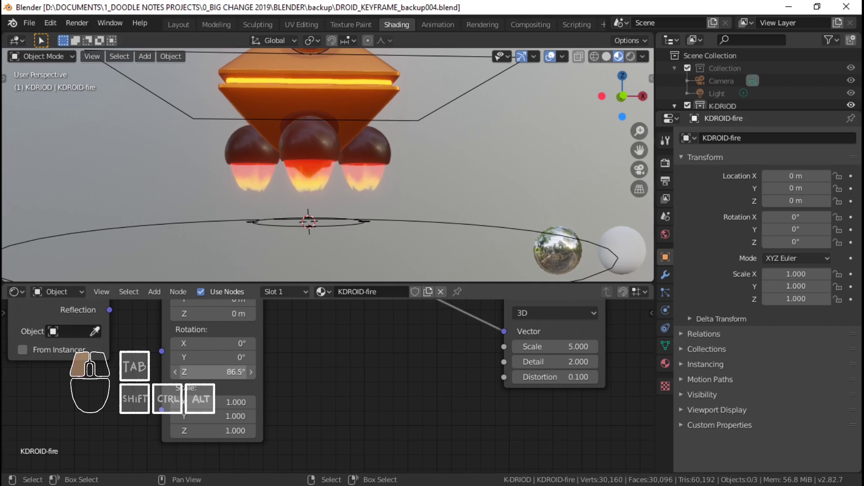
pyautogui.moveTo(212, 372)
pyautogui.mouseDown()
pyautogui.moveTo(220, 371)
pyautogui.moveTo(205, 372)
pyautogui.moveTo(212, 371)
pyautogui.mouseUp()
pyautogui.click(228, 377)
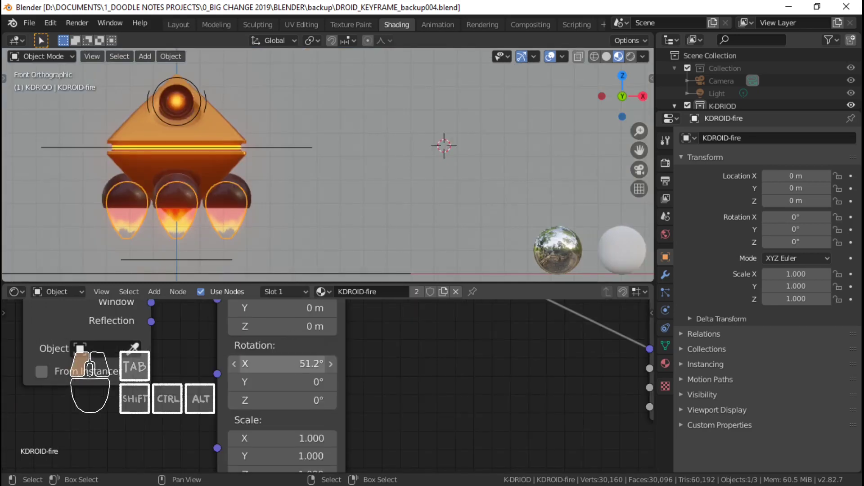
# Step: Set the Mapping node's X rotation to about 36.1°
pyautogui.moveTo(283, 364)
pyautogui.mouseDown()
pyautogui.moveTo(253, 363)
pyautogui.moveTo(286, 364)
pyautogui.mouseUp()
pyautogui.moveTo(285, 364); pyautogui.dragTo(276, 363)
pyautogui.click(293, 365)
pyautogui.click(358, 362)
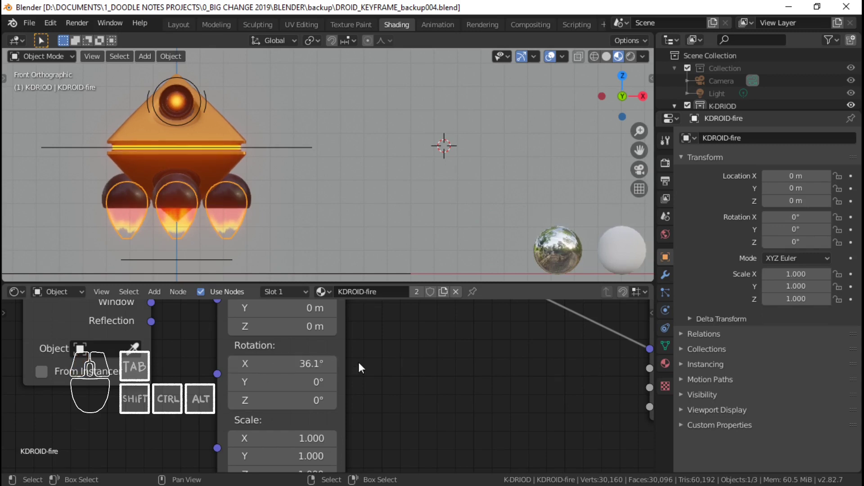
# Step: Set the Mapping node's X rotation to 0° and move the Texture Coordinate node away to make room beside the Mapping node
pyautogui.click(290, 366)
pyautogui.click(377, 372)
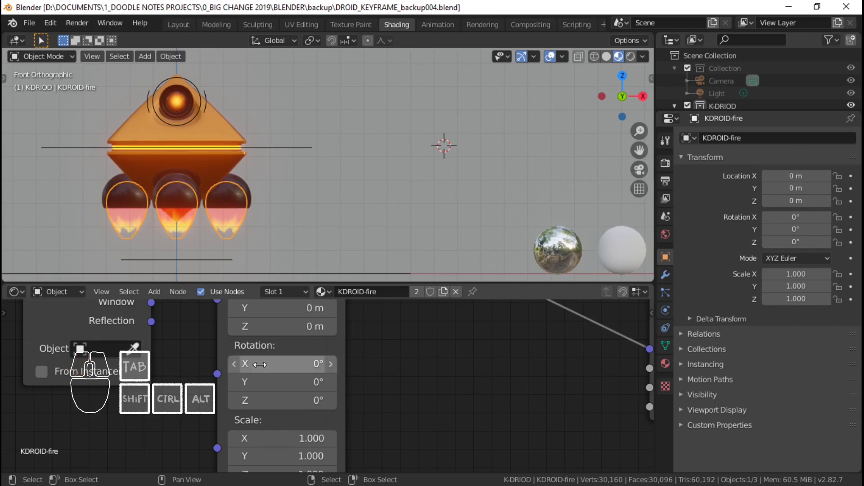
pyautogui.moveTo(130, 355); pyautogui.dragTo(215, 388, button='middle')
pyautogui.click(121, 339)
pyautogui.moveTo(120, 339); pyautogui.dragTo(25, 322)
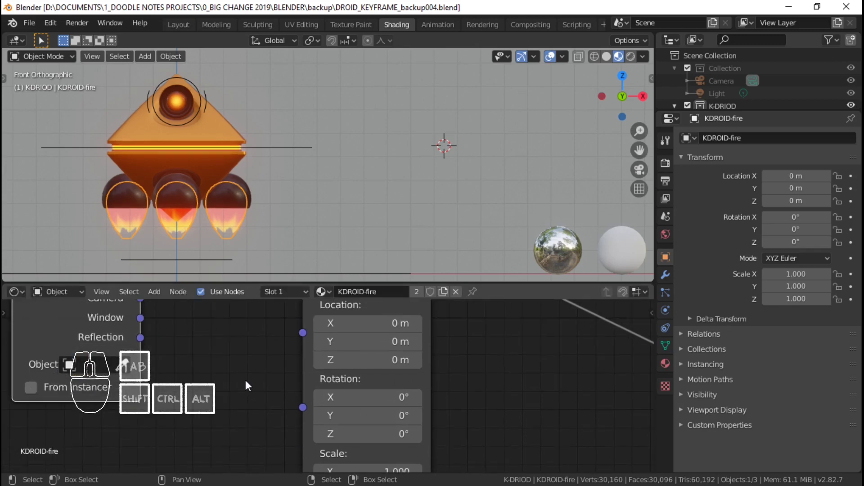
# Step: Add a Value input node and connect its output to the Mapping node's Rotation
pyautogui.hotkey('shift', 'a')
pyautogui.moveTo(198, 351)
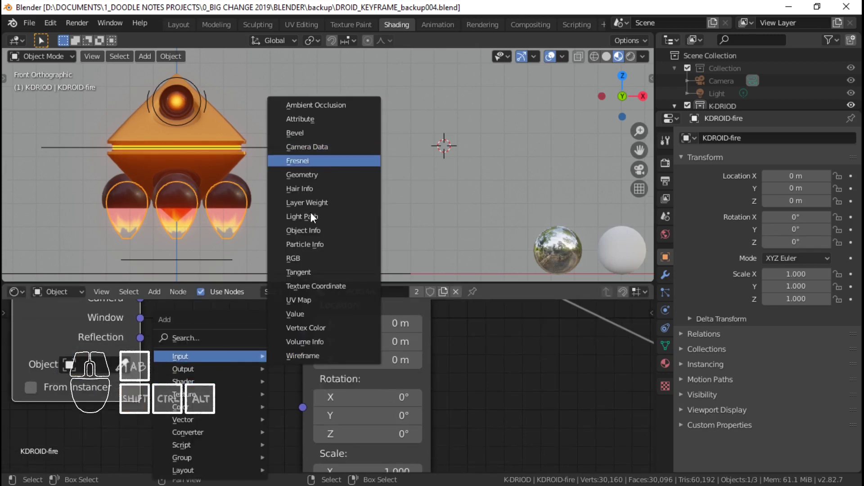
pyautogui.click(308, 314)
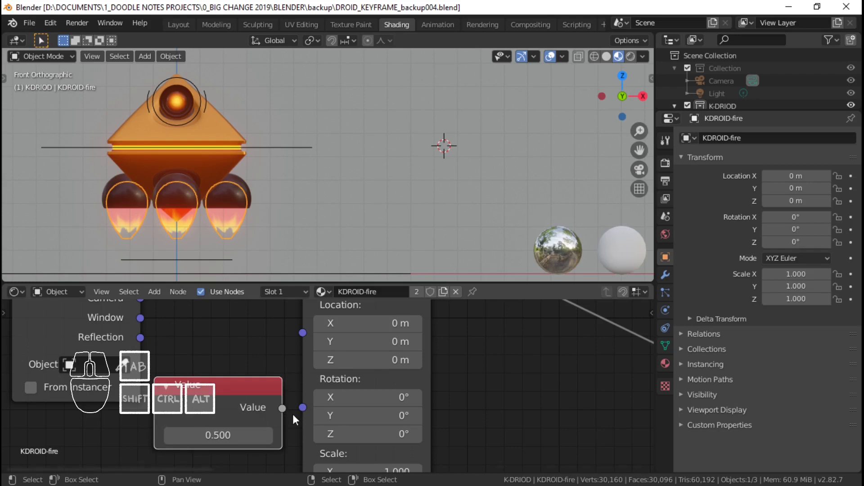
pyautogui.moveTo(282, 409); pyautogui.dragTo(308, 407)
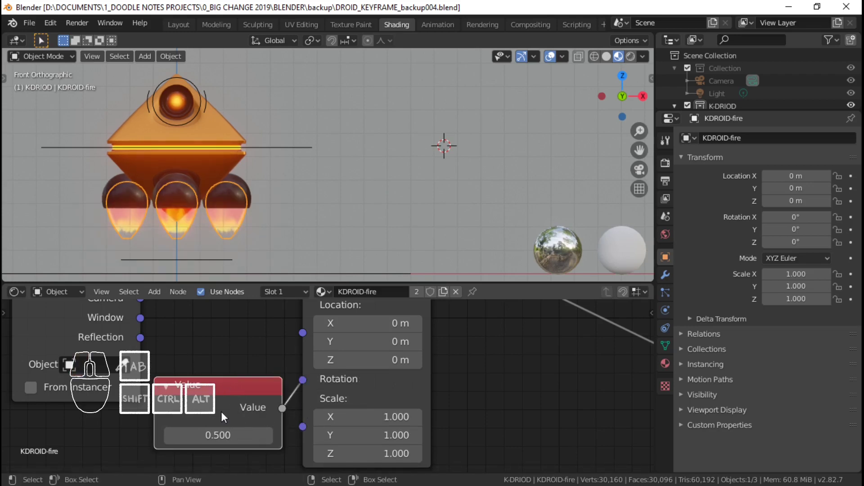
# Step: Vary the Value node to test the flame texture's rotation, set it to 0, and save the file
pyautogui.moveTo(218, 435); pyautogui.dragTo(293, 435)
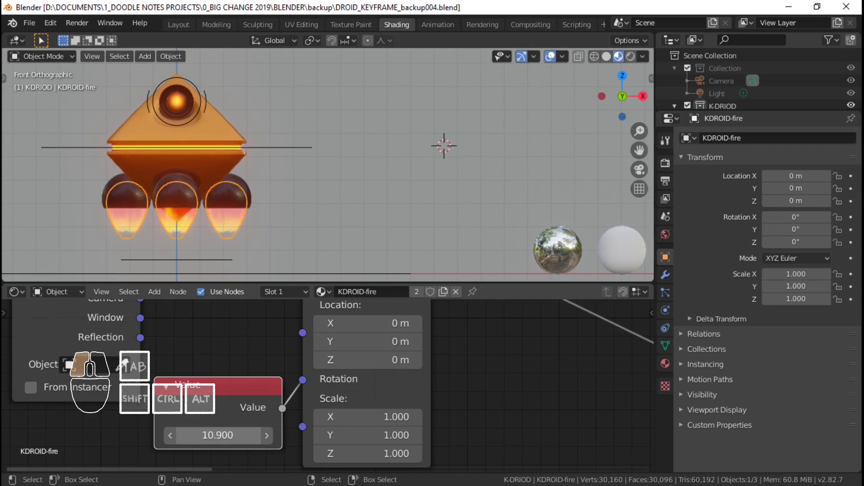
pyautogui.moveTo(279, 435); pyautogui.dragTo(24, 435)
pyautogui.click(216, 439)
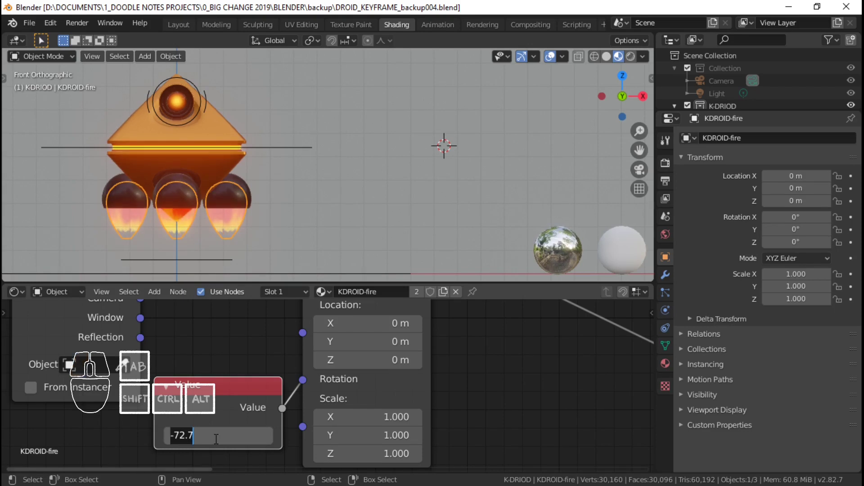
pyautogui.write('0')
pyautogui.press('Return')
pyautogui.hotkey('ctrl', 's')
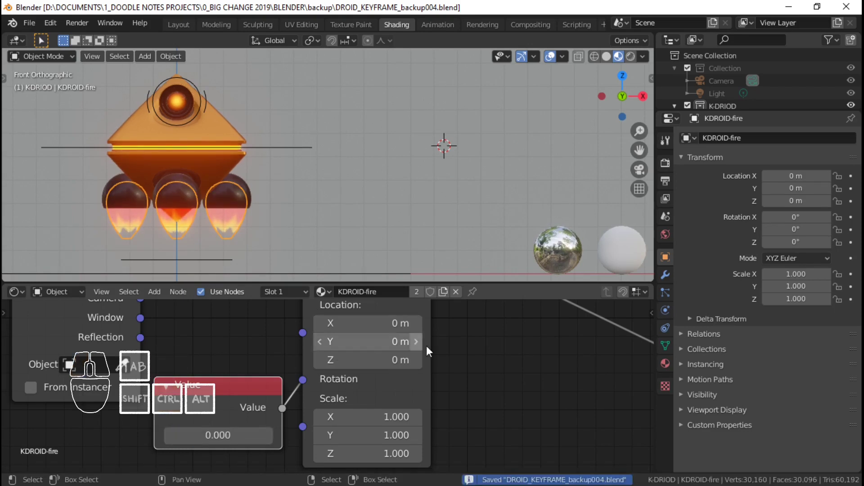
# Step: Change the KDROID-fire ColorRamp's red stop 3 to blue
pyautogui.scroll(-9, 427, 347)
pyautogui.moveTo(489, 356); pyautogui.dragTo(289, 354, button='middle')
pyautogui.moveTo(451, 344); pyautogui.dragTo(315, 385, button='middle')
pyautogui.scroll(3, 483, 347)
pyautogui.moveTo(482, 347); pyautogui.dragTo(337, 379, button='middle')
pyautogui.scroll(4, 337, 379)
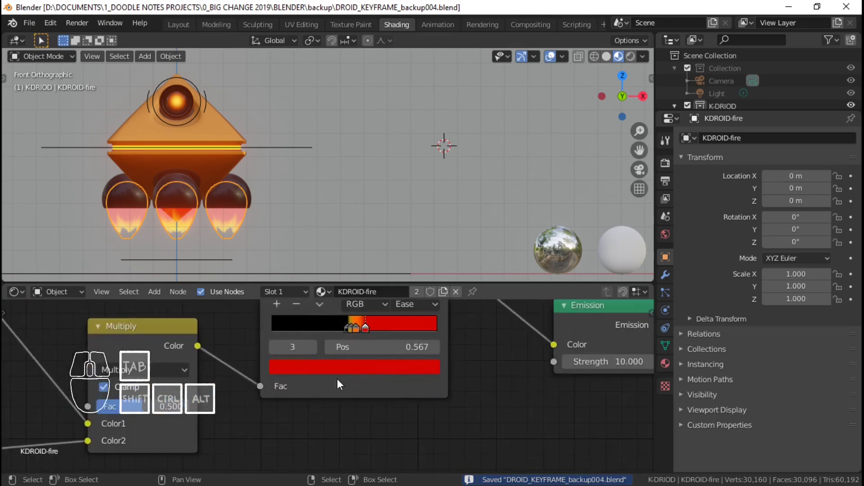
pyautogui.scroll(4, 372, 382)
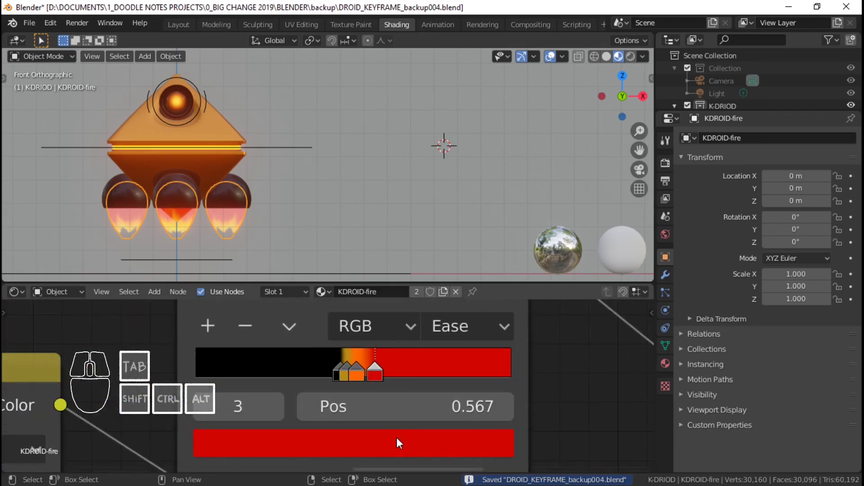
pyautogui.click(396, 437)
pyautogui.moveTo(371, 136); pyautogui.dragTo(403, 61)
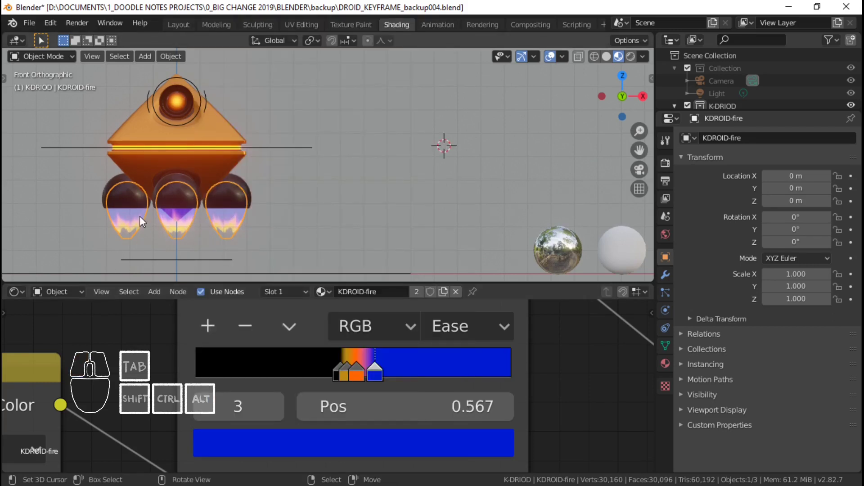
# Step: Recolour the ColorRamp's stop 2 to pink and stop 1 to pale lavender
pyautogui.click(357, 373)
pyautogui.click(360, 442)
pyautogui.moveTo(359, 180); pyautogui.dragTo(369, 184)
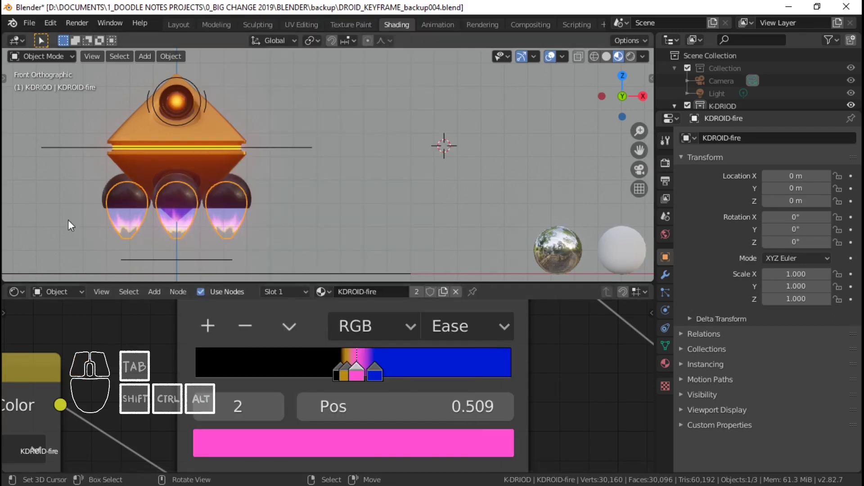
pyautogui.click(344, 375)
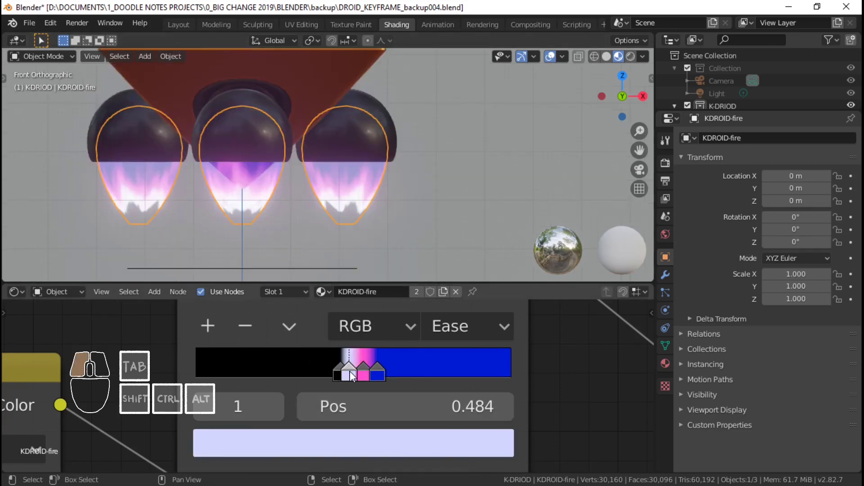
# Step: Shift the ColorRamp's stops toward the blue end, placing the pink stop at about 0.559
pyautogui.scroll(-4, 298, 168)
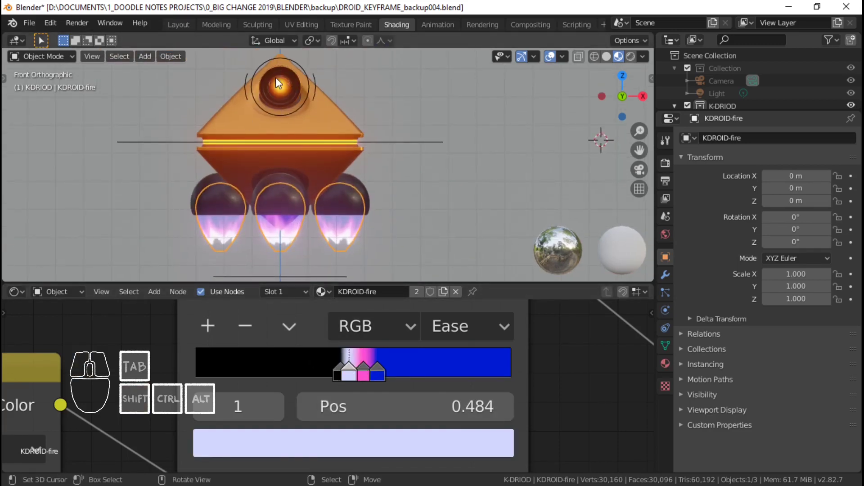
pyautogui.scroll(3, 266, 157)
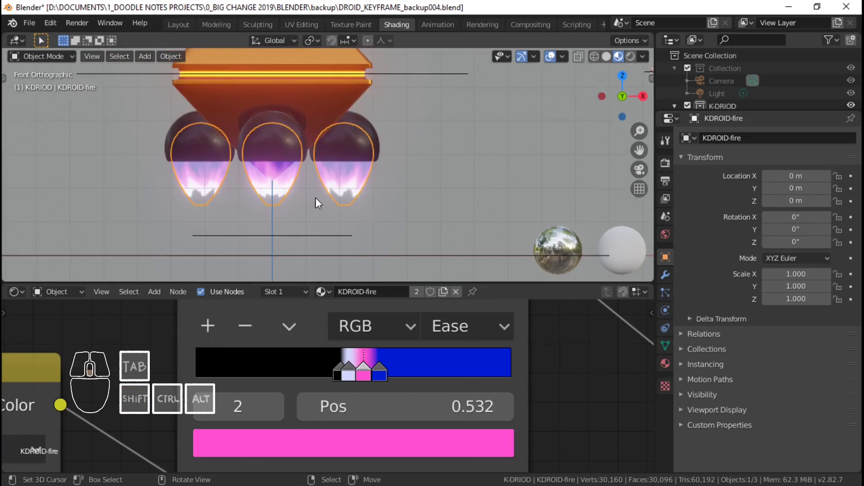
pyautogui.scroll(-3, 316, 198)
pyautogui.scroll(4, 333, 187)
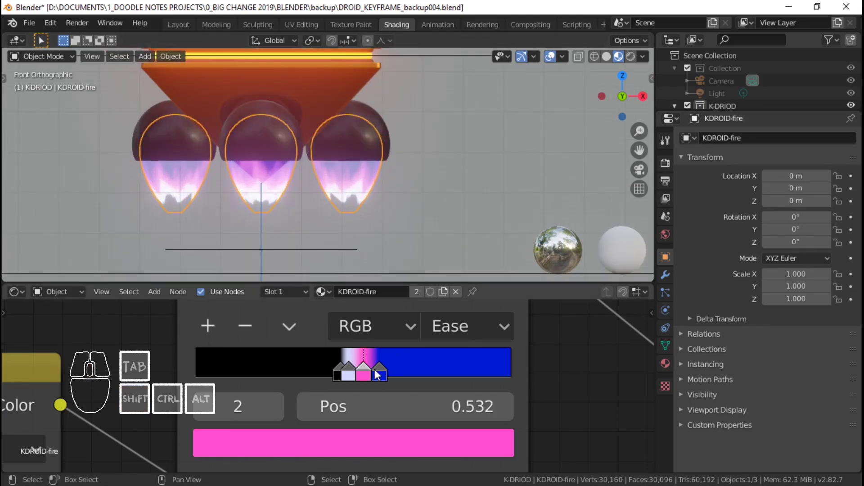
pyautogui.click(336, 373)
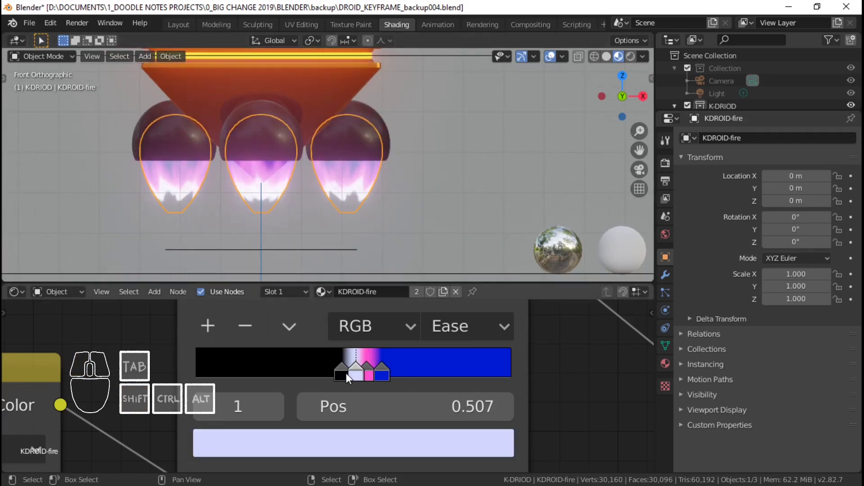
pyautogui.moveTo(346, 373)
pyautogui.mouseDown()
pyautogui.moveTo(377, 375)
pyautogui.moveTo(350, 372)
pyautogui.mouseUp()
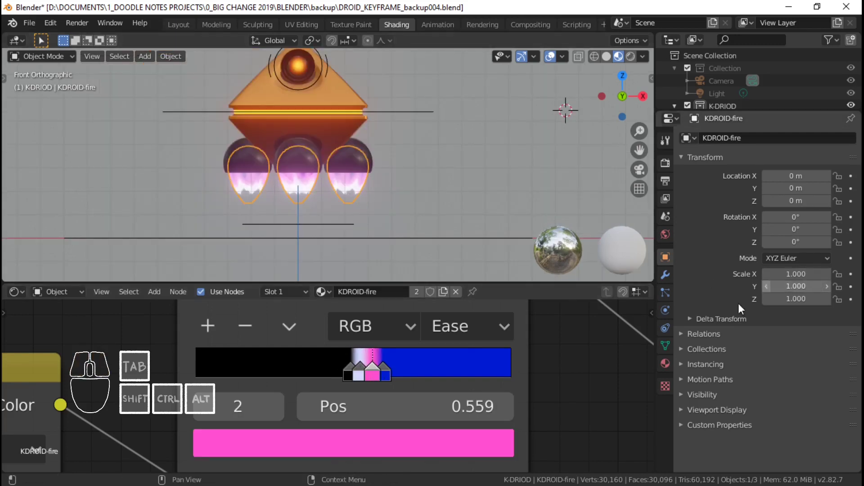
# Step: Choose Alpha Blend as the KDROID-fire material's Blend Mode and check the flames up close
pyautogui.click(665, 363)
pyautogui.click(787, 392)
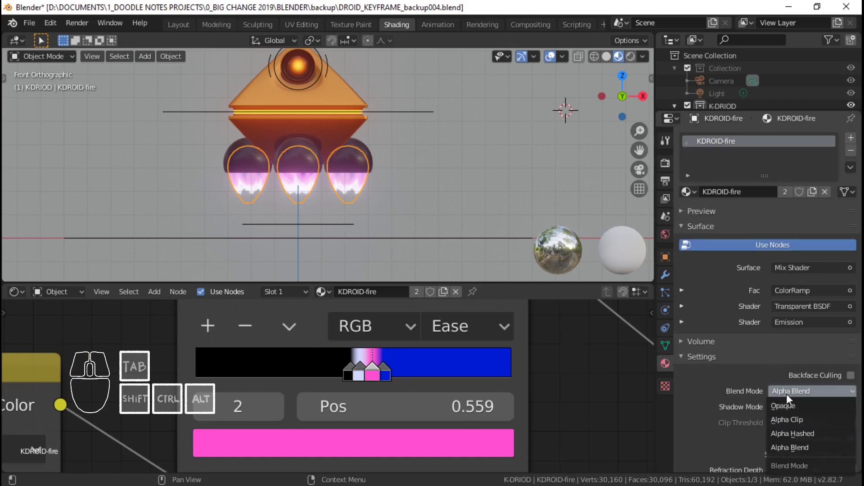
pyautogui.click(804, 449)
pyautogui.keyDown('shift'); pyautogui.moveTo(363, 172); pyautogui.dragTo(390, 175, button='middle'); pyautogui.keyUp('shift')
pyautogui.scroll(3, 381, 178)
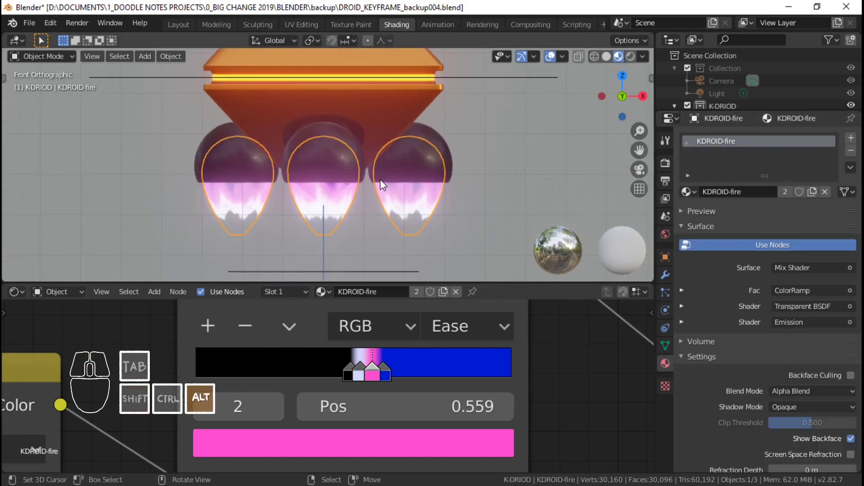
pyautogui.scroll(1, 401, 220)
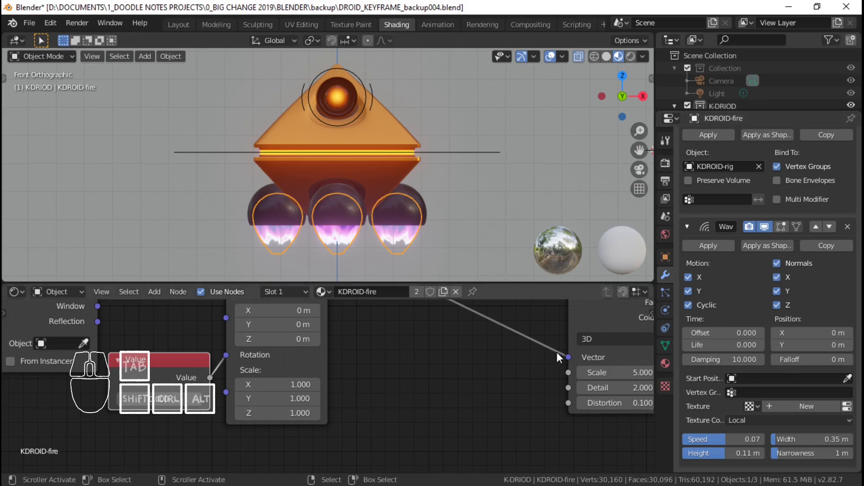
# Step: Play the animation and set the flame's Wave modifier Speed to 0.15
pyautogui.press('space')
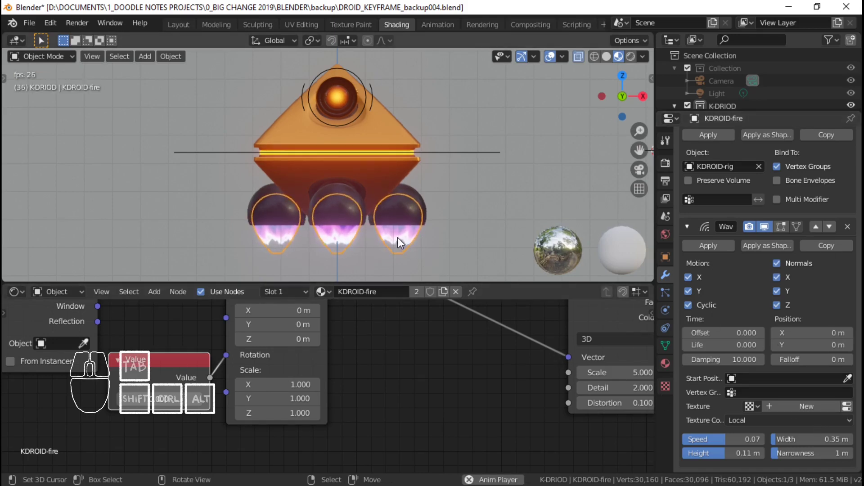
pyautogui.moveTo(733, 441); pyautogui.dragTo(737, 441)
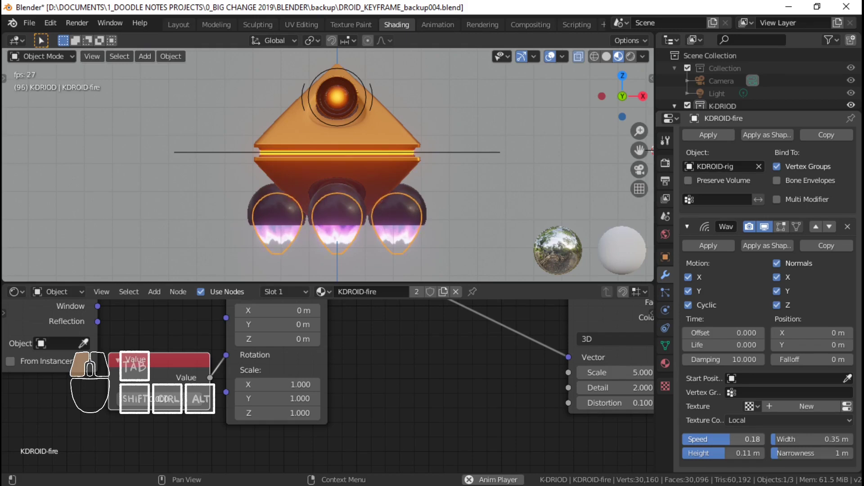
pyautogui.click(738, 441)
pyautogui.write('.15')
pyautogui.press('Return')
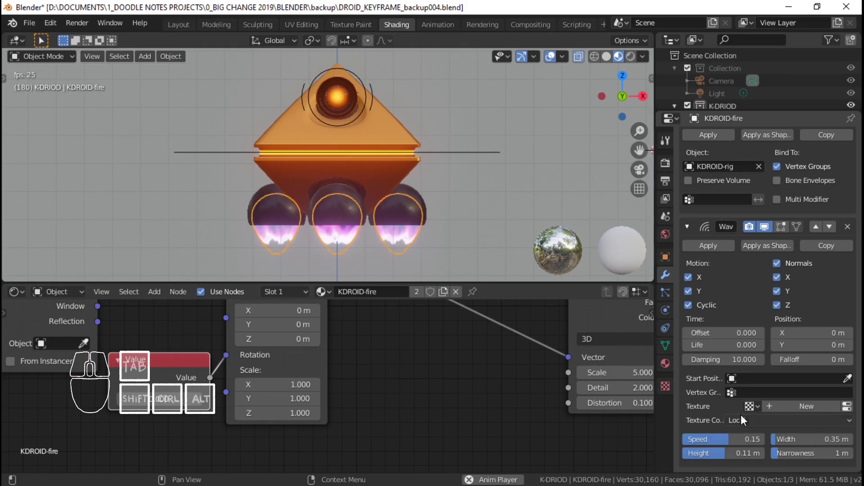
# Step: Deselect the flames, vary the Value node during playback to preview the texture motion, and set it to 0
pyautogui.hotkey('alt', 'a')
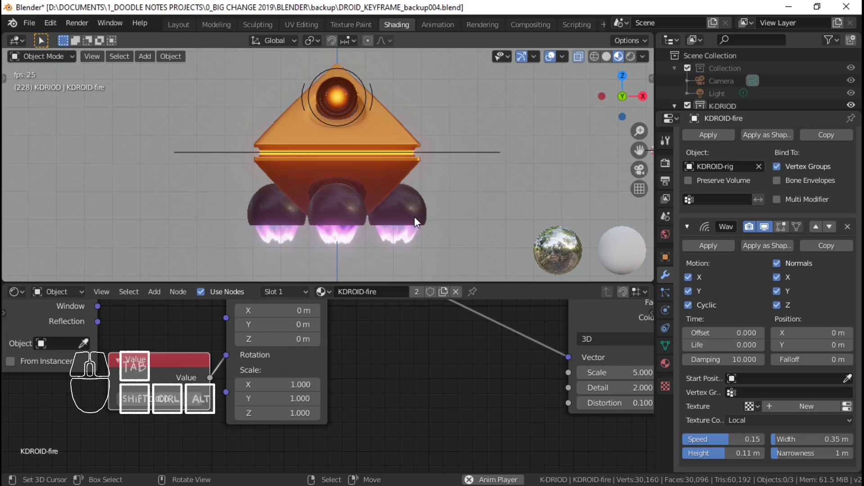
pyautogui.moveTo(180, 399); pyautogui.dragTo(88, 399)
pyautogui.click(167, 399)
pyautogui.write('0')
pyautogui.press('Return')
# Step: Stop playback, return to the first frame, and save the file
pyautogui.press('space')
pyautogui.hotkey('shift', 'Left')
pyautogui.hotkey('ctrl', 's')
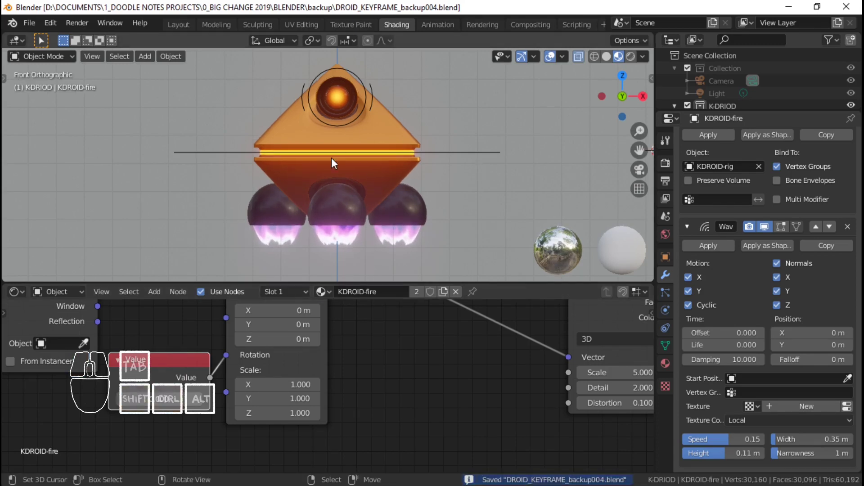
pyautogui.scroll(1, 338, 182)
pyautogui.keyDown('shift'); pyautogui.moveTo(352, 229); pyautogui.dragTo(355, 227, button='middle'); pyautogui.keyUp('shift')
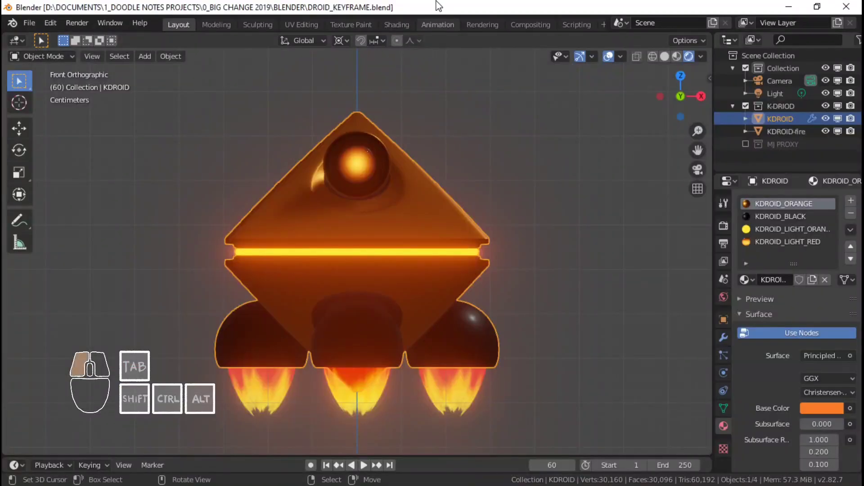
# Step: In the DROID_KEYFRAME.blend file, switch the viewport to Solid shading and save the file
pyautogui.keyDown('shift'); pyautogui.moveTo(398, 247); pyautogui.dragTo(414, 233, button='middle'); pyautogui.keyUp('shift')
pyautogui.scroll(-2, 408, 229)
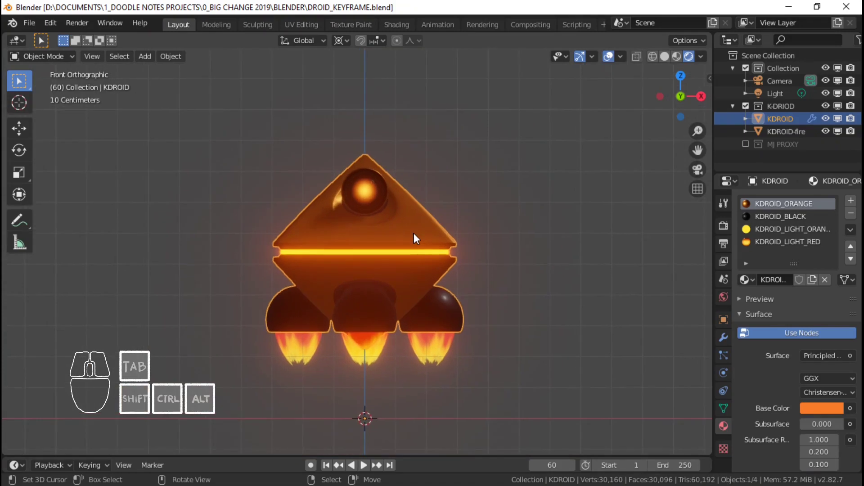
pyautogui.scroll(1, 414, 233)
pyautogui.click(669, 55)
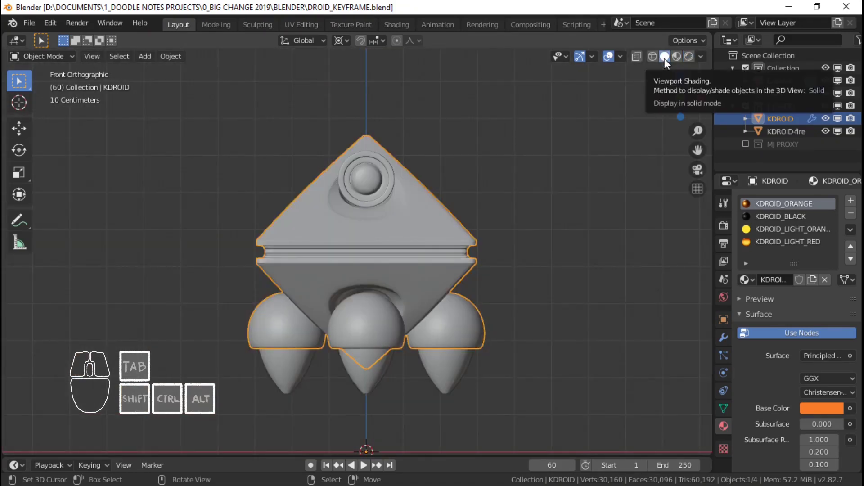
pyautogui.keyDown('shift'); pyautogui.moveTo(380, 165); pyautogui.dragTo(379, 163, button='middle'); pyautogui.keyUp('shift')
pyautogui.scroll(-1, 458, 281)
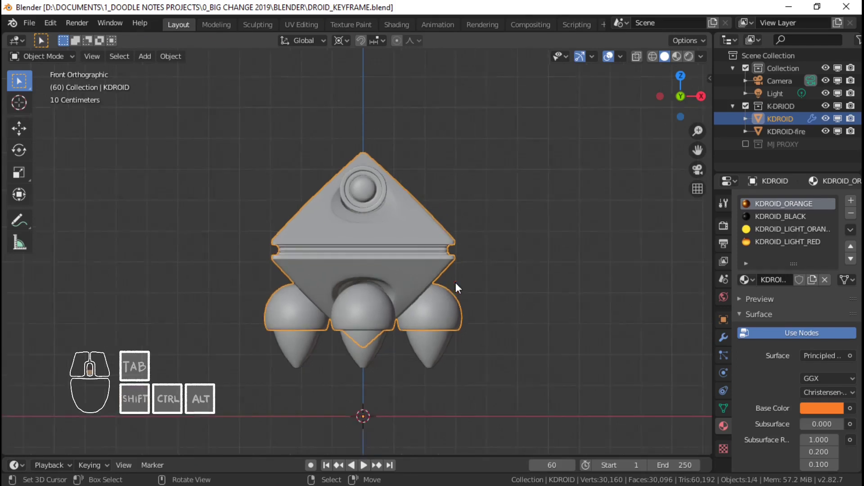
pyautogui.scroll(2, 410, 289)
pyautogui.hotkey('ctrl', 's')
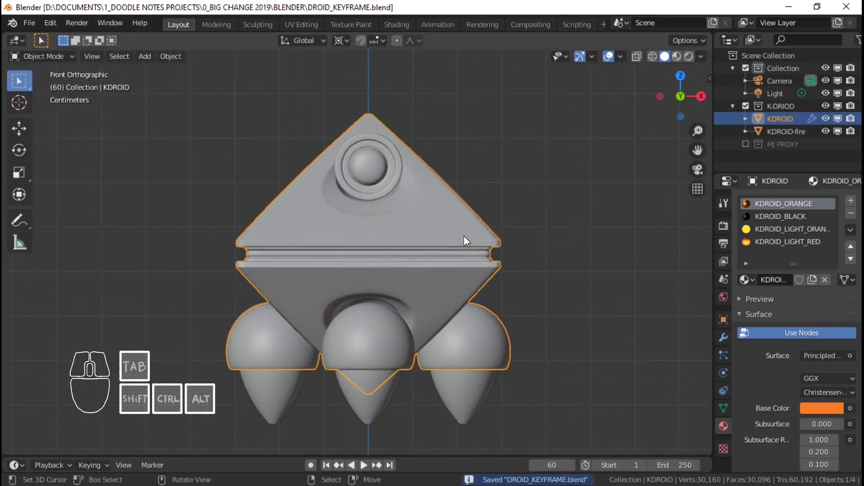
# Step: Examine the KDROID model in perspective and front views, briefly entering and leaving Edit Mode
pyautogui.moveTo(463, 235); pyautogui.dragTo(286, 179, button='middle')
pyautogui.press('KP_1')
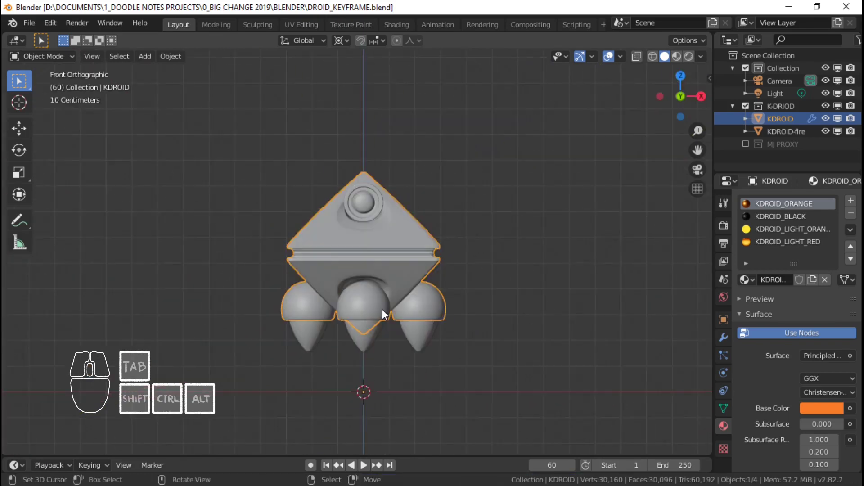
pyautogui.scroll(1, 382, 309)
pyautogui.moveTo(382, 309); pyautogui.dragTo(456, 299, button='middle')
pyautogui.press('Tab')
pyautogui.press('Tab')
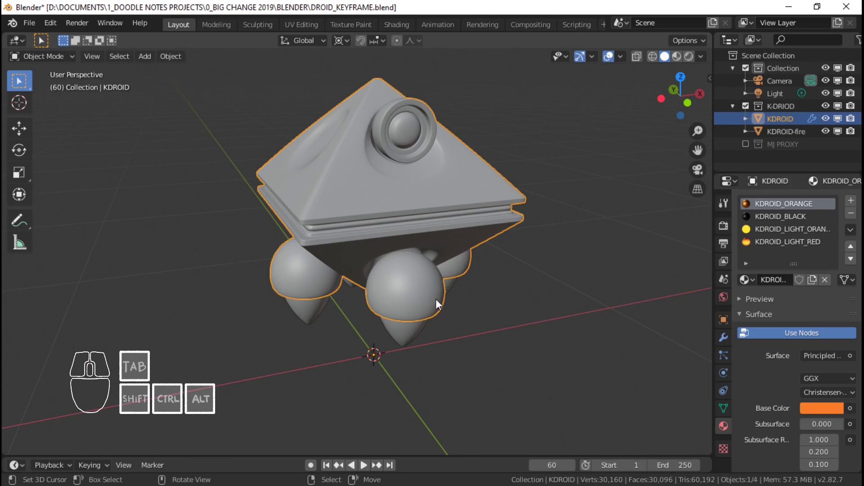
pyautogui.press('KP_1')
pyautogui.moveTo(431, 284)
pyautogui.keyDown('shift'); pyautogui.mouseDown(button='middle')
pyautogui.moveTo(426, 302)
pyautogui.moveTo(433, 289)
pyautogui.mouseUp(button='middle'); pyautogui.keyUp('shift')
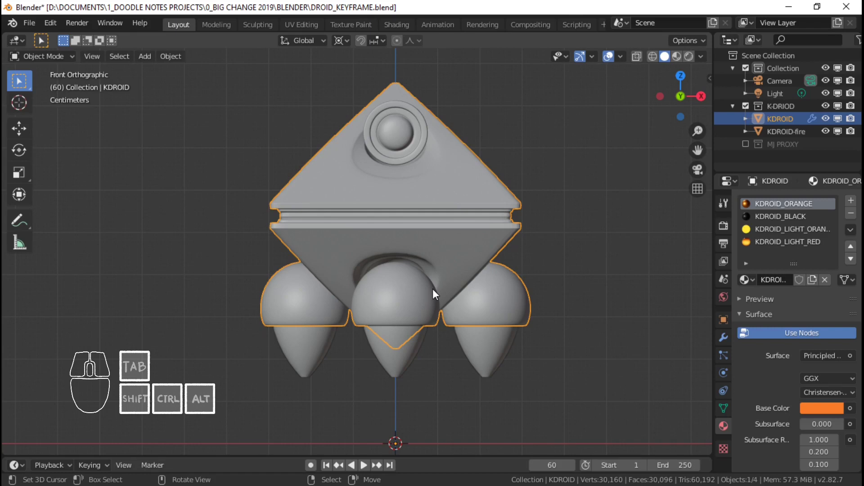
pyautogui.keyDown('ctrl'); pyautogui.moveTo(426, 304); pyautogui.dragTo(428, 293, button='middle'); pyautogui.keyUp('ctrl')
pyautogui.keyDown('ctrl'); pyautogui.moveTo(428, 293); pyautogui.dragTo(437, 248, button='middle'); pyautogui.keyUp('ctrl')
pyautogui.scroll(-1, 466, 248)
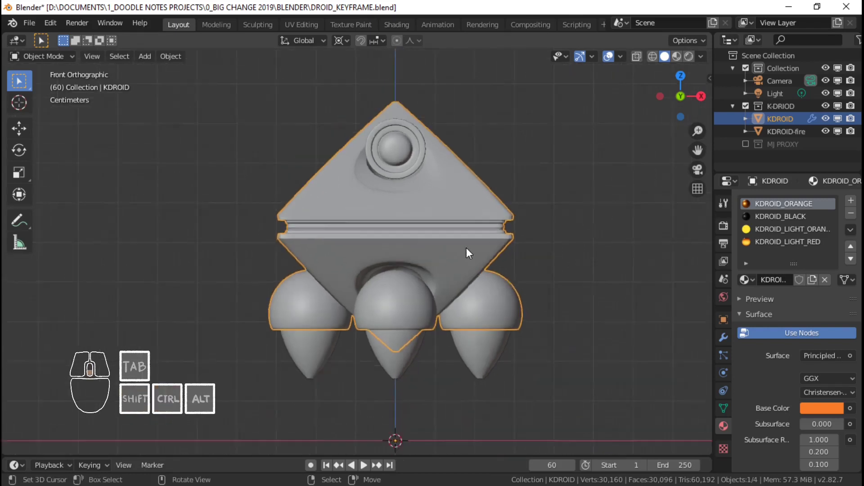
# Step: In Edit Mode, select the edge loop in KDROID's middle groove and snap the 3D cursor to the selection
pyautogui.scroll(-3, 466, 248)
pyautogui.keyDown('shift'); pyautogui.moveTo(442, 293); pyautogui.dragTo(393, 279, button='middle'); pyautogui.keyUp('shift')
pyautogui.keyDown('shift'); pyautogui.moveTo(393, 279); pyautogui.dragTo(376, 329, button='middle'); pyautogui.keyUp('shift')
pyautogui.moveTo(377, 329); pyautogui.dragTo(423, 225, button='middle')
pyautogui.keyDown('shift'); pyautogui.moveTo(423, 225); pyautogui.dragTo(409, 280, button='middle'); pyautogui.keyUp('shift')
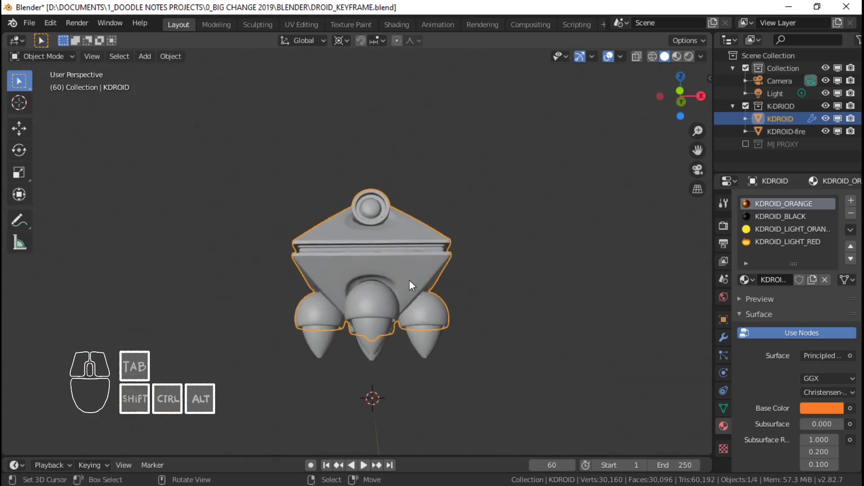
pyautogui.press('Tab')
pyautogui.scroll(4, 450, 288)
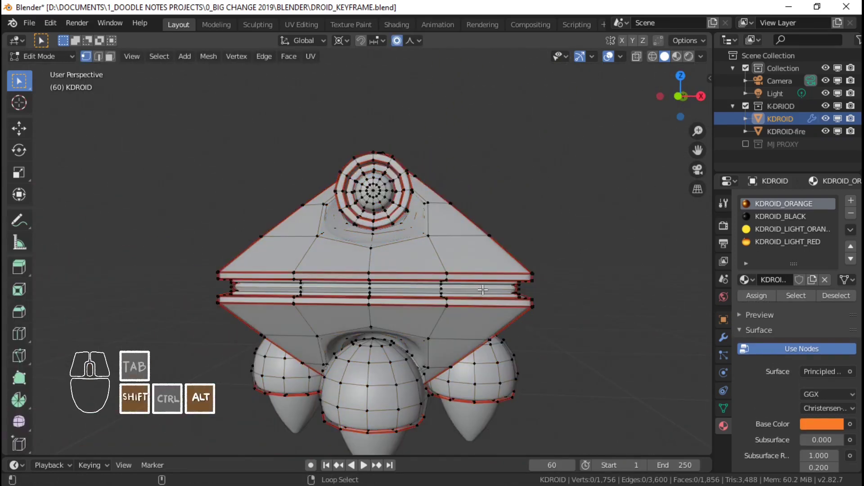
pyautogui.keyDown('alt'); pyautogui.keyDown('shift'); pyautogui.rightClick(482, 290); pyautogui.keyUp('shift'); pyautogui.keyUp('alt')
pyautogui.scroll(-4, 483, 289)
pyautogui.moveTo(482, 290); pyautogui.dragTo(401, 316, button='middle')
pyautogui.hotkey('shift', 's')
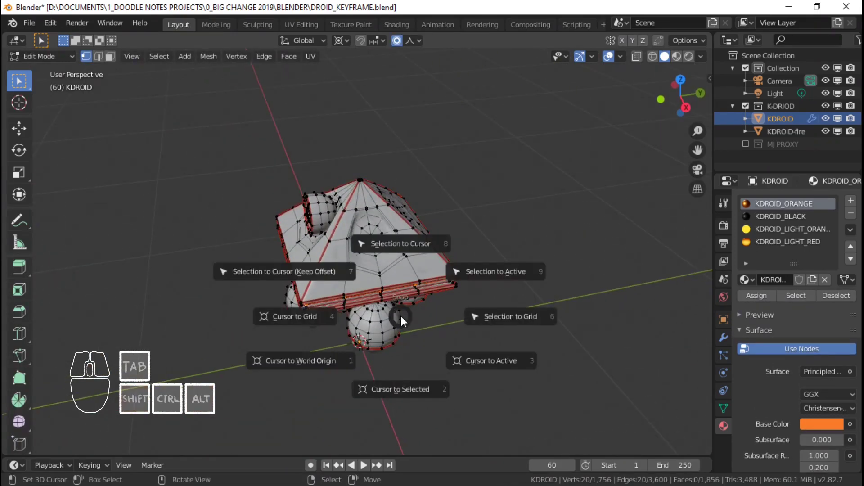
pyautogui.click(418, 367)
# Step: Check the cursor placement around the droid and in front view, leave Edit Mode and save the file
pyautogui.moveTo(390, 275); pyautogui.dragTo(398, 248, button='middle')
pyautogui.keyDown('shift'); pyautogui.moveTo(361, 271); pyautogui.dragTo(407, 293, button='middle'); pyautogui.keyUp('shift')
pyautogui.scroll(2, 373, 276)
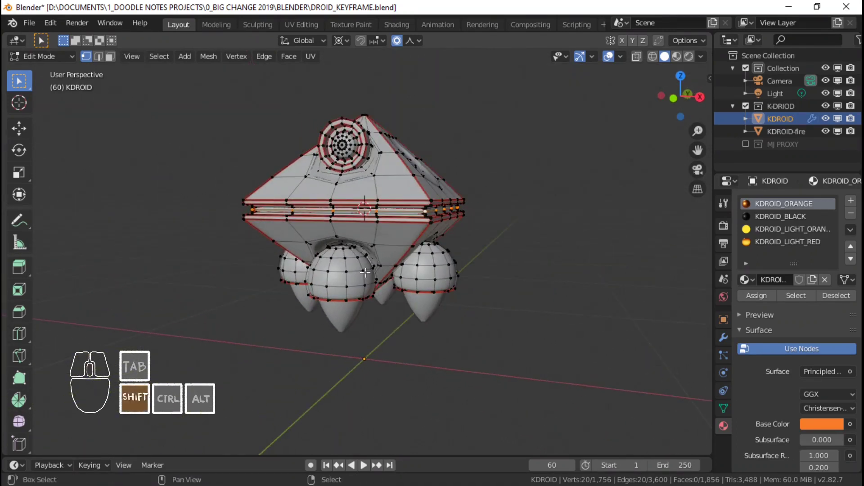
pyautogui.moveTo(371, 331); pyautogui.dragTo(323, 359, button='middle')
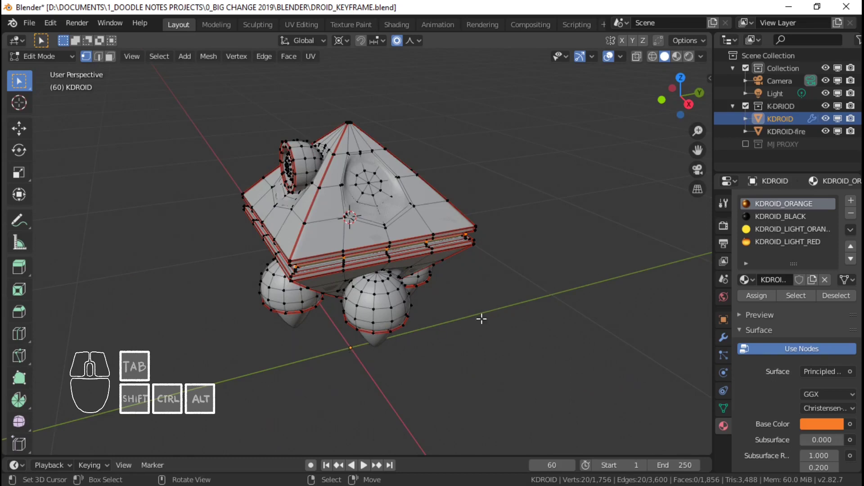
pyautogui.press('KP_1')
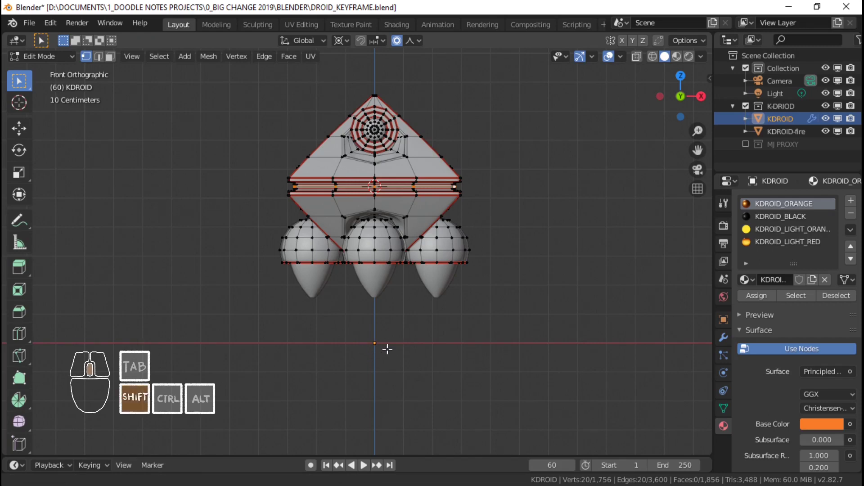
pyautogui.keyDown('shift'); pyautogui.moveTo(386, 350); pyautogui.dragTo(378, 353, button='middle'); pyautogui.keyUp('shift')
pyautogui.press('Tab')
pyautogui.hotkey('ctrl', 's')
# Step: Re-enter Edit Mode on KDROID and snap the 3D cursor to the selected groove loop again
pyautogui.moveTo(434, 266); pyautogui.dragTo(365, 307, button='middle')
pyautogui.press('Tab')
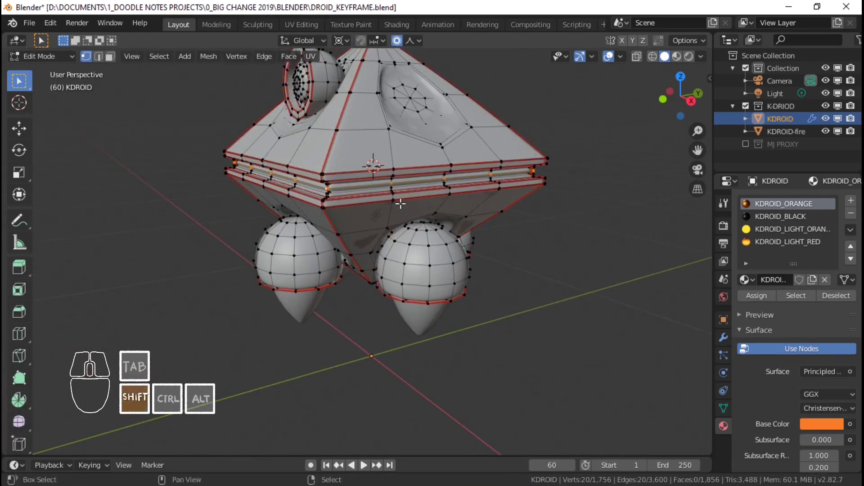
pyautogui.keyDown('shift'); pyautogui.moveTo(371, 210); pyautogui.dragTo(354, 258, button='middle'); pyautogui.keyUp('shift')
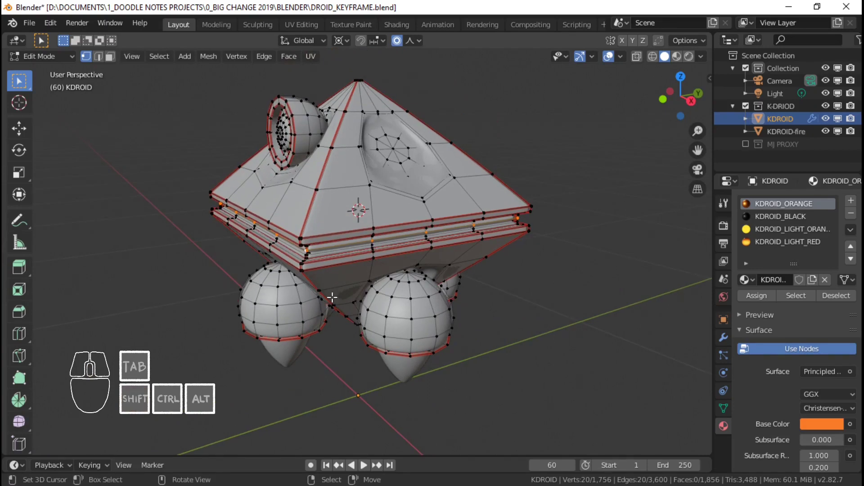
pyautogui.moveTo(333, 298); pyautogui.dragTo(339, 285, button='middle')
pyautogui.keyDown('shift'); pyautogui.moveTo(399, 400); pyautogui.dragTo(396, 365, button='middle'); pyautogui.keyUp('shift')
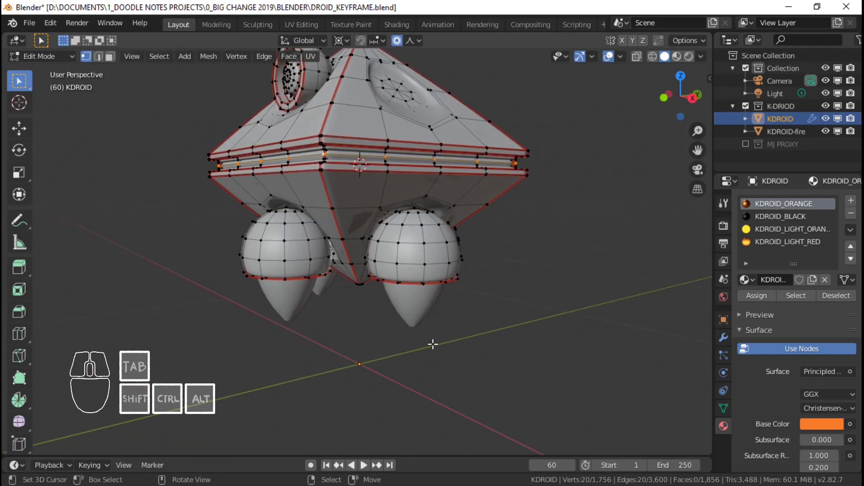
pyautogui.press('KP_3')
pyautogui.moveTo(392, 164); pyautogui.dragTo(411, 185, button='middle')
pyautogui.scroll(-2, 408, 185)
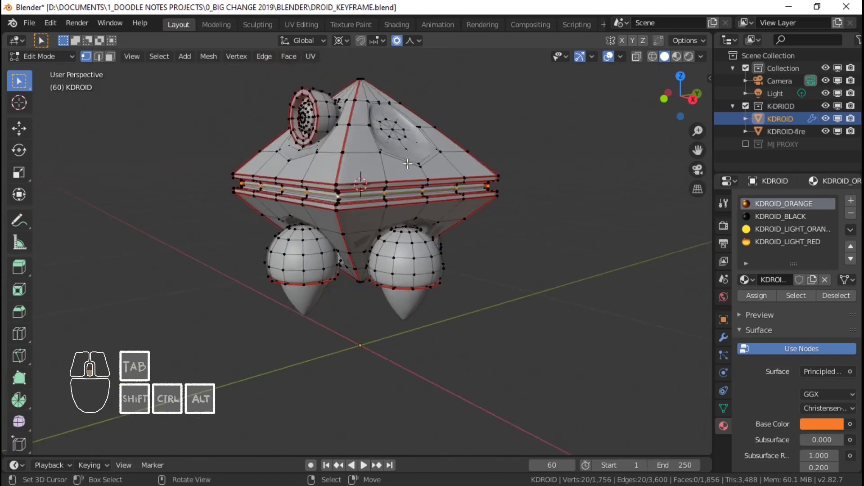
pyautogui.hotkey('shift', 's')
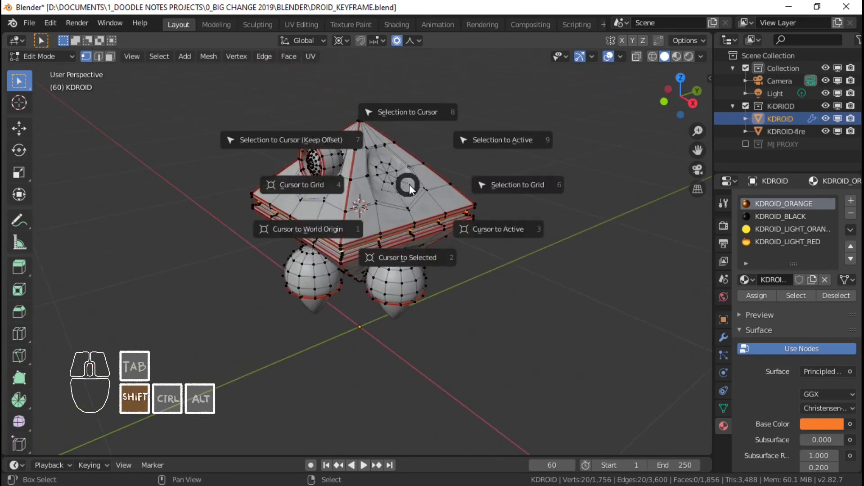
pyautogui.click(420, 257)
# Step: Return to Object Mode and add a single-bone armature at the 3D cursor
pyautogui.moveTo(354, 207); pyautogui.dragTo(416, 234, button='middle')
pyautogui.keyDown('shift'); pyautogui.moveTo(326, 234); pyautogui.dragTo(359, 279, button='middle'); pyautogui.keyUp('shift')
pyautogui.press('Tab')
pyautogui.moveTo(347, 281); pyautogui.dragTo(367, 257, button='middle')
pyautogui.scroll(1, 367, 257)
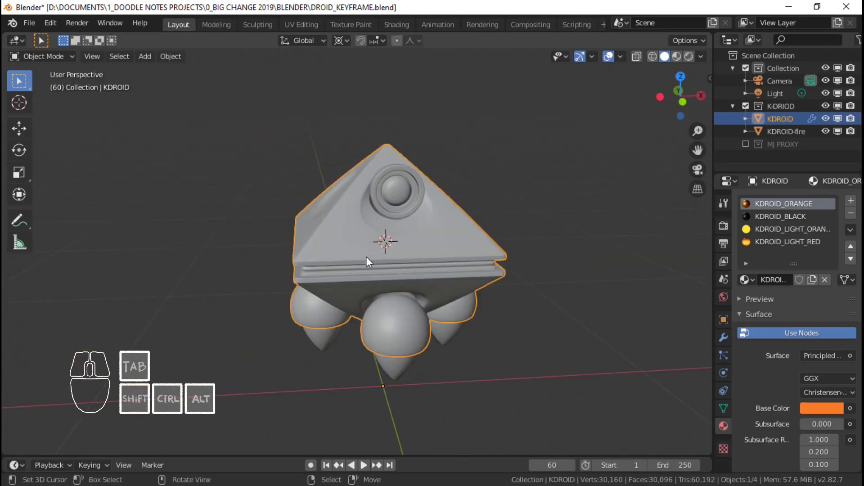
pyautogui.hotkey('shift', 'a')
pyautogui.moveTo(433, 294)
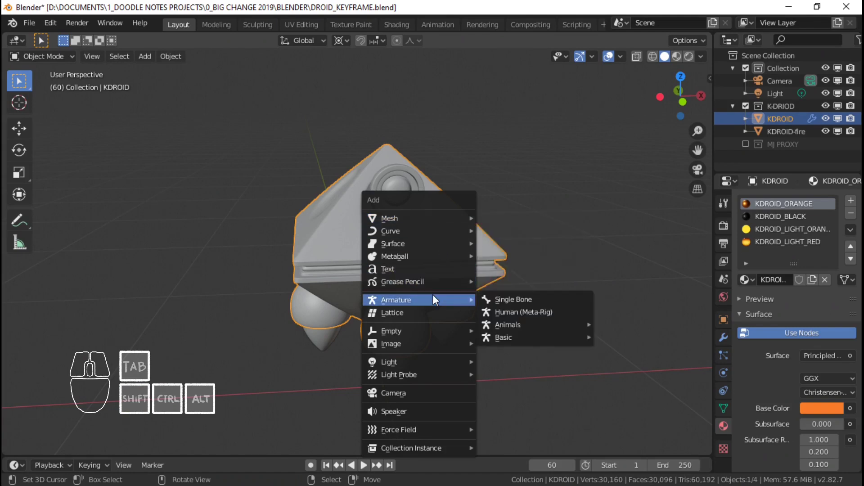
pyautogui.click(496, 297)
# Step: Turn on Axes and In Front in the armature's viewport display settings
pyautogui.scroll(-4, 497, 297)
pyautogui.moveTo(498, 296); pyautogui.dragTo(558, 295, button='middle')
pyautogui.click(724, 373)
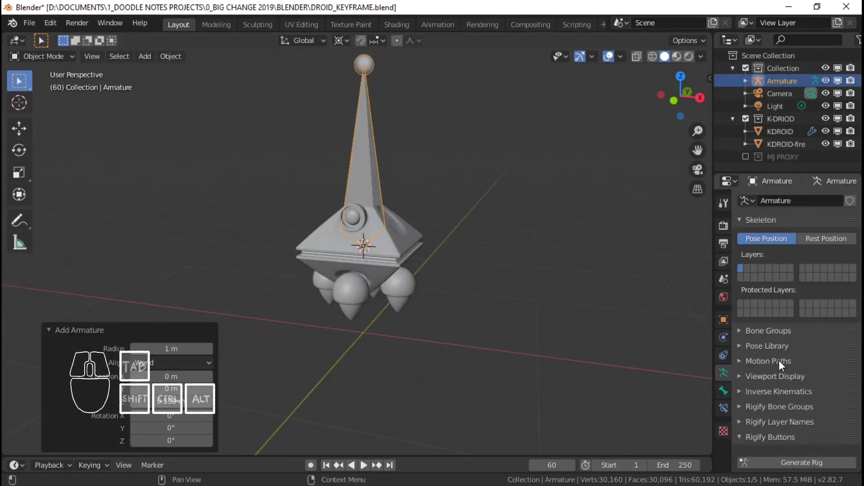
pyautogui.click(772, 376)
pyautogui.scroll(-5, 806, 337)
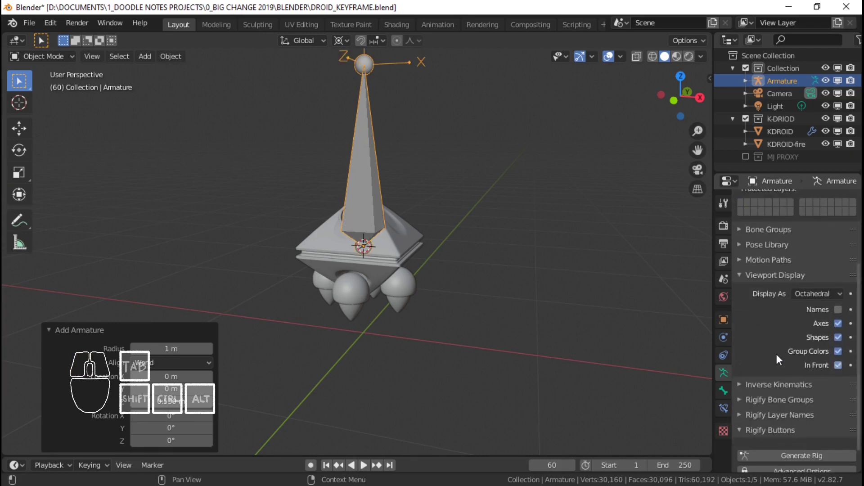
# Step: Enter Edit Mode on the armature in right side view and try moving the bone's tip joint
pyautogui.keyDown('shift'); pyautogui.moveTo(574, 230); pyautogui.dragTo(583, 281, button='middle'); pyautogui.keyUp('shift')
pyautogui.moveTo(581, 282); pyautogui.dragTo(413, 236, button='middle')
pyautogui.press('KP_3')
pyautogui.scroll(3, 429, 248)
pyautogui.scroll(-2, 360, 160)
pyautogui.keyDown('shift'); pyautogui.moveTo(362, 162); pyautogui.dragTo(387, 194, button='middle'); pyautogui.keyUp('shift')
pyautogui.press('Tab')
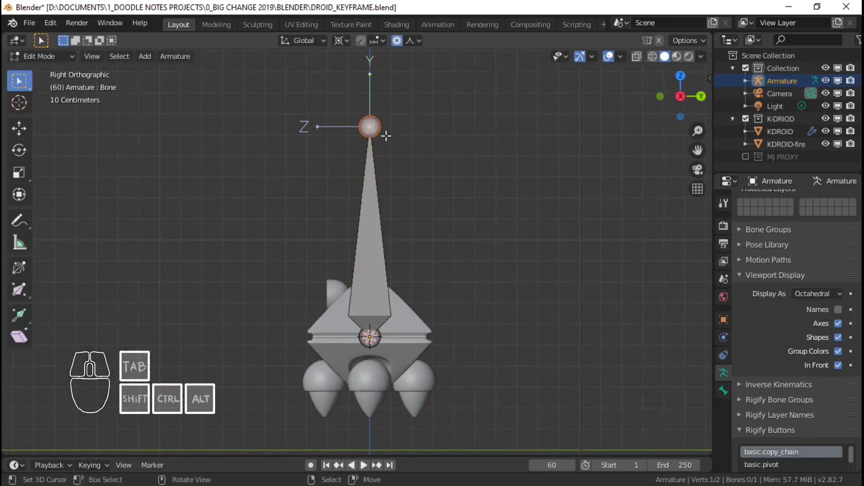
pyautogui.press('g')
pyautogui.rightClick(455, 237)
pyautogui.keyDown('shift'); pyautogui.moveTo(455, 237); pyautogui.dragTo(454, 234, button='middle'); pyautogui.keyUp('shift')
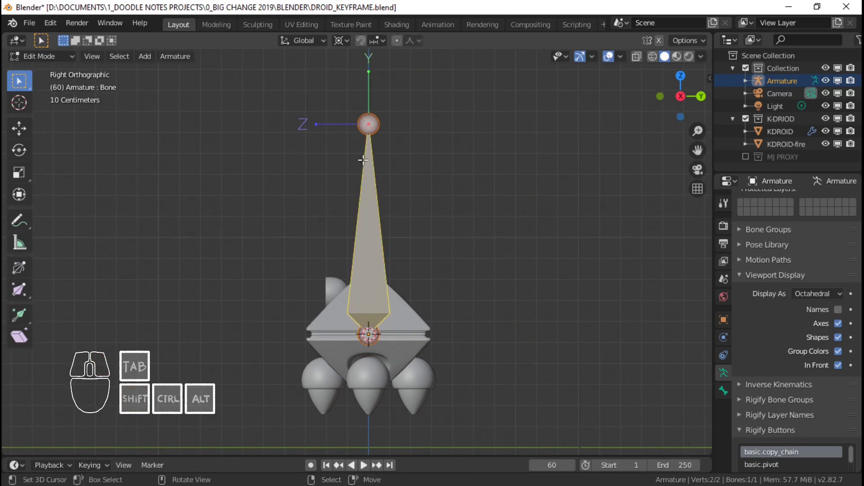
# Step: Rotate the whole bone 90° in right side view so it lies along the Y axis, and leave Edit Mode
pyautogui.moveTo(363, 160); pyautogui.dragTo(386, 181, button='middle')
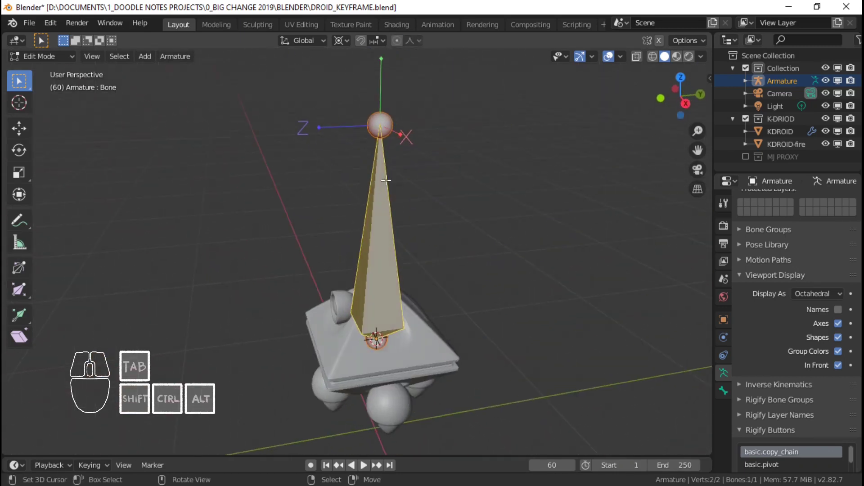
pyautogui.press('KP_3')
pyautogui.scroll(-2, 351, 385)
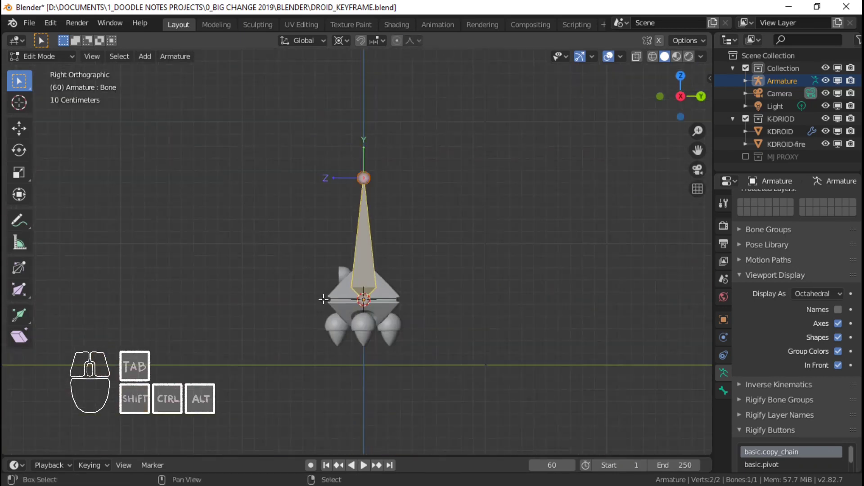
pyautogui.write('r90')
pyautogui.press('Return')
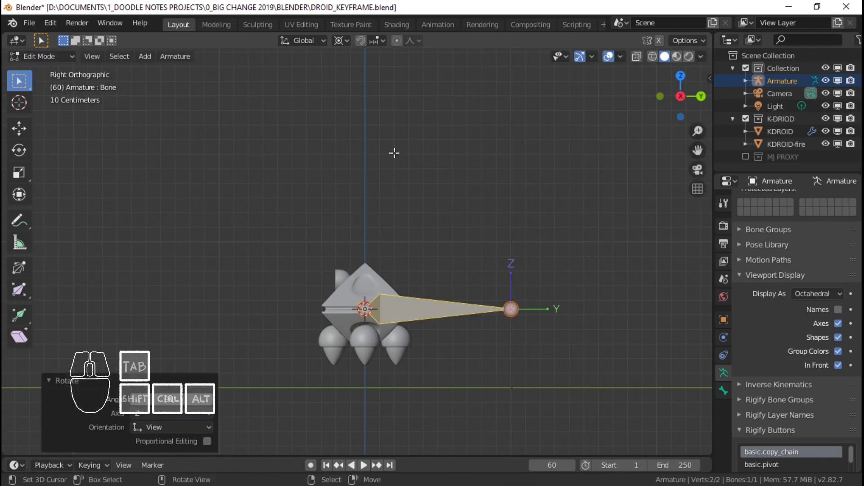
pyautogui.moveTo(395, 255); pyautogui.dragTo(492, 266, button='middle')
pyautogui.press('Tab')
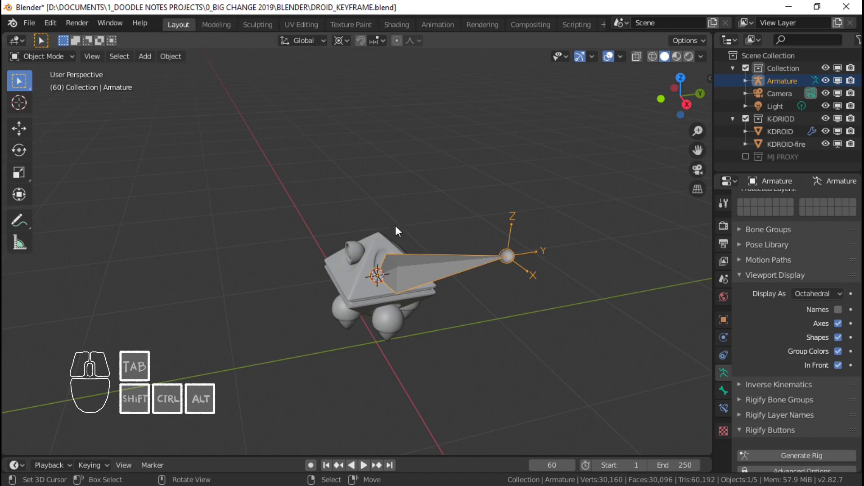
# Step: Try moving the armature along its Z, X and Y axes to check the bone's orientation, cancelling each move
pyautogui.press('g')
pyautogui.press('z')
pyautogui.press('z')
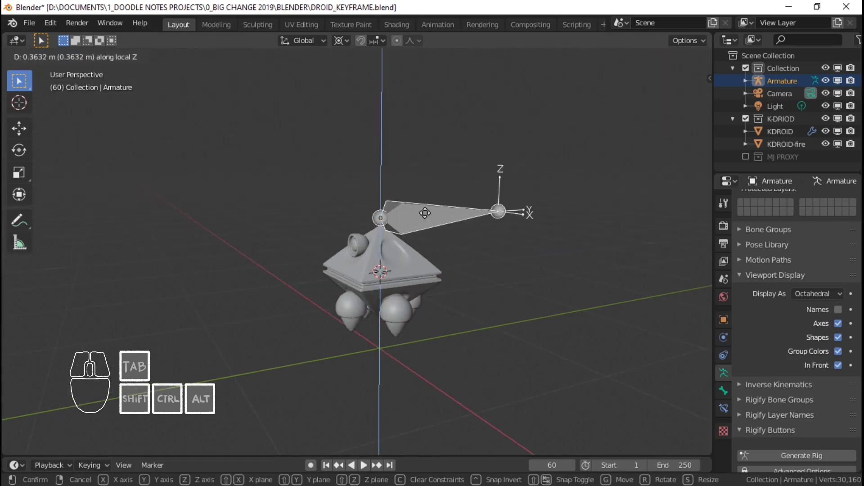
pyautogui.rightClick(425, 213)
pyautogui.press('g')
pyautogui.press('x')
pyautogui.press('x')
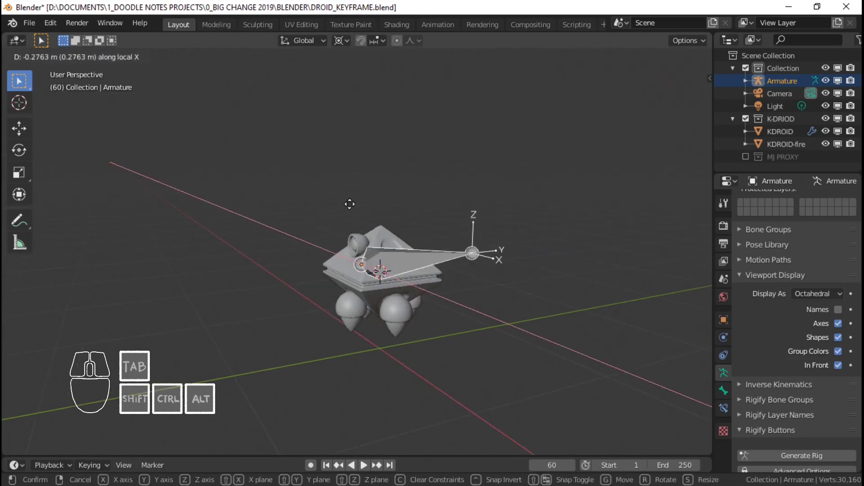
pyautogui.rightClick(493, 251)
pyautogui.press('g')
pyautogui.press('y')
pyautogui.rightClick(521, 226)
pyautogui.moveTo(522, 226); pyautogui.dragTo(359, 292, button='middle')
pyautogui.moveTo(405, 267); pyautogui.dragTo(416, 290, button='middle')
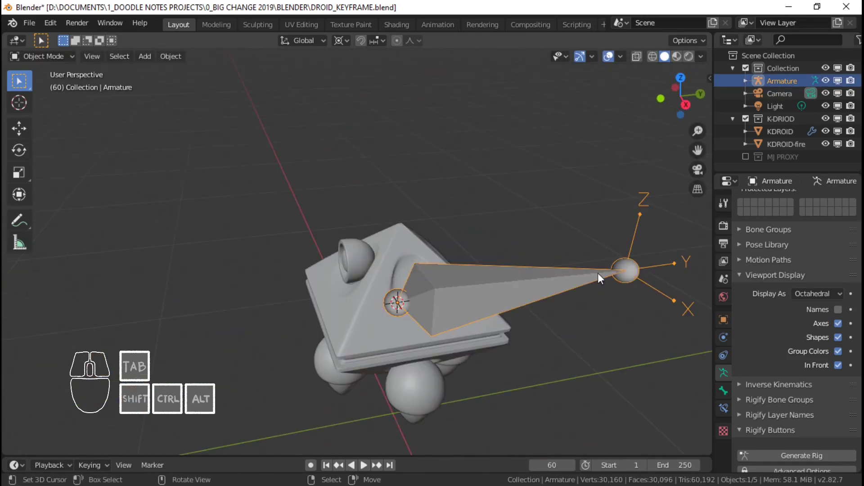
# Step: In Edit Mode, move the bone's tip joint along Y to shorten the bone to the droid's rear edge
pyautogui.press('Tab')
pyautogui.rightClick(626, 270)
pyautogui.press('KP_3')
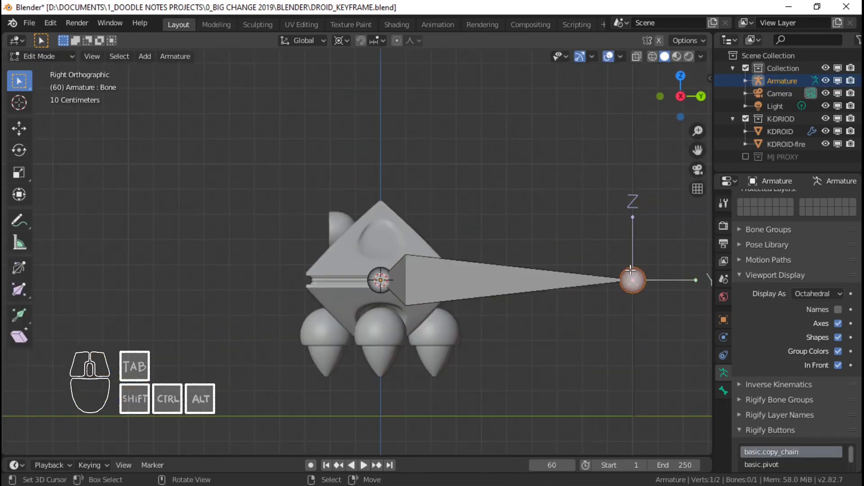
pyautogui.press('g')
pyautogui.press('y')
pyautogui.click(447, 276)
# Step: Select the whole shortened bone and snap the 3D cursor to the world origin
pyautogui.rightClick(413, 284)
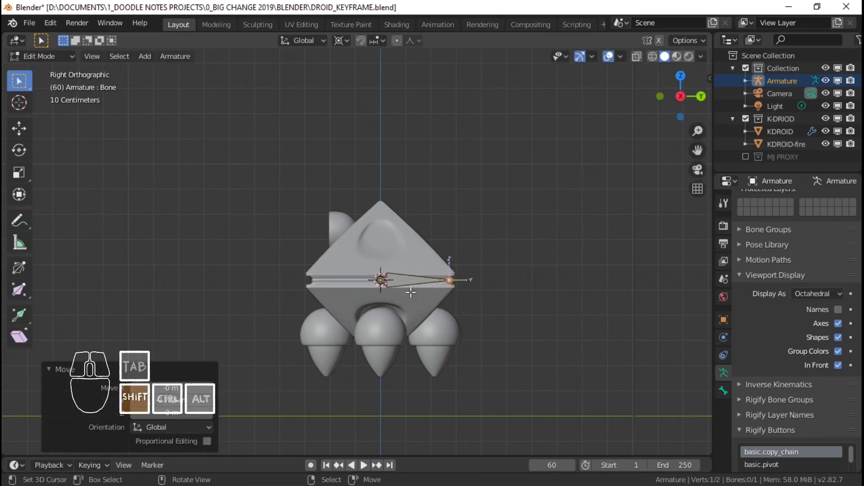
pyautogui.keyDown('shift'); pyautogui.moveTo(410, 291); pyautogui.dragTo(450, 221, button='middle'); pyautogui.keyUp('shift')
pyautogui.scroll(2, 439, 264)
pyautogui.hotkey('shift', 's')
pyautogui.click(364, 272)
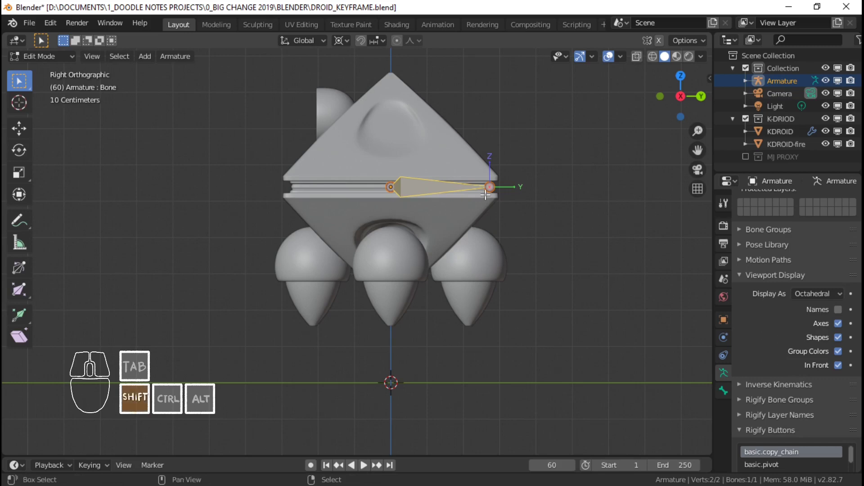
# Step: Duplicate the bone in place and snap the copy to the 3D cursor with Keep Offset
pyautogui.hotkey('shift', 'd')
pyautogui.rightClick(518, 255)
pyautogui.hotkey('shift', 's')
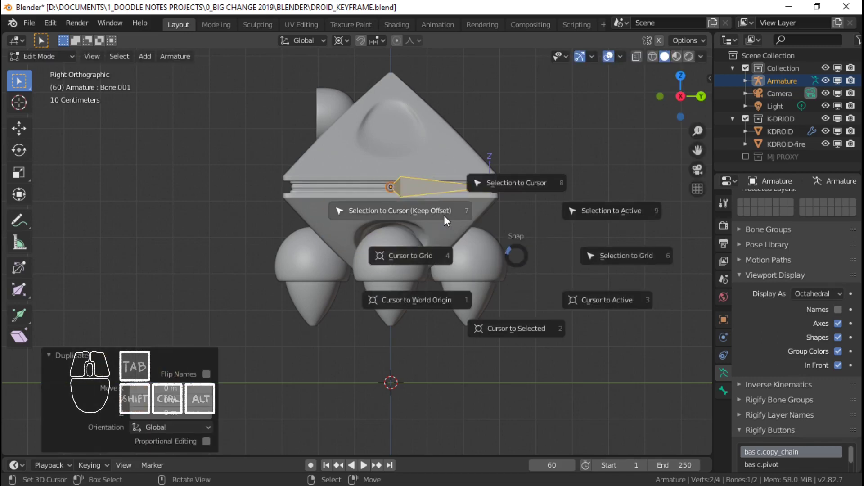
pyautogui.click(444, 216)
# Step: Move the duplicate bone along Y and snap its root joint to the 3D cursor, lengthening the bone from the origin
pyautogui.press('g')
pyautogui.press('y')
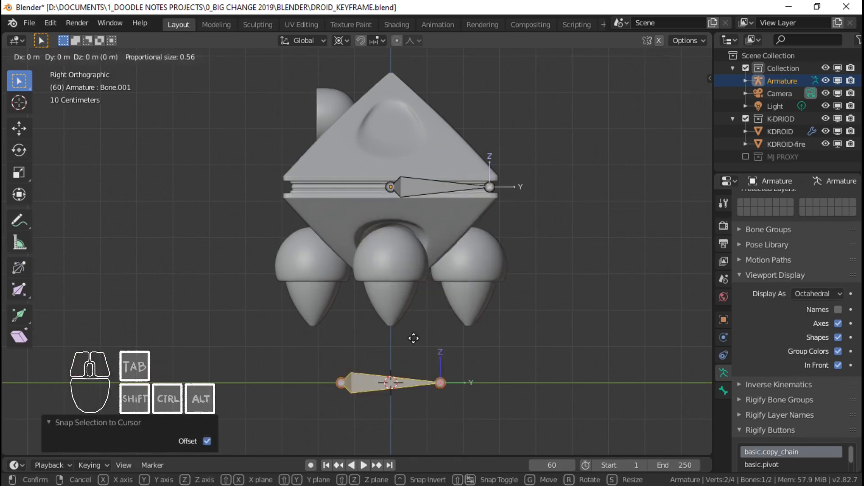
pyautogui.click(581, 341)
pyautogui.rightClick(507, 383)
pyautogui.hotkey('shift', 's')
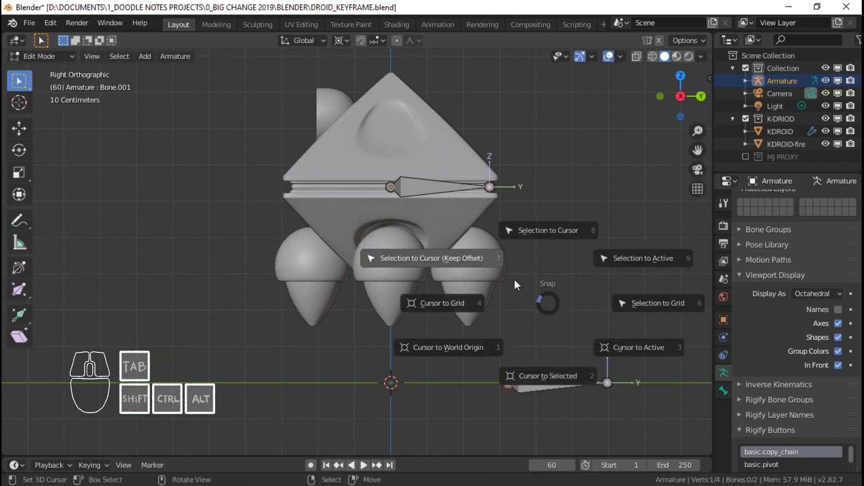
pyautogui.click(479, 258)
pyautogui.keyDown('shift'); pyautogui.moveTo(404, 372); pyautogui.dragTo(374, 360, button='middle'); pyautogui.keyUp('shift')
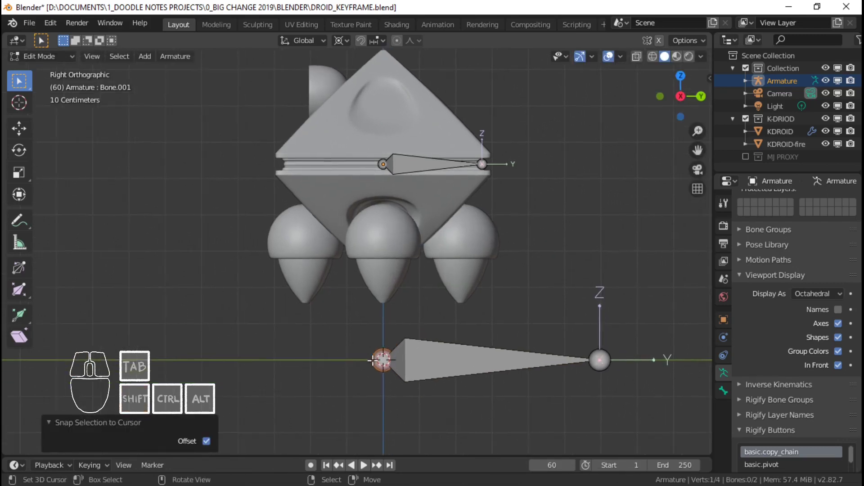
# Step: Check the joints of the lower bone, select the whole bone and return the armature to Object Mode
pyautogui.rightClick(607, 364)
pyautogui.rightClick(378, 343)
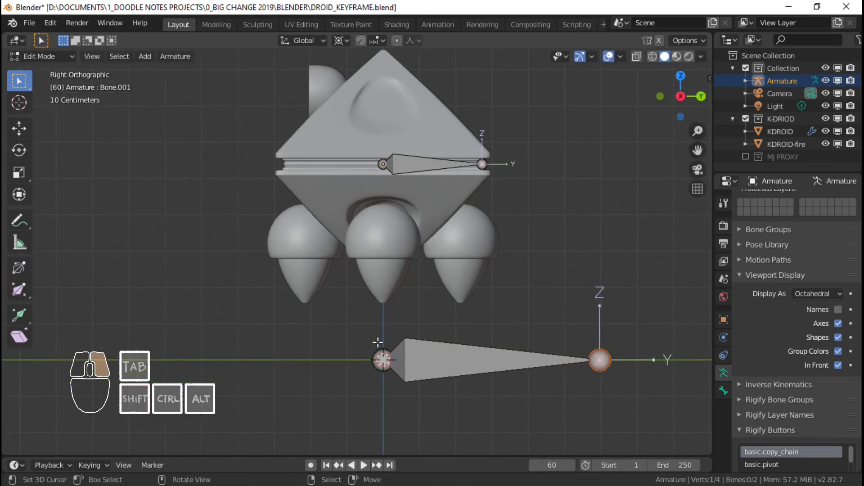
pyautogui.rightClick(379, 160)
pyautogui.hotkey('shift', 's')
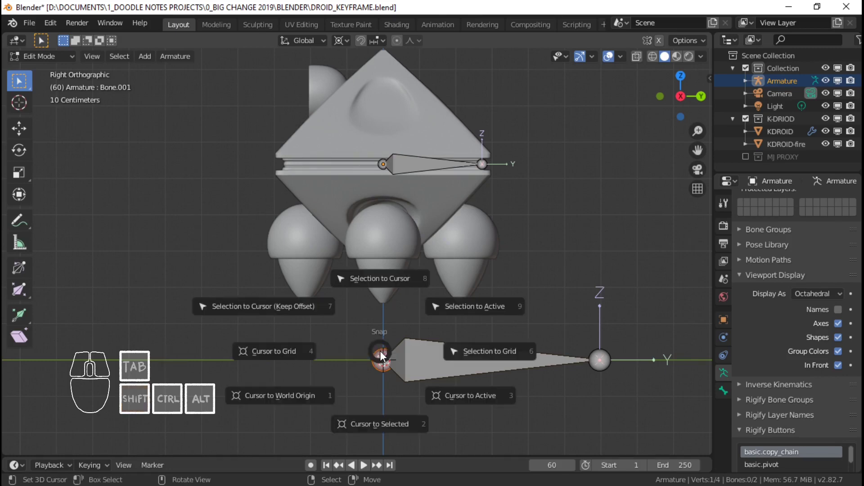
pyautogui.press('Escape')
pyautogui.moveTo(378, 351); pyautogui.dragTo(440, 340, button='middle')
pyautogui.rightClick(463, 315)
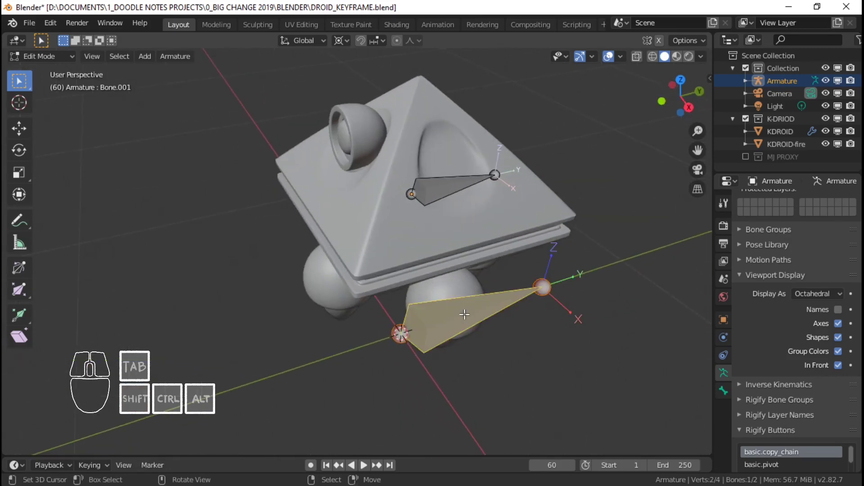
pyautogui.moveTo(478, 312); pyautogui.dragTo(454, 296, button='middle')
pyautogui.press('Tab')
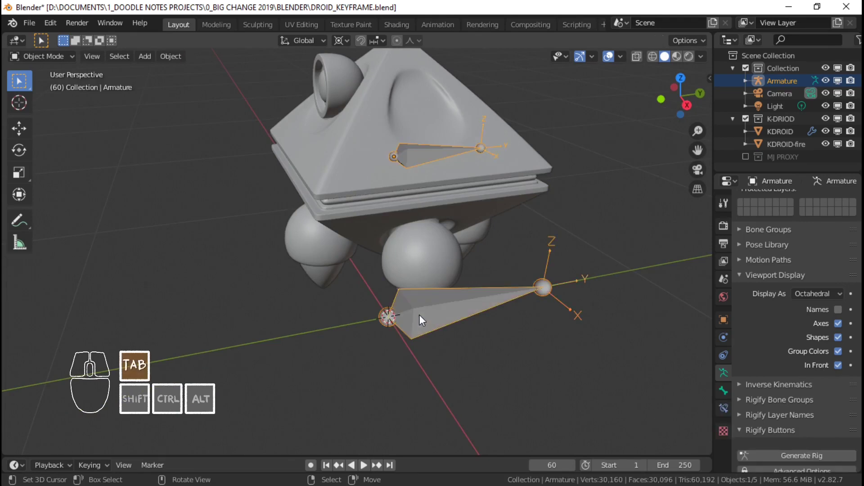
# Step: Try rotating the lower bone in Pose Mode
pyautogui.hotkey('ctrl', 'Tab')
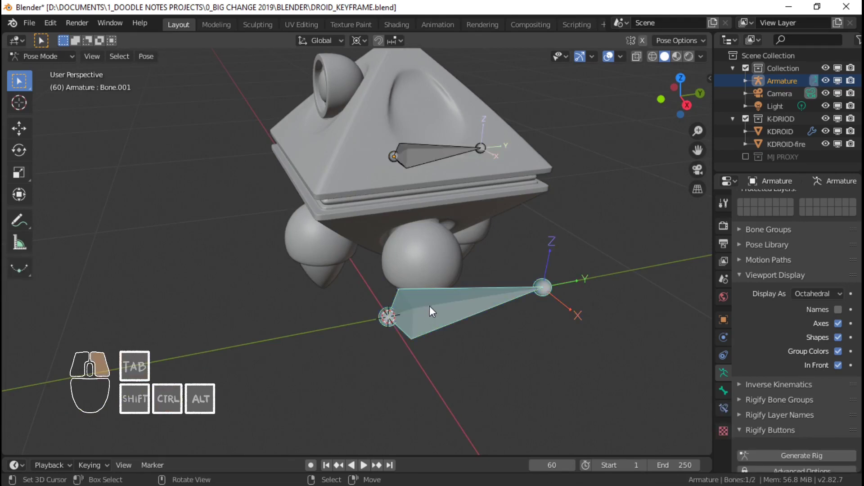
pyautogui.press('r')
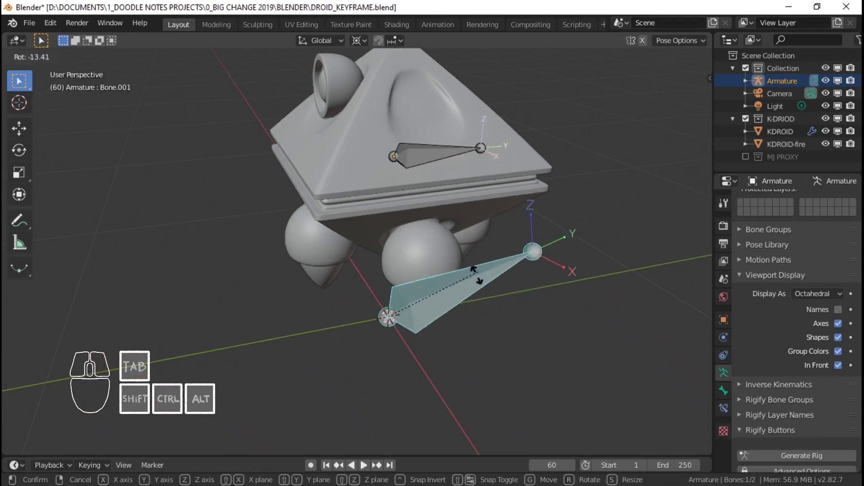
pyautogui.rightClick(533, 307)
# Step: Parent the upper bone to the lower bone with Keep Offset in the armature's Edit Mode
pyautogui.rightClick(408, 155)
pyautogui.press('Tab')
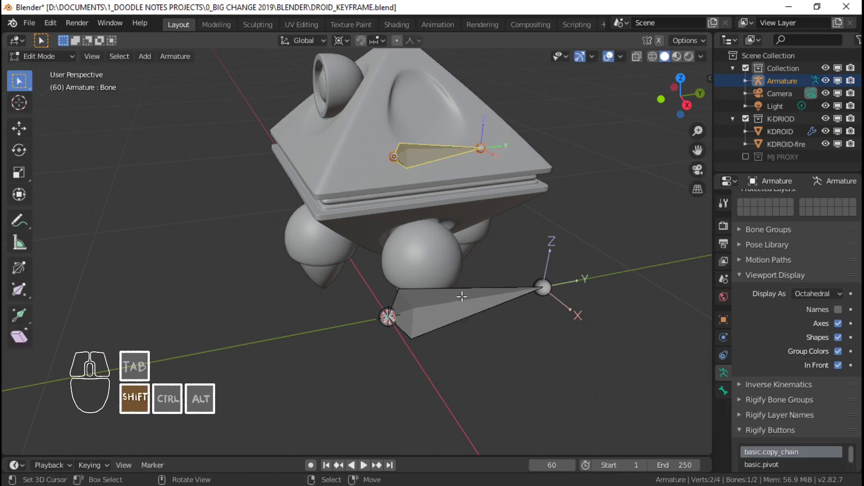
pyautogui.keyDown('shift'); pyautogui.rightClick(462, 297); pyautogui.keyUp('shift')
pyautogui.hotkey('ctrl', 'p')
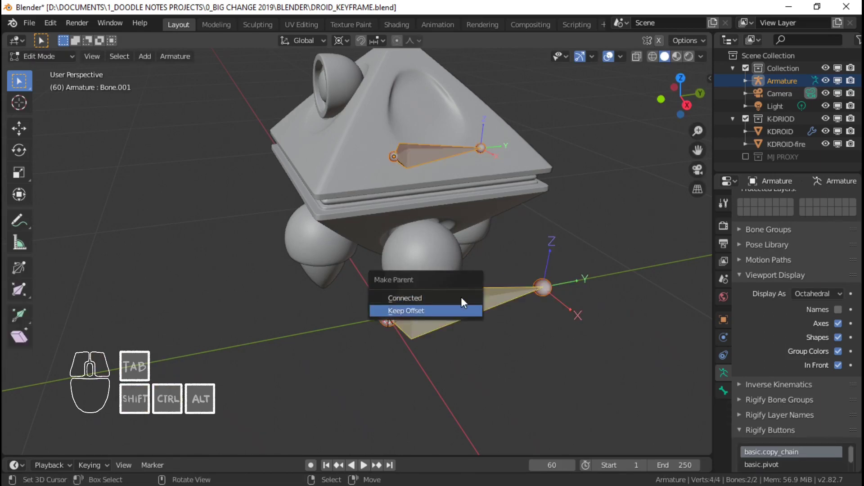
pyautogui.click(460, 310)
# Step: Rename the lower parent bone at the world origin
pyautogui.keyDown('shift'); pyautogui.moveTo(449, 154); pyautogui.dragTo(463, 164, button='middle'); pyautogui.keyUp('shift')
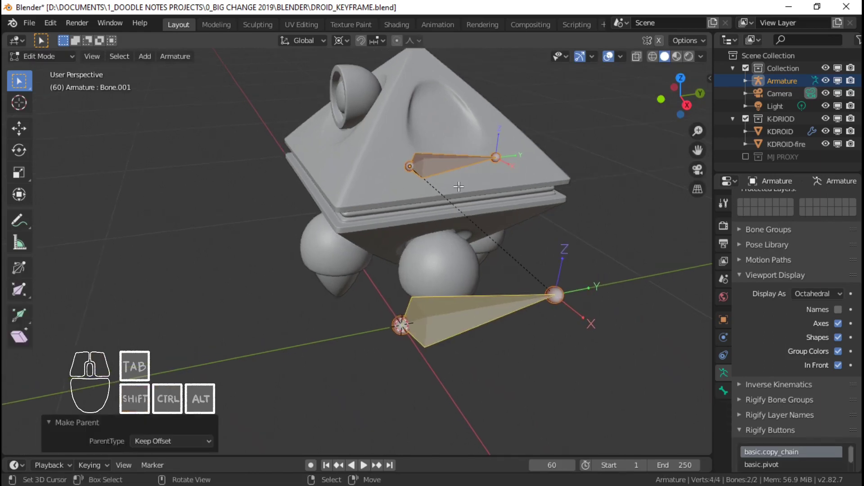
pyautogui.rightClick(451, 163)
pyautogui.rightClick(474, 297)
pyautogui.press('F2')
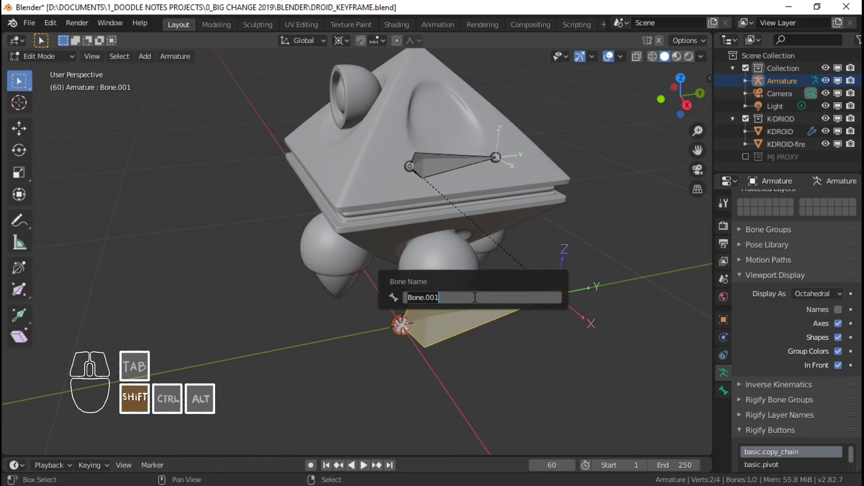
pyautogui.write('KDROI')
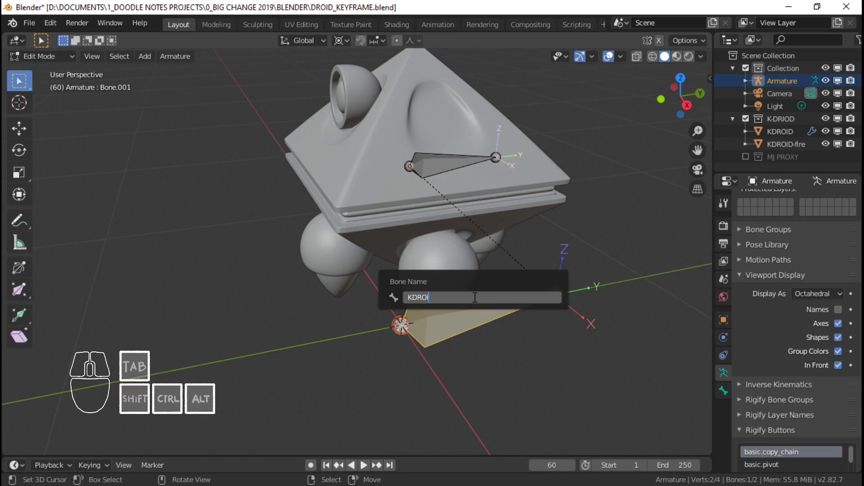
pyautogui.hotkey('ctrl', 'BackSpace')
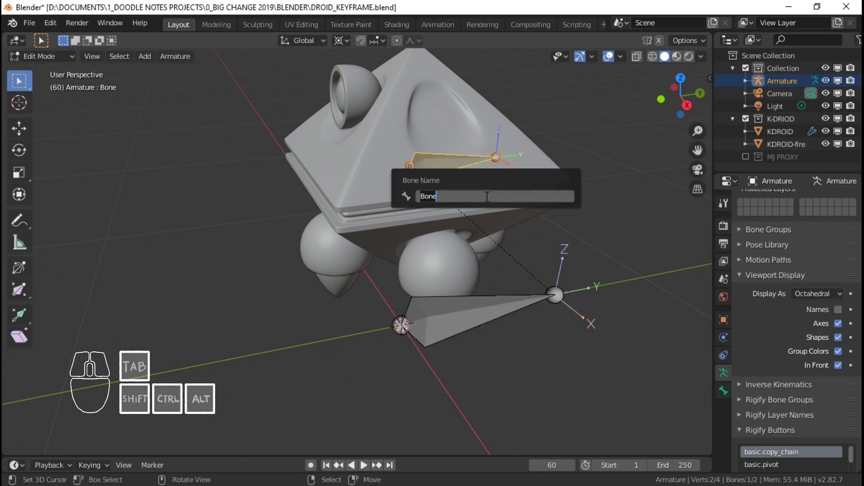
# Step: Rename the upper bone as body and save the file
pyautogui.write('body')
pyautogui.press('Return')
pyautogui.hotkey('ctrl', 's')
# Step: Leave the armature's editing, select the KDROID mesh and put it in Edit Mode near the eye
pyautogui.scroll(-1, 491, 197)
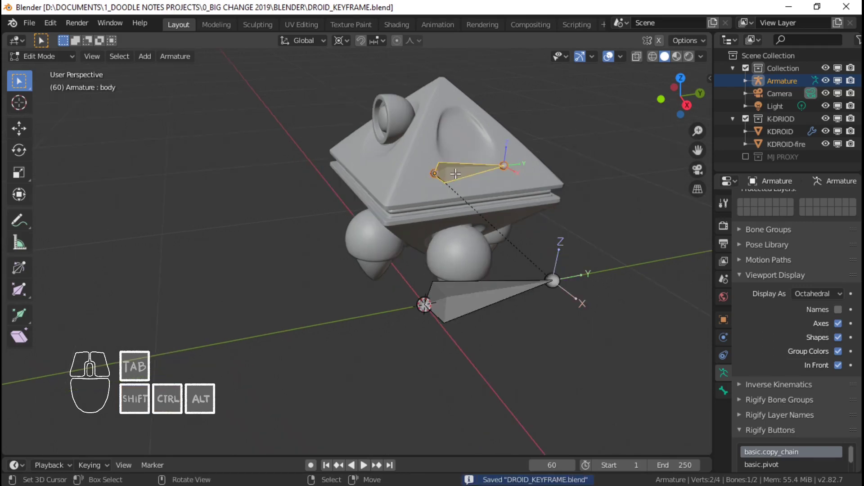
pyautogui.press('KP_3')
pyautogui.keyDown('shift'); pyautogui.moveTo(460, 212); pyautogui.dragTo(508, 392, button='middle'); pyautogui.keyUp('shift')
pyautogui.scroll(3, 474, 244)
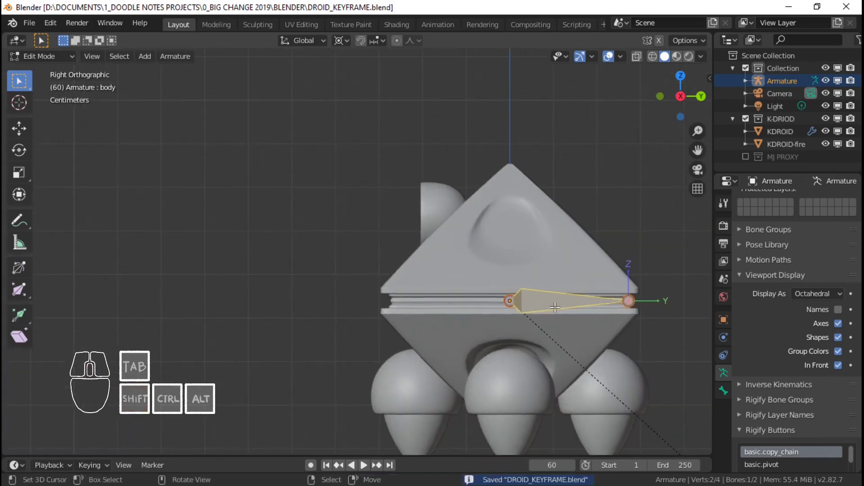
pyautogui.hotkey('ctrl', 'Tab')
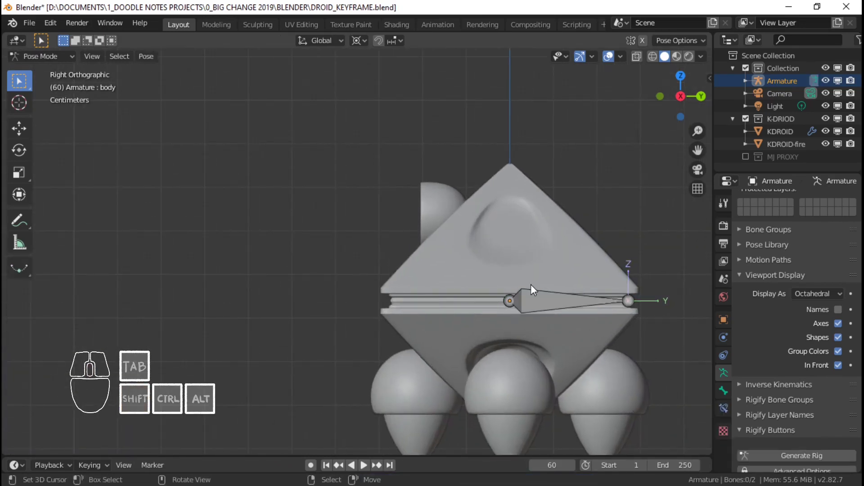
pyautogui.press('Tab')
pyautogui.scroll(1, 503, 232)
pyautogui.press('Tab')
pyautogui.keyDown('shift'); pyautogui.moveTo(504, 233); pyautogui.dragTo(425, 213, button='middle'); pyautogui.keyUp('shift')
pyautogui.hotkey('ctrl', 'Tab')
pyautogui.rightClick(455, 218)
pyautogui.press('Tab')
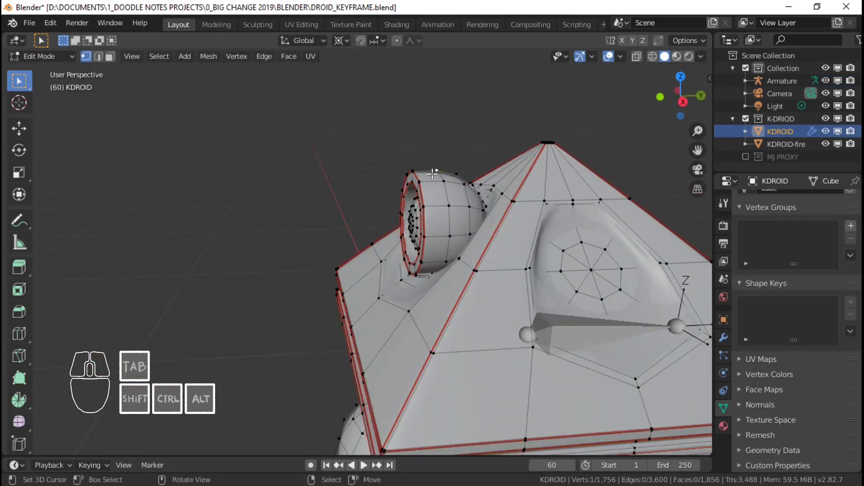
# Step: Try selecting an edge loop on the eye with X-ray on, clear the selection and turn X-ray off
pyautogui.moveTo(504, 236); pyautogui.dragTo(468, 259, button='middle')
pyautogui.scroll(5, 473, 264)
pyautogui.scroll(-2, 463, 306)
pyautogui.click(634, 58)
pyautogui.moveTo(495, 216); pyautogui.dragTo(441, 248, button='middle')
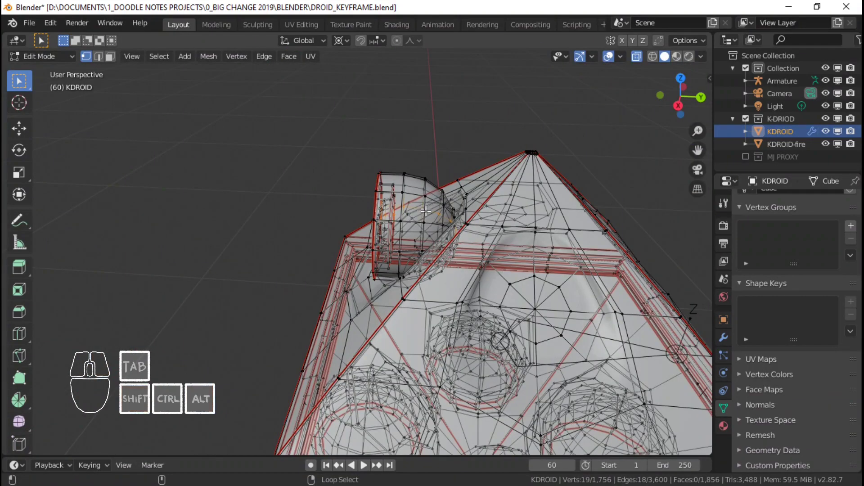
pyautogui.scroll(3, 450, 202)
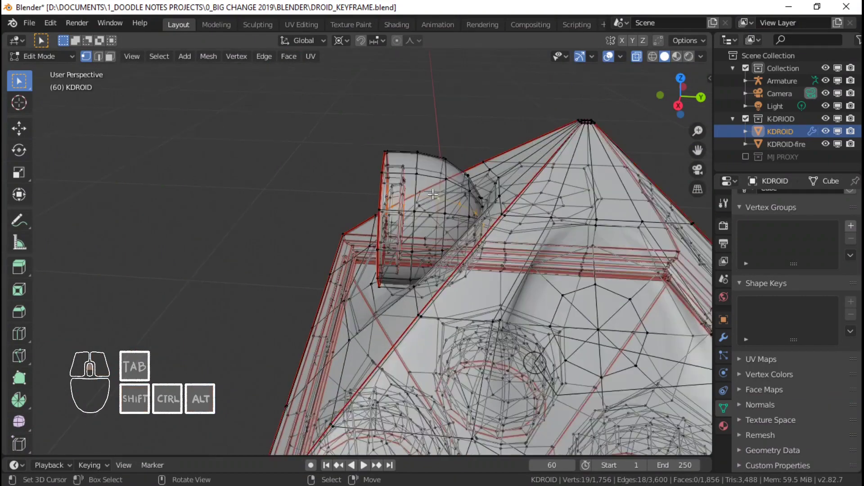
pyautogui.hotkey('alt', 'a')
pyautogui.click(634, 56)
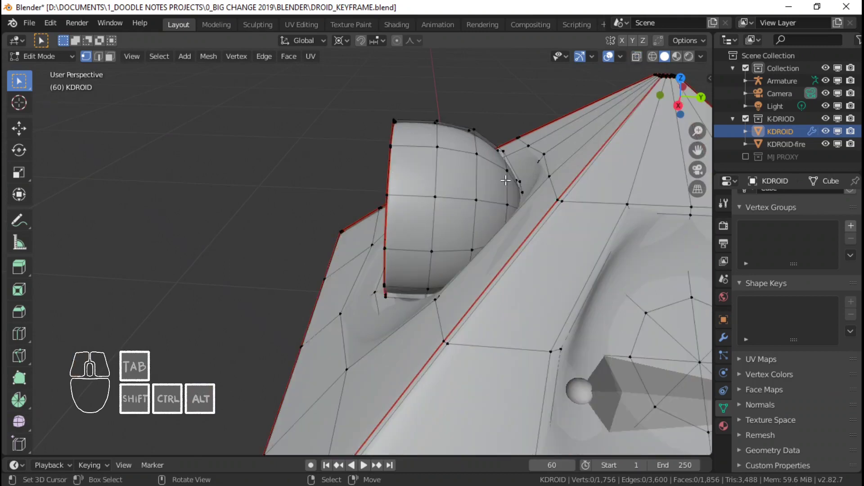
# Step: Select the edge loop around the rear part of the eye and snap the 3D cursor to it
pyautogui.keyDown('alt'); pyautogui.keyDown('shift'); pyautogui.rightClick(478, 175); pyautogui.keyUp('shift'); pyautogui.keyUp('alt')
pyautogui.scroll(-5, 476, 175)
pyautogui.moveTo(474, 175)
pyautogui.mouseDown(button='middle')
pyautogui.moveTo(566, 187)
pyautogui.moveTo(486, 184)
pyautogui.mouseUp(button='middle')
pyautogui.hotkey('shift', 's')
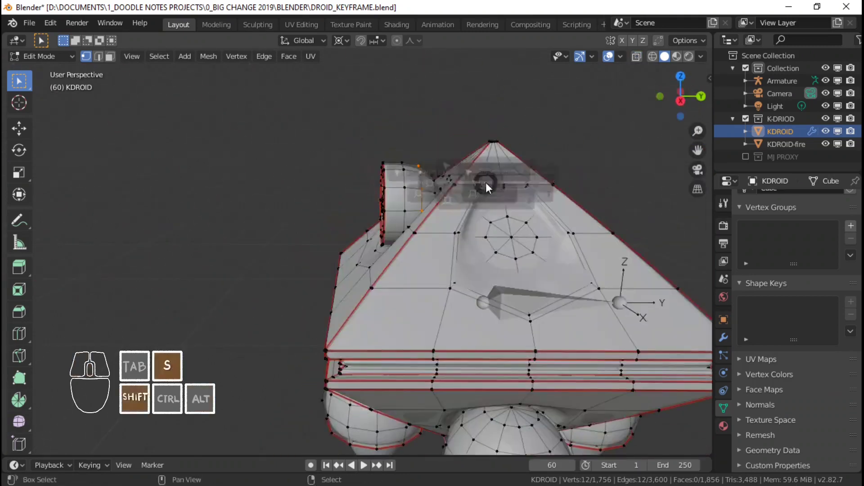
pyautogui.click(478, 268)
# Step: Set the transform pivot point to the 3D Cursor
pyautogui.keyDown('shift'); pyautogui.moveTo(459, 230); pyautogui.dragTo(459, 249, button='middle'); pyautogui.keyUp('shift')
pyautogui.scroll(3, 459, 249)
pyautogui.moveTo(460, 249); pyautogui.dragTo(449, 359, button='middle')
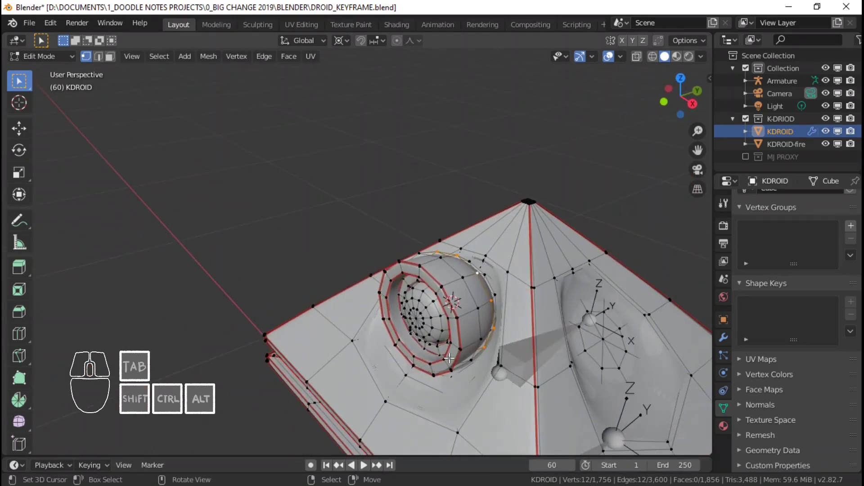
pyautogui.press('.')
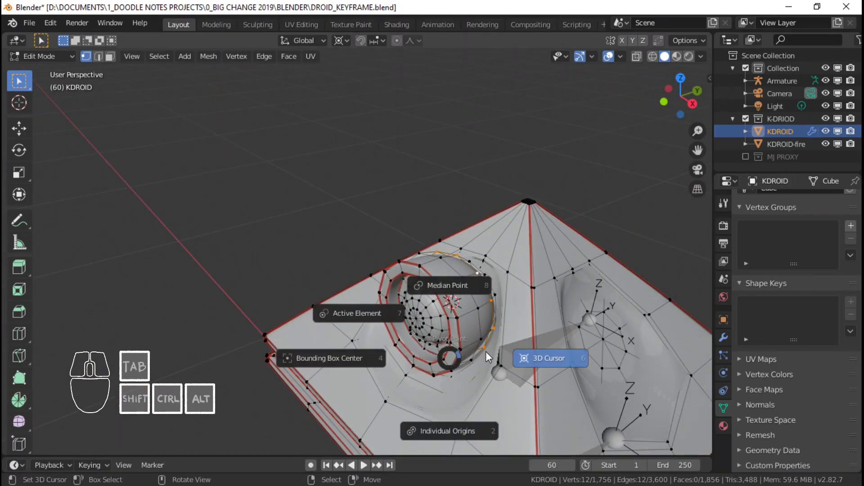
pyautogui.click(541, 357)
# Step: Select all linked geometry of the eye and try a trackball rotation around the 3D cursor
pyautogui.hotkey('ctrl', 'l')
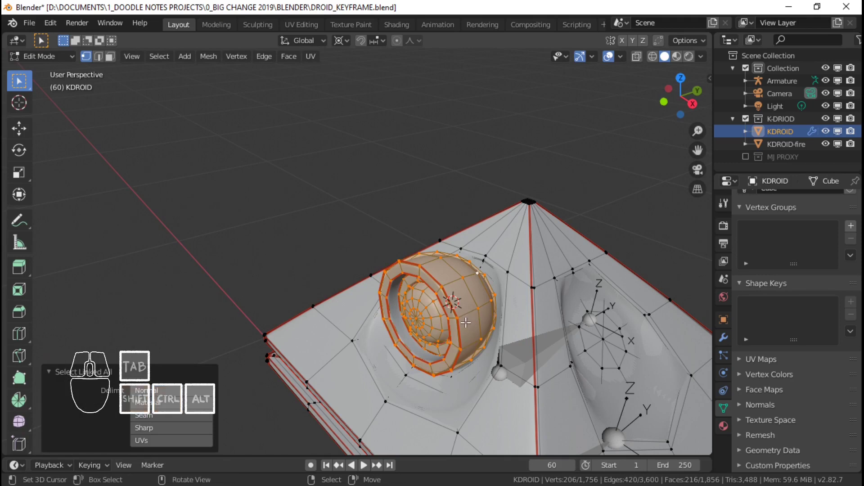
pyautogui.moveTo(465, 322); pyautogui.dragTo(522, 319, button='middle')
pyautogui.keyDown('shift'); pyautogui.moveTo(522, 318); pyautogui.dragTo(480, 299, button='middle'); pyautogui.keyUp('shift')
pyautogui.scroll(1, 481, 300)
pyautogui.press('r')
pyautogui.press('r')
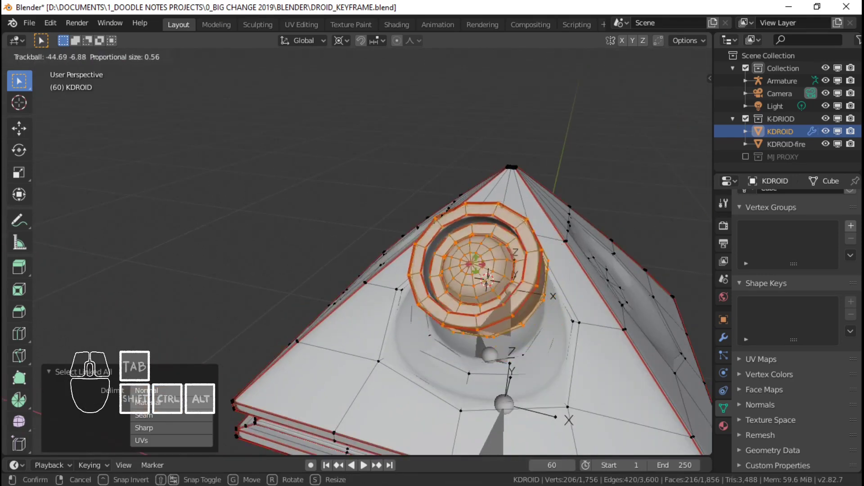
pyautogui.rightClick(500, 263)
# Step: Test further trackball rotations of the eye from an angled view and from the right orthographic view
pyautogui.moveTo(509, 261); pyautogui.dragTo(462, 261, button='middle')
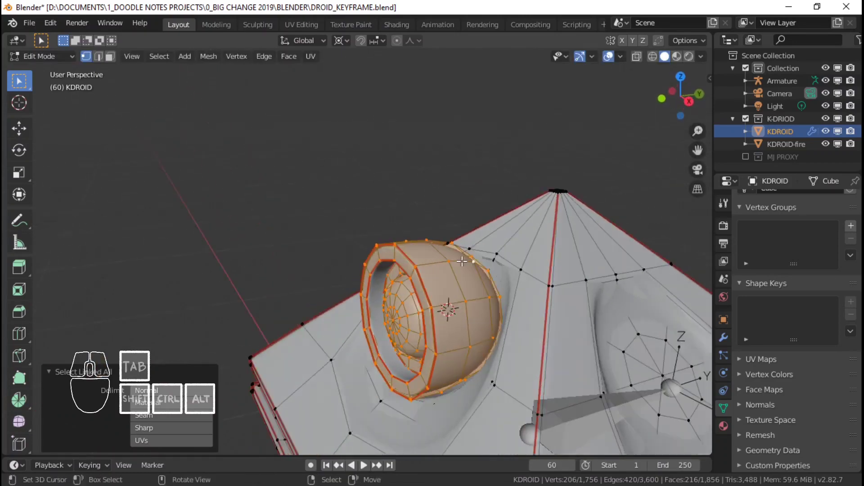
pyautogui.press('r')
pyautogui.press('r')
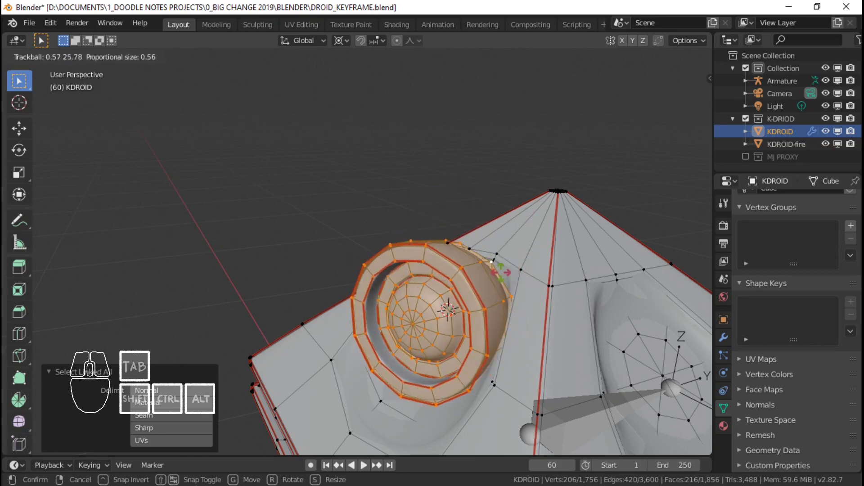
pyautogui.rightClick(449, 269)
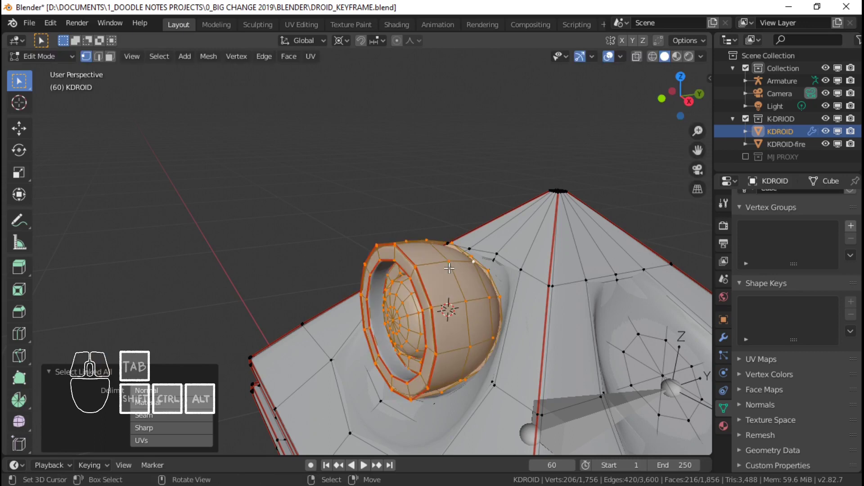
pyautogui.press('KP_3')
pyautogui.scroll(2, 450, 267)
pyautogui.press('r')
pyautogui.press('r')
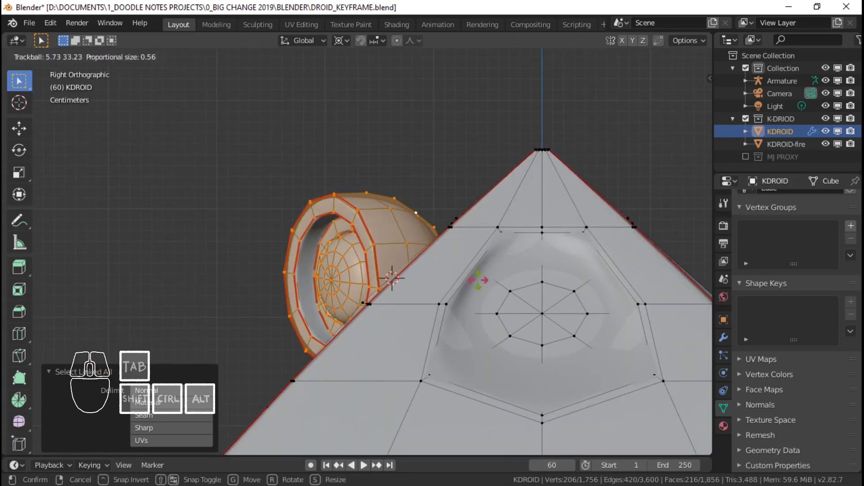
pyautogui.rightClick(478, 280)
# Step: Select two adjacent edge loops around the middle of the eye shell and snap the 3D cursor to them
pyautogui.scroll(1, 398, 228)
pyautogui.hotkey('alt', 'a')
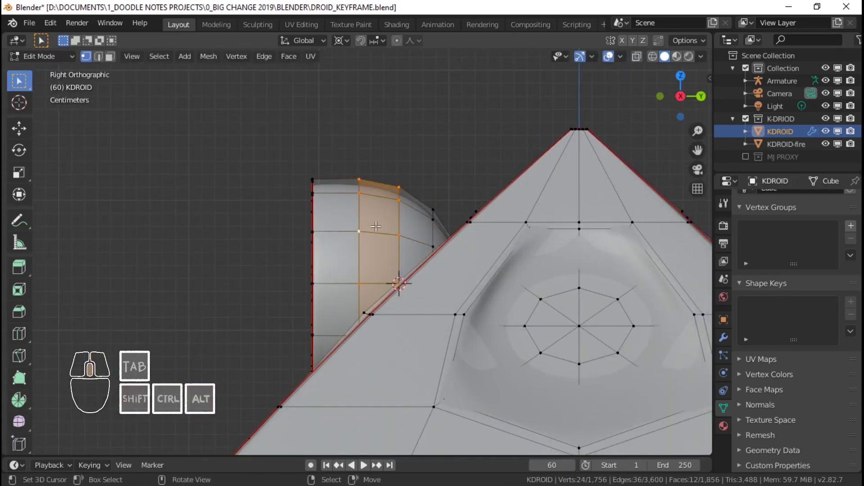
pyautogui.moveTo(376, 226); pyautogui.dragTo(446, 274, button='middle')
pyautogui.hotkey('shift', 's')
pyautogui.click(450, 320)
pyautogui.scroll(-4, 451, 341)
pyautogui.keyDown('shift'); pyautogui.moveTo(456, 331); pyautogui.dragTo(451, 303, button='middle'); pyautogui.keyUp('shift')
pyautogui.hotkey('shift', 's')
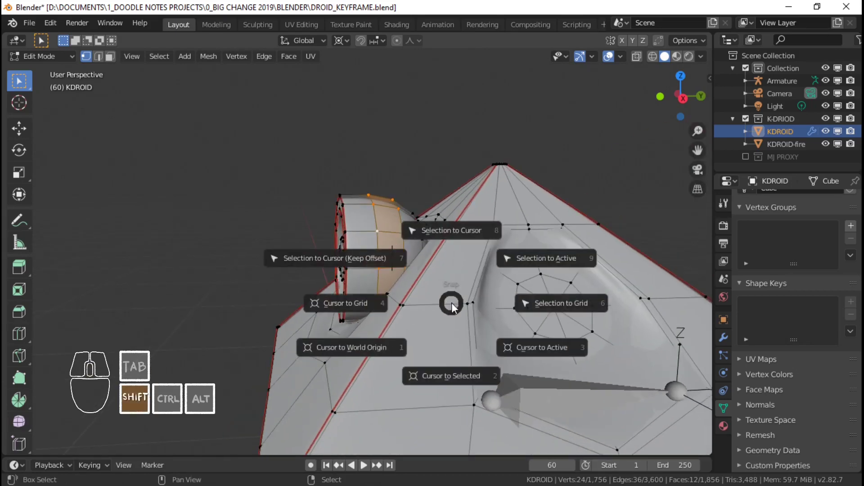
pyautogui.click(453, 370)
# Step: Select the whole linked eye, try rotating it about global Z around the new cursor position and undo the rotation
pyautogui.hotkey('ctrl', 'l')
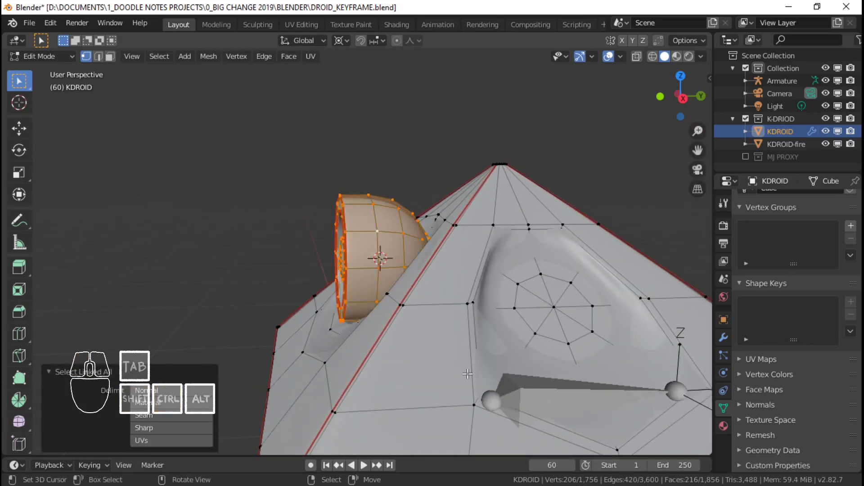
pyautogui.scroll(3, 428, 263)
pyautogui.moveTo(428, 264); pyautogui.dragTo(567, 302, button='middle')
pyautogui.press('r')
pyautogui.press('z')
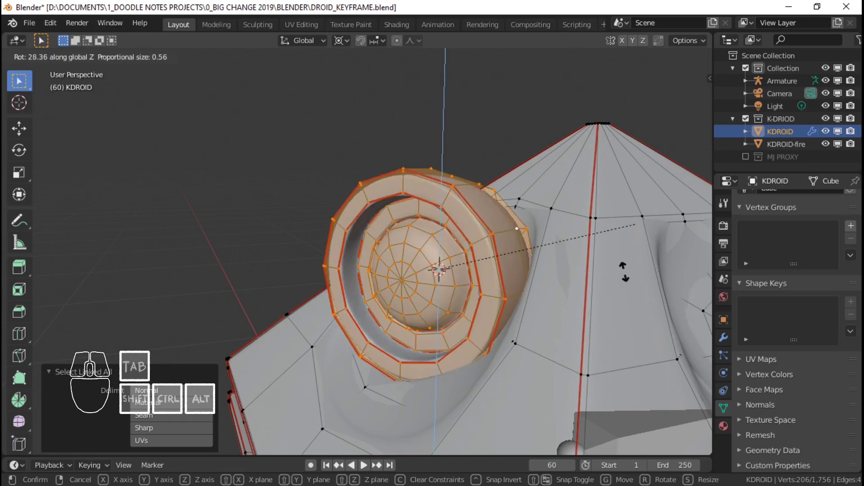
pyautogui.press('r')
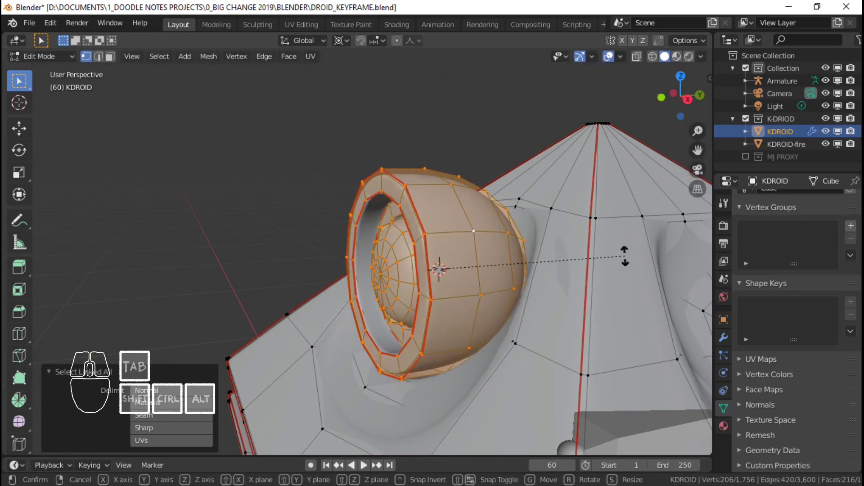
pyautogui.hotkey('ctrl', 'z')
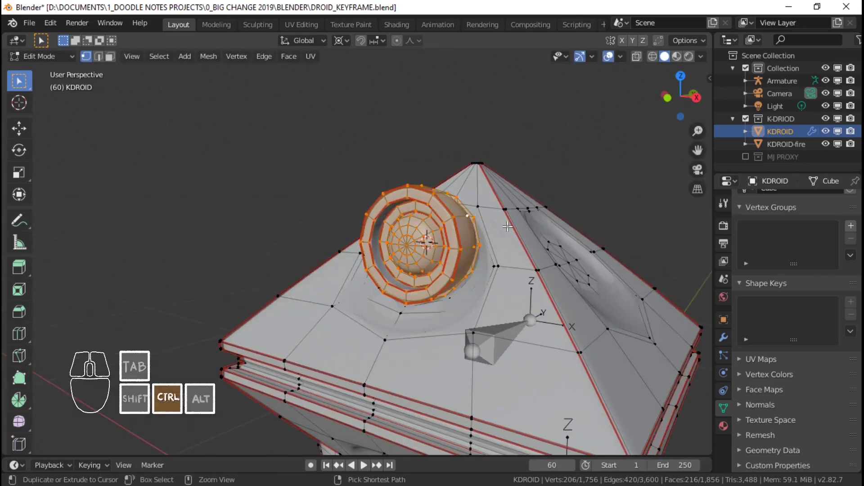
# Step: Return the KDROID mesh to Object Mode and select the armature
pyautogui.scroll(2, 512, 236)
pyautogui.moveTo(512, 236); pyautogui.dragTo(426, 303, button='middle')
pyautogui.scroll(-3, 472, 269)
pyautogui.scroll(1, 472, 269)
pyautogui.press('Tab')
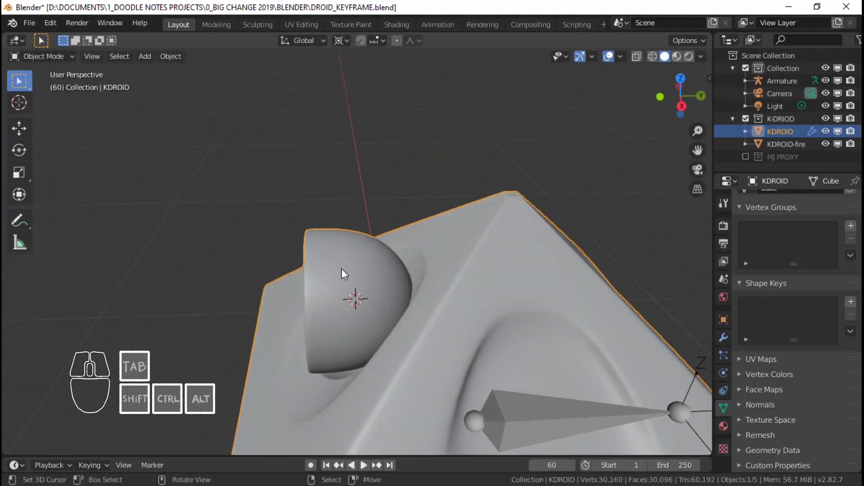
pyautogui.keyDown('shift'); pyautogui.moveTo(346, 323); pyautogui.dragTo(353, 285, button='middle'); pyautogui.keyUp('shift')
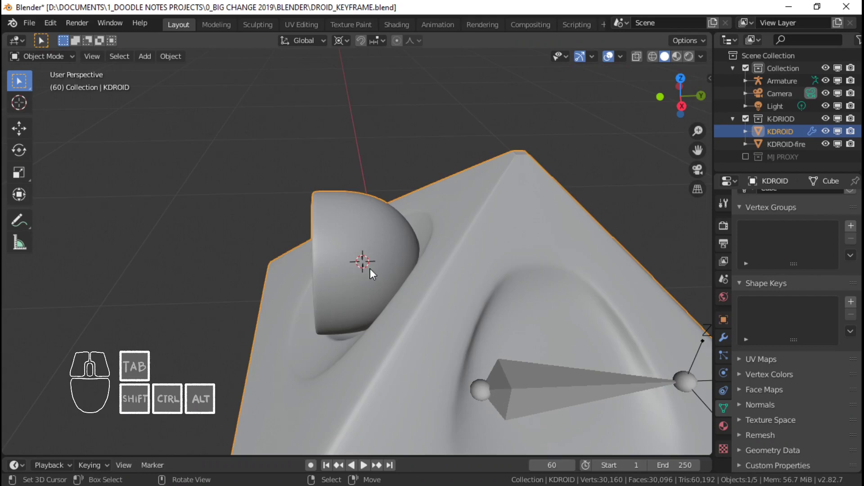
pyautogui.click(535, 380)
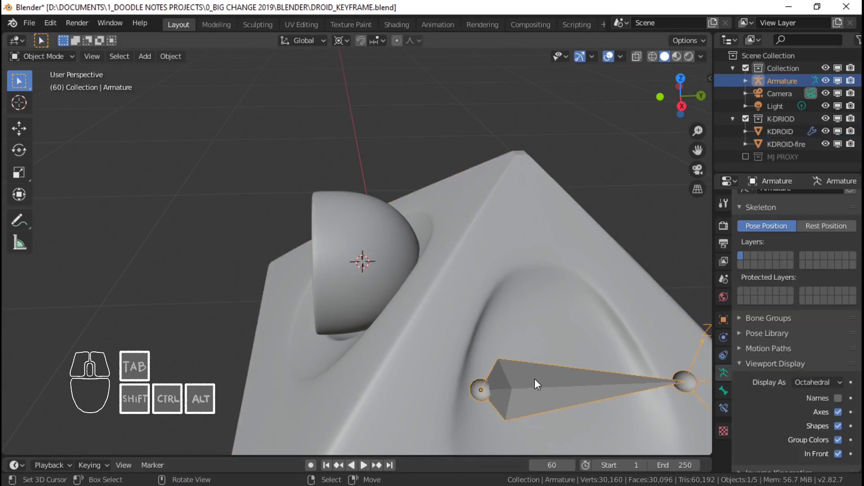
# Step: Select the body bone in Pose Mode and open the armature in Edit Mode, seen from the right
pyautogui.hotkey('ctrl', 'Tab')
pyautogui.scroll(-3, 534, 380)
pyautogui.moveTo(483, 371); pyautogui.dragTo(485, 368, button='middle')
pyautogui.rightClick(490, 332)
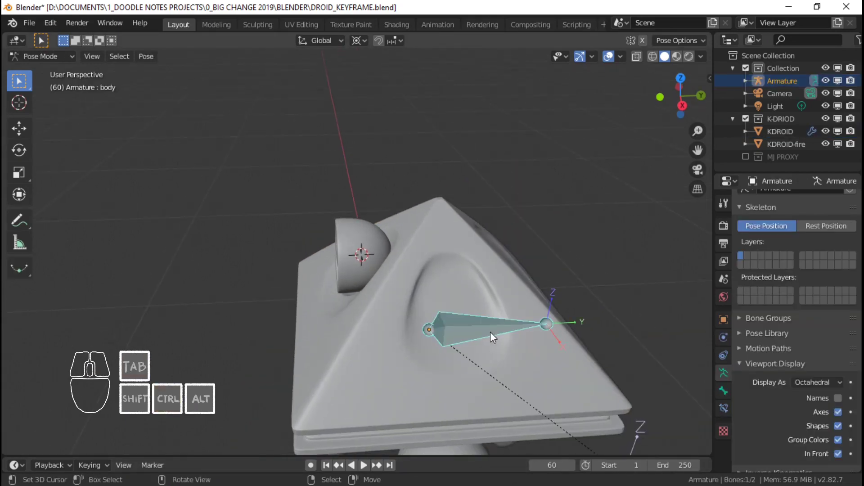
pyautogui.press('Tab')
pyautogui.keyDown('shift'); pyautogui.moveTo(440, 309); pyautogui.dragTo(449, 311, button='middle'); pyautogui.keyUp('shift')
pyautogui.press('KP_3')
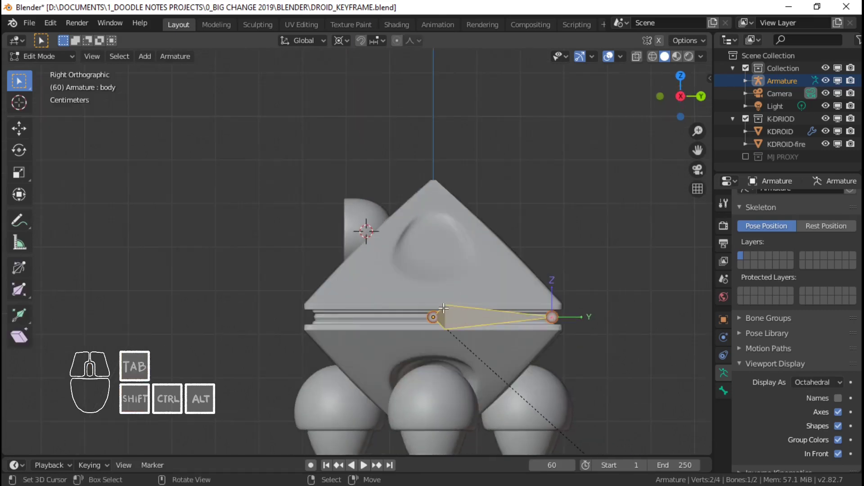
# Step: Add a new bone to the armature at the 3D cursor in the eye's pivot
pyautogui.keyDown('shift'); pyautogui.moveTo(438, 267); pyautogui.dragTo(454, 279, button='middle'); pyautogui.keyUp('shift')
pyautogui.scroll(2, 452, 270)
pyautogui.hotkey('shift', 'a')
pyautogui.scroll(-3, 435, 201)
pyautogui.keyDown('shift'); pyautogui.moveTo(435, 200); pyautogui.dragTo(441, 262, button='middle'); pyautogui.keyUp('shift')
pyautogui.rightClick(401, 166)
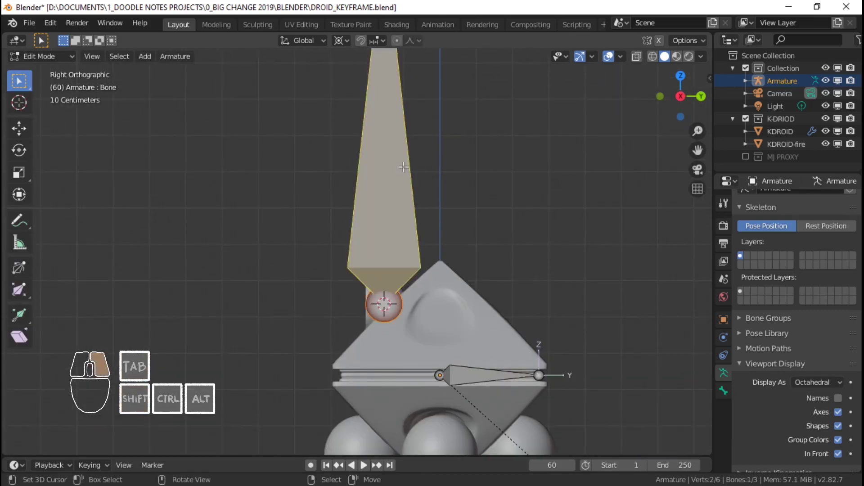
pyautogui.scroll(-3, 405, 161)
pyautogui.scroll(-3, 406, 161)
pyautogui.keyDown('shift'); pyautogui.moveTo(406, 161); pyautogui.dragTo(407, 195, button='middle'); pyautogui.keyUp('shift')
pyautogui.scroll(3, 407, 193)
pyautogui.rightClick(380, 130)
pyautogui.press('g')
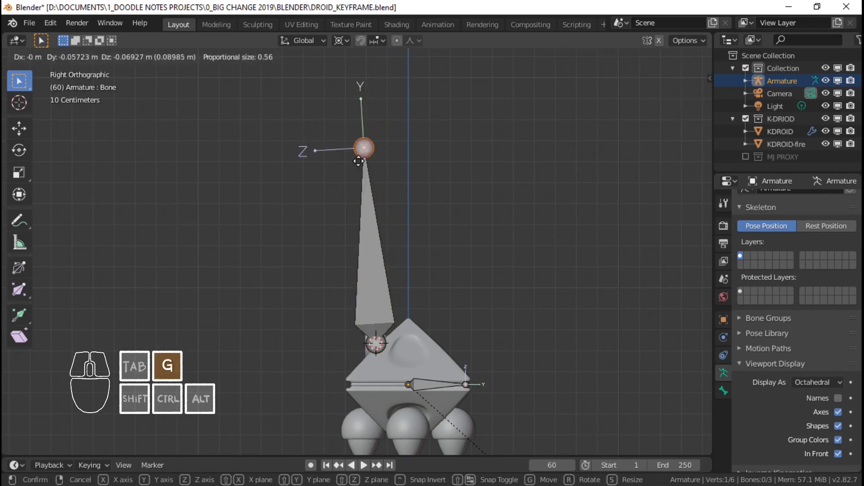
pyautogui.rightClick(335, 300)
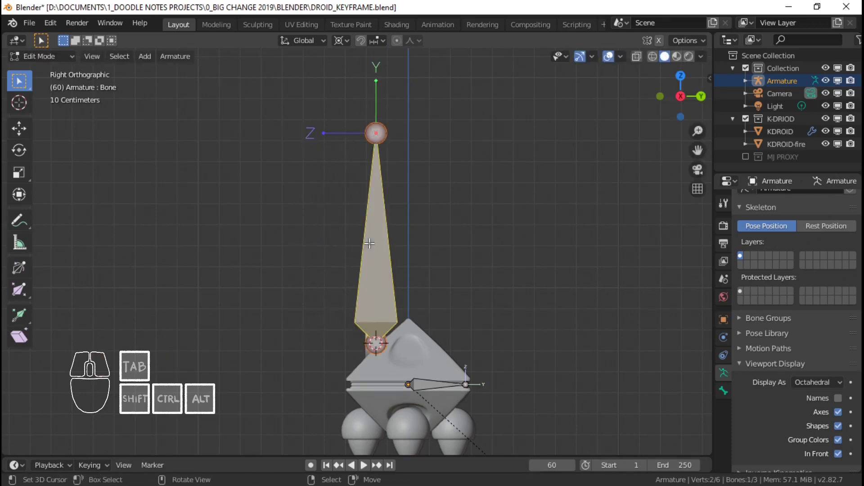
# Step: Rotate the new eye bone by -90° to point forward and shorten it by moving its tip along global Y
pyautogui.write('r90')
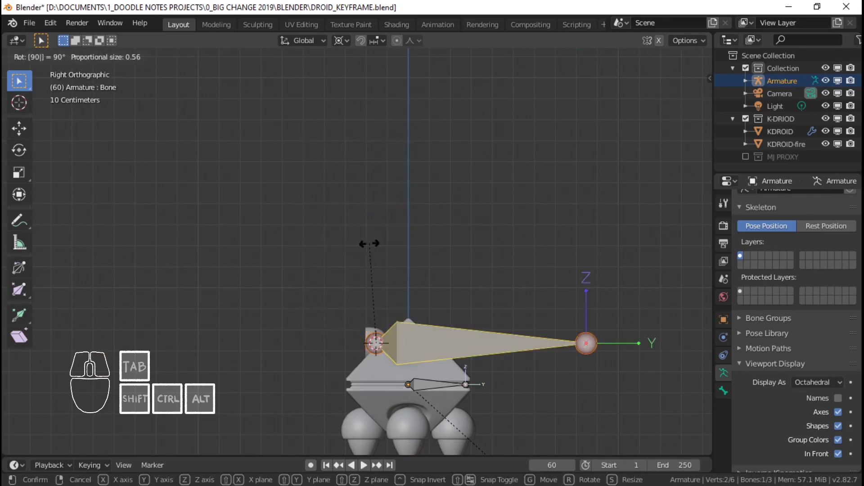
pyautogui.write('-')
pyautogui.press('Return')
pyautogui.scroll(3, 386, 248)
pyautogui.keyDown('shift'); pyautogui.moveTo(399, 325); pyautogui.dragTo(471, 277, button='middle'); pyautogui.keyUp('shift')
pyautogui.rightClick(97, 324)
pyautogui.press('g')
pyautogui.press('y')
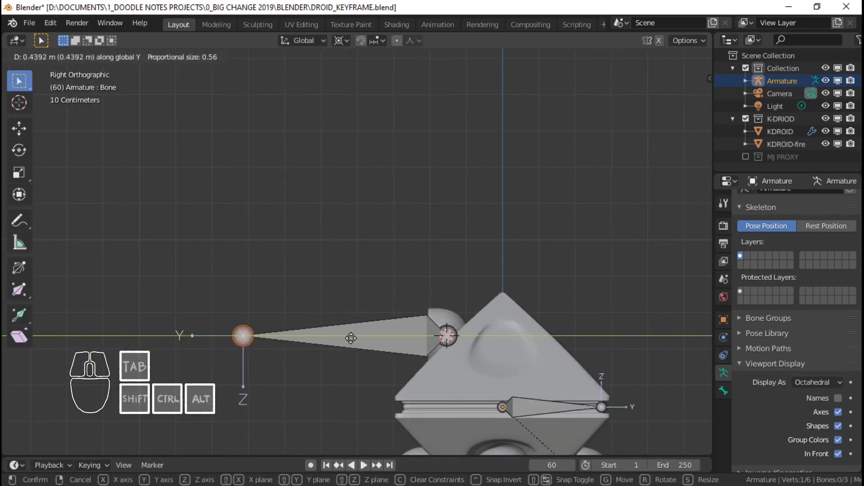
pyautogui.click(516, 347)
# Step: Rename the short eye bone as laser
pyautogui.scroll(3, 504, 351)
pyautogui.keyDown('shift'); pyautogui.moveTo(464, 366); pyautogui.dragTo(371, 243, button='middle'); pyautogui.keyUp('shift')
pyautogui.rightClick(396, 273)
pyautogui.scroll(4, 387, 272)
pyautogui.moveTo(377, 266); pyautogui.dragTo(380, 280, button='middle')
pyautogui.scroll(-6, 388, 288)
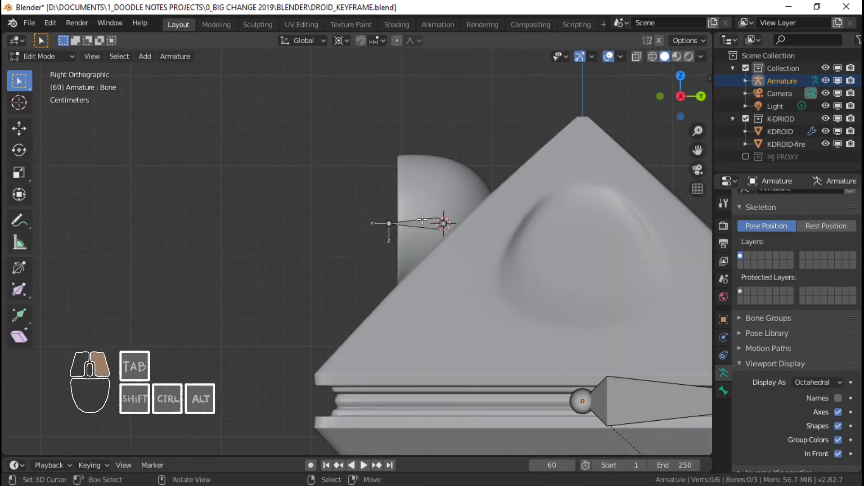
pyautogui.press('F2')
pyautogui.write('lase')
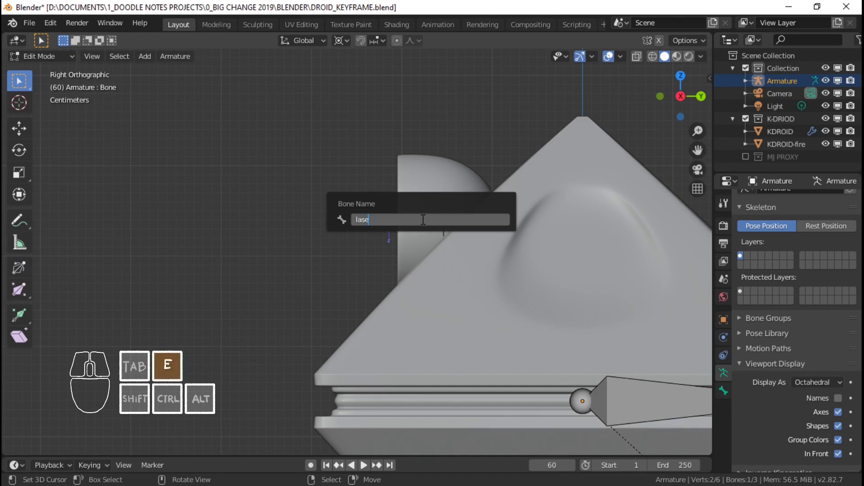
pyautogui.write('r')
pyautogui.press('Return')
# Step: Leave bone editing and return the armature to Object Mode
pyautogui.scroll(-4, 475, 237)
pyautogui.keyDown('shift'); pyautogui.moveTo(501, 342); pyautogui.dragTo(492, 271, button='middle'); pyautogui.keyUp('shift')
pyautogui.press('Tab')
pyautogui.scroll(-1, 459, 306)
pyautogui.rightClick(449, 318)
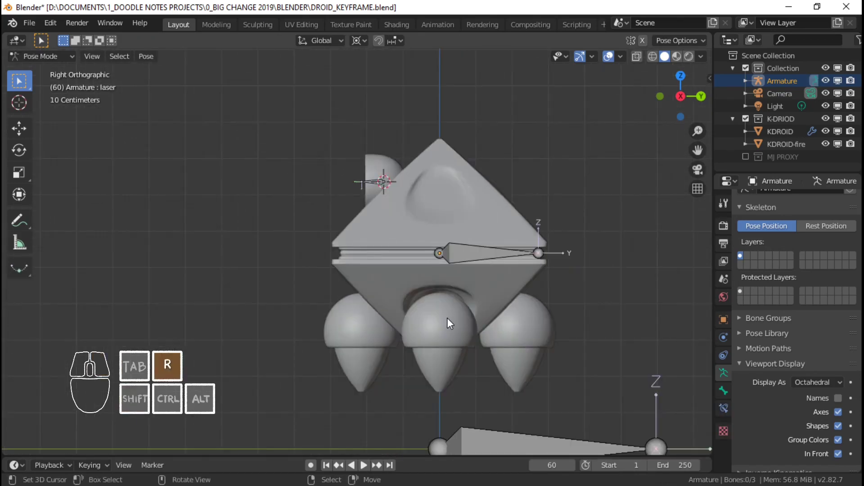
pyautogui.press('Tab')
pyautogui.scroll(2, 443, 309)
pyautogui.press('Tab')
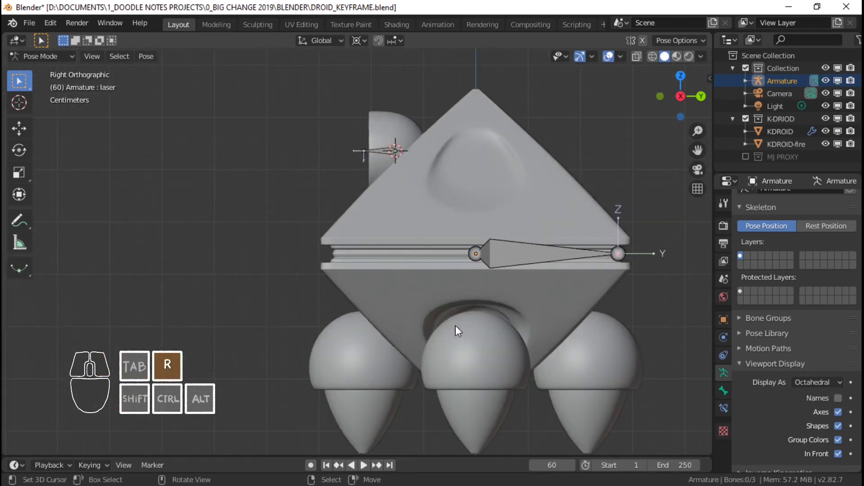
pyautogui.rightClick(512, 248)
pyautogui.hotkey('ctrl', 'Tab')
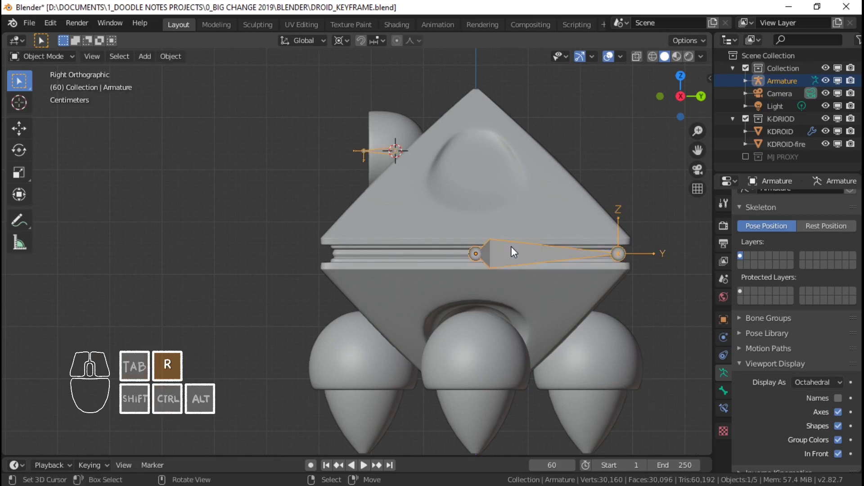
# Step: Open the KDROID mesh in Edit Mode and snap the 3D cursor to the vertex on top of the front leg's dome
pyautogui.rightClick(396, 251)
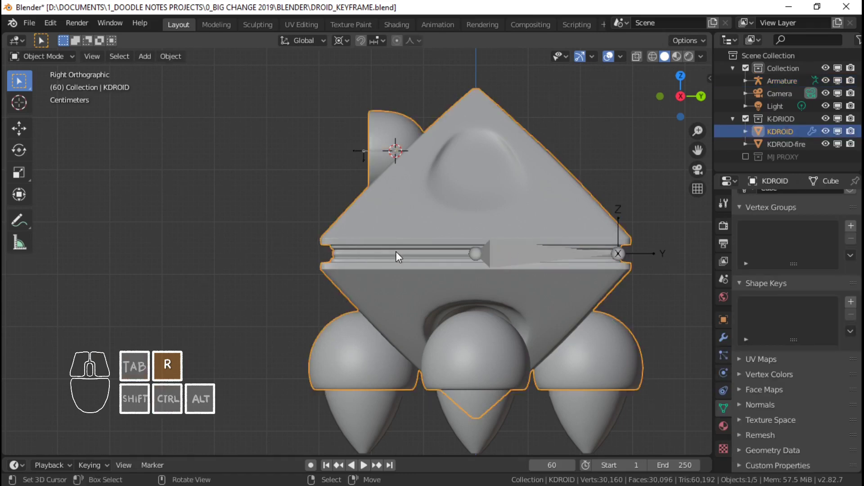
pyautogui.press('Tab')
pyautogui.keyDown('shift'); pyautogui.moveTo(395, 314); pyautogui.dragTo(446, 304, button='middle'); pyautogui.keyUp('shift')
pyautogui.scroll(2, 397, 297)
pyautogui.hotkey('shift', 's')
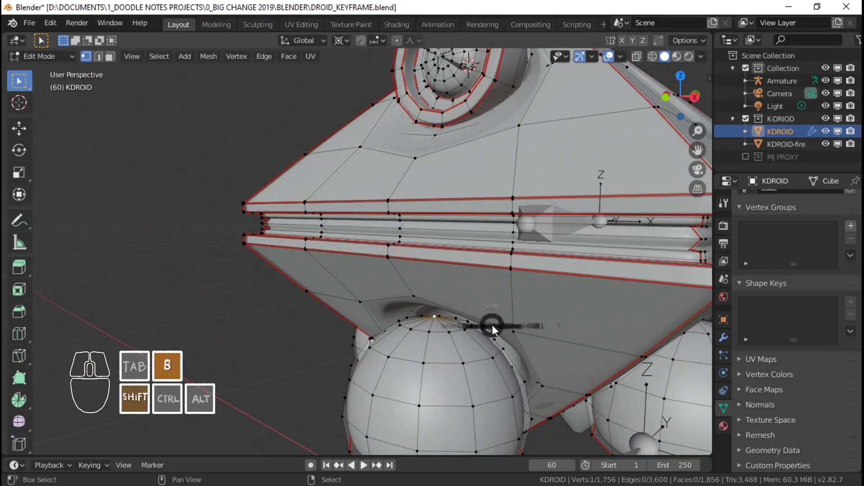
pyautogui.click(505, 399)
# Step: Select the horizontal edge loop around the middle of the front leg's dome and snap the 3D cursor to its centre
pyautogui.keyDown('shift'); pyautogui.moveTo(507, 374); pyautogui.dragTo(507, 311, button='middle'); pyautogui.keyUp('shift')
pyautogui.moveTo(507, 311); pyautogui.dragTo(554, 288, button='middle')
pyautogui.rightClick(447, 267)
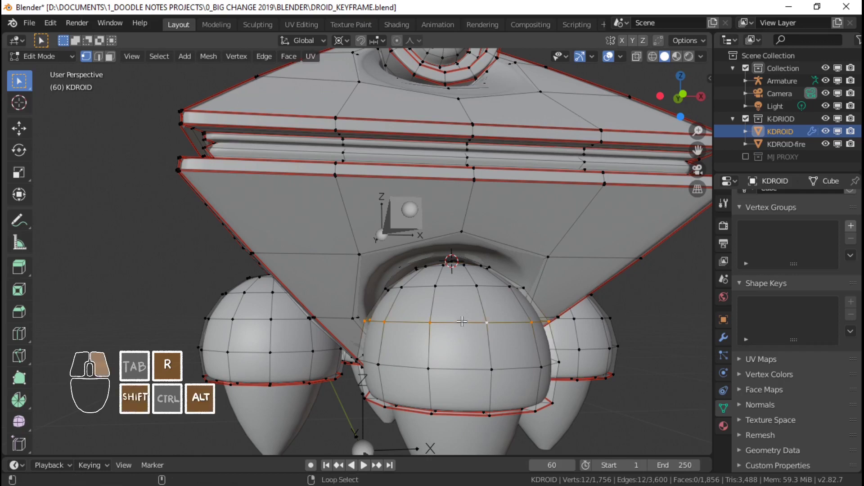
pyautogui.hotkey('shift', 's')
pyautogui.click(460, 393)
# Step: Select the whole linked front leg dome and try trackball-rotating it around the 3D cursor in front view
pyautogui.moveTo(450, 355); pyautogui.dragTo(471, 351, button='middle')
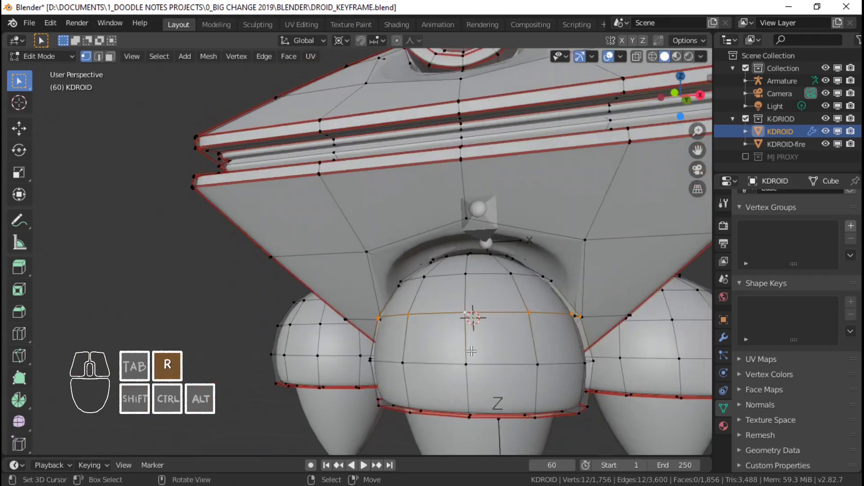
pyautogui.press('KP_3')
pyautogui.press('KP_1')
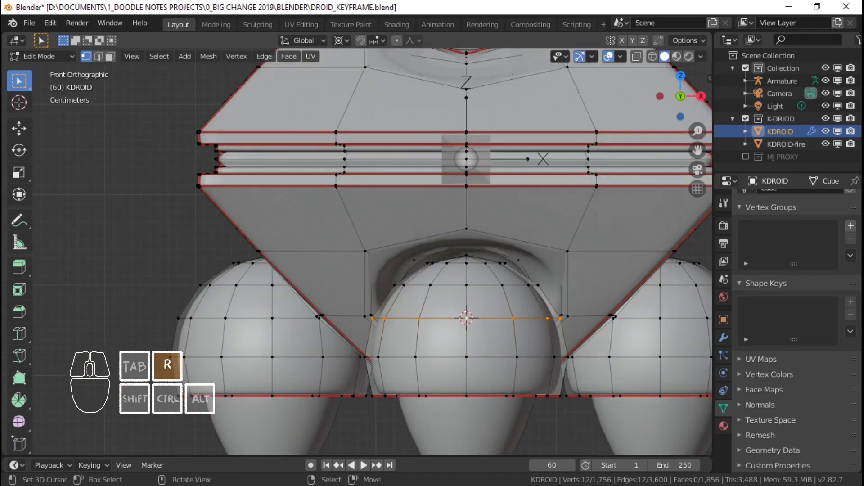
pyautogui.press('r')
pyautogui.press('r')
pyautogui.rightClick(596, 287)
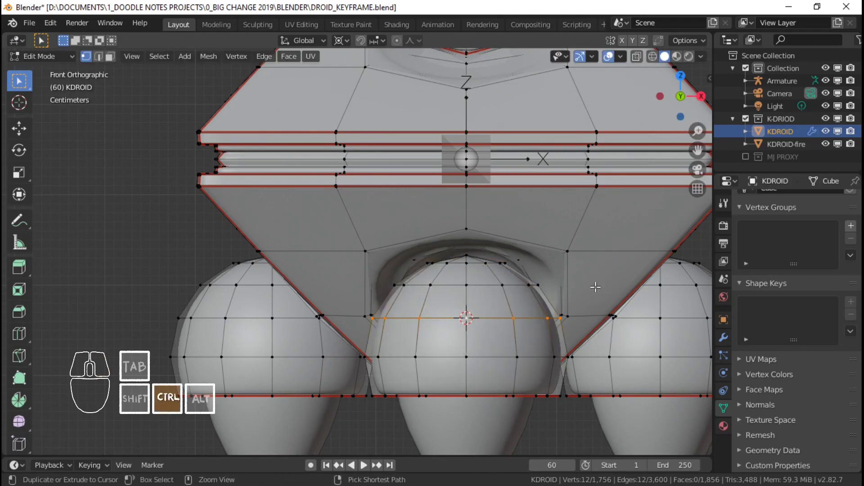
pyautogui.hotkey('ctrl', 'l')
pyautogui.press('r')
pyautogui.press('r')
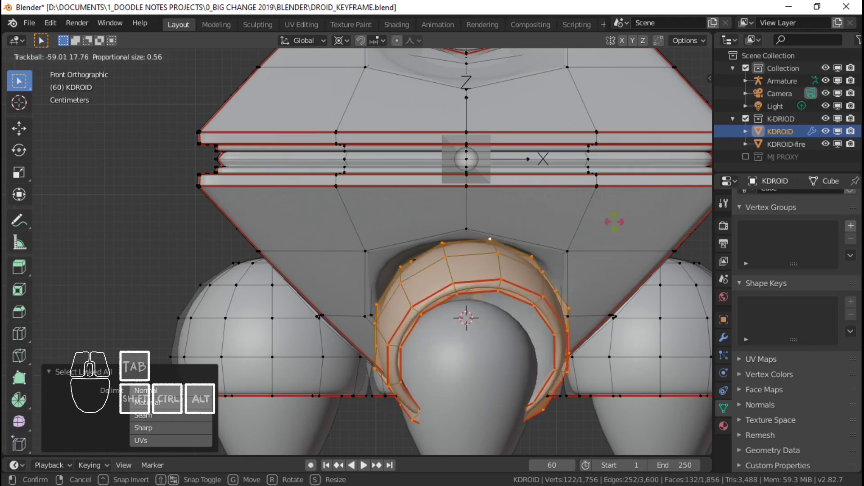
pyautogui.rightClick(543, 261)
pyautogui.scroll(1, 523, 302)
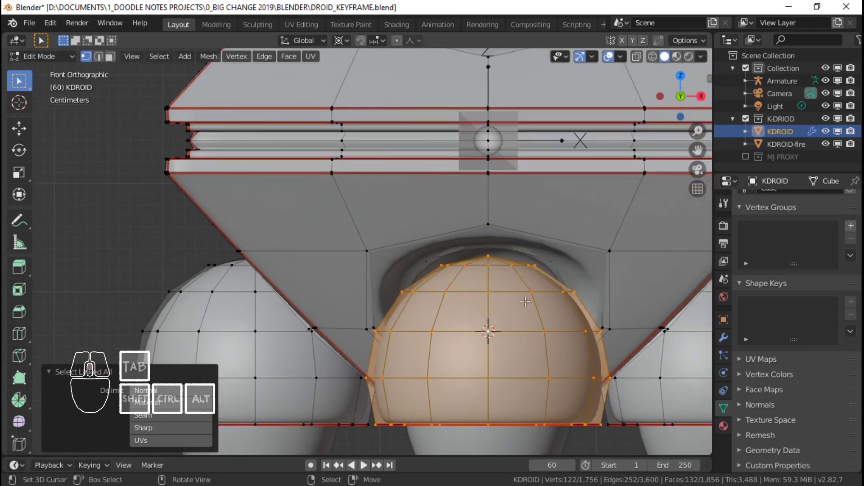
# Step: Return the KDROID mesh to Object Mode and save the file
pyautogui.scroll(-4, 522, 301)
pyautogui.press('Tab')
pyautogui.hotkey('ctrl', 's')
# Step: Select the armature and open it in Edit Mode, seen from the right
pyautogui.scroll(3, 522, 301)
pyautogui.moveTo(522, 301); pyautogui.dragTo(422, 313, button='middle')
pyautogui.scroll(-4, 466, 336)
pyautogui.moveTo(467, 335); pyautogui.dragTo(441, 327, button='middle')
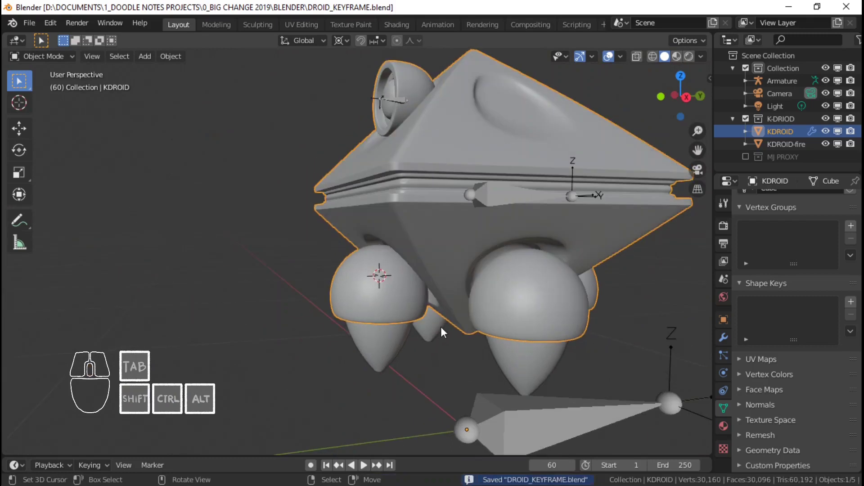
pyautogui.press('KP_3')
pyautogui.rightClick(497, 191)
pyautogui.press('Tab')
# Step: Add a bone at the 3D cursor in the front leg and rotate it 180° to point straight down
pyautogui.scroll(3, 414, 218)
pyautogui.keyDown('shift'); pyautogui.moveTo(414, 218); pyautogui.dragTo(432, 265, button='middle'); pyautogui.keyUp('shift')
pyautogui.scroll(-3, 430, 239)
pyautogui.scroll(1, 432, 265)
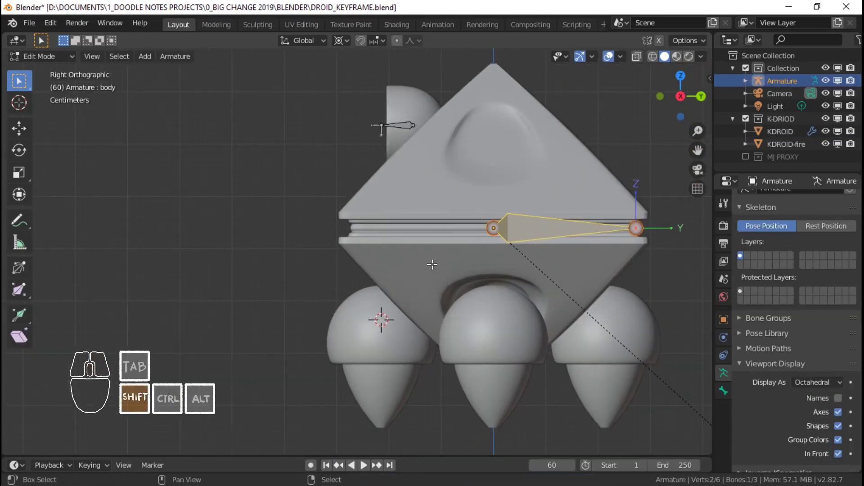
pyautogui.hotkey('shift', 'a')
pyautogui.scroll(-2, 430, 192)
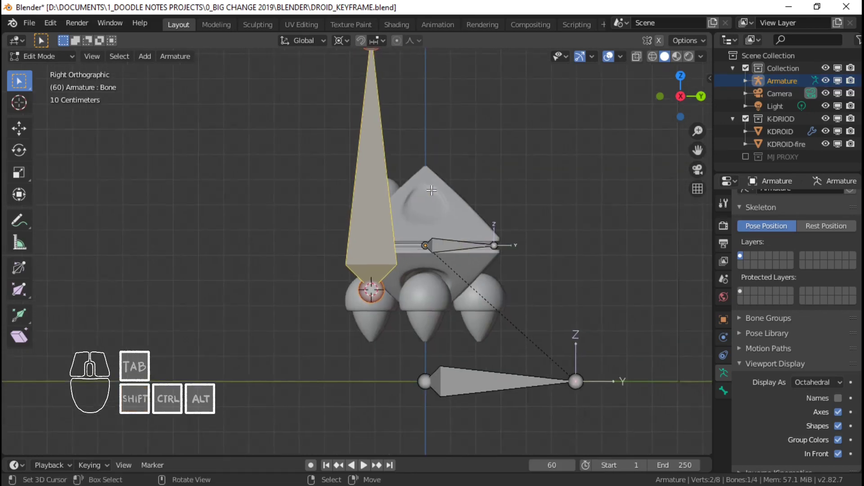
pyautogui.press('r')
pyautogui.write('ze: 0.56')
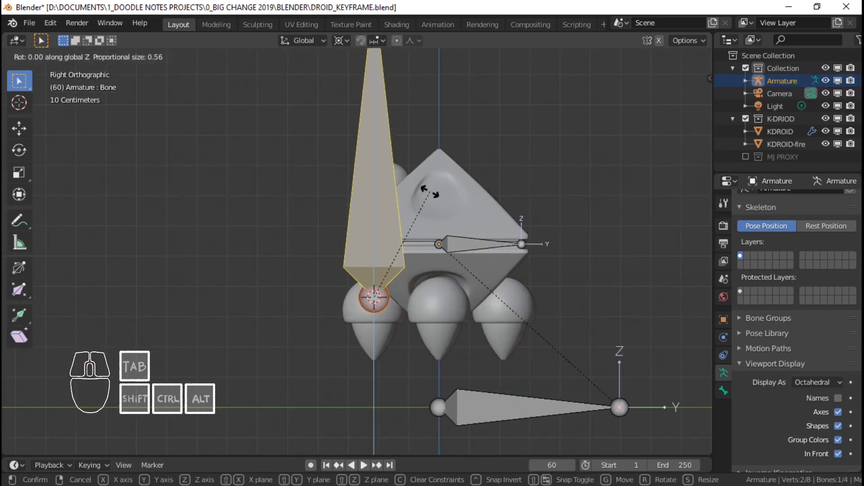
pyautogui.write('180')
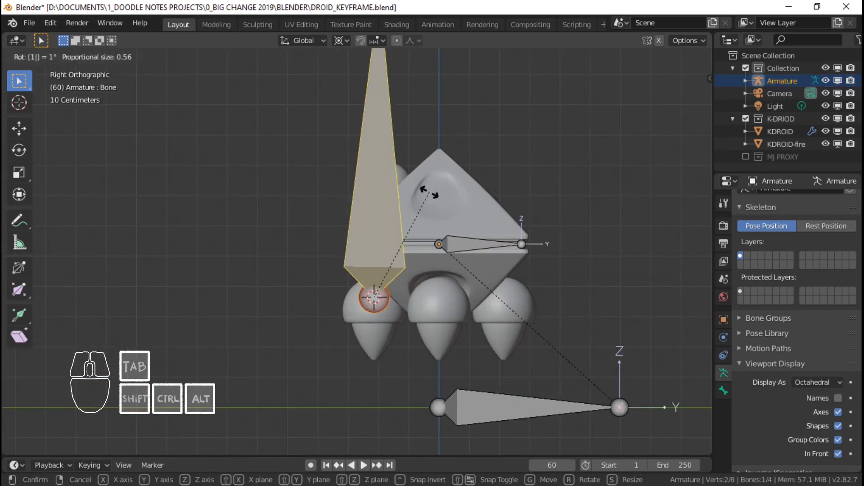
pyautogui.press('Return')
# Step: Shorten the front leg bone by moving its tip up along global Z to just below the leg's point
pyautogui.keyDown('shift'); pyautogui.moveTo(426, 289); pyautogui.dragTo(430, 221, button='middle'); pyautogui.keyUp('shift')
pyautogui.scroll(-3, 429, 220)
pyautogui.rightClick(378, 408)
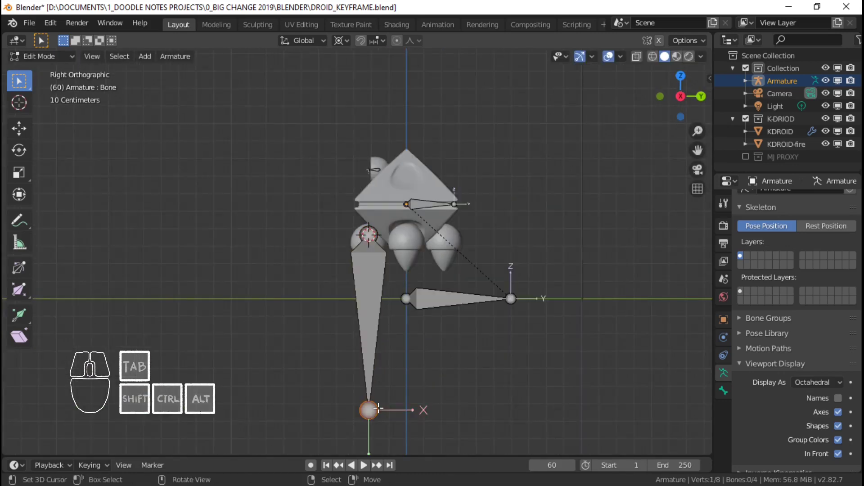
pyautogui.press('g')
pyautogui.press('z')
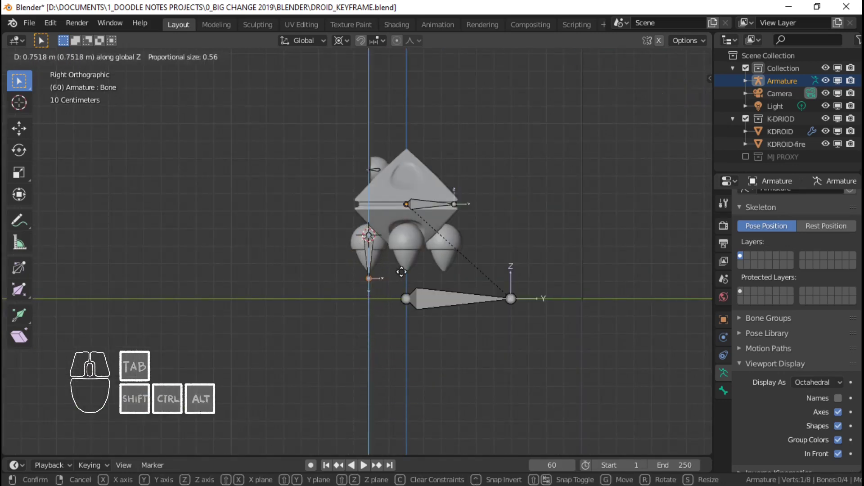
# Step: Move the front rocket bone's tip along global Z so the bone reaches the rocket's lower point, and leave Edit Mode
pyautogui.click(403, 267)
pyautogui.scroll(8, 404, 267)
pyautogui.keyDown('shift'); pyautogui.moveTo(422, 232); pyautogui.dragTo(481, 291, button='middle'); pyautogui.keyUp('shift')
pyautogui.press('g')
pyautogui.press('y')
pyautogui.rightClick(428, 298)
pyautogui.press('g')
pyautogui.press('z')
pyautogui.click(461, 332)
pyautogui.rightClick(415, 310)
pyautogui.press('Tab')
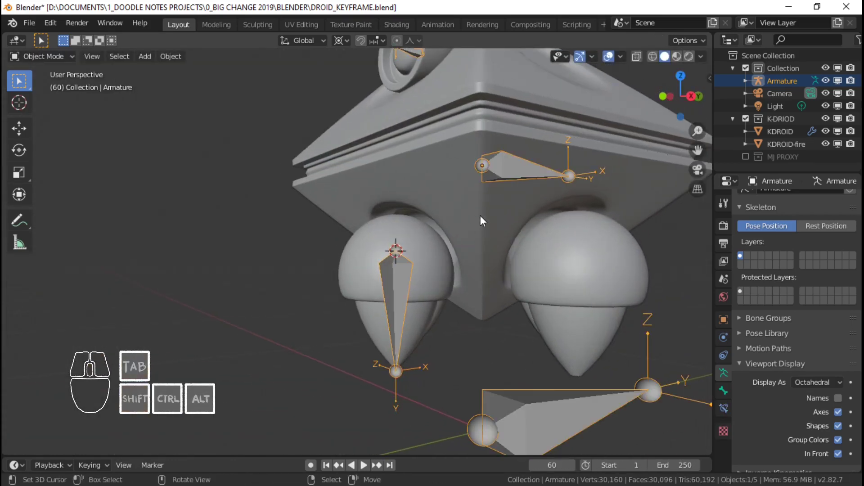
# Step: Snap the 3D cursor to the world origin and return the armature to Edit Mode
pyautogui.scroll(-5, 480, 220)
pyautogui.hotkey('shift', 's')
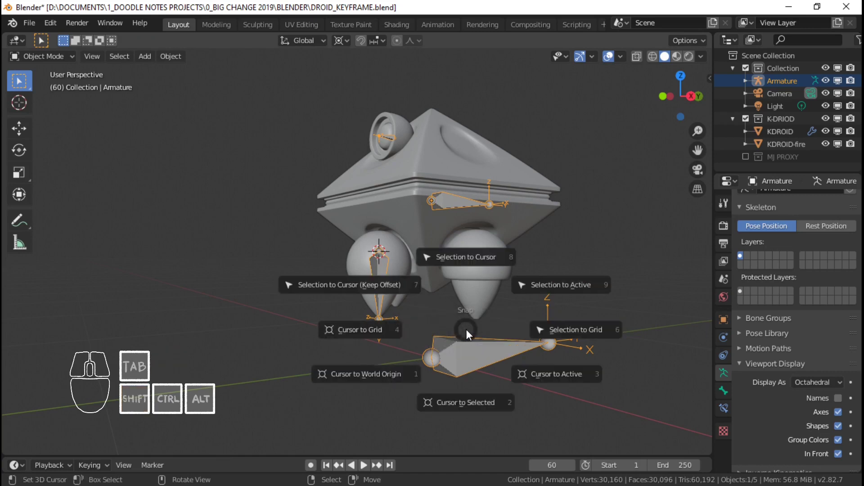
pyautogui.click(399, 362)
pyautogui.scroll(3, 392, 302)
pyautogui.press('Tab')
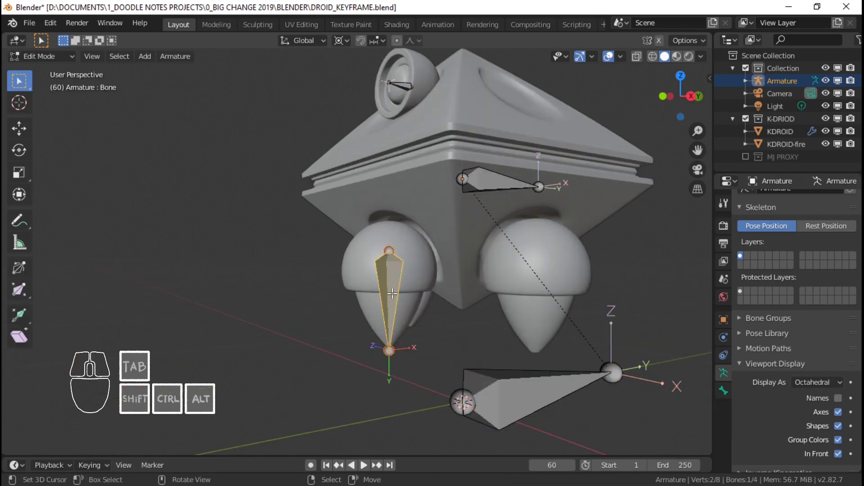
# Step: Duplicate the front rocket bone in place and rotate the copy 90 degrees about the Z axis
pyautogui.moveTo(432, 283); pyautogui.dragTo(455, 287, button='middle')
pyautogui.hotkey('shift', 'd')
pyautogui.rightClick(509, 306)
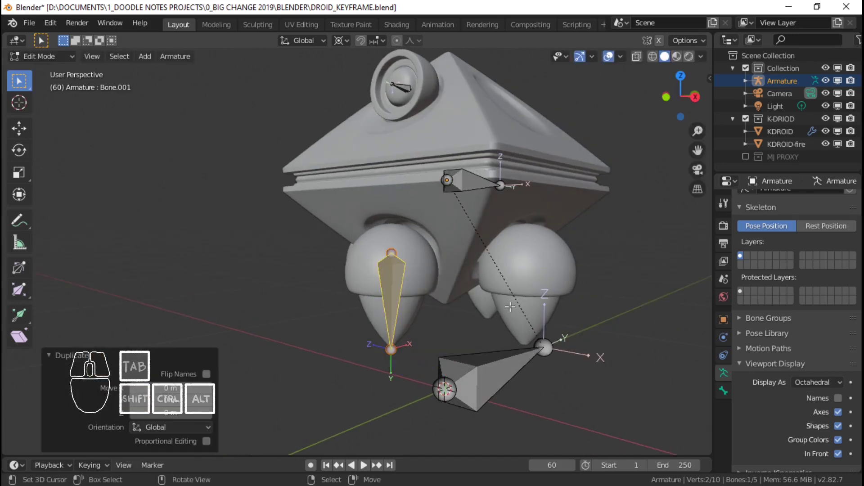
pyautogui.write('rz90')
pyautogui.press('Return')
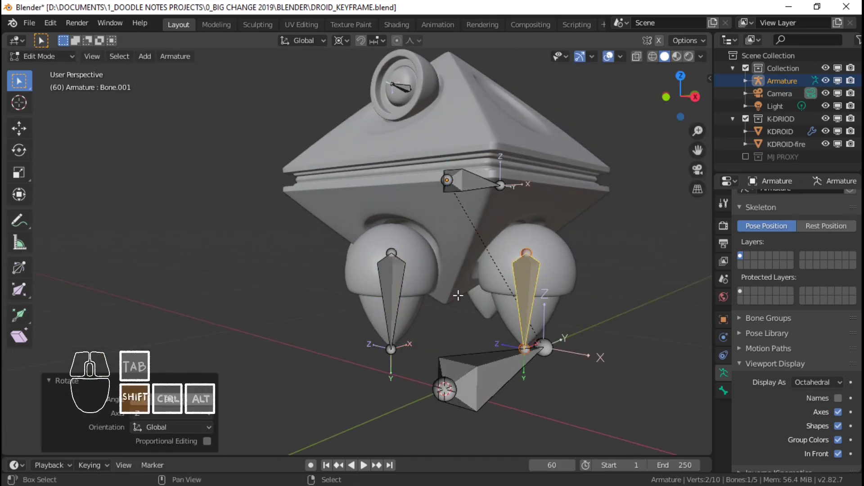
# Step: Duplicate the two rocket bones together in place and rotate the copies 180 degrees about the Z axis
pyautogui.keyDown('shift'); pyautogui.click(399, 295); pyautogui.keyUp('shift')
pyautogui.hotkey('shift', 'd')
pyautogui.rightClick(449, 311)
pyautogui.write('r')
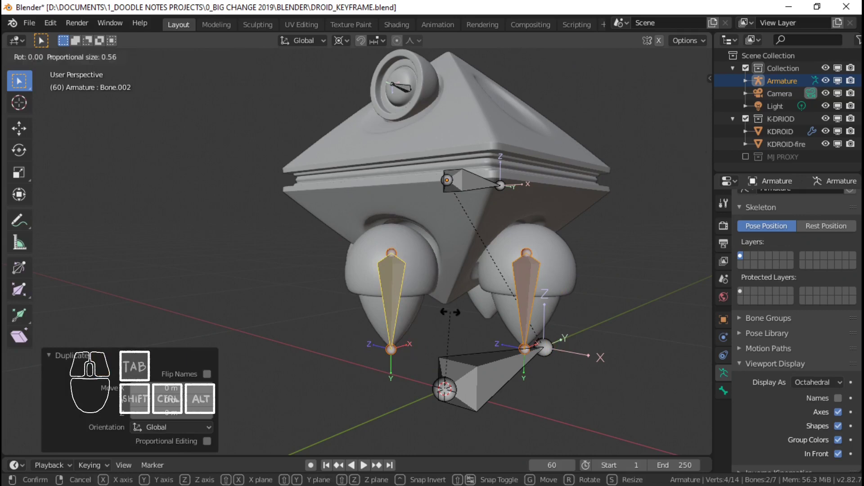
pyautogui.write('z180')
pyautogui.press('Return')
pyautogui.moveTo(451, 311); pyautogui.dragTo(423, 277, button='middle')
pyautogui.press('Tab')
pyautogui.keyDown('shift'); pyautogui.moveTo(374, 287); pyautogui.dragTo(411, 326, button='middle'); pyautogui.keyUp('shift')
pyautogui.press('KP_3')
pyautogui.moveTo(359, 323); pyautogui.dragTo(385, 308, button='middle')
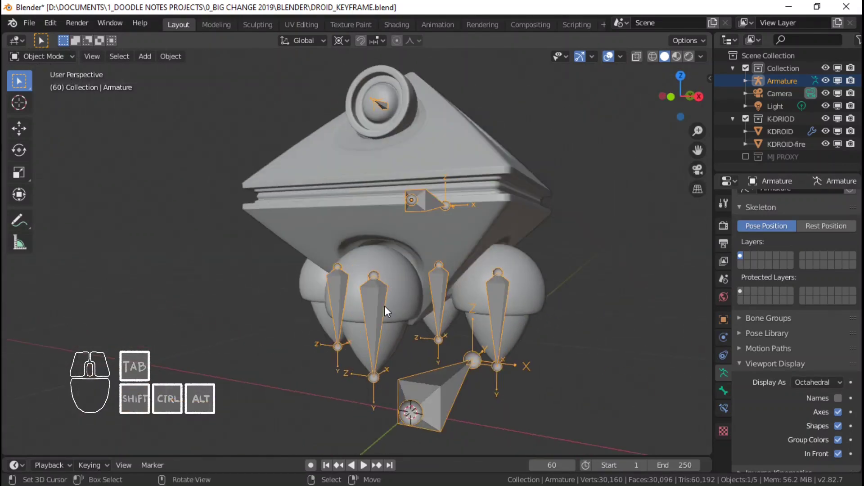
pyautogui.press('Tab')
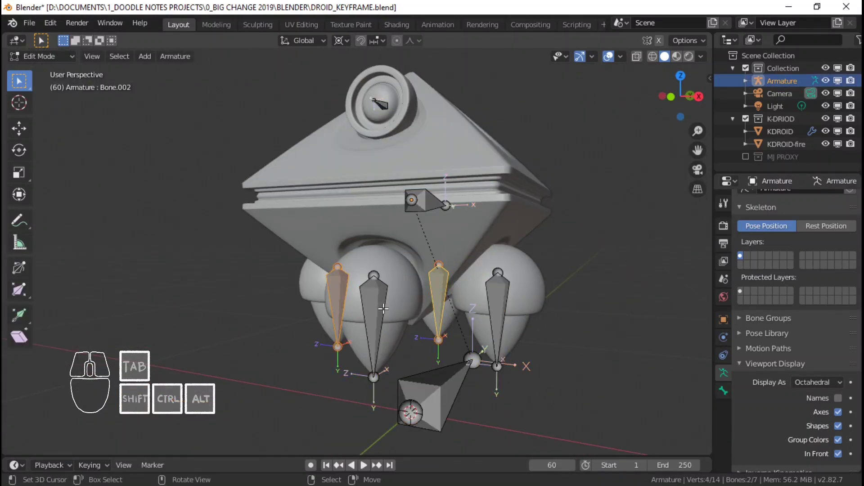
# Step: Select the rocket bones one after another to check which bone belongs to each of the four rockets
pyautogui.moveTo(375, 302); pyautogui.dragTo(371, 300, button='right')
pyautogui.rightClick(345, 289)
pyautogui.hotkey('ctrl', 'z')
pyautogui.hotkey('ctrl', 'z')
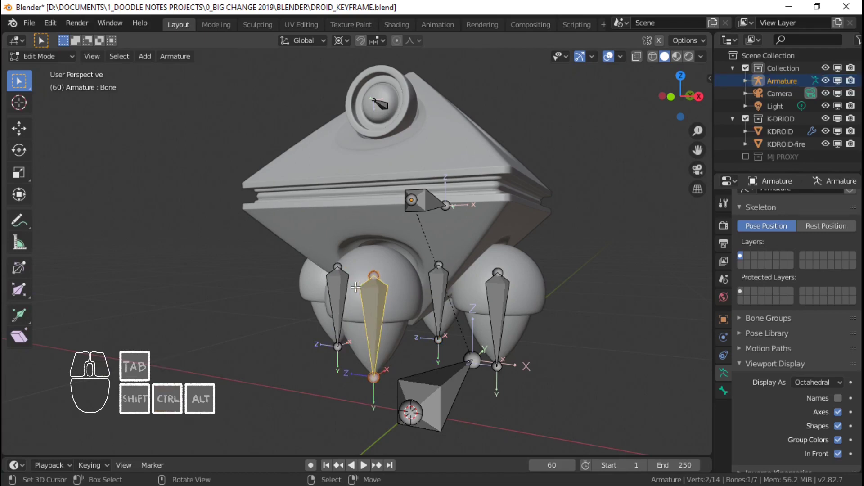
pyautogui.rightClick(345, 288)
pyautogui.keyDown('shift'); pyautogui.rightClick(376, 288); pyautogui.keyUp('shift')
pyautogui.rightClick(435, 288)
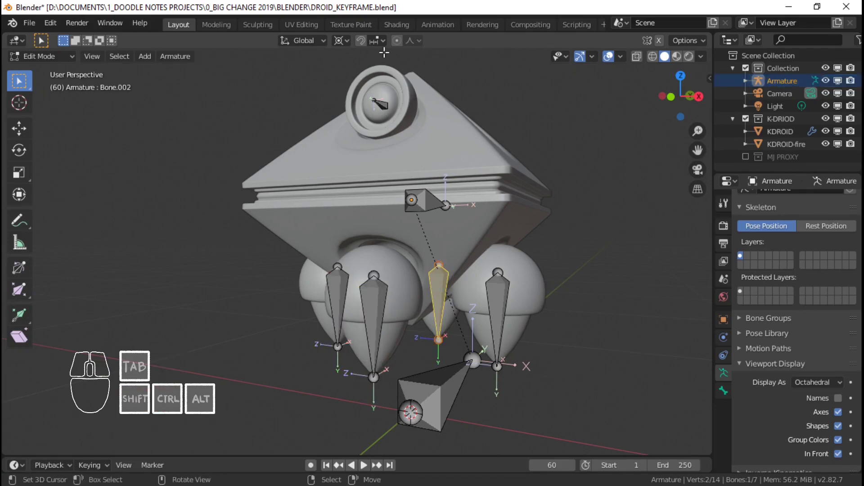
pyautogui.moveTo(374, 312); pyautogui.dragTo(363, 308, button='middle')
pyautogui.moveTo(493, 308); pyautogui.dragTo(421, 289, button='middle')
pyautogui.rightClick(484, 305)
pyautogui.moveTo(395, 316); pyautogui.dragTo(356, 353, button='middle')
pyautogui.rightClick(350, 280)
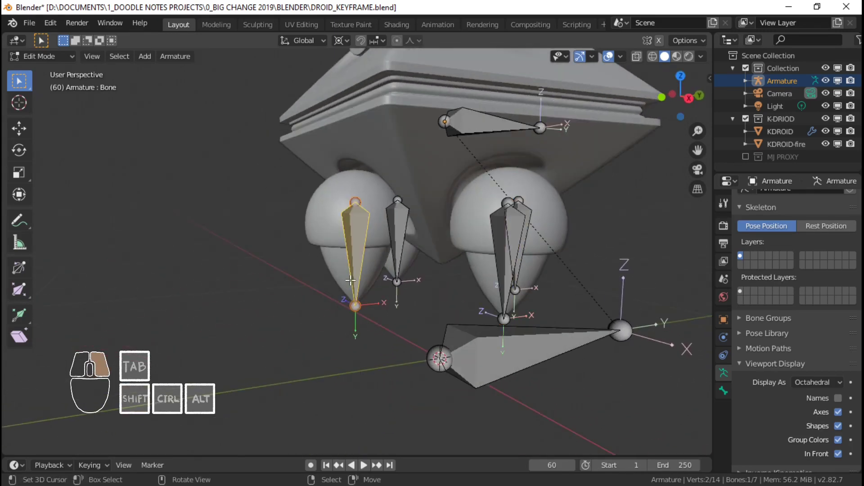
pyautogui.rightClick(392, 253)
pyautogui.keyDown('shift'); pyautogui.rightClick(504, 268); pyautogui.keyUp('shift')
pyautogui.rightClick(520, 265)
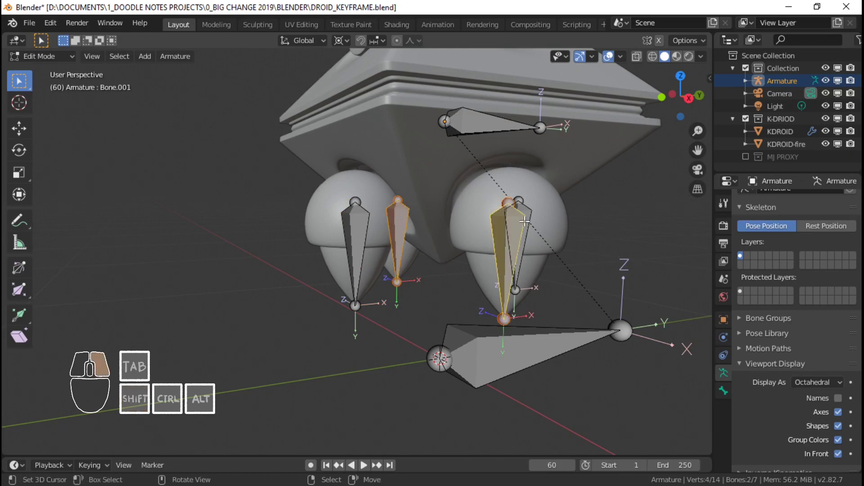
pyautogui.moveTo(526, 265); pyautogui.dragTo(499, 276, button='middle')
pyautogui.moveTo(403, 314); pyautogui.dragTo(406, 320, button='middle')
pyautogui.rightClick(420, 252)
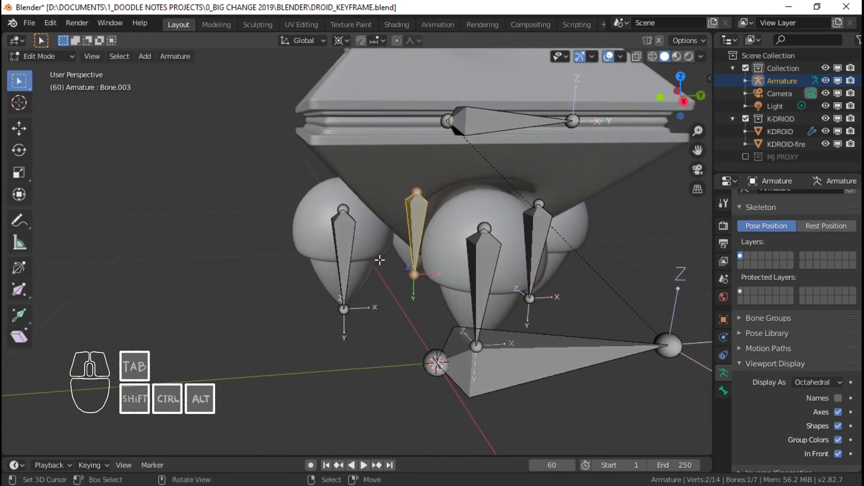
# Step: Rename the bone in the front rocket as fire_front
pyautogui.rightClick(350, 264)
pyautogui.press('t')
pyautogui.press('t')
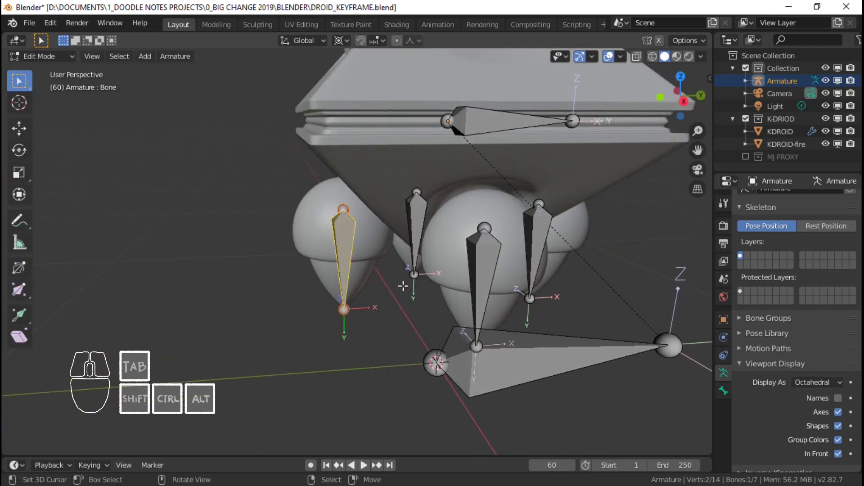
pyautogui.keyDown('shift'); pyautogui.moveTo(403, 285); pyautogui.dragTo(457, 306, button='middle'); pyautogui.keyUp('shift')
pyautogui.scroll(1, 389, 271)
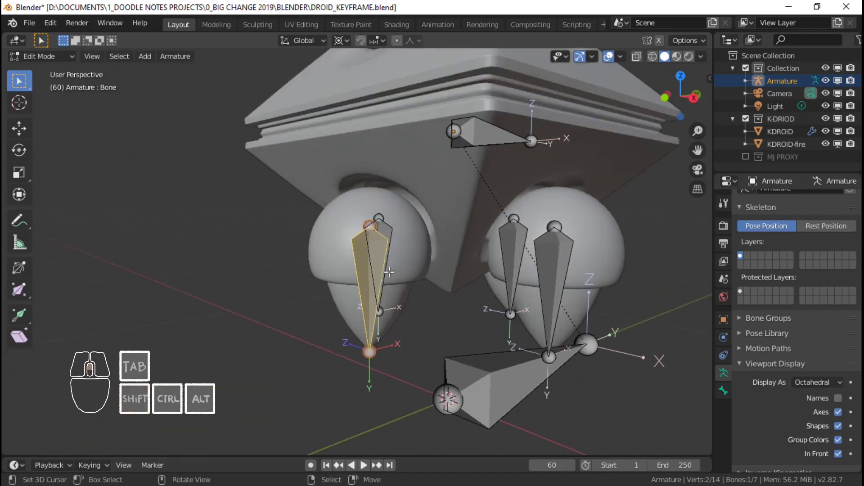
pyautogui.press('F2')
pyautogui.write('fi')
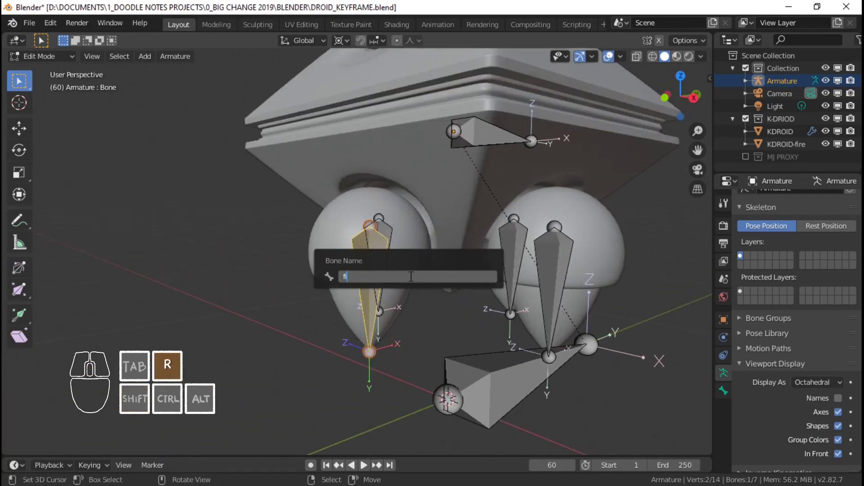
pyautogui.write('re_front')
pyautogui.press('Return')
# Step: Rename the bone in the back rocket as fir_back
pyautogui.rightClick(513, 262)
pyautogui.press('F2')
pyautogui.write('fir_back')
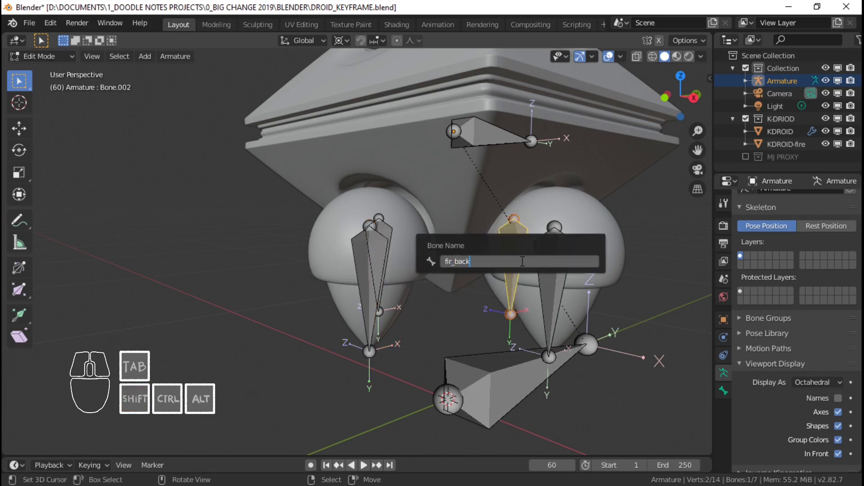
pyautogui.press('Return')
# Step: Rename the bones in the two side rockets as fire.L and fire.R
pyautogui.moveTo(526, 258); pyautogui.dragTo(550, 261, button='middle')
pyautogui.rightClick(569, 266)
pyautogui.press('F2')
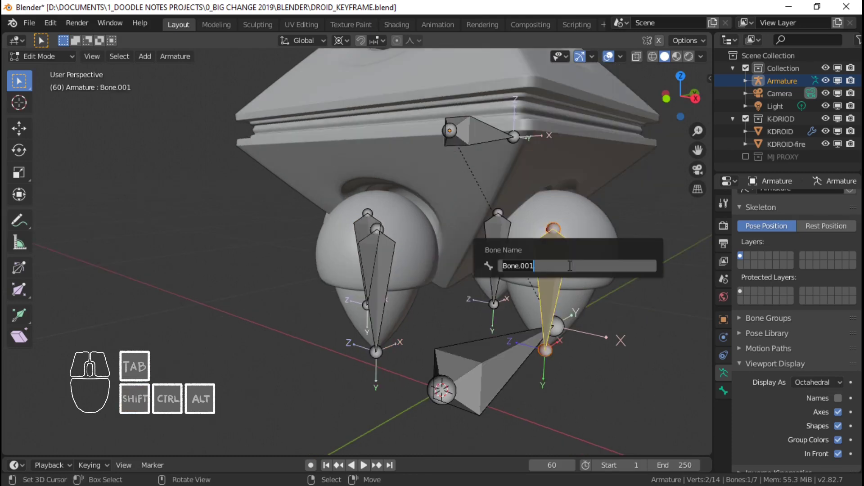
pyautogui.write('fire')
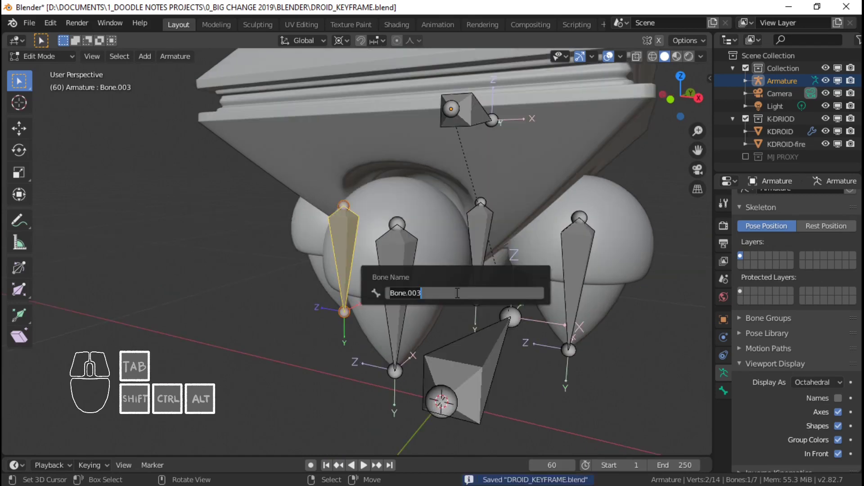
pyautogui.write('fire')
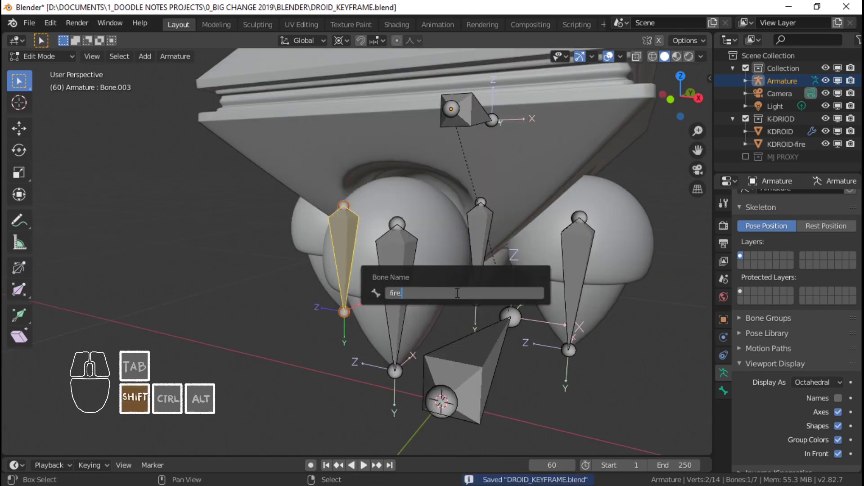
pyautogui.write('_R')
pyautogui.press('Return')
# Step: Select the laser, body and rocket bones in turn to check their names
pyautogui.scroll(-3, 477, 295)
pyautogui.moveTo(482, 295); pyautogui.dragTo(450, 307, button='middle')
pyautogui.rightClick(388, 109)
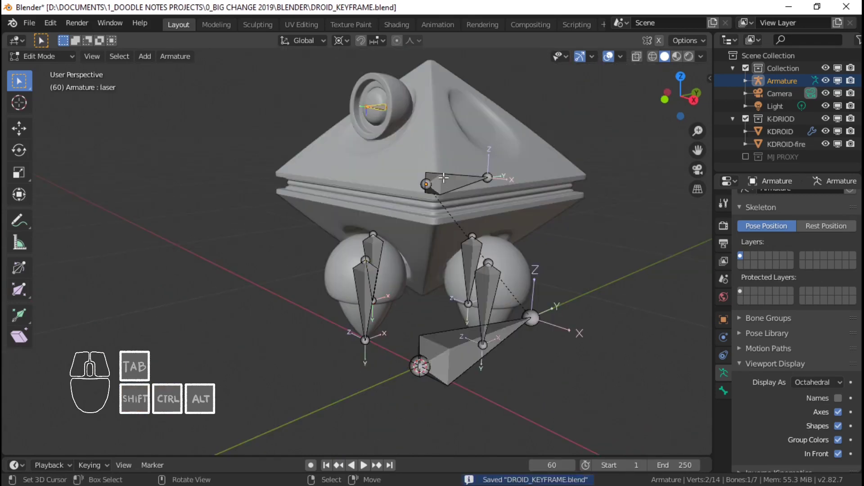
pyautogui.rightClick(443, 178)
pyautogui.rightClick(382, 245)
pyautogui.rightClick(375, 288)
pyautogui.rightClick(476, 298)
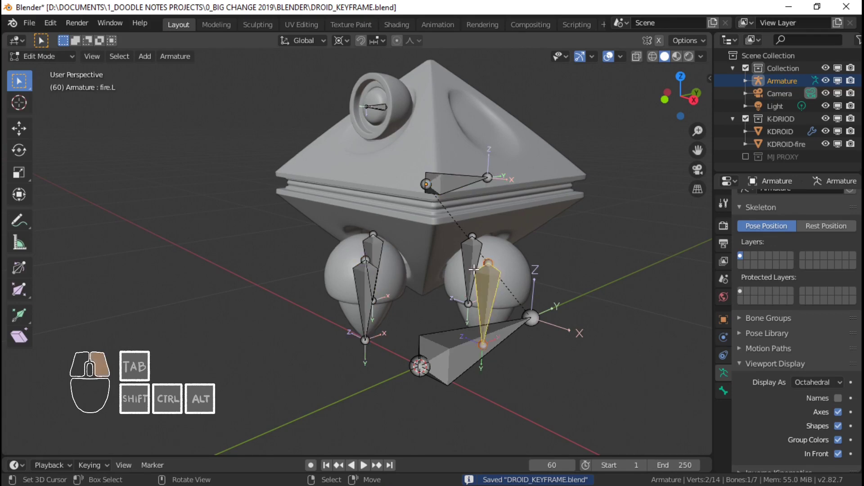
pyautogui.rightClick(500, 335)
pyautogui.scroll(1, 501, 338)
pyautogui.keyDown('shift'); pyautogui.moveTo(500, 337); pyautogui.dragTo(452, 322, button='middle'); pyautogui.keyUp('shift')
# Step: Rename the front rocket bone as rocket_front
pyautogui.rightClick(345, 272)
pyautogui.press('F2')
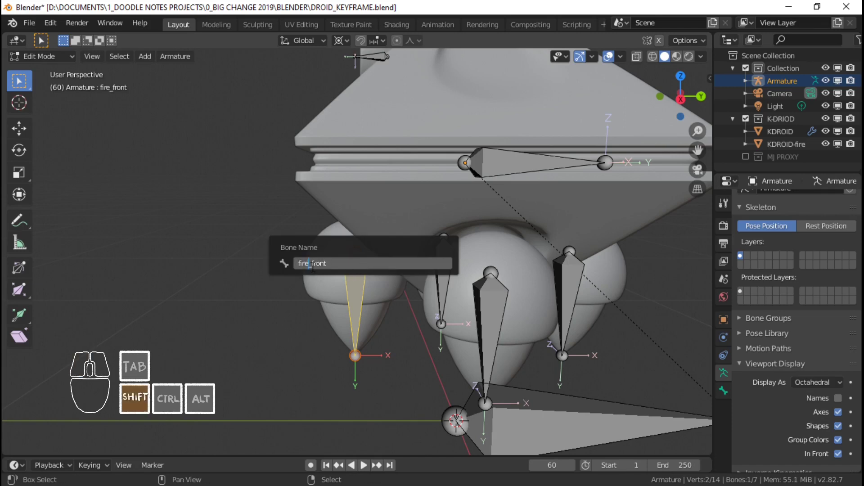
pyautogui.hotkey('shift', 'Home')
pyautogui.write('rocke')
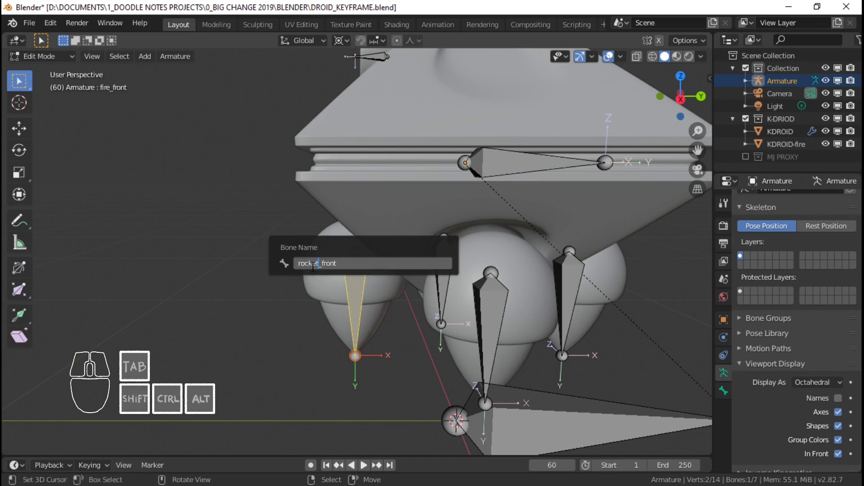
pyautogui.press('Return')
# Step: Replace the fire prefix in the right-side rocket bone's name to make it rocket.R, and save the file
pyautogui.rightClick(487, 310)
pyautogui.hotkey('shift', 'Left')
pyautogui.hotkey('shift', 'Left')
pyautogui.hotkey('shift', 'Left')
pyautogui.hotkey('shift', 'Left')
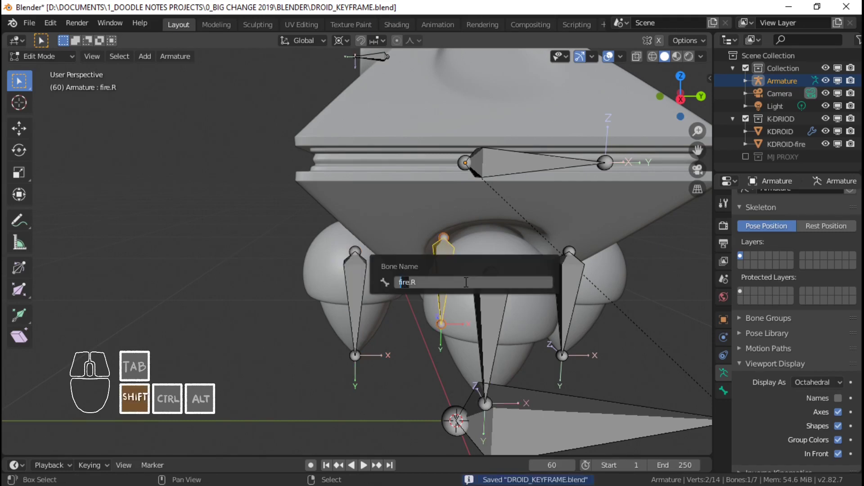
pyautogui.write('rocket')
pyautogui.press('Return')
pyautogui.hotkey('ctrl', 's')
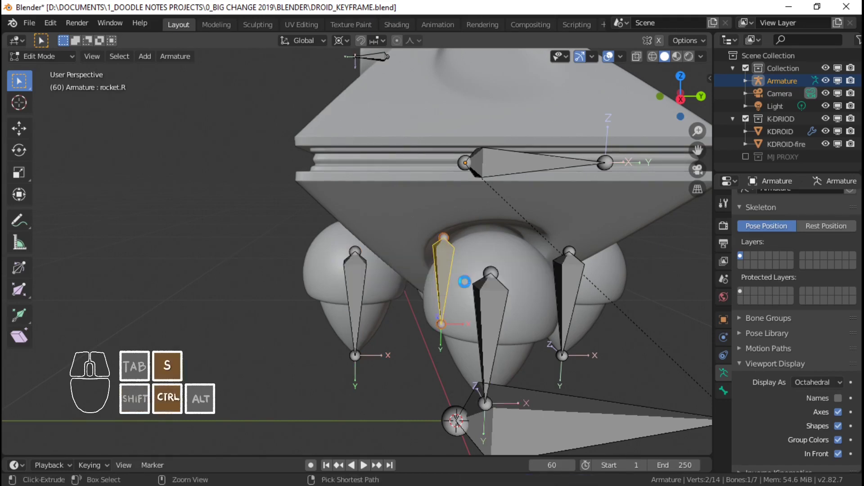
# Step: Parent the four rocket bones to the body bone with Keep Offset
pyautogui.press('Home')
pyautogui.moveTo(436, 293); pyautogui.dragTo(443, 309, button='middle')
pyautogui.rightClick(366, 284)
pyautogui.keyDown('shift'); pyautogui.rightClick(405, 264); pyautogui.keyUp('shift')
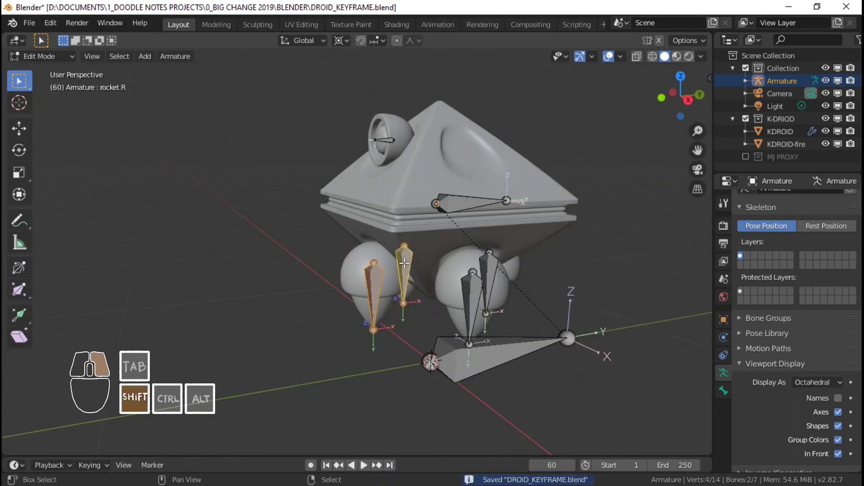
pyautogui.keyDown('shift'); pyautogui.rightClick(469, 310); pyautogui.keyUp('shift')
pyautogui.keyDown('shift'); pyautogui.rightClick(487, 257); pyautogui.keyUp('shift')
pyautogui.keyDown('shift'); pyautogui.rightClick(451, 202); pyautogui.keyUp('shift')
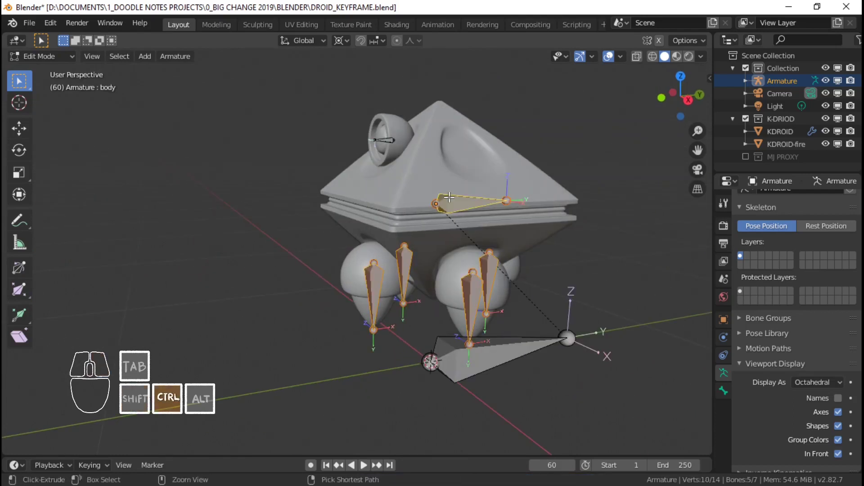
pyautogui.hotkey('ctrl', 'p')
pyautogui.click(450, 198)
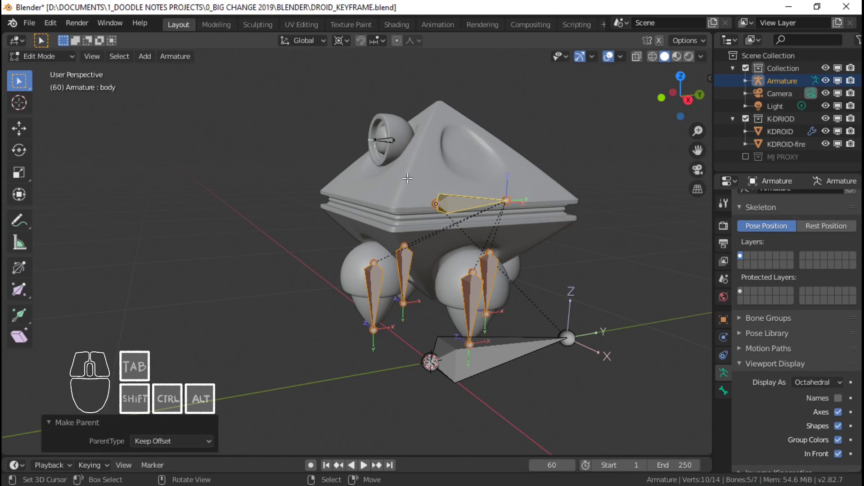
# Step: Parent the laser bone in the eye to the body bone with Keep Offset and save the file
pyautogui.rightClick(384, 144)
pyautogui.keyDown('shift'); pyautogui.rightClick(463, 204); pyautogui.keyUp('shift')
pyautogui.hotkey('ctrl', 'p')
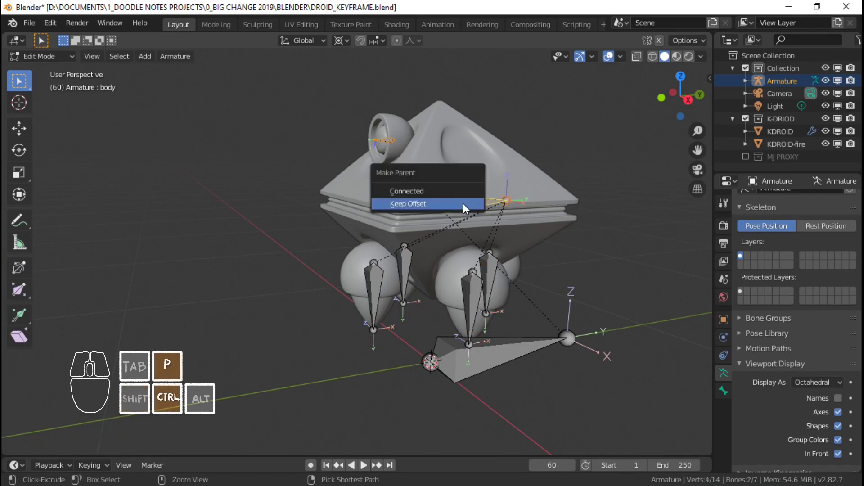
pyautogui.press('Return')
pyautogui.hotkey('ctrl', 's')
# Step: Switch the armature to Pose Mode and try moving the body bone to test its child bones
pyautogui.press('Tab')
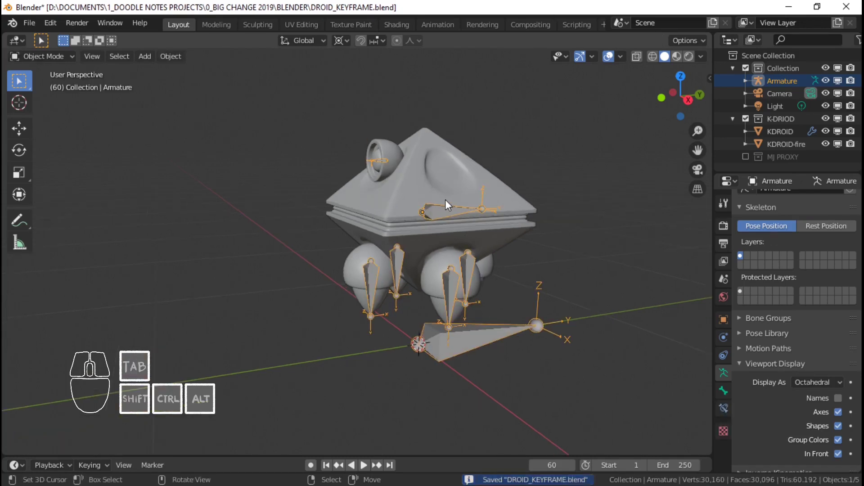
pyautogui.hotkey('ctrl', 'Tab')
pyautogui.moveTo(444, 206); pyautogui.dragTo(522, 205, button='middle')
pyautogui.press('g')
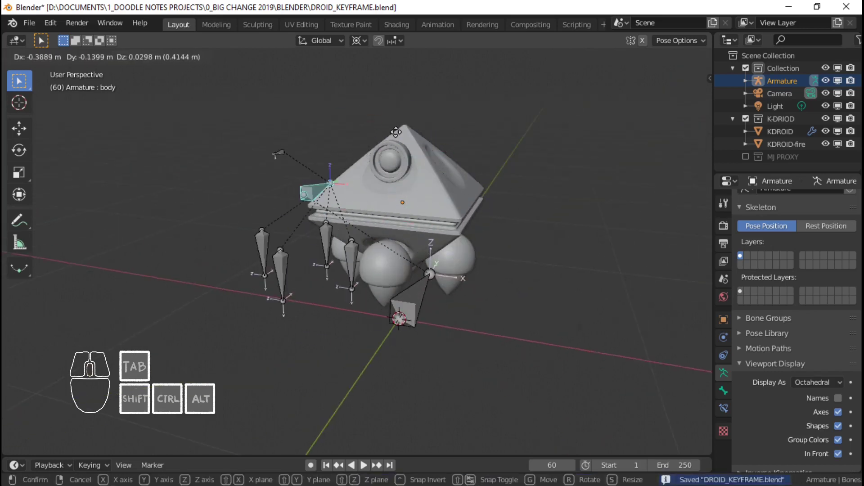
pyautogui.rightClick(528, 76)
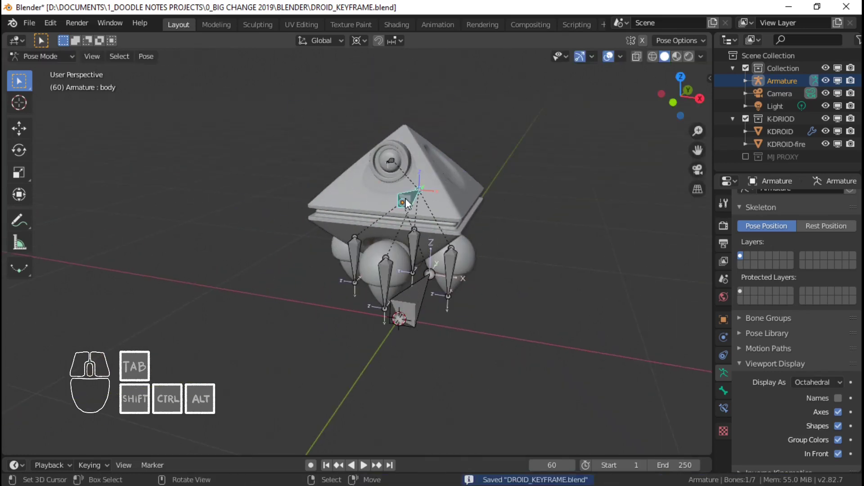
# Step: Try moving the main bone at the base to test the whole bone hierarchy
pyautogui.rightClick(423, 286)
pyautogui.press('g')
pyautogui.rightClick(442, 229)
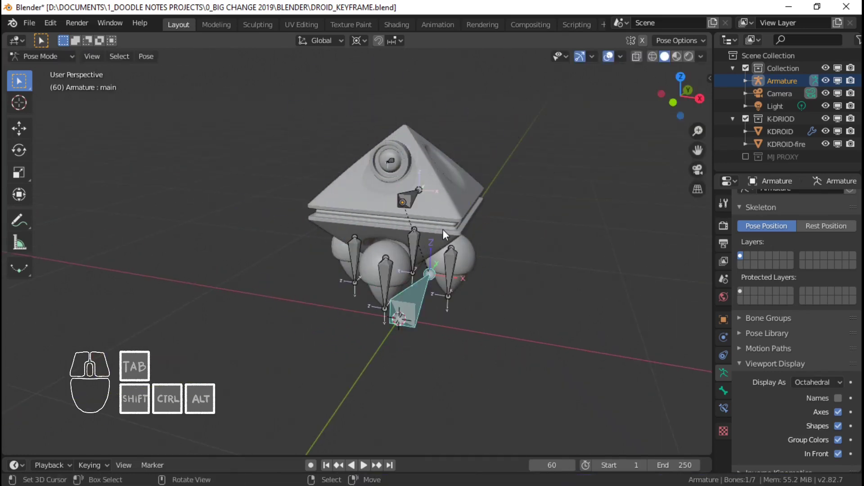
pyautogui.moveTo(520, 253); pyautogui.dragTo(471, 243, button='middle')
pyautogui.press('KP_3')
pyautogui.moveTo(392, 308); pyautogui.dragTo(401, 329, button='middle')
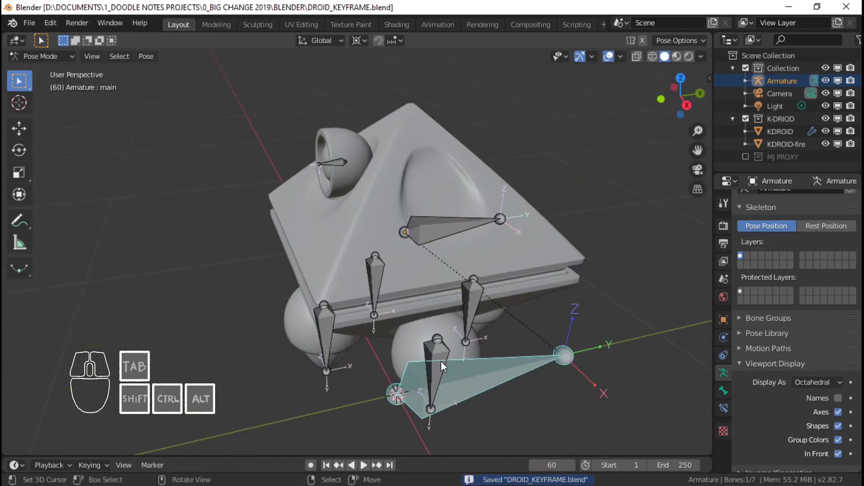
# Step: Switch the armature to Edit Mode and duplicate the main bone in place
pyautogui.scroll(1, 445, 358)
pyautogui.scroll(-1, 396, 324)
pyautogui.moveTo(402, 328)
pyautogui.mouseDown(button='middle')
pyautogui.moveTo(426, 322)
pyautogui.moveTo(421, 352)
pyautogui.moveTo(392, 329)
pyautogui.mouseUp(button='middle')
pyautogui.scroll(-3, 392, 329)
pyautogui.click(362, 309)
pyautogui.scroll(4, 342, 296)
pyautogui.keyDown('shift'); pyautogui.moveTo(344, 286); pyautogui.dragTo(351, 319, button='middle'); pyautogui.keyUp('shift')
pyautogui.press('Tab')
pyautogui.scroll(-3, 405, 248)
pyautogui.scroll(2, 369, 299)
pyautogui.scroll(2, 348, 325)
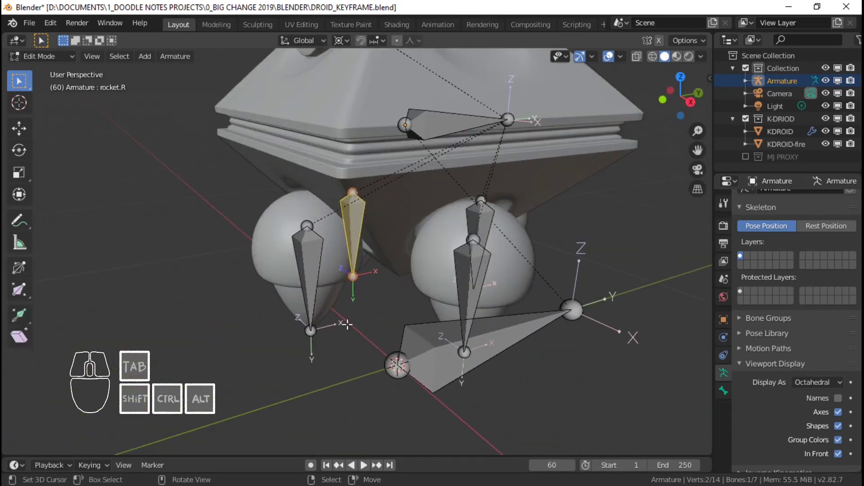
pyautogui.keyDown('shift'); pyautogui.moveTo(420, 320); pyautogui.dragTo(437, 274, button='middle'); pyautogui.keyUp('shift')
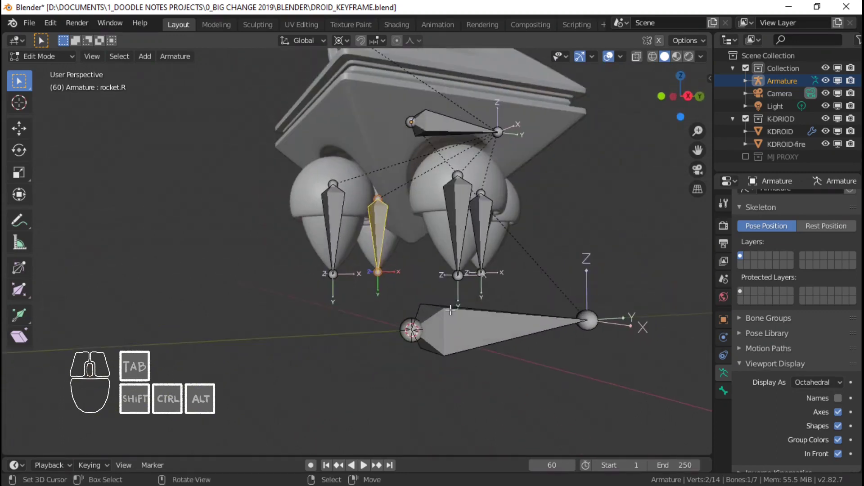
pyautogui.click(450, 310)
pyautogui.press('KP_3')
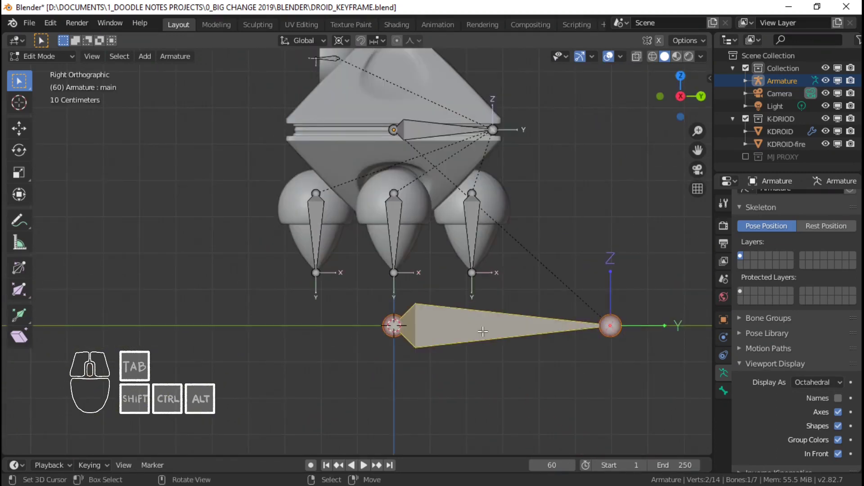
pyautogui.hotkey('shift', 'd')
pyautogui.rightClick(459, 307)
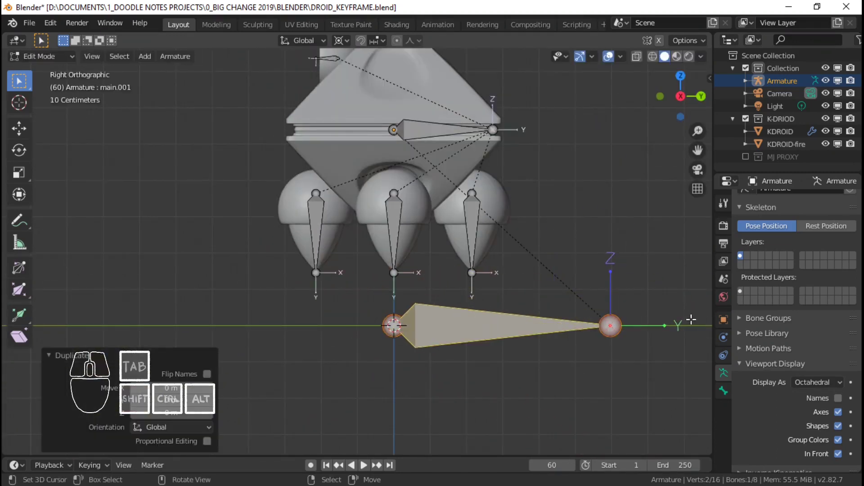
# Step: Scale the duplicated main bone to about 0.44 and raise it about 0.06 m along Z, just above the original
pyautogui.press('s')
pyautogui.press('s')
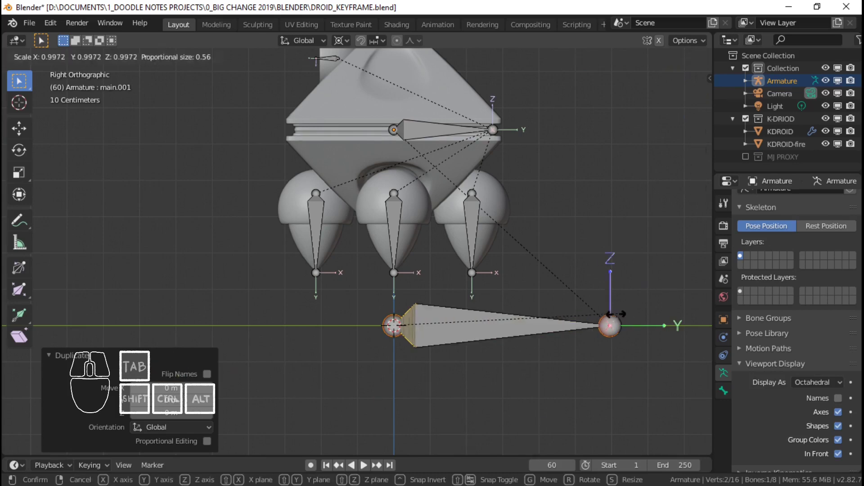
pyautogui.click(489, 322)
pyautogui.press('g')
pyautogui.press('z')
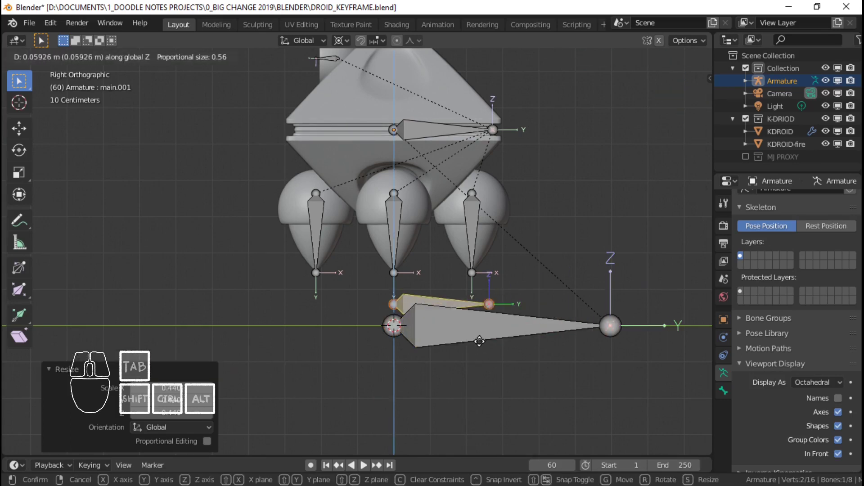
pyautogui.click(480, 341)
# Step: Extrude short bones downward along Z from the lower tips of all four rocket bones
pyautogui.keyDown('shift'); pyautogui.moveTo(412, 294); pyautogui.dragTo(415, 287, button='middle'); pyautogui.keyUp('shift')
pyautogui.moveTo(415, 287); pyautogui.dragTo(451, 280, button='middle')
pyautogui.rightClick(471, 276)
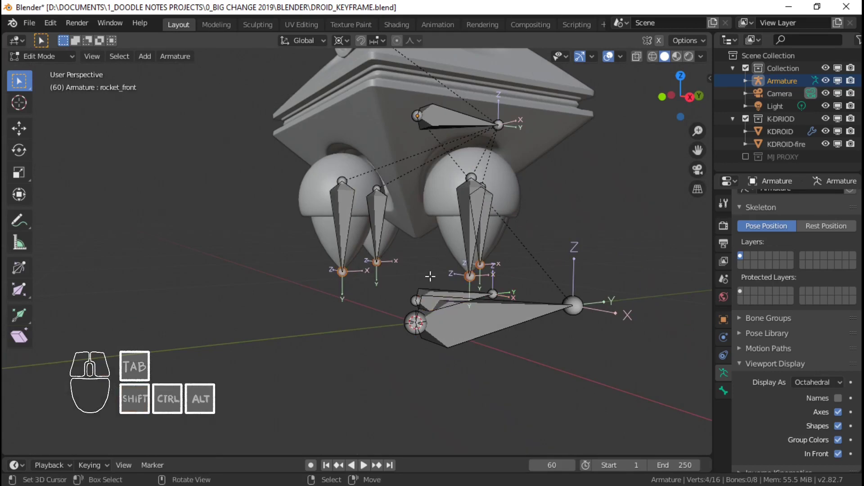
pyautogui.press('e')
pyautogui.press('z')
pyautogui.click(432, 292)
# Step: Parent the four short extruded rocket bones to the small duplicated main bone with Keep Offset
pyautogui.rightClick(342, 277)
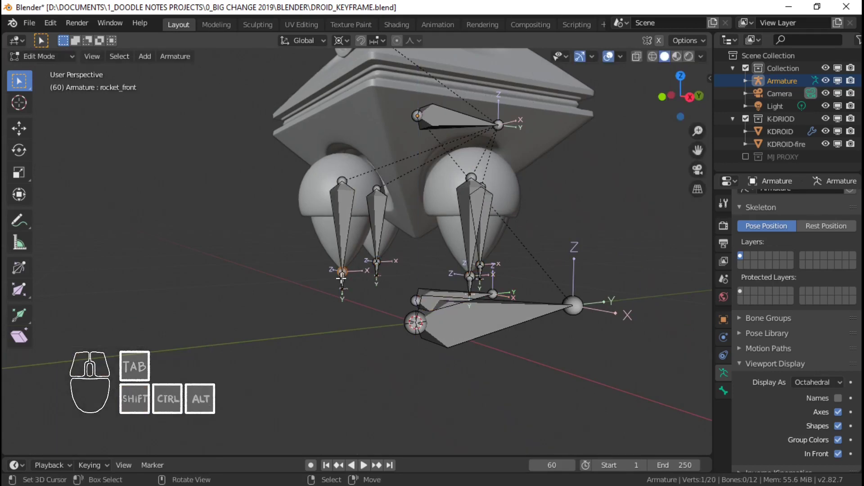
pyautogui.rightClick(342, 281)
pyautogui.scroll(3, 376, 270)
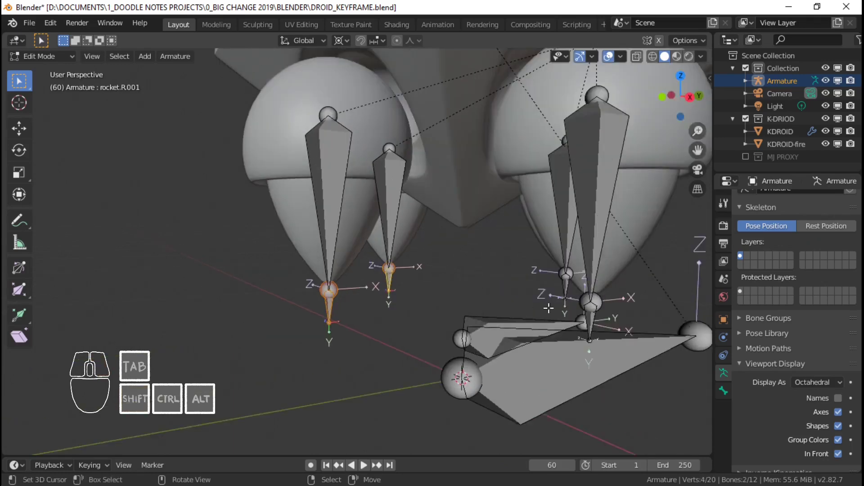
pyautogui.hotkey('ctrl', 'z')
pyautogui.keyDown('shift'); pyautogui.rightClick(594, 316); pyautogui.keyUp('shift')
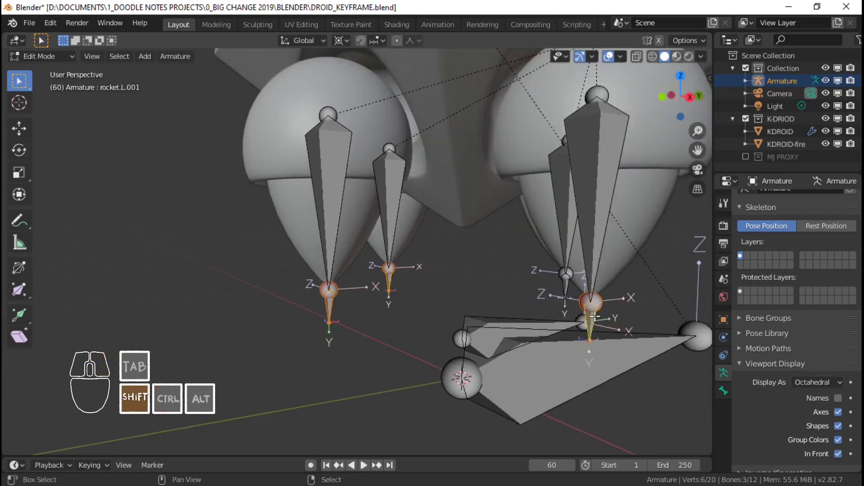
pyautogui.keyDown('shift'); pyautogui.rightClick(513, 314); pyautogui.keyUp('shift')
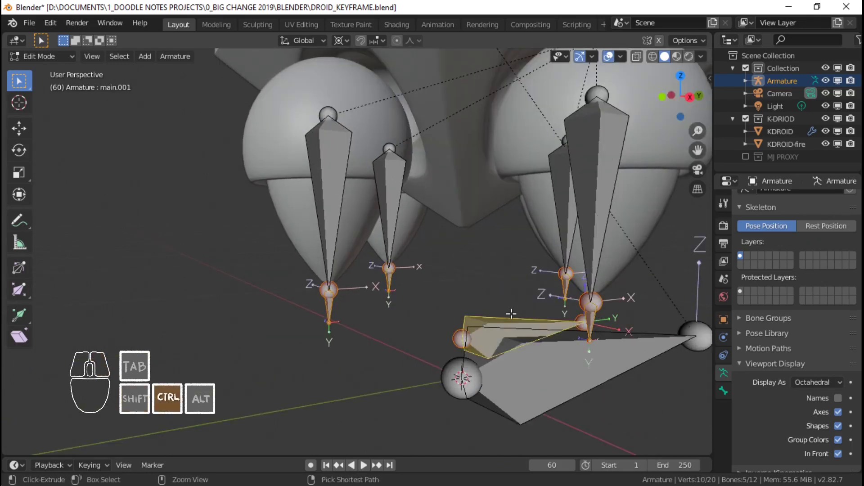
pyautogui.hotkey('ctrl', 'p')
pyautogui.click(510, 314)
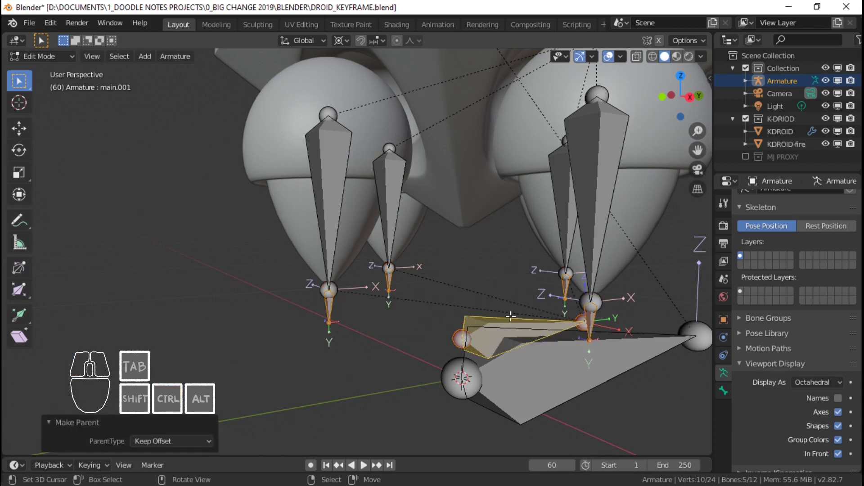
# Step: Switch the armature back to Pose Mode and save the file
pyautogui.scroll(-3, 510, 316)
pyautogui.press('g')
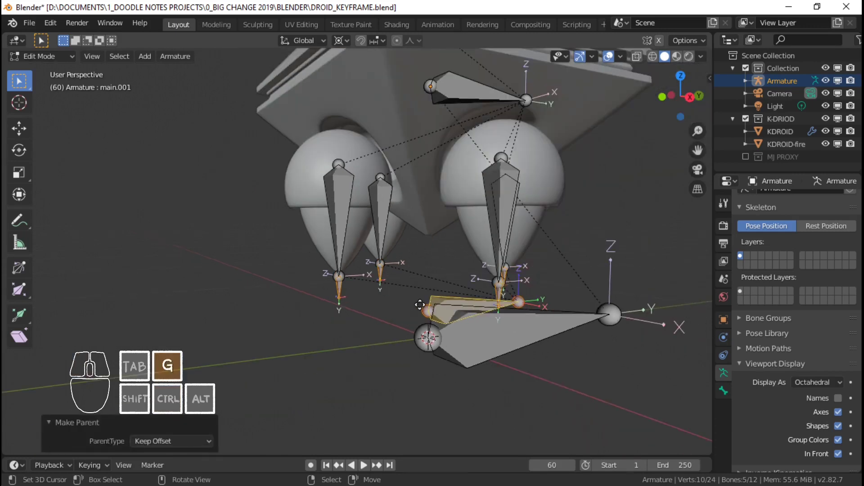
pyautogui.rightClick(394, 290)
pyautogui.scroll(5, 488, 310)
pyautogui.scroll(-2, 488, 310)
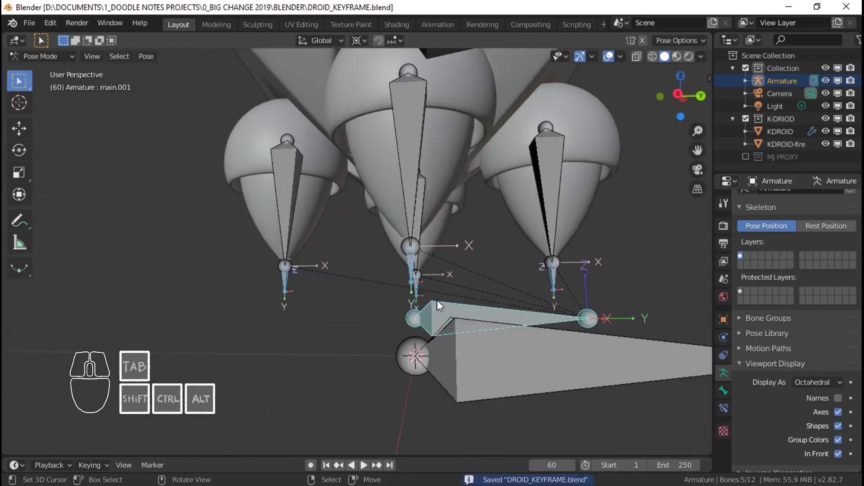
# Step: Rename the small bone above the main bone as rocket_control
pyautogui.rightClick(438, 302)
pyautogui.moveTo(446, 304); pyautogui.dragTo(458, 322, button='middle')
pyautogui.press('F2')
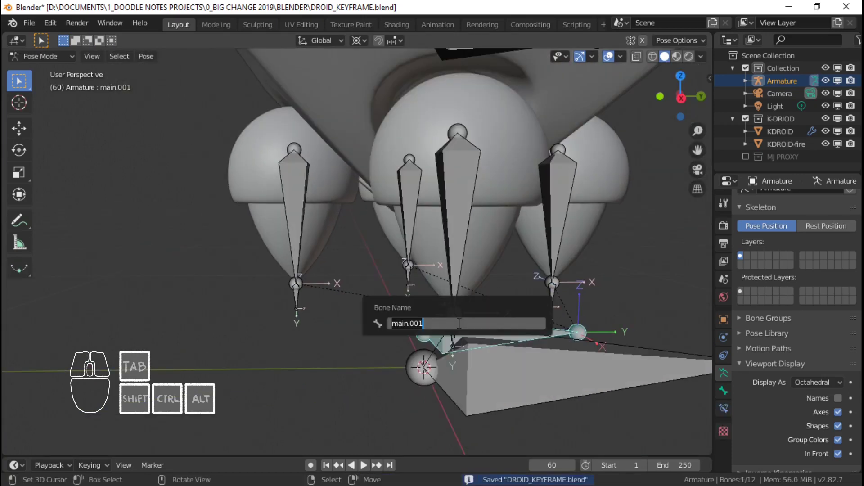
pyautogui.write('rocket_control')
pyautogui.press('Return')
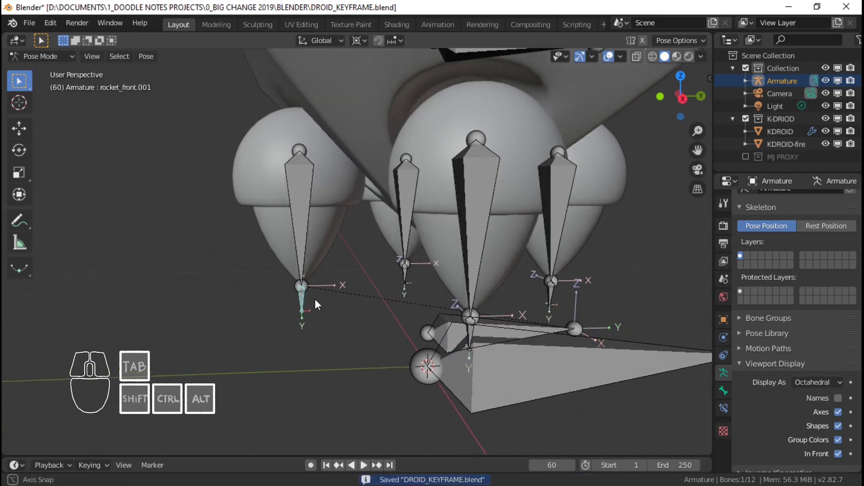
# Step: Rename the short bone under the front rocket as rocket_front_control
pyautogui.press('F2')
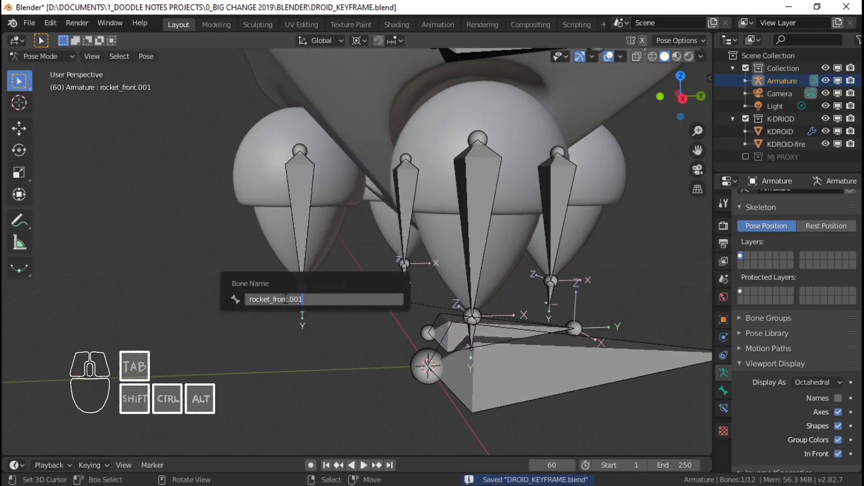
pyautogui.press('BackSpace')
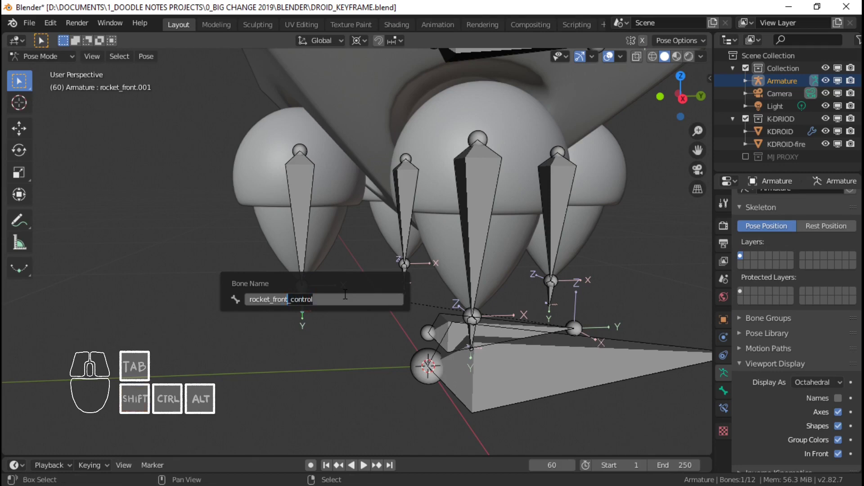
pyautogui.press('Return')
# Step: Rename the short bone under the right rocket as rocket_control.R
pyautogui.rightClick(401, 281)
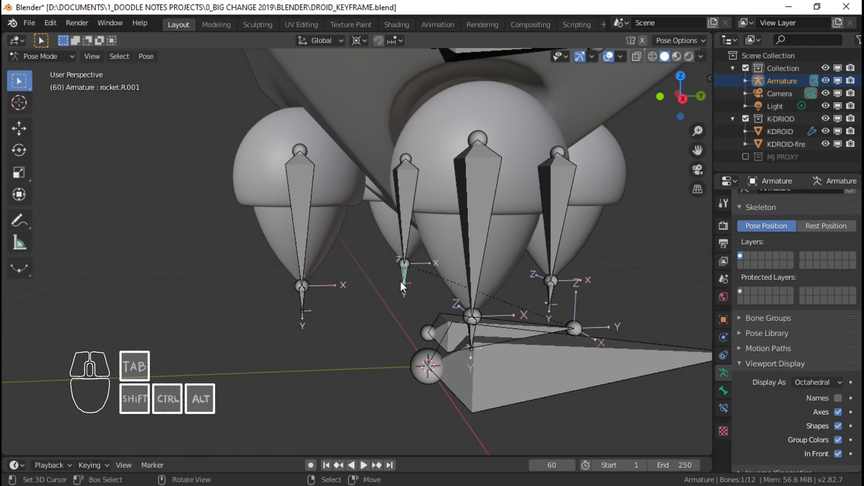
pyautogui.press('F2')
pyautogui.click(359, 282)
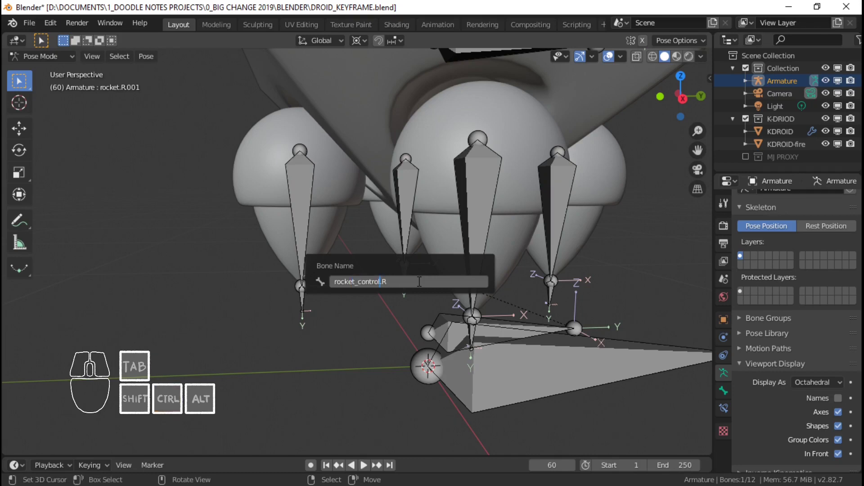
pyautogui.press('Return')
# Step: Rename the short bone under the left rocket as rocket_control with its side suffix
pyautogui.rightClick(471, 331)
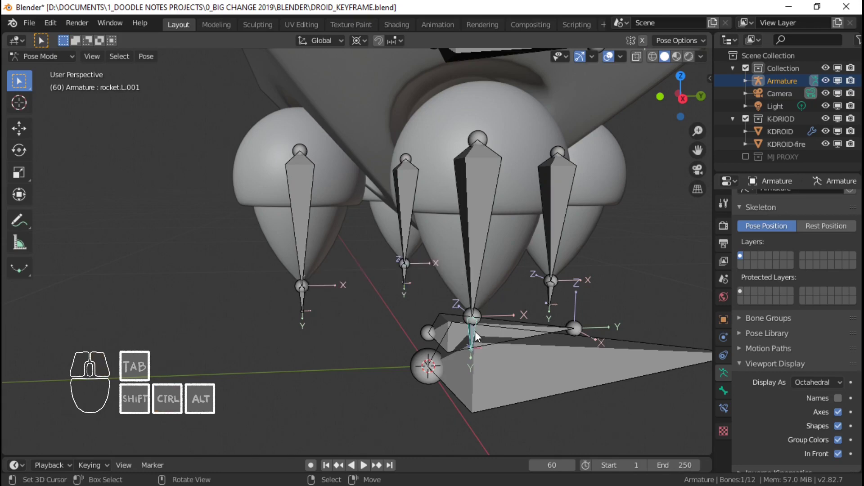
pyautogui.press('F2')
pyautogui.write('rocket')
pyautogui.press('Left')
pyautogui.press('Left')
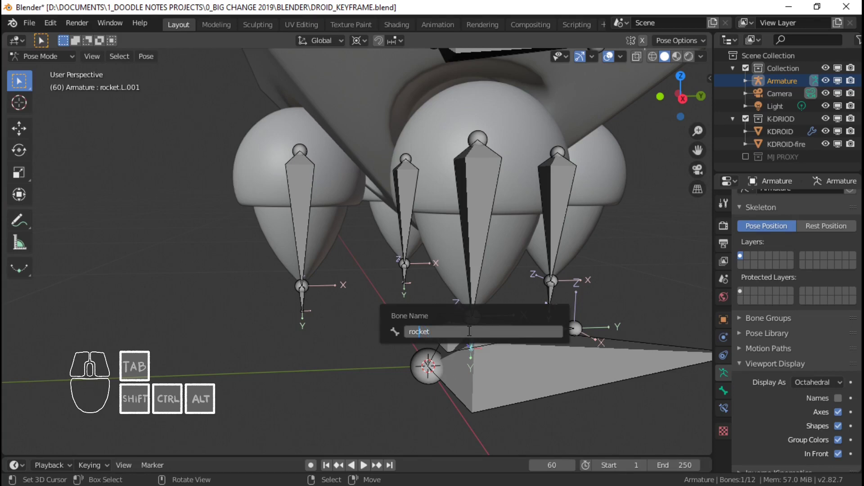
pyautogui.hotkey('ctrl', 'c')
pyautogui.hotkey('ctrl', 'c')
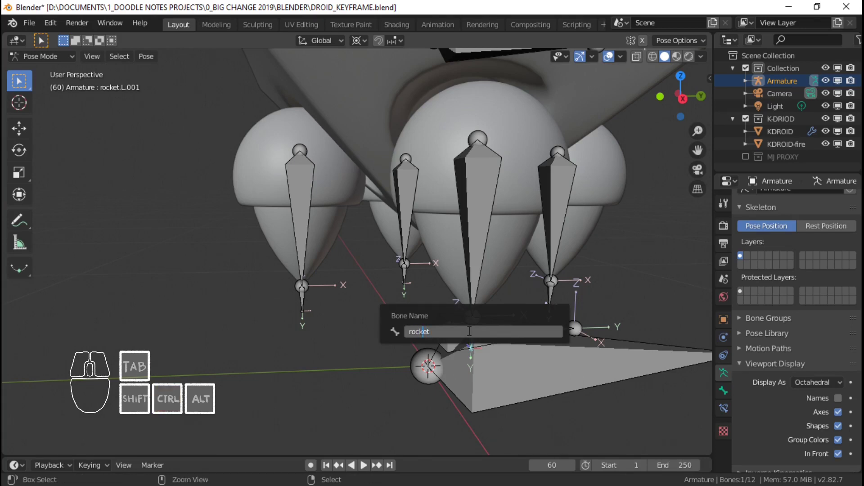
pyautogui.hotkey('ctrl', 'v')
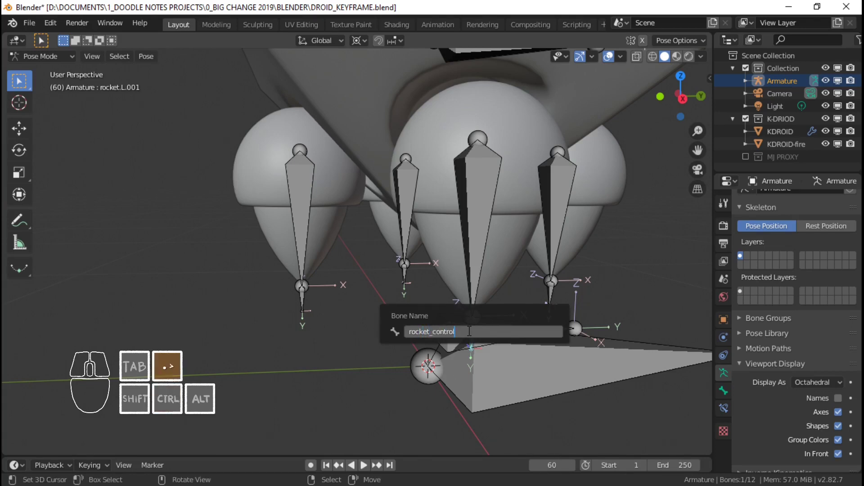
pyautogui.press('Return')
# Step: Rename the short bone under the back rocket as rocket_back_control and save the file
pyautogui.hotkey('ctrl', 's')
pyautogui.click(552, 290)
pyautogui.press('F2')
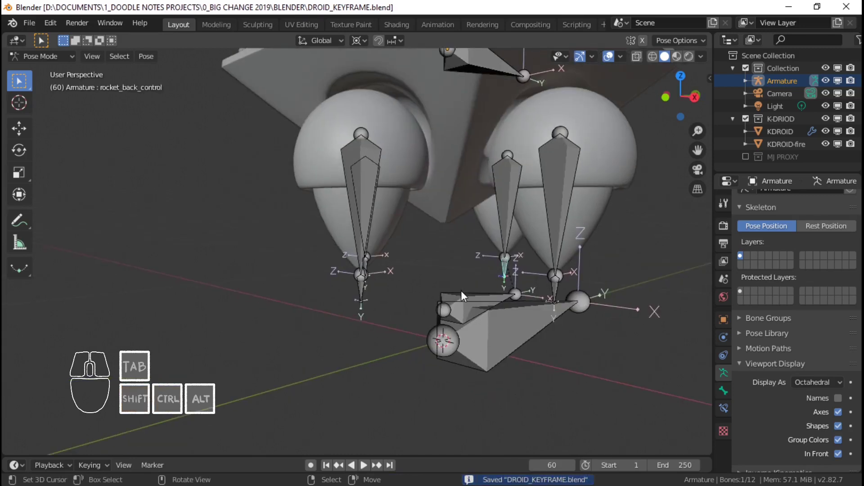
pyautogui.rightClick(463, 296)
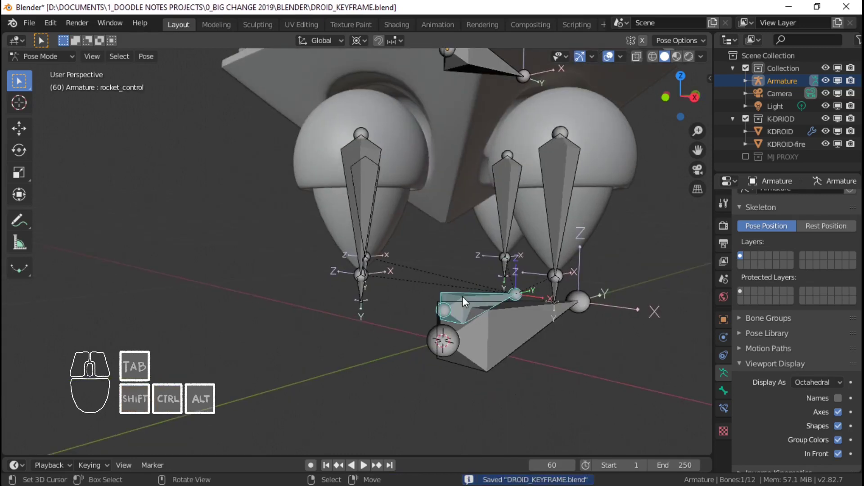
pyautogui.rightClick(360, 287)
pyautogui.moveTo(360, 287); pyautogui.dragTo(453, 312, button='middle')
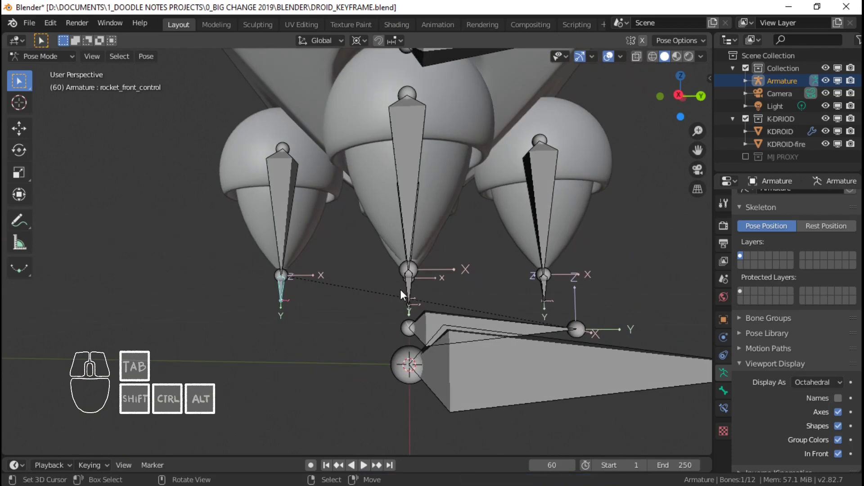
pyautogui.moveTo(404, 293); pyautogui.dragTo(409, 296, button='middle')
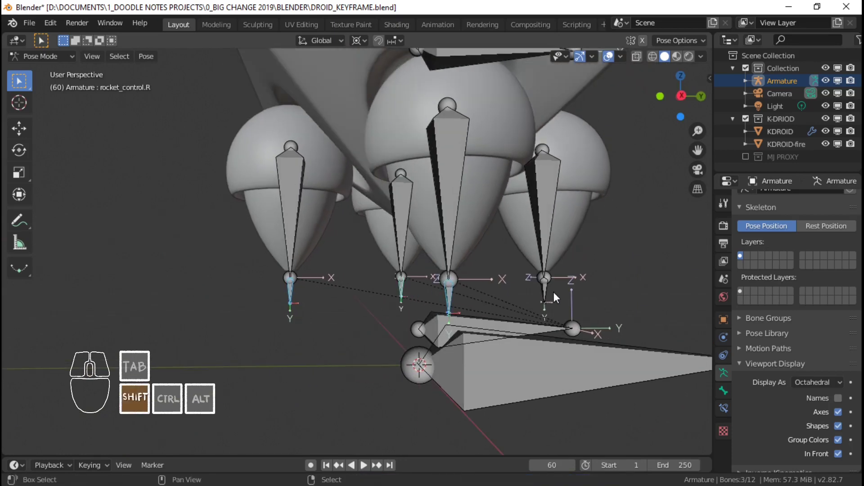
# Step: In Edit Mode, snap the 3D cursor to the head joint of the rocket_control bone
pyautogui.rightClick(440, 313)
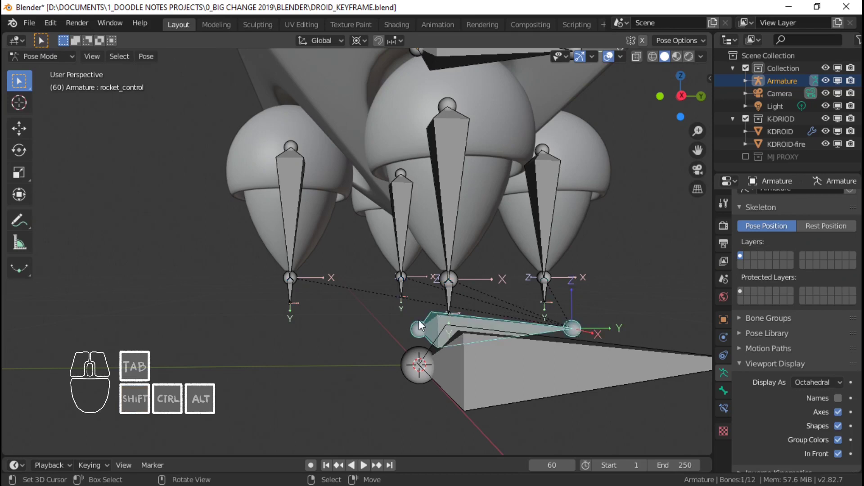
pyautogui.press('Tab')
pyautogui.rightClick(417, 323)
pyautogui.rightClick(464, 320)
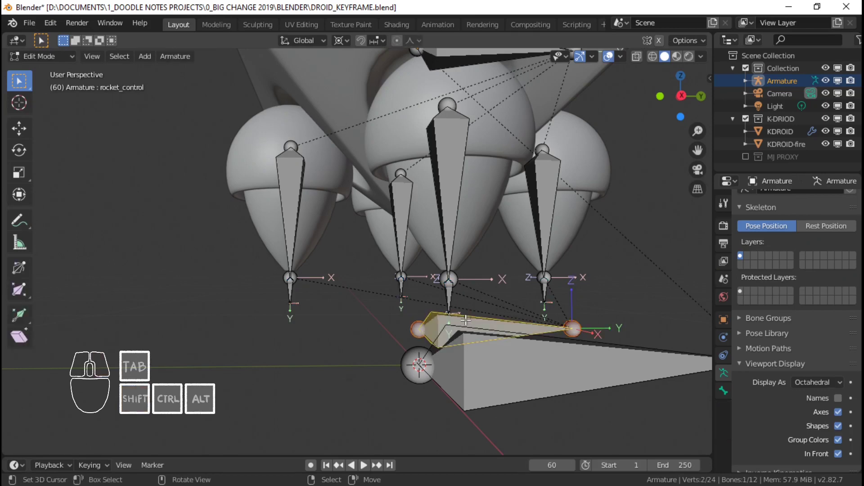
pyautogui.press('Tab')
pyautogui.press('Tab')
pyautogui.rightClick(420, 322)
pyautogui.hotkey('shift', 's')
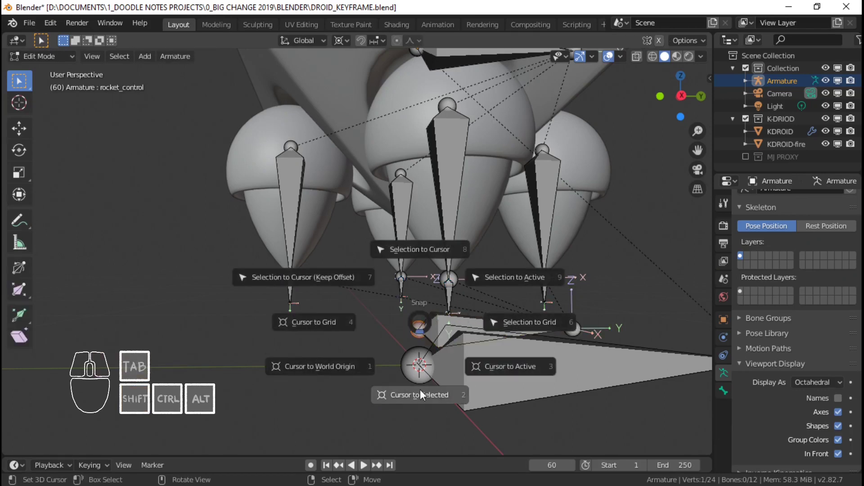
pyautogui.click(420, 389)
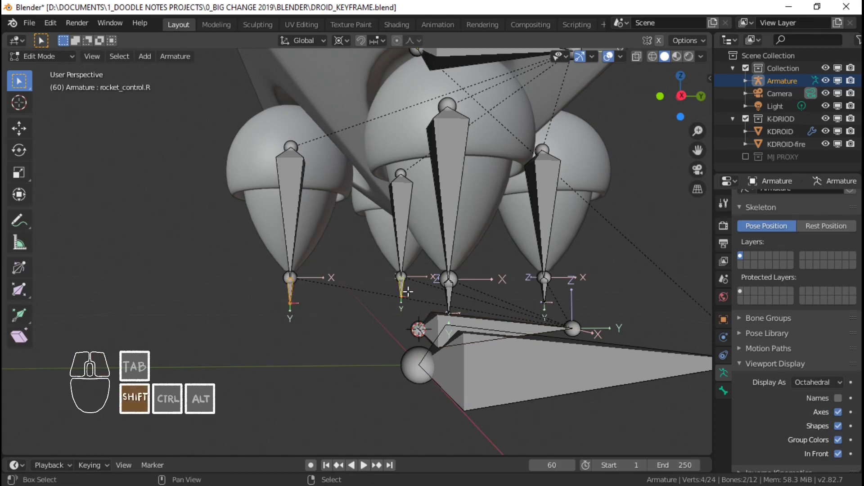
# Step: Select the four short rocket control bones and snap them to the 3D cursor with Keep Offset
pyautogui.moveTo(432, 293); pyautogui.dragTo(470, 285, button='middle')
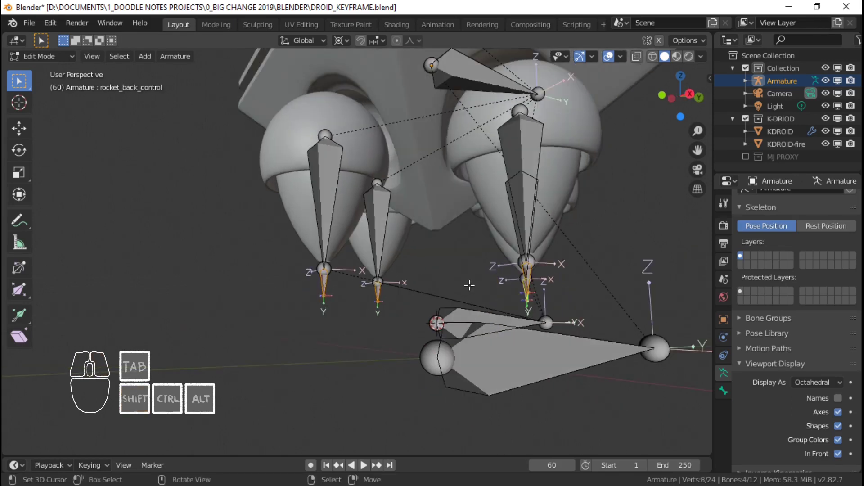
pyautogui.moveTo(527, 289); pyautogui.dragTo(521, 295, button='middle')
pyautogui.hotkey('shift', 's')
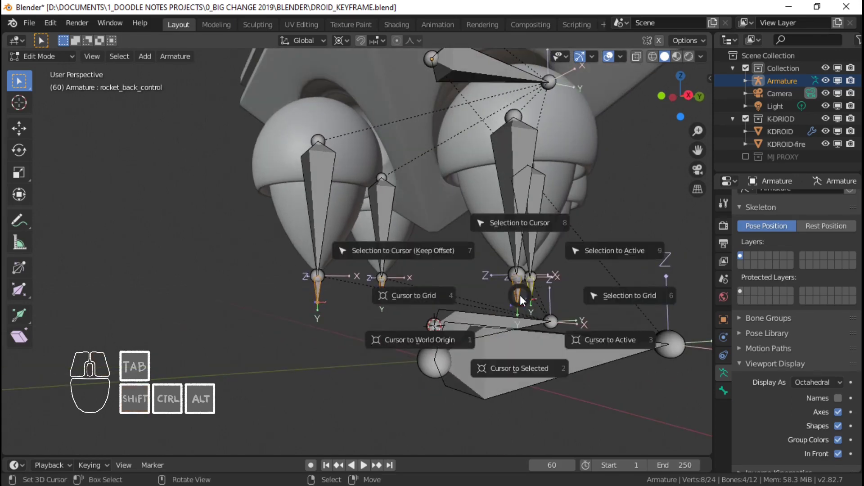
pyautogui.click(440, 251)
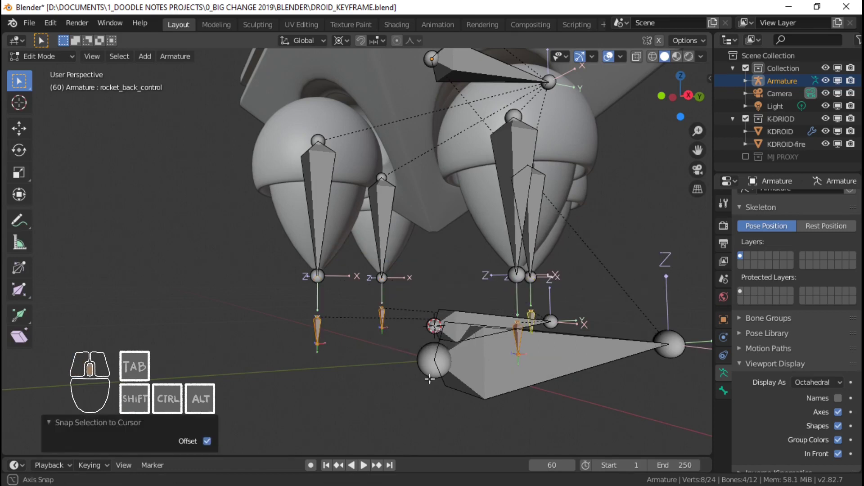
# Step: Select the rocket_control bone, switch to Pose Mode and test-move it to check that the four short control bones follow
pyautogui.moveTo(480, 315); pyautogui.dragTo(390, 292, button='middle')
pyautogui.moveTo(496, 347); pyautogui.dragTo(466, 334, button='middle')
pyautogui.rightClick(443, 335)
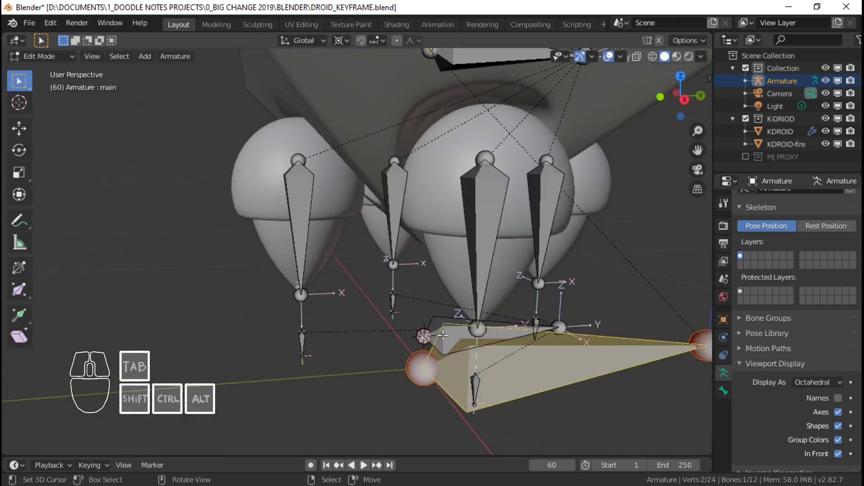
pyautogui.rightClick(438, 323)
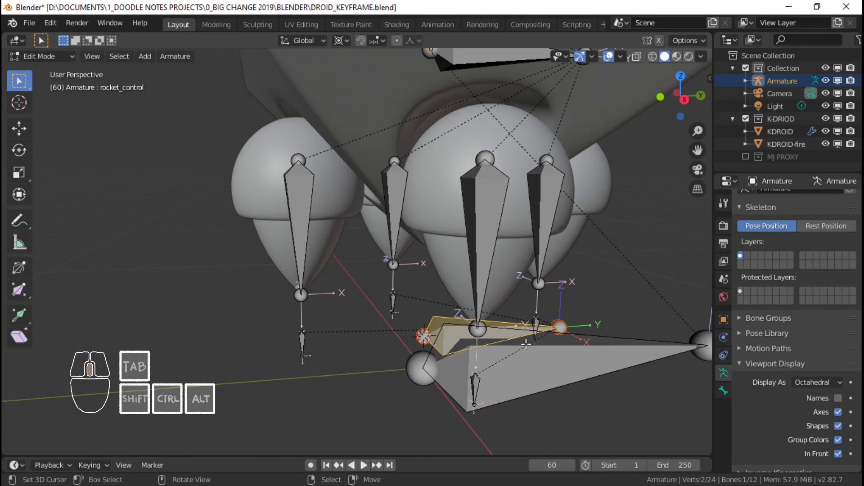
pyautogui.moveTo(525, 344); pyautogui.dragTo(465, 329, button='middle')
pyautogui.press('Tab')
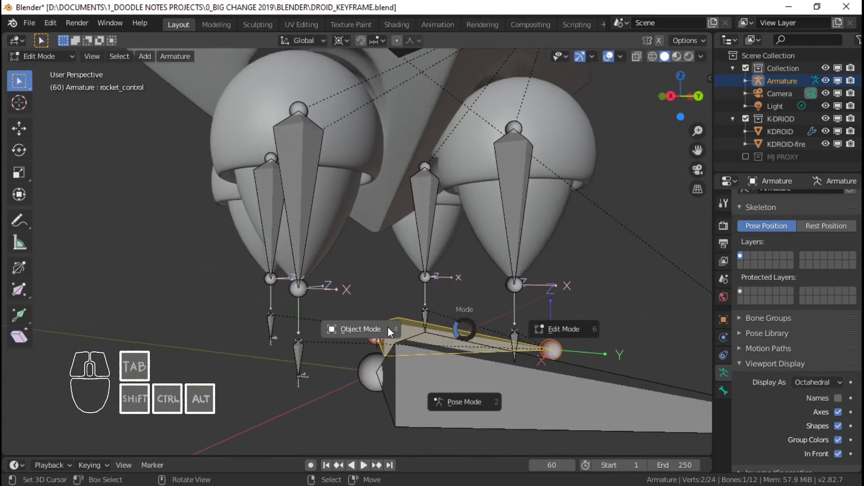
pyautogui.click(479, 396)
pyautogui.press('g')
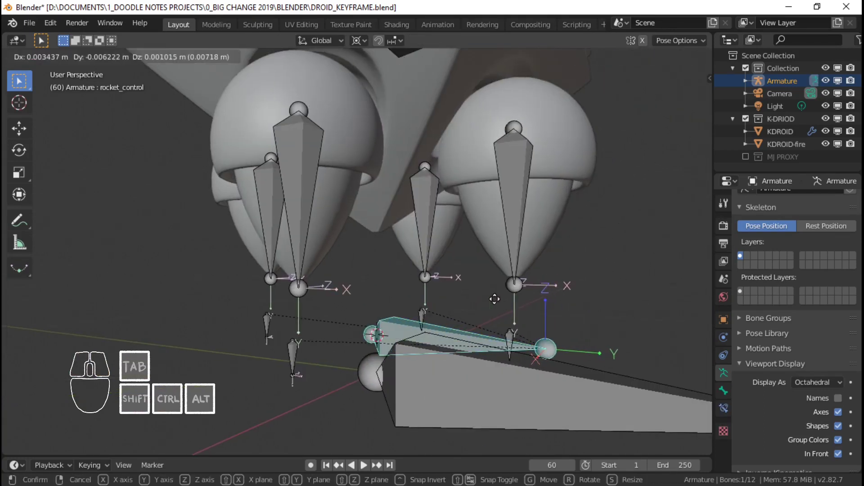
pyautogui.rightClick(494, 320)
pyautogui.hotkey('ctrl', 'Tab')
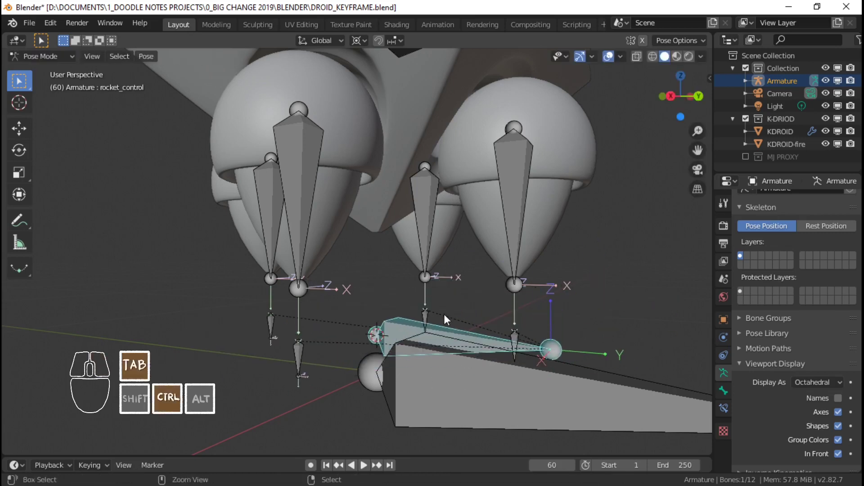
pyautogui.hotkey('ctrl', 'Tab')
# Step: Add an Inverse Kinematics constraint to the rocket_front bone with rocket_front_control as its target
pyautogui.rightClick(423, 319)
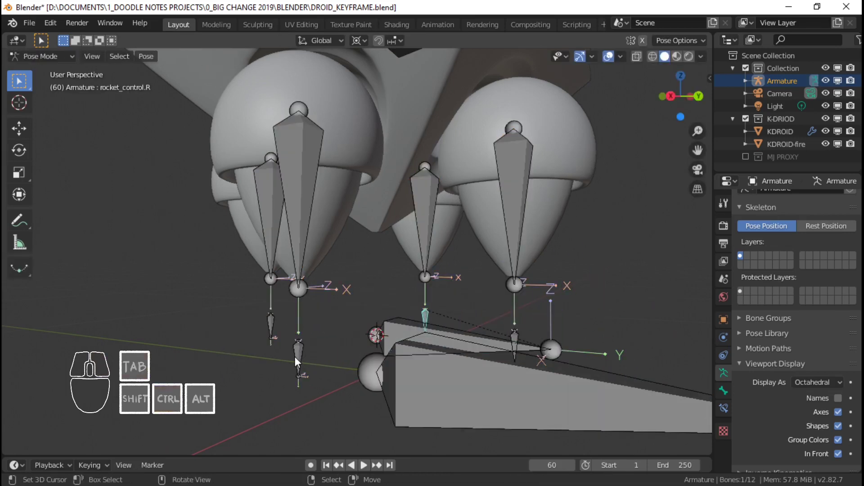
pyautogui.rightClick(294, 357)
pyautogui.rightClick(272, 334)
pyautogui.moveTo(274, 334); pyautogui.dragTo(416, 324, button='middle')
pyautogui.keyDown('shift'); pyautogui.rightClick(331, 244); pyautogui.keyUp('shift')
pyautogui.hotkey('ctrl', 'shift', 'c')
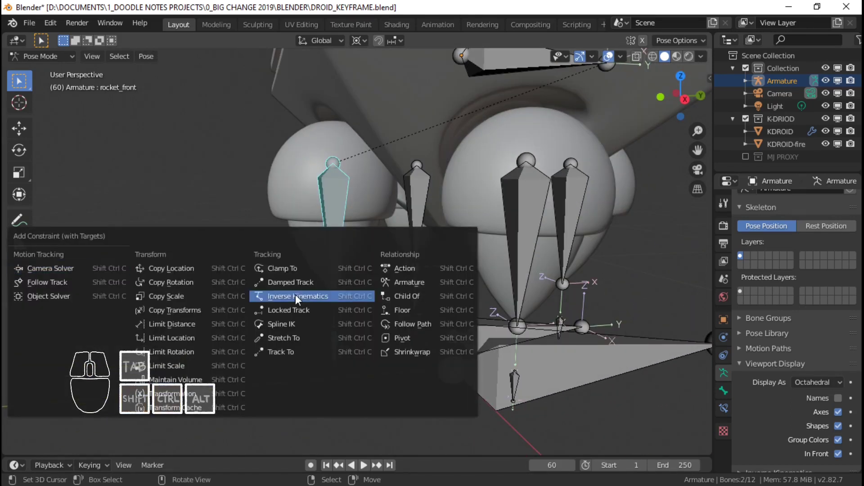
pyautogui.click(309, 296)
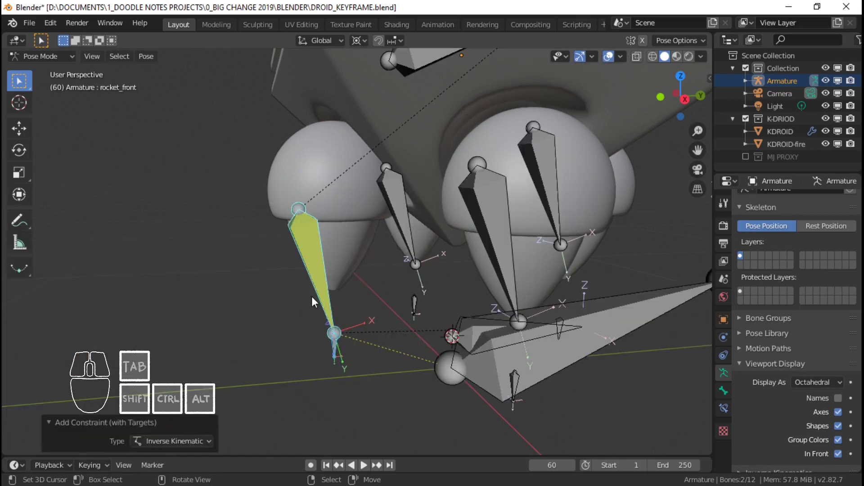
# Step: Set the chain length of rocket_front's IK constraint to 1 and test-move the rocket_front_control bone
pyautogui.rightClick(314, 267)
pyautogui.click(723, 390)
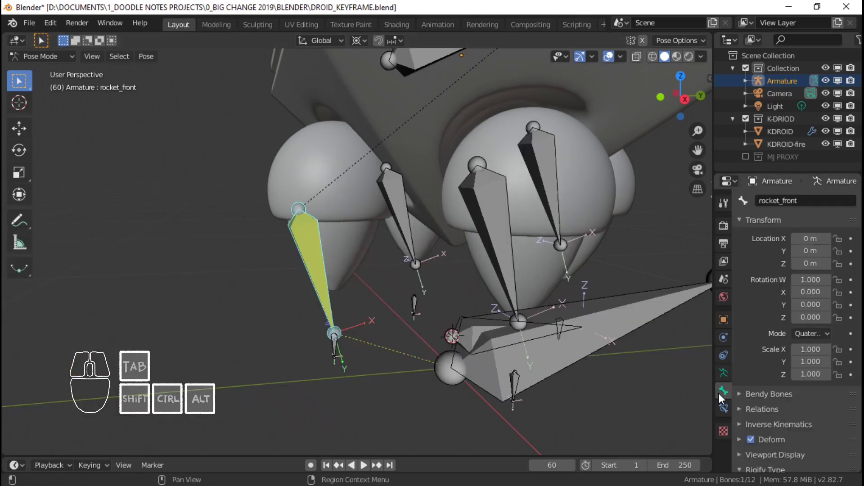
pyautogui.click(722, 409)
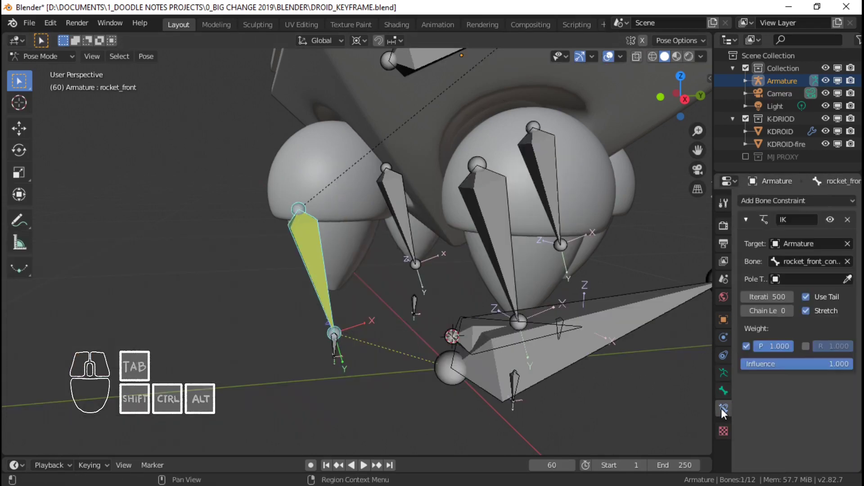
pyautogui.click(788, 311)
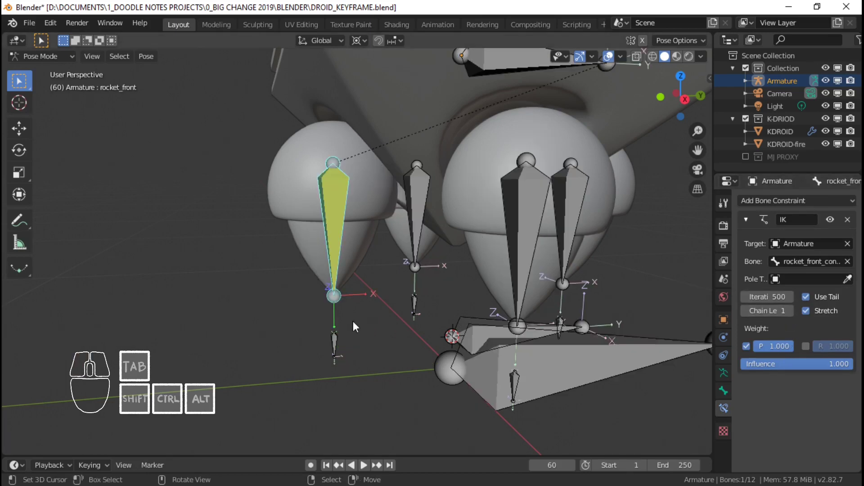
pyautogui.rightClick(336, 341)
pyautogui.press('g')
pyautogui.rightClick(370, 321)
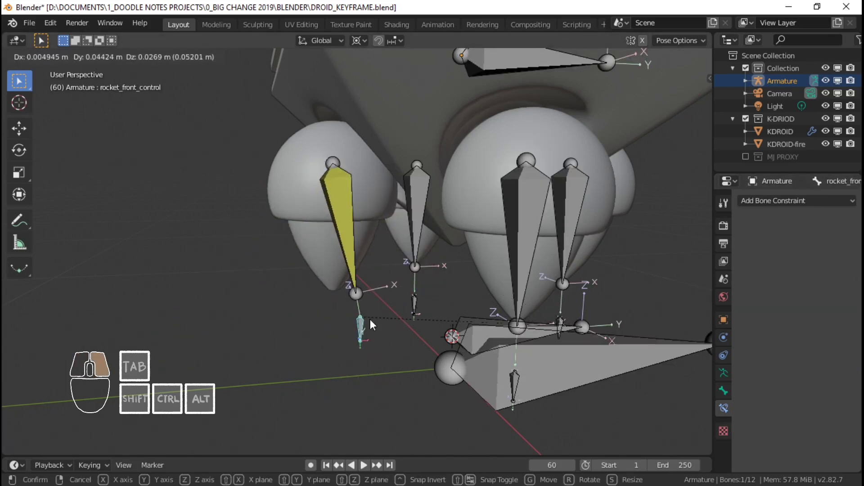
# Step: Add an Inverse Kinematics constraint to the rocket.R bone targeting rocket_control.R, with a chain length of 1
pyautogui.rightClick(414, 307)
pyautogui.keyDown('shift'); pyautogui.rightClick(412, 232); pyautogui.keyUp('shift')
pyautogui.hotkey('ctrl', 'shift', 'c')
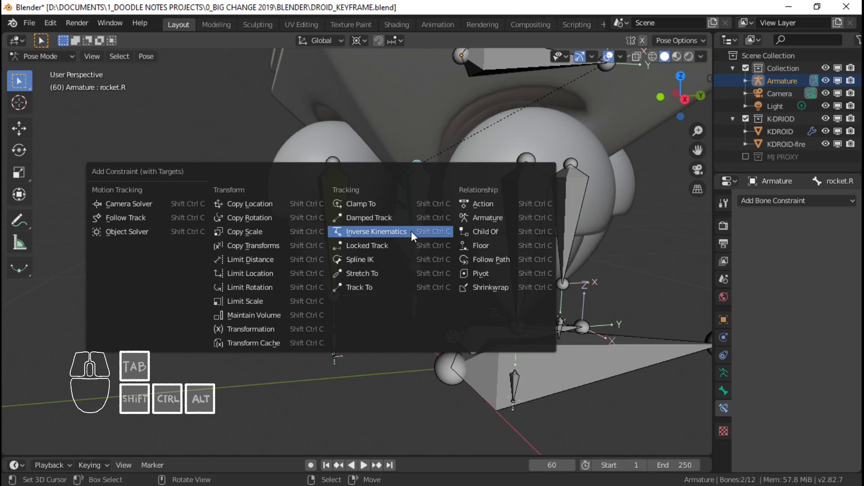
pyautogui.click(411, 231)
pyautogui.click(790, 312)
pyautogui.keyDown('shift'); pyautogui.moveTo(469, 288); pyautogui.dragTo(417, 282, button='middle'); pyautogui.keyUp('shift')
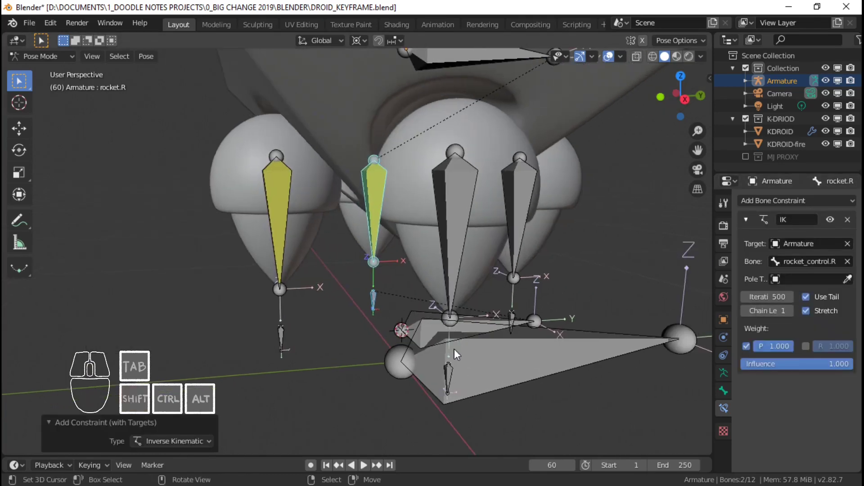
# Step: Add an Inverse Kinematics constraint to the rocket.L bone targeting rocket_control.L, with a chain length of 1
pyautogui.rightClick(450, 375)
pyautogui.keyDown('shift'); pyautogui.rightClick(460, 258); pyautogui.keyUp('shift')
pyautogui.hotkey('ctrl', 'shift', 'c')
pyautogui.click(464, 261)
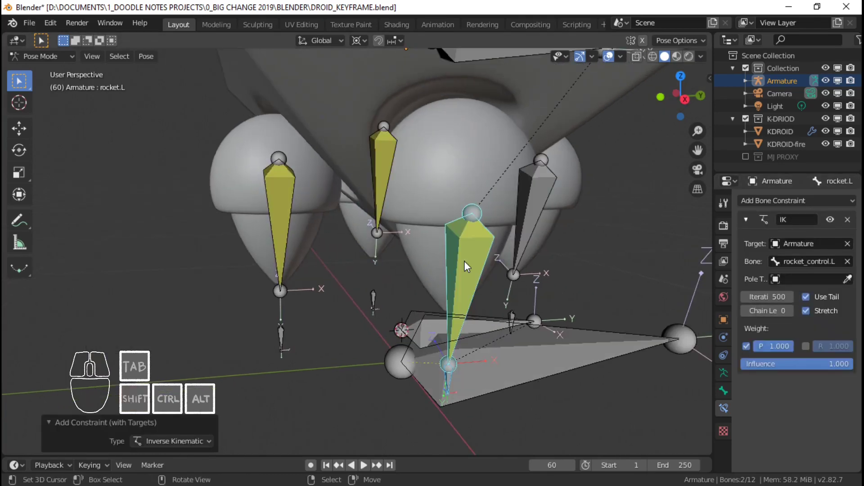
pyautogui.click(793, 309)
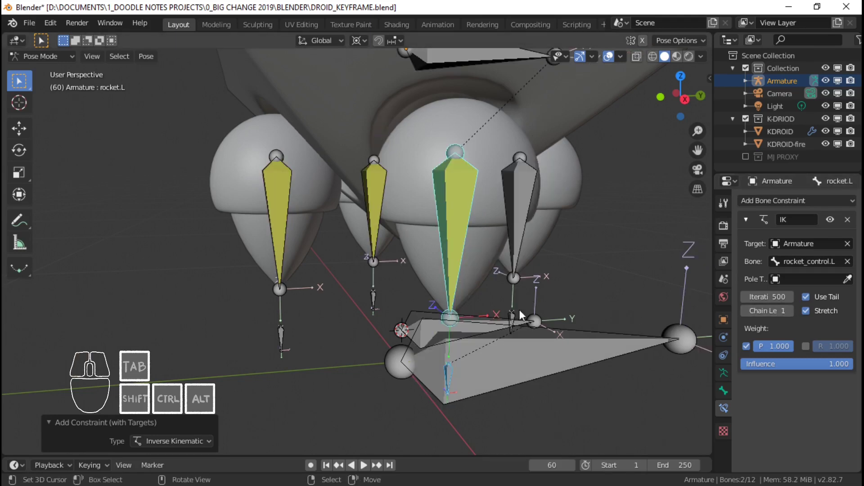
# Step: Add an Inverse Kinematics constraint to the rocket_back bone targeting its rocket_back_control bone, with a chain length of 1
pyautogui.rightClick(518, 310)
pyautogui.keyDown('shift'); pyautogui.rightClick(517, 232); pyautogui.keyUp('shift')
pyautogui.hotkey('ctrl', 'shift', 'c')
pyautogui.click(517, 233)
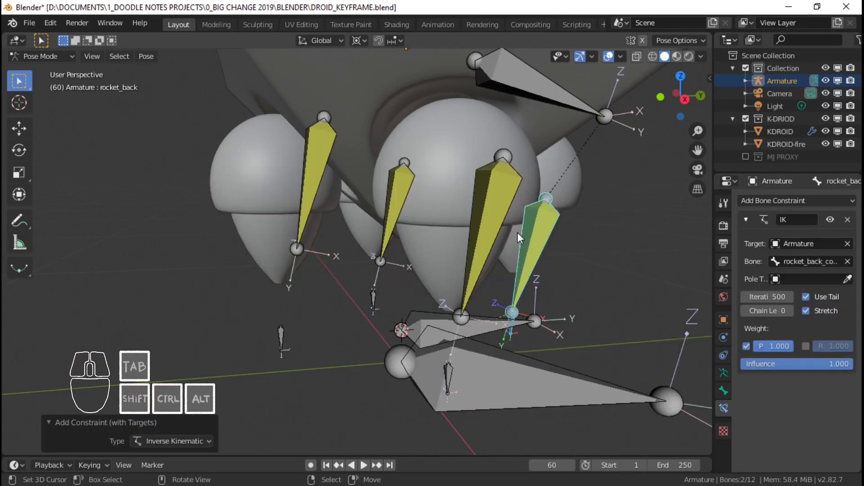
pyautogui.click(793, 310)
# Step: Test-move the rocket_control bone to check how all four rocket bones follow it, leaving its pose unchanged
pyautogui.rightClick(491, 316)
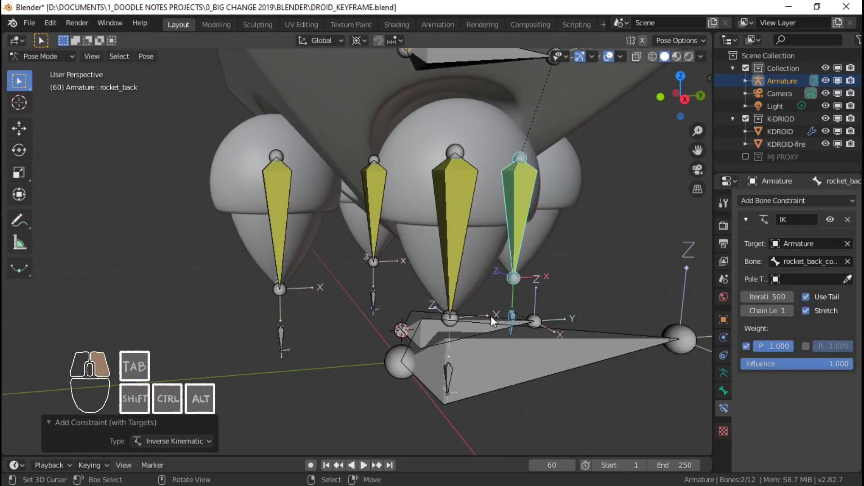
pyautogui.scroll(-3, 496, 307)
pyautogui.press('g')
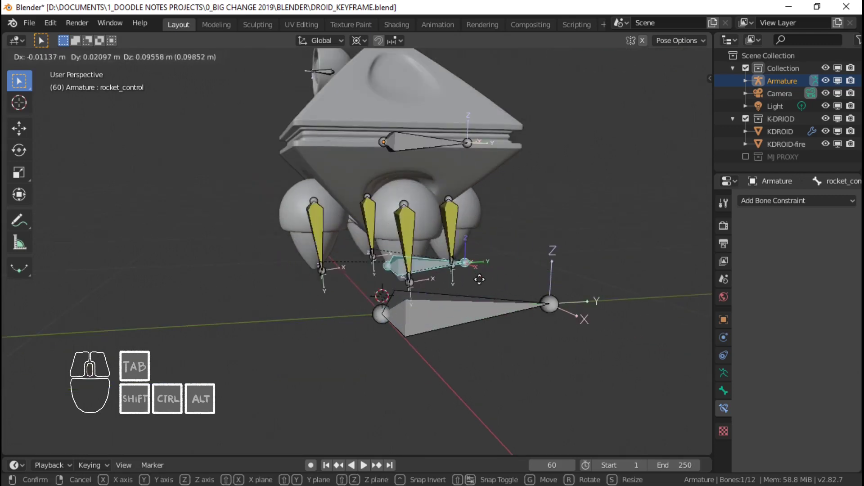
pyautogui.rightClick(463, 365)
pyautogui.moveTo(450, 356); pyautogui.dragTo(518, 328, button='middle')
pyautogui.press('g')
pyautogui.rightClick(430, 306)
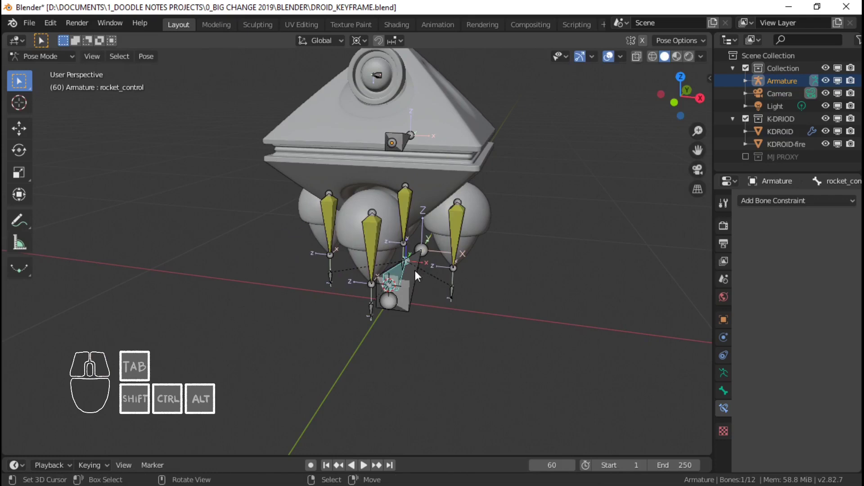
# Step: Try moving the body bone sideways to see how the rocket bones react through their IK constraints
pyautogui.rightClick(394, 142)
pyautogui.moveTo(393, 149); pyautogui.dragTo(405, 153, button='middle')
pyautogui.keyDown('shift'); pyautogui.moveTo(387, 169); pyautogui.dragTo(386, 199, button='middle'); pyautogui.keyUp('shift')
pyautogui.moveTo(385, 199); pyautogui.dragTo(401, 209, button='middle')
pyautogui.press('g')
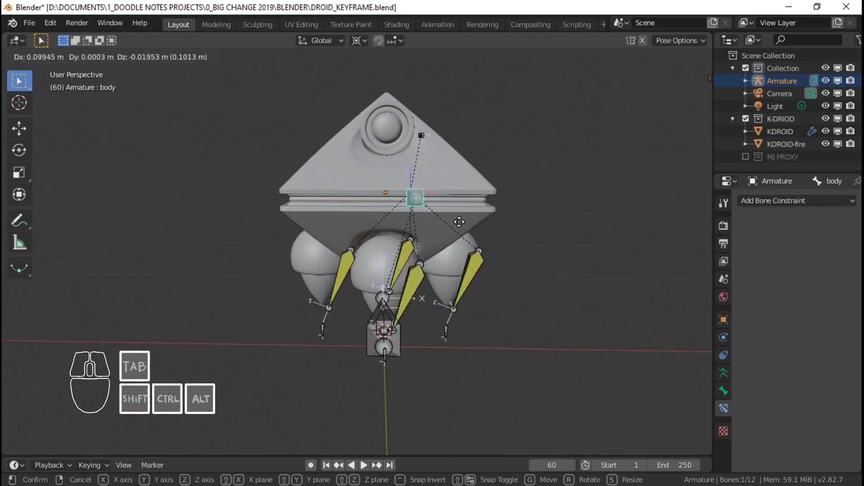
pyautogui.click(454, 228)
pyautogui.press('g')
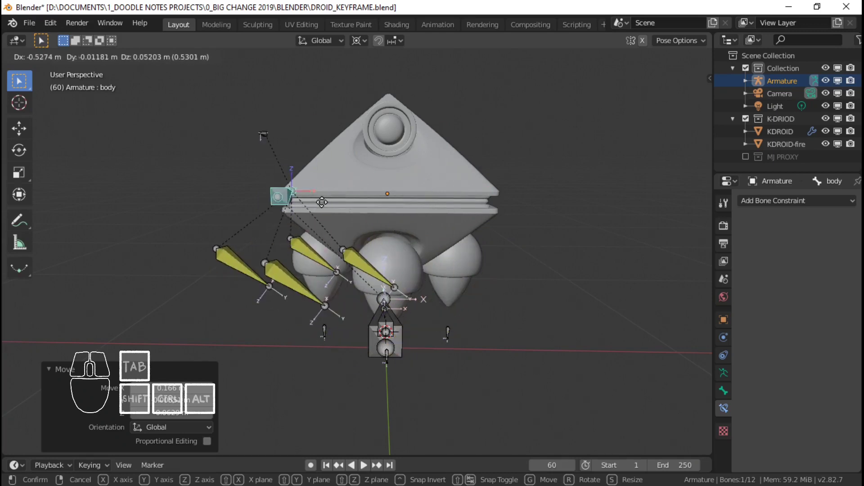
pyautogui.click(389, 267)
# Step: Try moving the rocket_control bone and scaling it up by about 3.193 to spread the rocket controls
pyautogui.click(385, 332)
pyautogui.press('g')
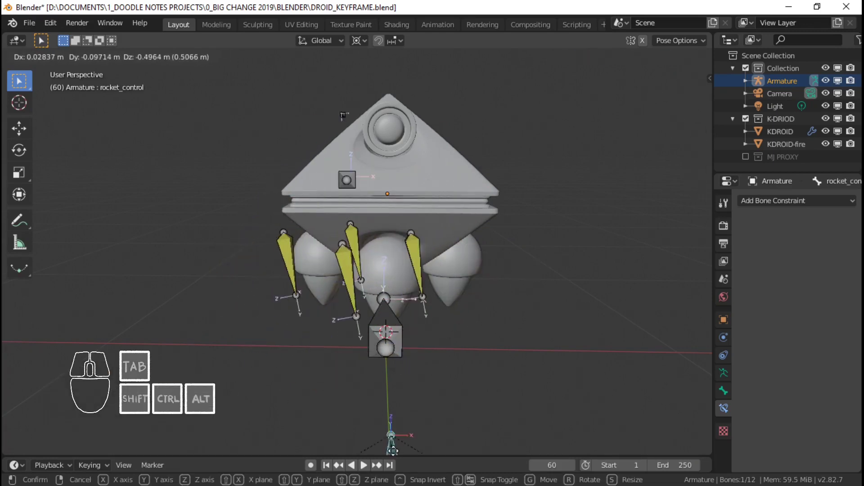
pyautogui.click(391, 339)
pyautogui.moveTo(390, 338); pyautogui.dragTo(334, 319, button='middle')
pyautogui.press('s')
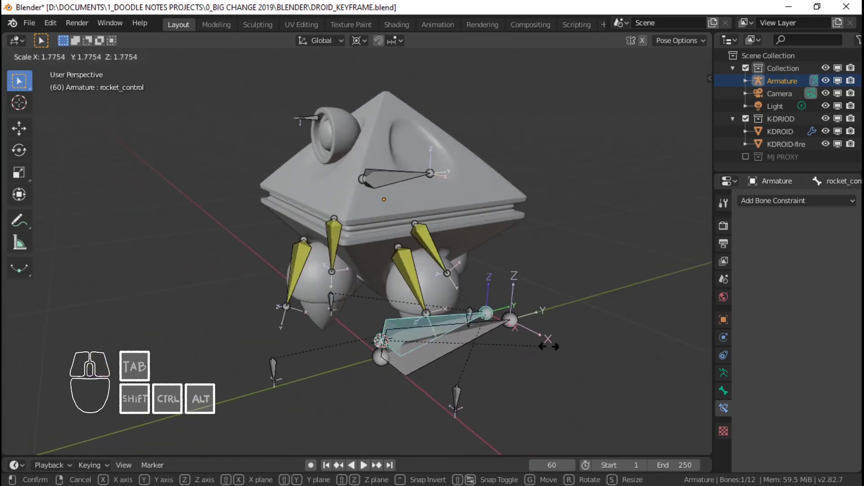
pyautogui.rightClick(598, 352)
pyautogui.press('s')
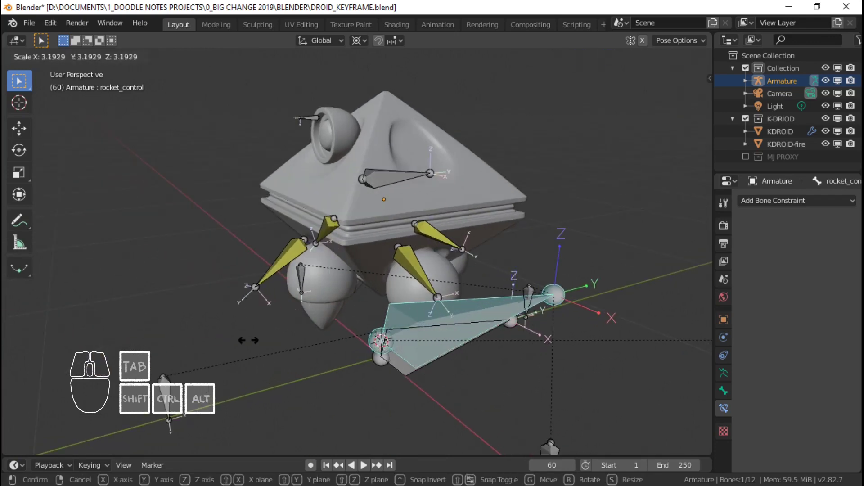
pyautogui.click(249, 343)
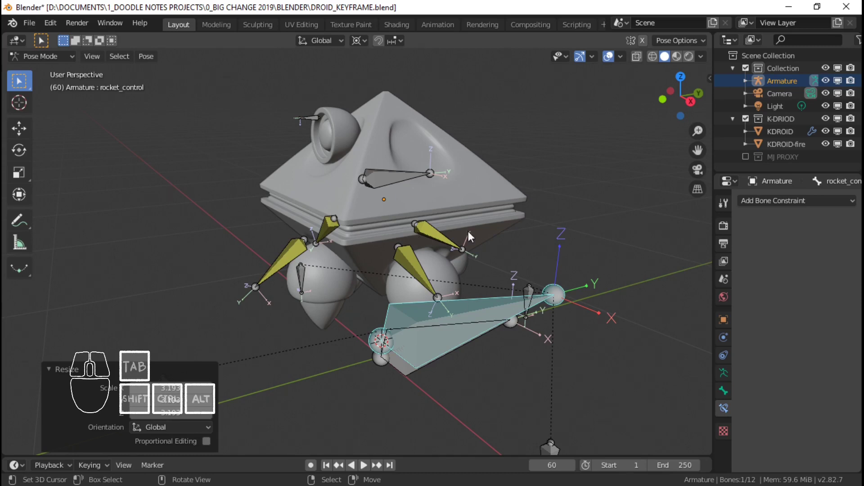
pyautogui.moveTo(277, 242); pyautogui.dragTo(439, 253, button='middle')
pyautogui.moveTo(383, 253); pyautogui.dragTo(414, 284, button='middle')
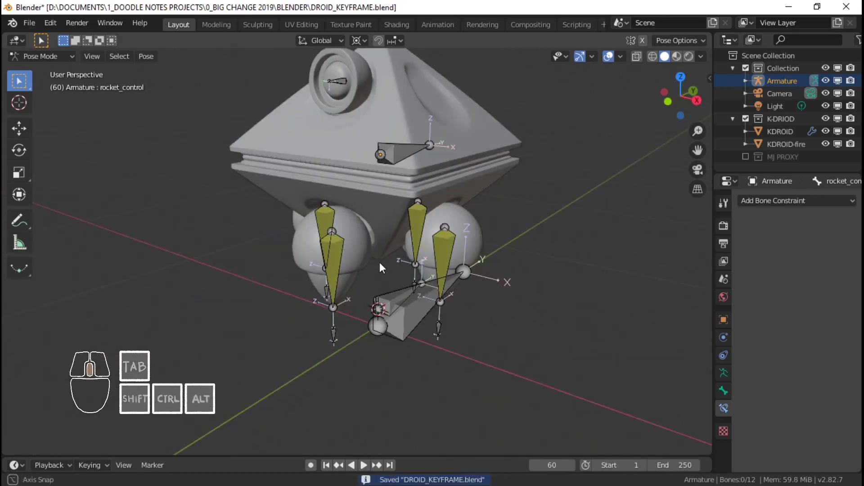
# Step: In the right orthographic view, test-move the rocket_control bone forward and backward to check how the rockets tilt
pyautogui.rightClick(386, 279)
pyautogui.rightClick(393, 296)
pyautogui.scroll(3, 401, 289)
pyautogui.press('g')
pyautogui.rightClick(436, 270)
pyautogui.scroll(-2, 436, 269)
pyautogui.press('KP_3')
pyautogui.press('g')
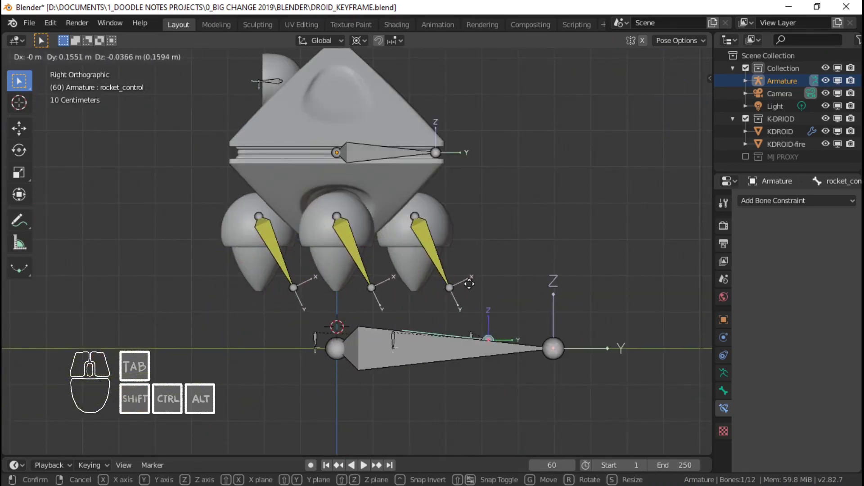
pyautogui.rightClick(466, 280)
pyautogui.press('g')
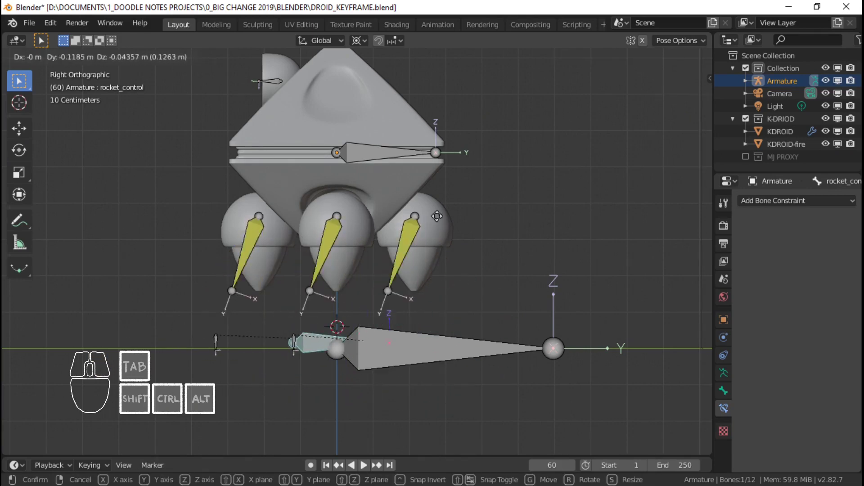
pyautogui.rightClick(331, 228)
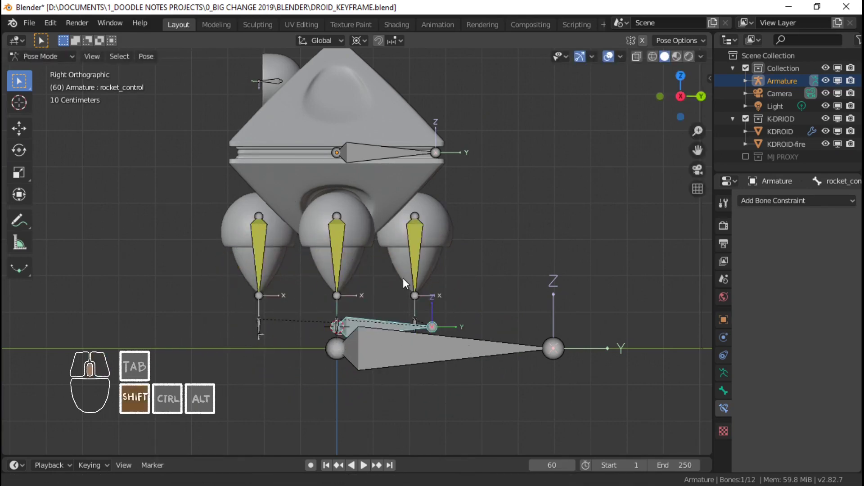
# Step: In Edit Mode, parent the rocket_control bone to the main bone and return to Pose Mode
pyautogui.moveTo(355, 317); pyautogui.dragTo(369, 325, button='middle')
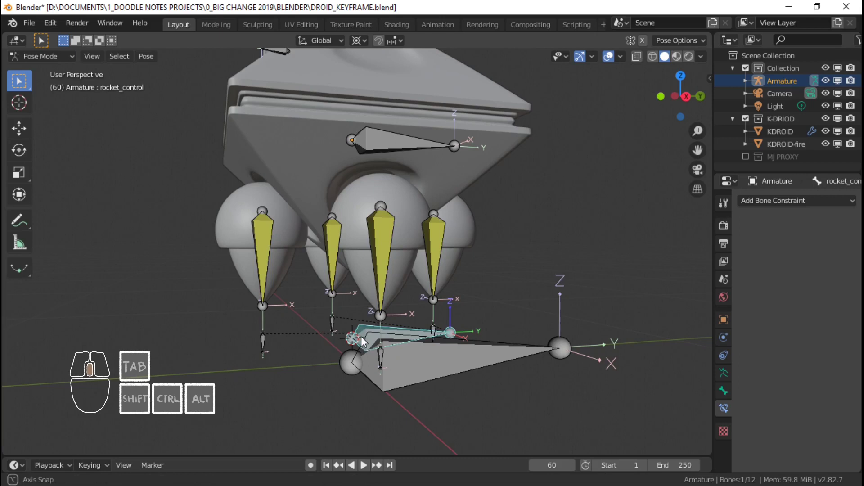
pyautogui.press('Tab')
pyautogui.keyDown('shift'); pyautogui.click(435, 358); pyautogui.keyUp('shift')
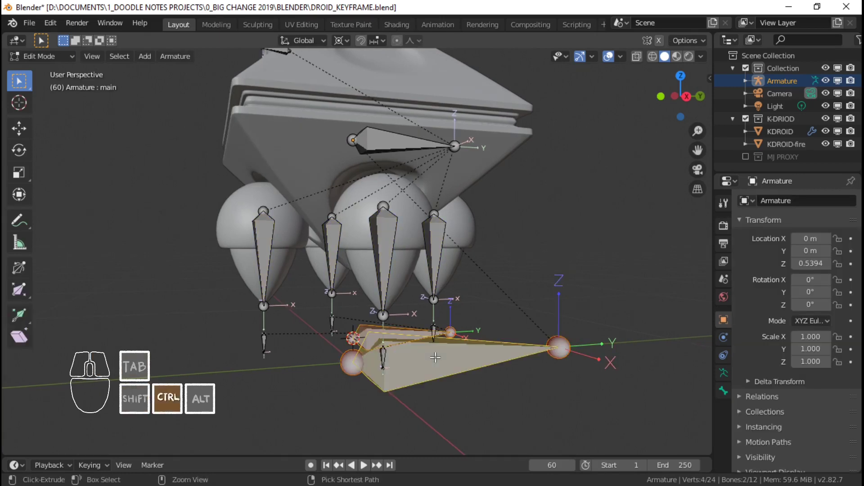
pyautogui.hotkey('ctrl', 'p')
pyautogui.click(436, 358)
pyautogui.press('Tab')
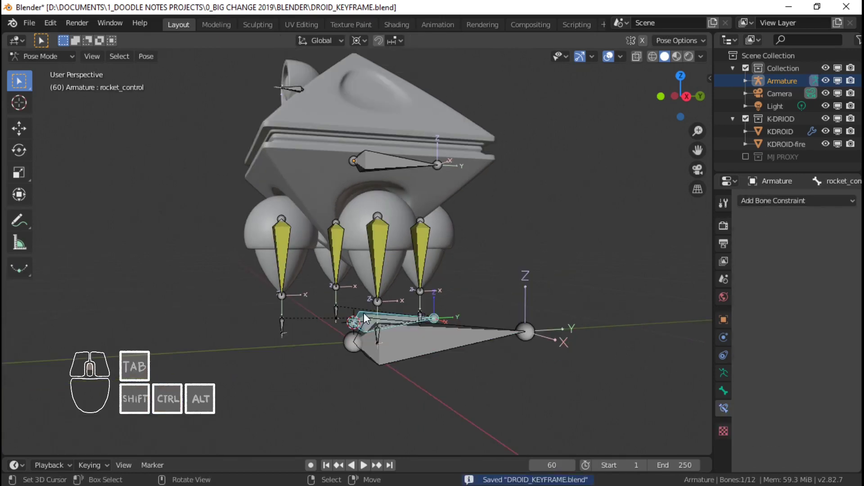
# Step: In Edit Mode, parent the rocket_control bone to the body bone and return to Pose Mode
pyautogui.scroll(1, 364, 313)
pyautogui.press('Tab')
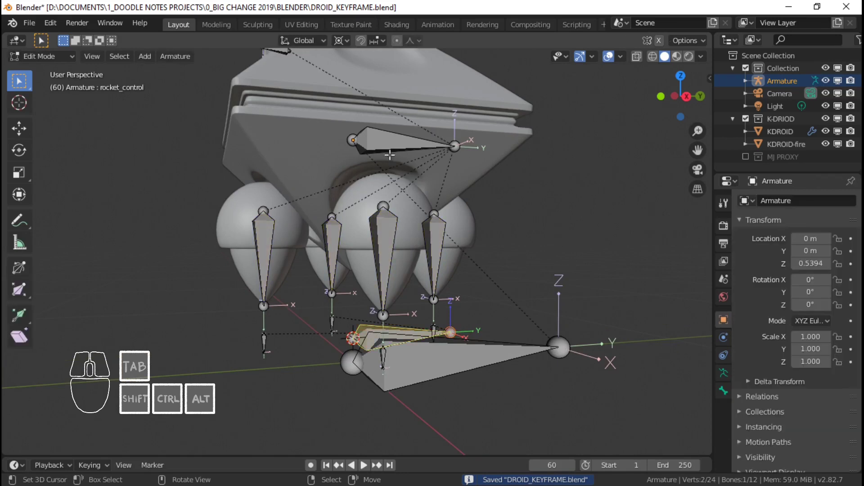
pyautogui.keyDown('shift'); pyautogui.click(390, 141); pyautogui.keyUp('shift')
pyautogui.hotkey('ctrl', 'p')
pyautogui.click(394, 141)
pyautogui.press('Tab')
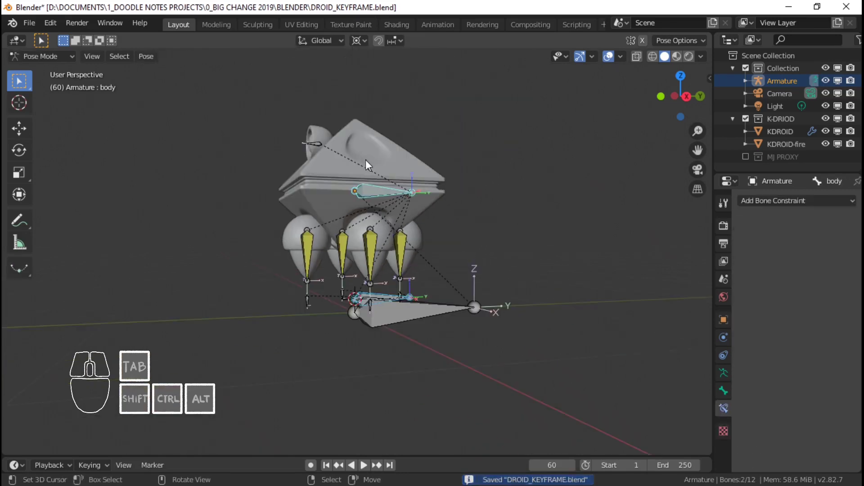
# Step: Test-move the body and rocket_control bones sideways in the front orthographic view to check how the rocket bones follow
pyautogui.scroll(2, 365, 159)
pyautogui.press('g')
pyautogui.click(528, 218)
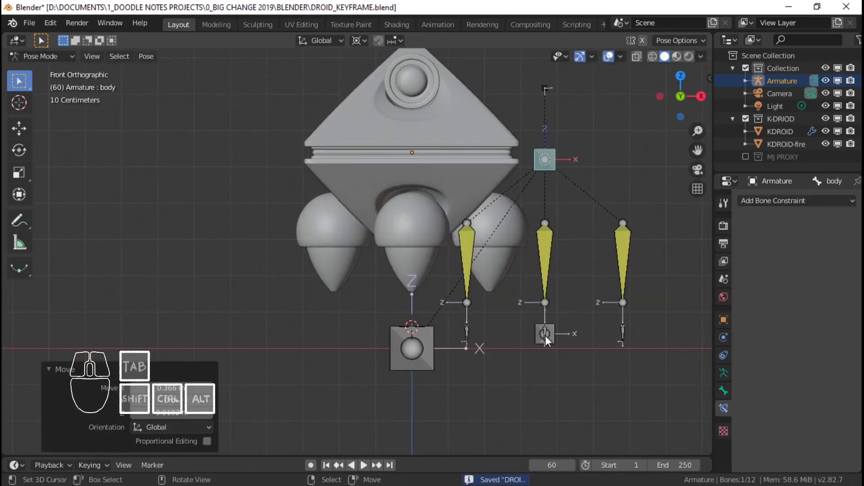
pyautogui.rightClick(545, 336)
pyautogui.press('g')
pyautogui.rightClick(546, 333)
pyautogui.keyDown('shift'); pyautogui.moveTo(608, 290); pyautogui.dragTo(555, 269, button='middle'); pyautogui.keyUp('shift')
pyautogui.rightClick(492, 130)
pyautogui.press('g')
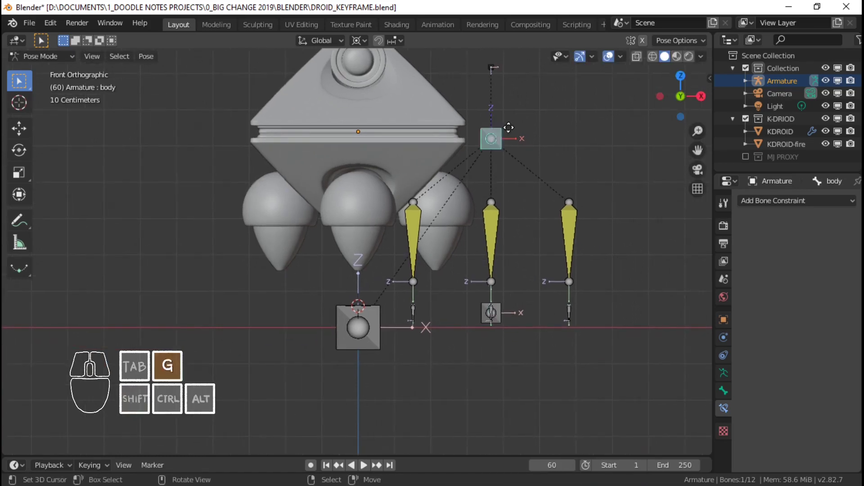
pyautogui.click(515, 125)
pyautogui.rightClick(526, 316)
pyautogui.press('g')
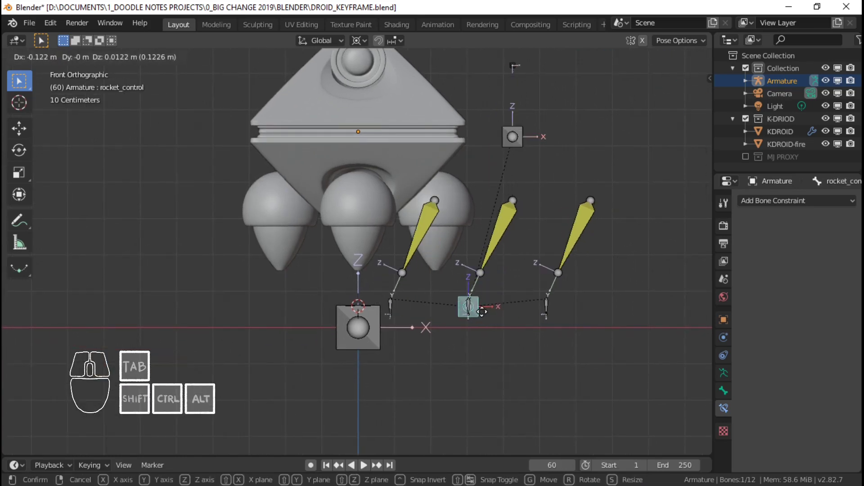
pyautogui.click(481, 311)
# Step: Clear the location of all pose bones and save the file
pyautogui.press('a')
pyautogui.hotkey('alt', 'g')
pyautogui.moveTo(434, 185); pyautogui.dragTo(369, 229, button='middle')
pyautogui.hotkey('ctrl', 's')
# Step: Test-move the body bone in the front orthographic view in Pose Mode
pyautogui.press('KP_1')
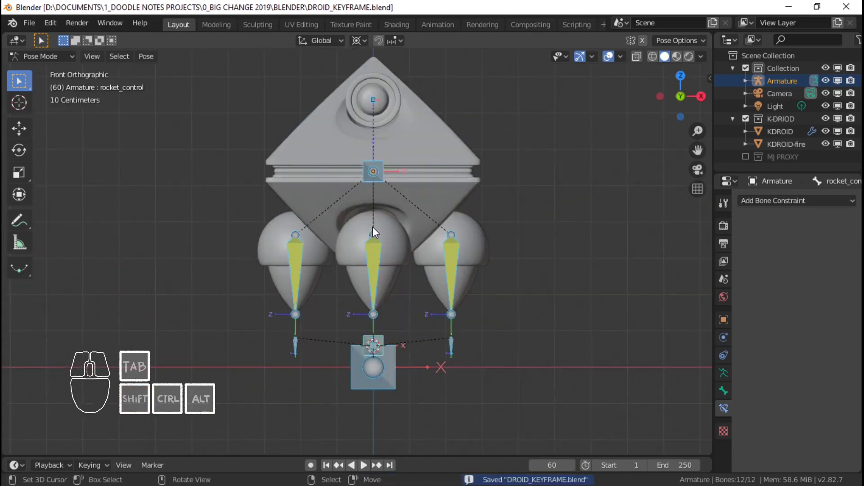
pyautogui.scroll(2, 379, 229)
pyautogui.scroll(-1, 376, 162)
pyautogui.rightClick(369, 147)
pyautogui.press('g')
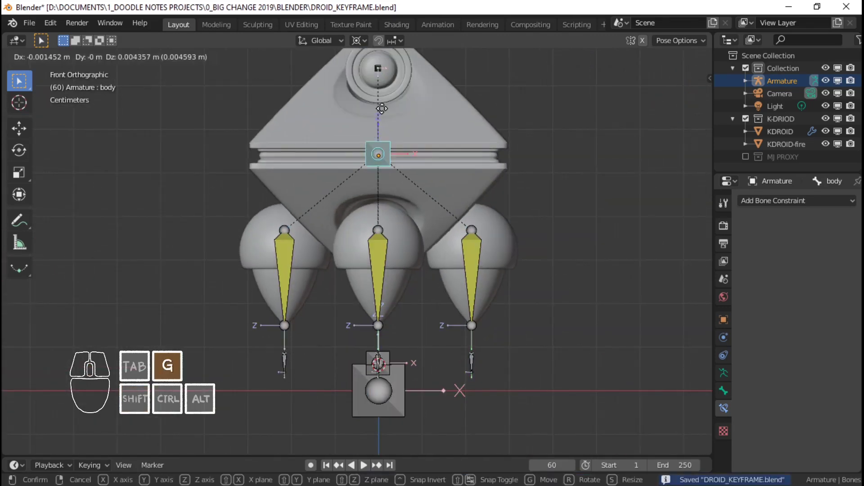
pyautogui.rightClick(408, 204)
pyautogui.keyDown('shift'); pyautogui.moveTo(409, 208); pyautogui.dragTo(418, 210, button='middle'); pyautogui.keyUp('shift')
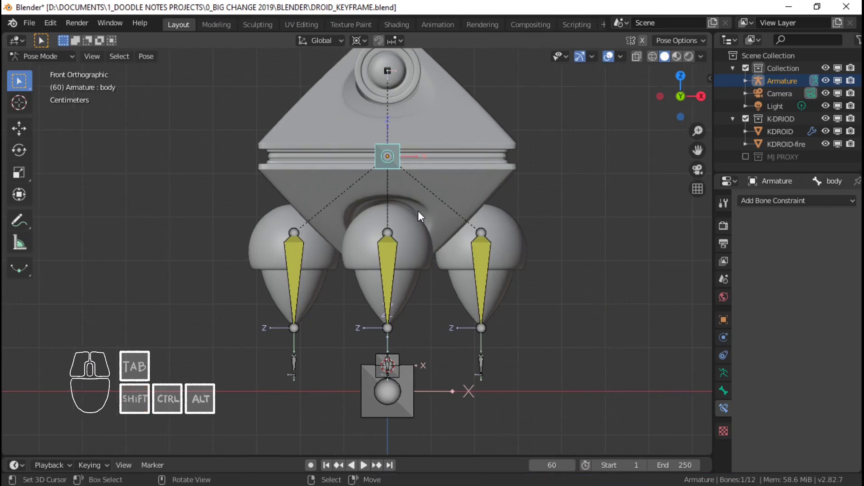
# Step: Switch the armature to Edit Mode and try moving the body bone away from the droid
pyautogui.hotkey('ctrl', 'Tab')
pyautogui.rightClick(398, 162)
pyautogui.rightClick(398, 162)
pyautogui.hotkey('ctrl', 'Tab')
pyautogui.press('Tab')
pyautogui.press('g')
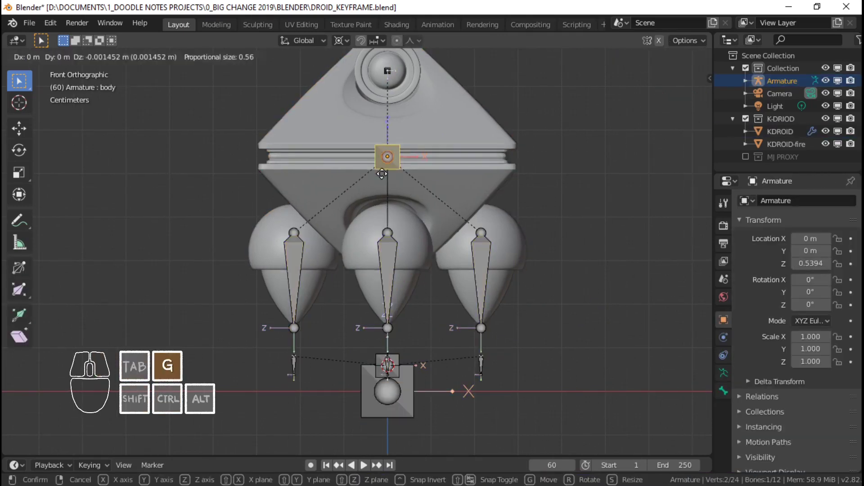
pyautogui.rightClick(419, 175)
pyautogui.moveTo(419, 176); pyautogui.dragTo(425, 192, button='middle')
pyautogui.press('g')
pyautogui.rightClick(650, 193)
pyautogui.scroll(-5, 490, 189)
# Step: Save DROID_KEYFRAME.blend and try moving the body bone in a perspective view in Edit Mode
pyautogui.moveTo(490, 189); pyautogui.dragTo(421, 205, button='middle')
pyautogui.hotkey('ctrl', 's')
pyautogui.scroll(3, 381, 211)
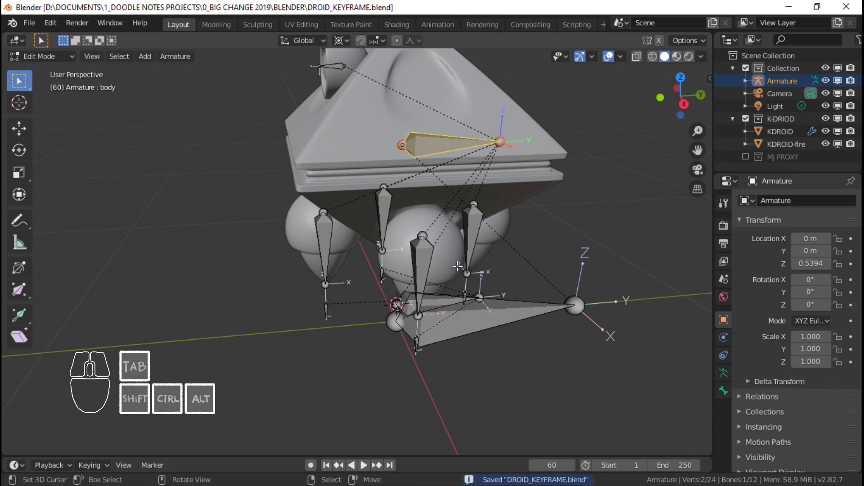
pyautogui.keyDown('shift'); pyautogui.moveTo(445, 236); pyautogui.dragTo(459, 177, button='middle'); pyautogui.keyUp('shift')
pyautogui.press('g')
pyautogui.rightClick(393, 130)
pyautogui.scroll(3, 459, 256)
pyautogui.keyDown('shift'); pyautogui.moveTo(459, 258); pyautogui.dragTo(451, 273, button='middle'); pyautogui.keyUp('shift')
pyautogui.scroll(-2, 451, 273)
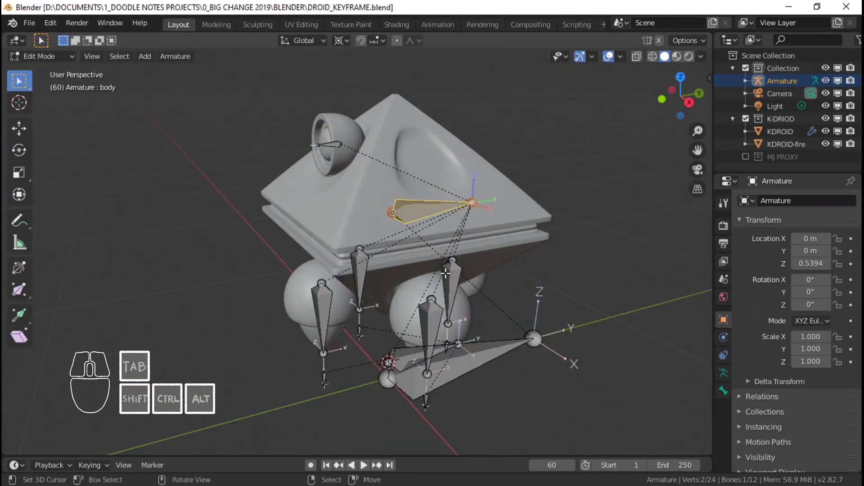
# Step: Select the main bone in the right orthographic view and return the armature to Pose Mode
pyautogui.moveTo(416, 295); pyautogui.dragTo(450, 340, button='middle')
pyautogui.scroll(3, 453, 342)
pyautogui.click(498, 366)
pyautogui.keyDown('shift'); pyautogui.moveTo(498, 366); pyautogui.dragTo(418, 299, button='middle'); pyautogui.keyUp('shift')
pyautogui.scroll(-4, 408, 301)
pyautogui.press('KP_3')
pyautogui.scroll(1, 390, 301)
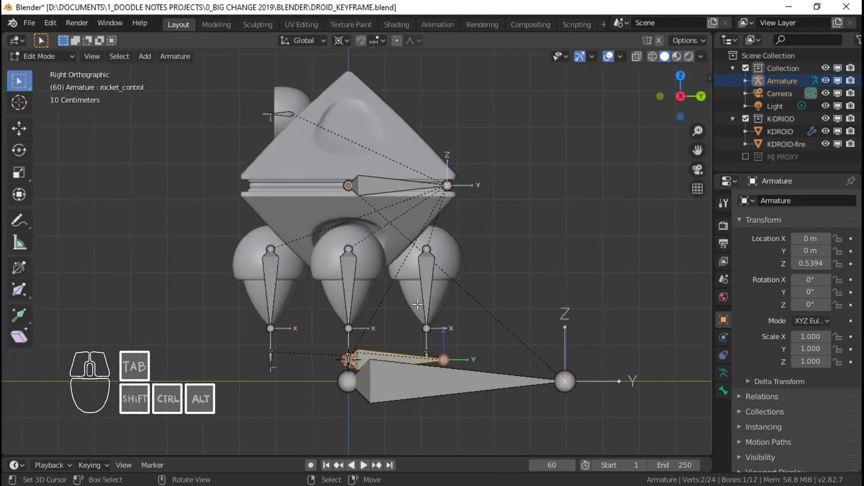
pyautogui.rightClick(423, 376)
pyautogui.press('Tab')
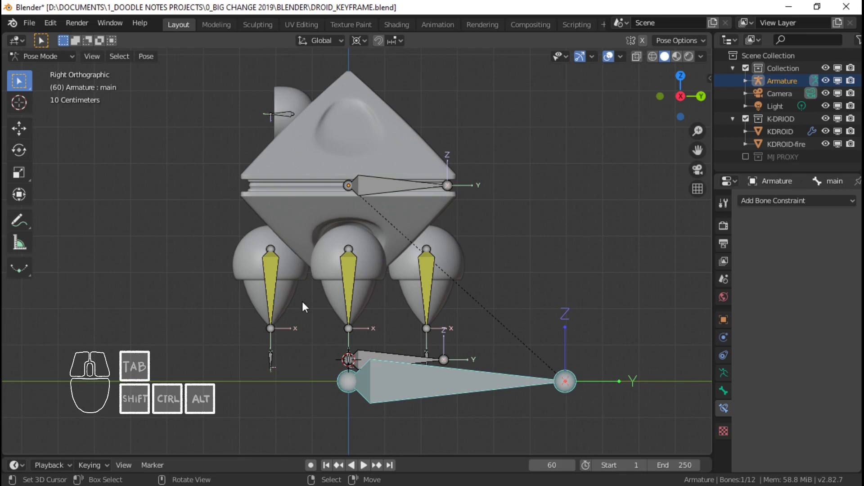
# Step: Turn off Deform for the main bone in its bone properties
pyautogui.click(275, 358)
pyautogui.moveTo(247, 337); pyautogui.dragTo(280, 353, button='middle')
pyautogui.keyDown('shift'); pyautogui.moveTo(329, 383); pyautogui.dragTo(366, 323, button='middle'); pyautogui.keyUp('shift')
pyautogui.moveTo(366, 324); pyautogui.dragTo(421, 334, button='middle')
pyautogui.rightClick(450, 331)
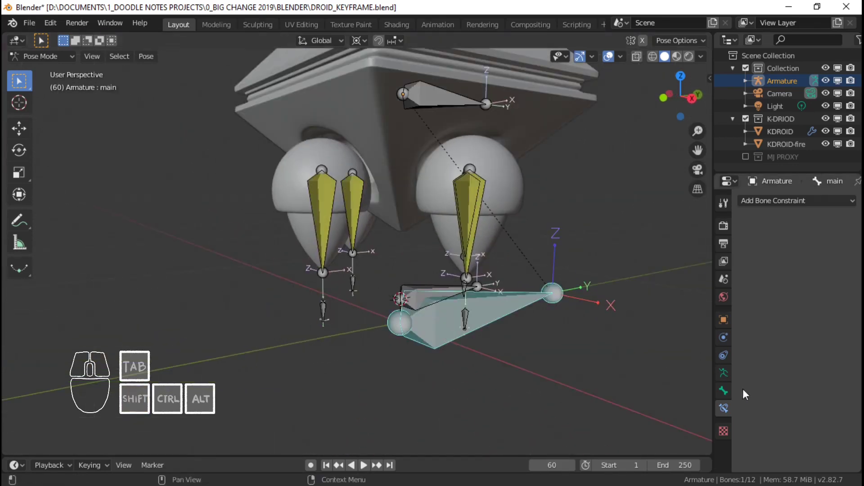
pyautogui.click(722, 392)
pyautogui.scroll(-2, 754, 354)
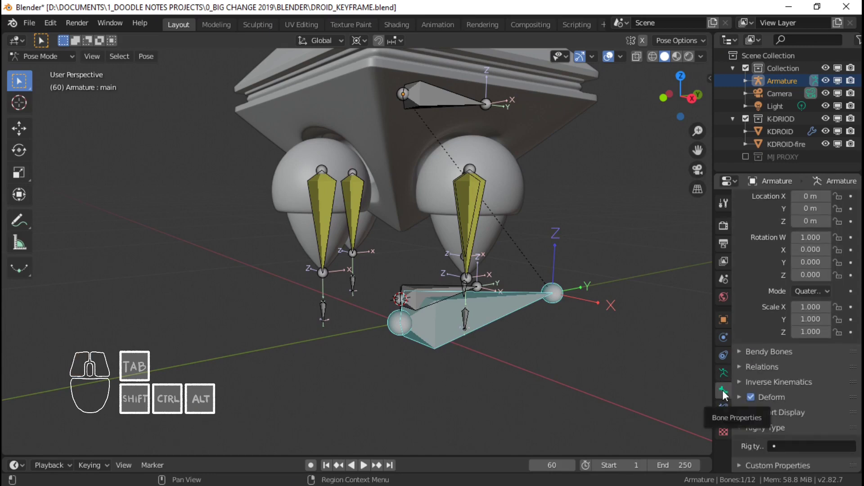
pyautogui.click(749, 396)
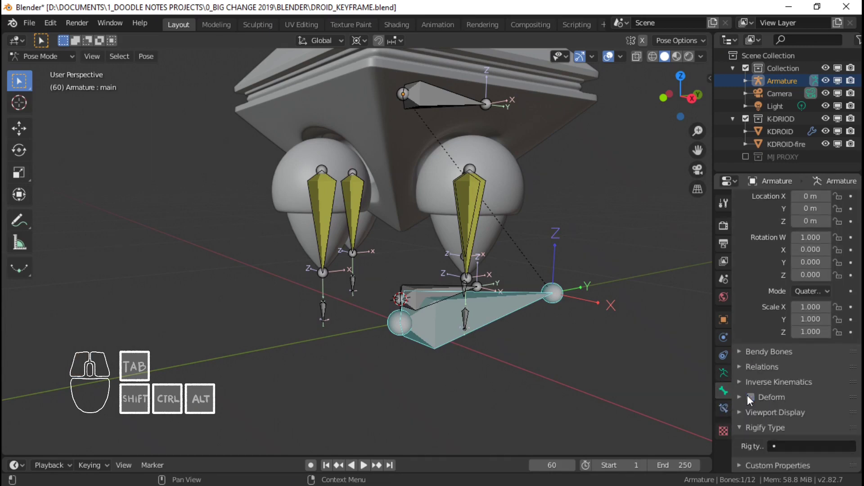
# Step: Turn off Deform for the rocket_front_control, rocket_control.R and rocket_control.L bones
pyautogui.click(321, 316)
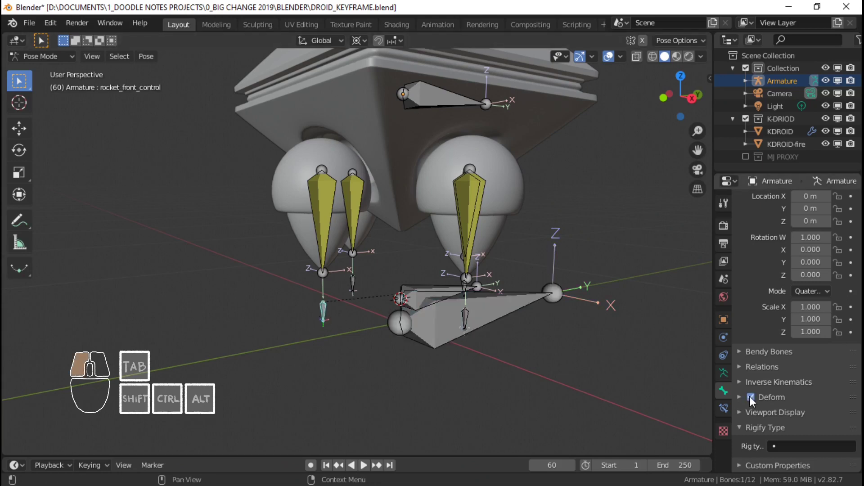
pyautogui.click(749, 397)
pyautogui.rightClick(461, 312)
pyautogui.rightClick(468, 291)
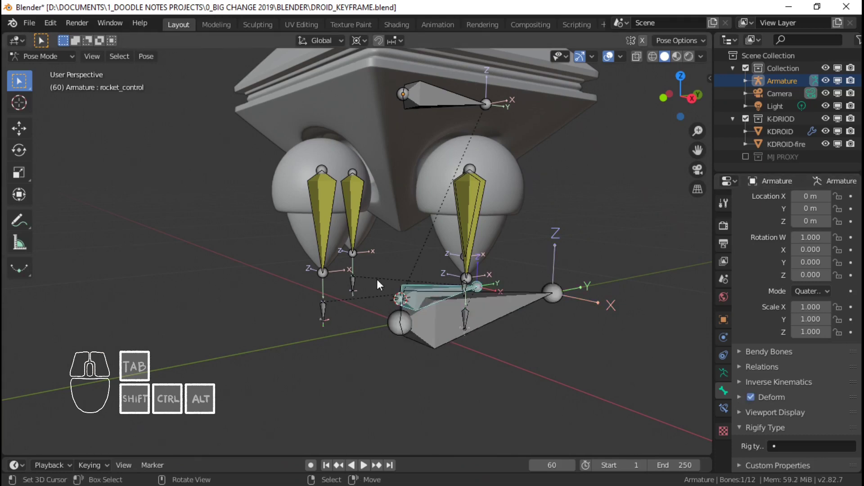
pyautogui.rightClick(346, 281)
pyautogui.click(750, 397)
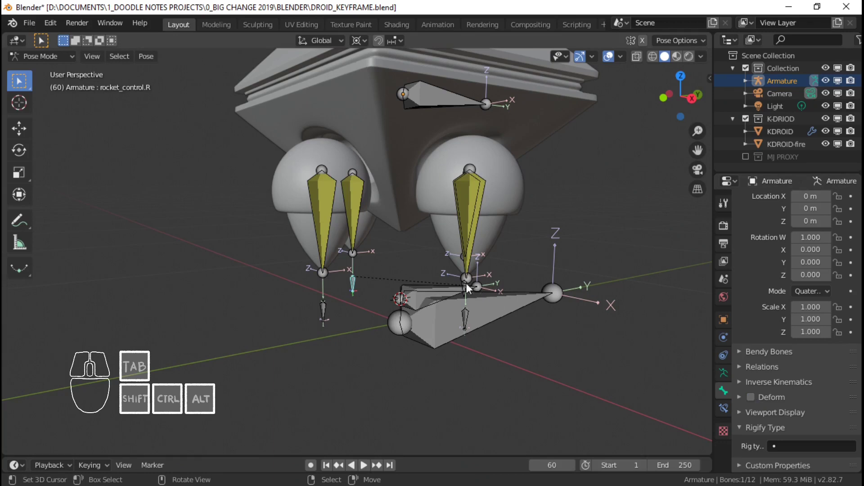
pyautogui.rightClick(463, 283)
pyautogui.click(751, 397)
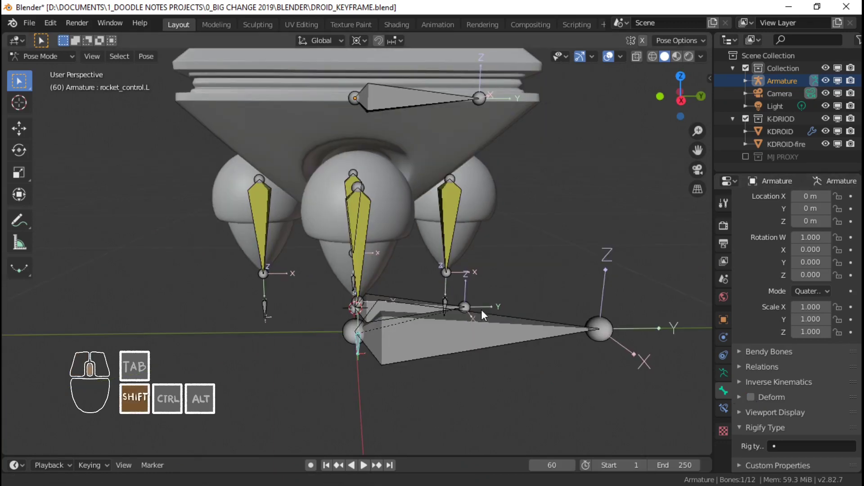
# Step: Check the Deform setting of the laser, body and rocket bones, and turn it off for rocket_control
pyautogui.keyDown('shift'); pyautogui.moveTo(482, 310); pyautogui.dragTo(489, 351, button='middle'); pyautogui.keyUp('shift')
pyautogui.moveTo(436, 299); pyautogui.dragTo(509, 309, button='middle')
pyautogui.scroll(-2, 451, 295)
pyautogui.keyDown('shift'); pyautogui.moveTo(509, 310); pyautogui.dragTo(422, 294, button='middle'); pyautogui.keyUp('shift')
pyautogui.scroll(1, 507, 314)
pyautogui.rightClick(397, 165)
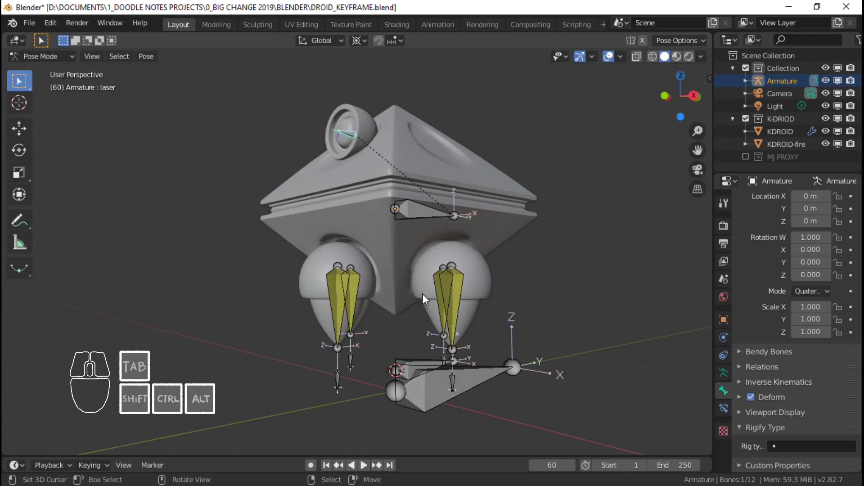
pyautogui.rightClick(401, 221)
pyautogui.rightClick(364, 283)
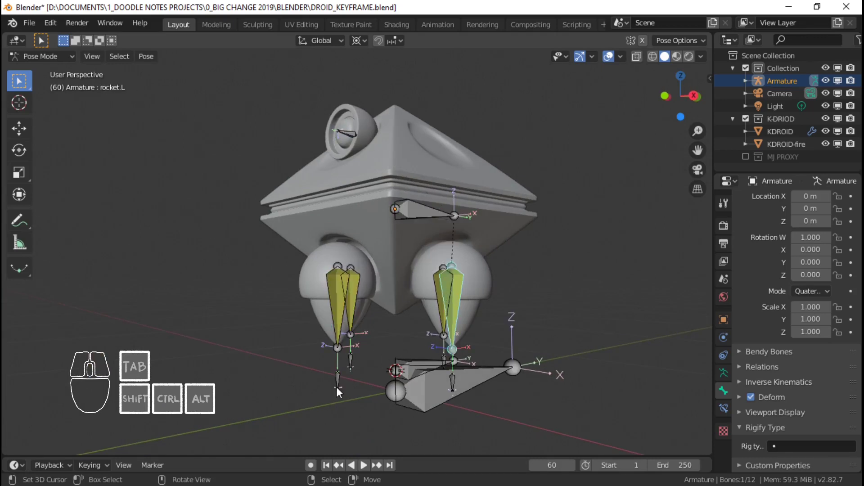
pyautogui.moveTo(477, 361); pyautogui.dragTo(412, 330, button='middle')
pyautogui.rightClick(388, 343)
pyautogui.click(751, 399)
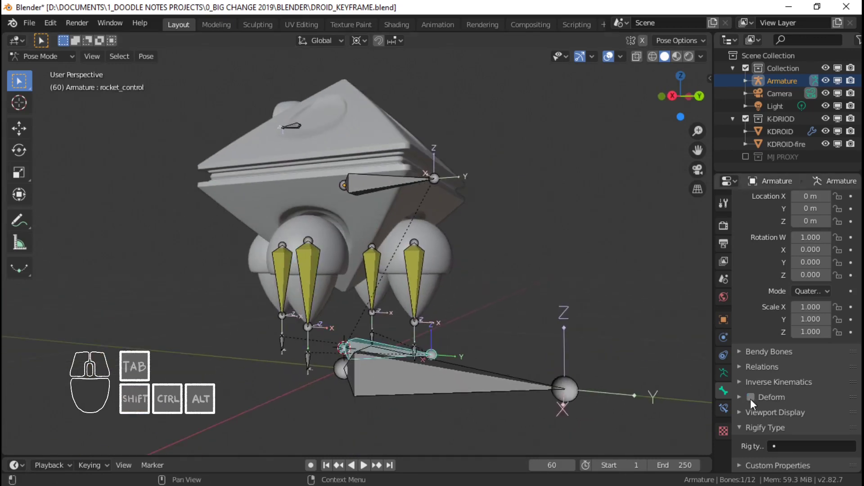
# Step: Test-move the rocket_control and main bones in the right orthographic view
pyautogui.keyDown('shift'); pyautogui.moveTo(304, 297); pyautogui.dragTo(360, 232, button='middle'); pyautogui.keyUp('shift')
pyautogui.keyDown('shift'); pyautogui.moveTo(360, 231); pyautogui.dragTo(391, 261, button='middle'); pyautogui.keyUp('shift')
pyautogui.moveTo(390, 261); pyautogui.dragTo(445, 264, button='middle')
pyautogui.press('KP_3')
pyautogui.press('g')
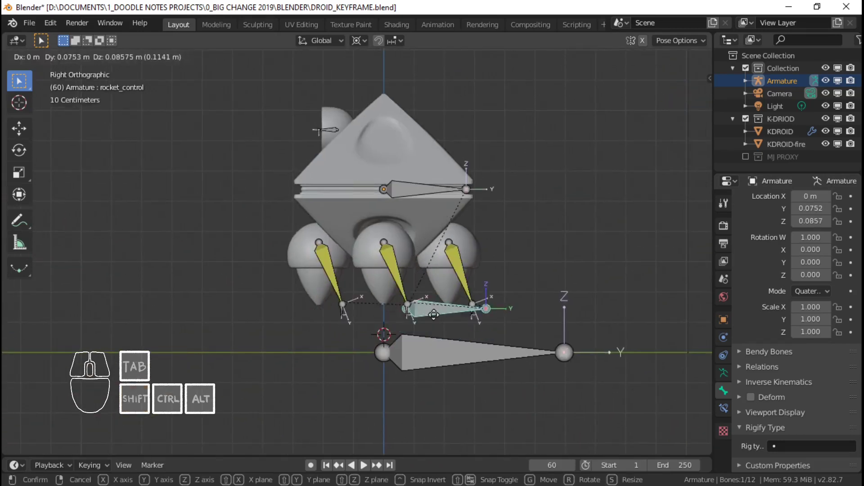
pyautogui.rightClick(434, 315)
pyautogui.rightClick(431, 341)
pyautogui.press('g')
pyautogui.rightClick(431, 316)
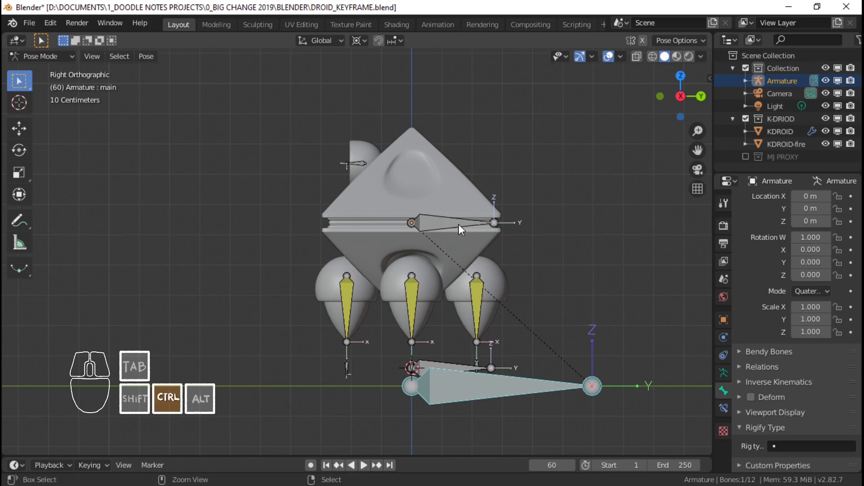
# Step: Check the Deform setting of the rocket_control, main and rocket_back_control bones
pyautogui.rightClick(412, 351)
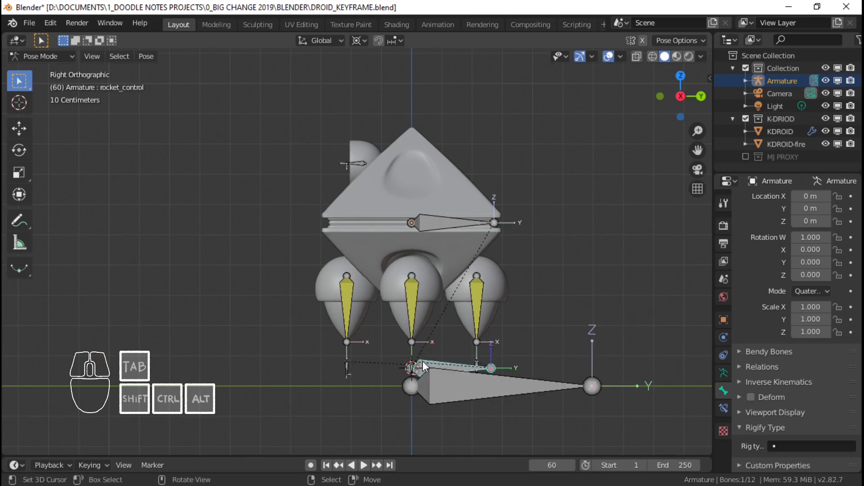
pyautogui.rightClick(450, 378)
pyautogui.rightClick(483, 359)
# Step: In Object Mode, parent the KDROID mesh to the armature with automatic weights
pyautogui.hotkey('ctrl', 'Tab')
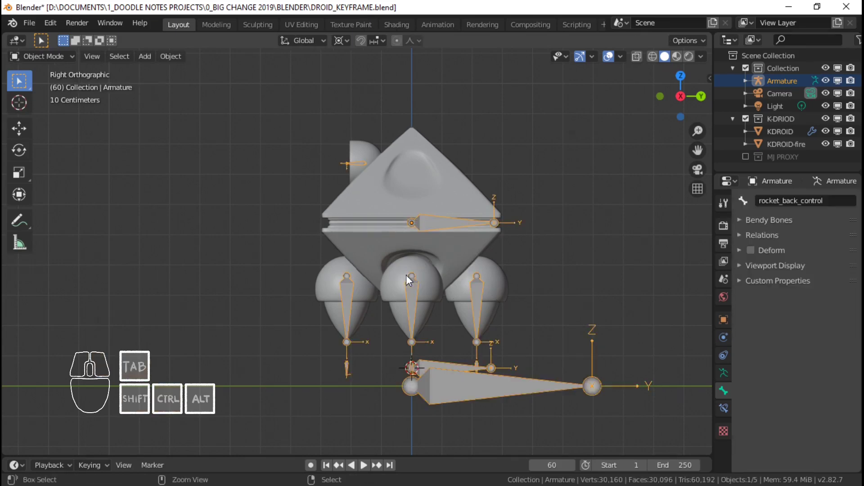
pyautogui.rightClick(434, 216)
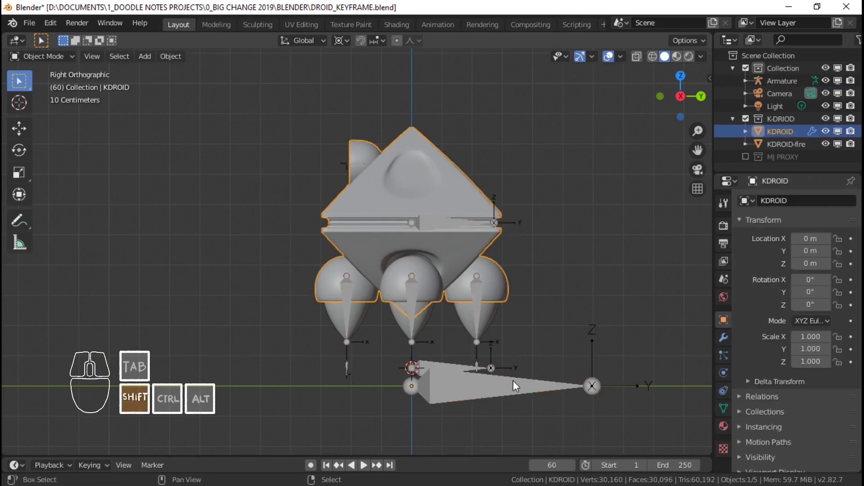
pyautogui.keyDown('shift'); pyautogui.rightClick(561, 387); pyautogui.keyUp('shift')
pyautogui.hotkey('ctrl', 'p')
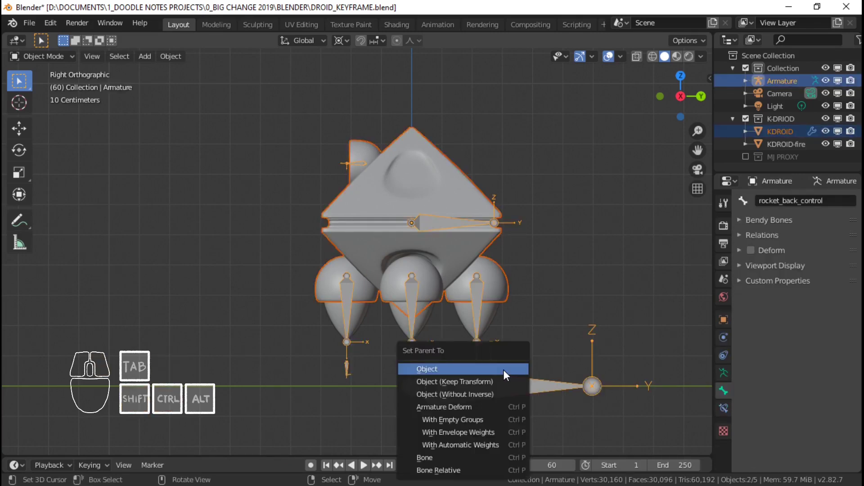
pyautogui.click(492, 444)
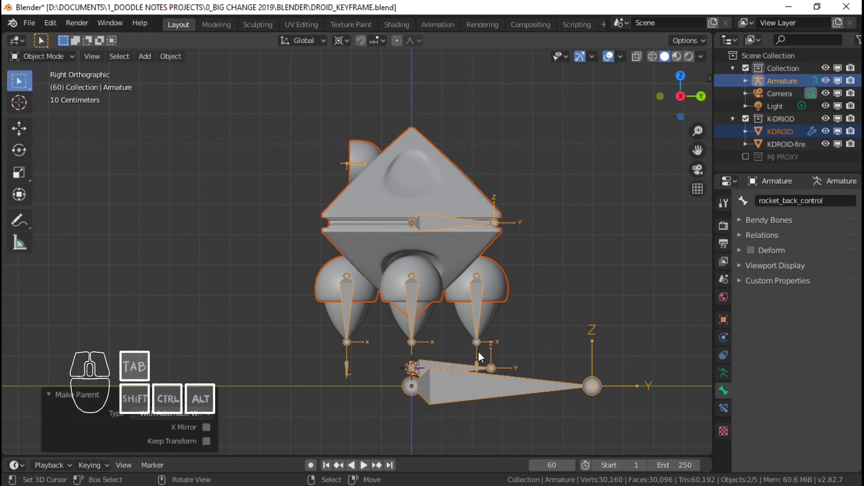
# Step: Parent the KDROID-fire mesh to the armature with automatic weights and save the file
pyautogui.scroll(2, 439, 312)
pyautogui.keyDown('shift'); pyautogui.moveTo(455, 258); pyautogui.dragTo(407, 271, button='middle'); pyautogui.keyUp('shift')
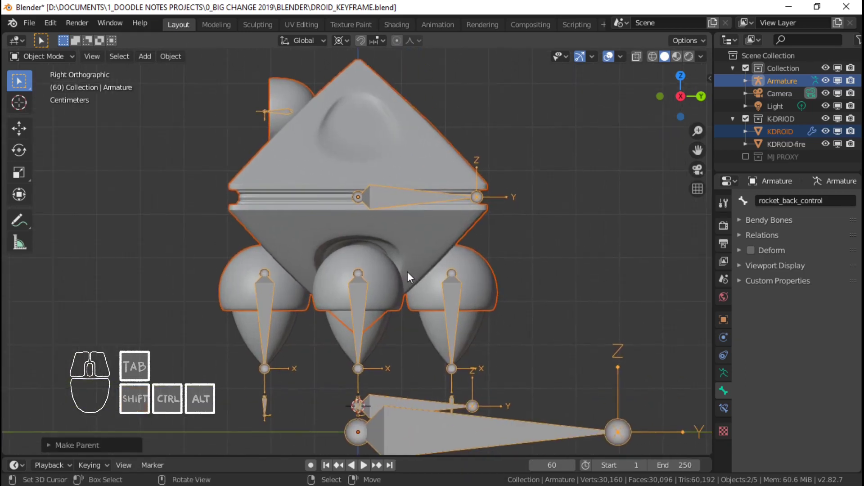
pyautogui.rightClick(385, 333)
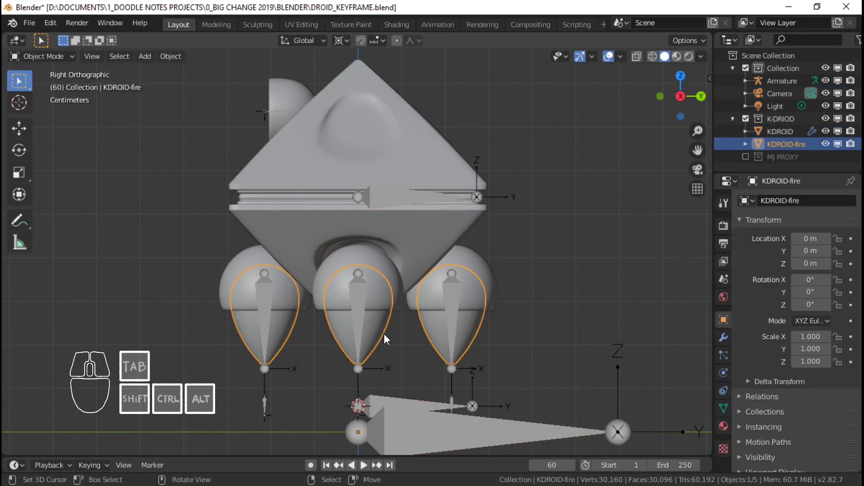
pyautogui.keyDown('shift'); pyautogui.rightClick(451, 323); pyautogui.keyUp('shift')
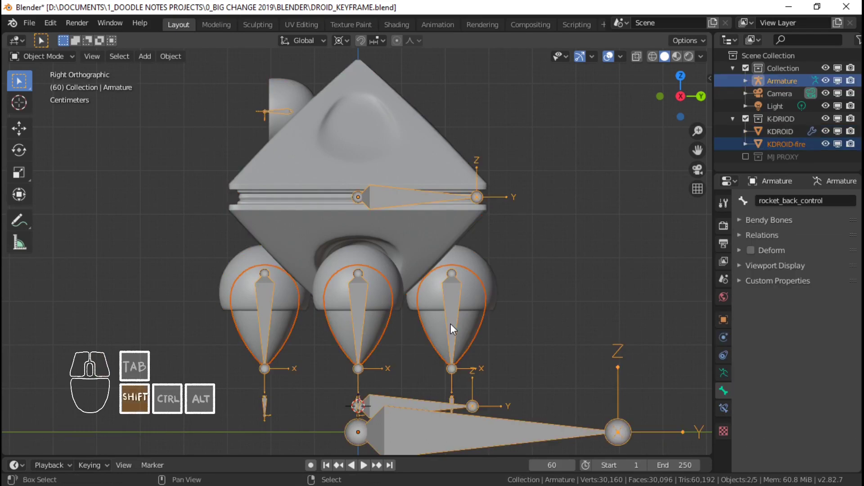
pyautogui.hotkey('ctrl', 'p')
pyautogui.click(450, 324)
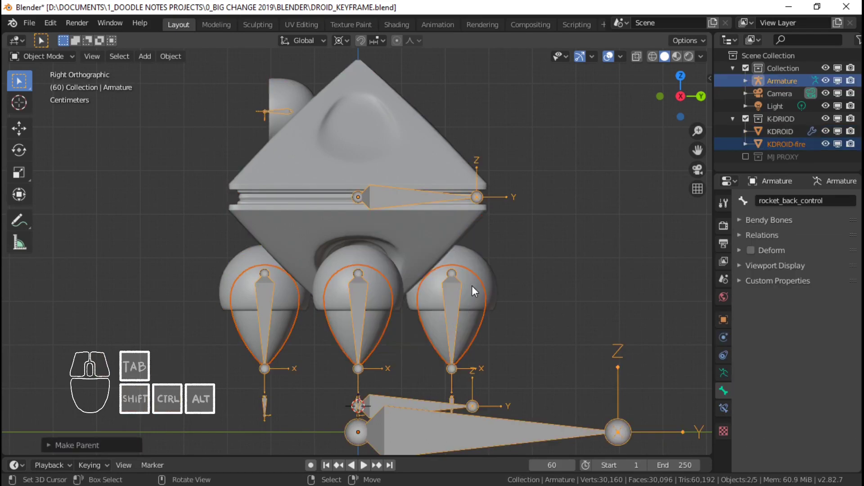
pyautogui.hotkey('ctrl', 's')
# Step: Select the KDROID mesh and display its vertex groups in the object data properties
pyautogui.rightClick(392, 136)
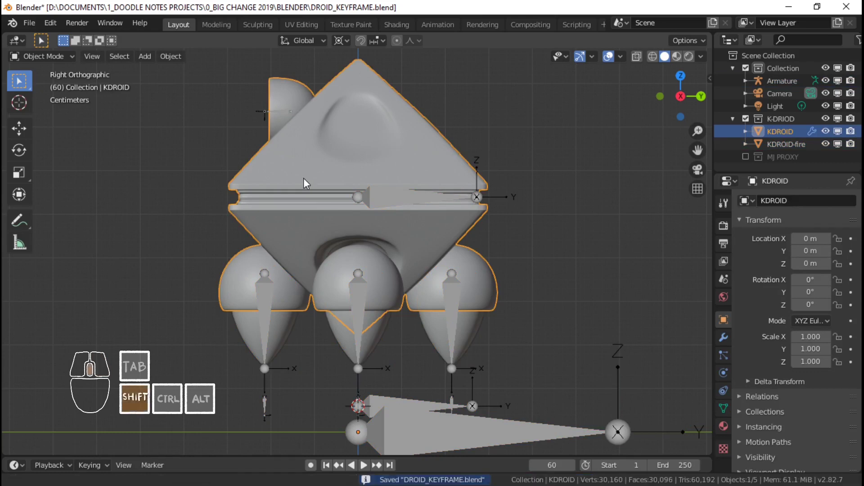
pyautogui.keyDown('shift'); pyautogui.moveTo(304, 177); pyautogui.dragTo(311, 181, button='middle'); pyautogui.keyUp('shift')
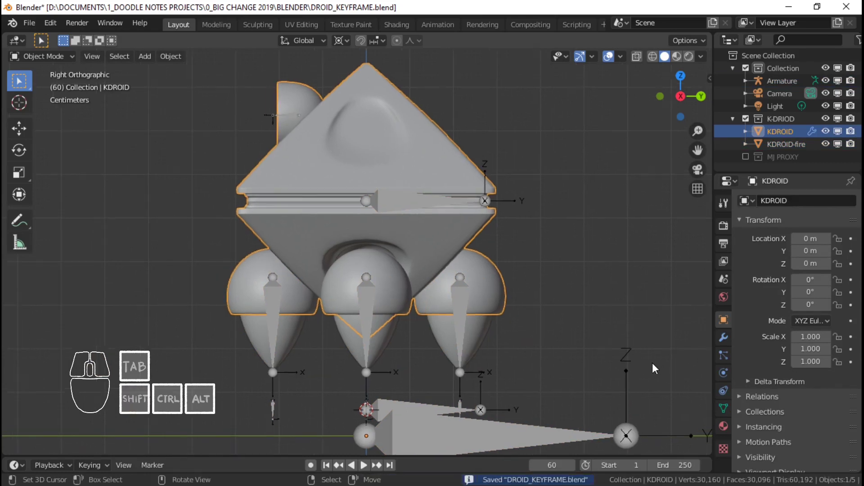
pyautogui.click(724, 408)
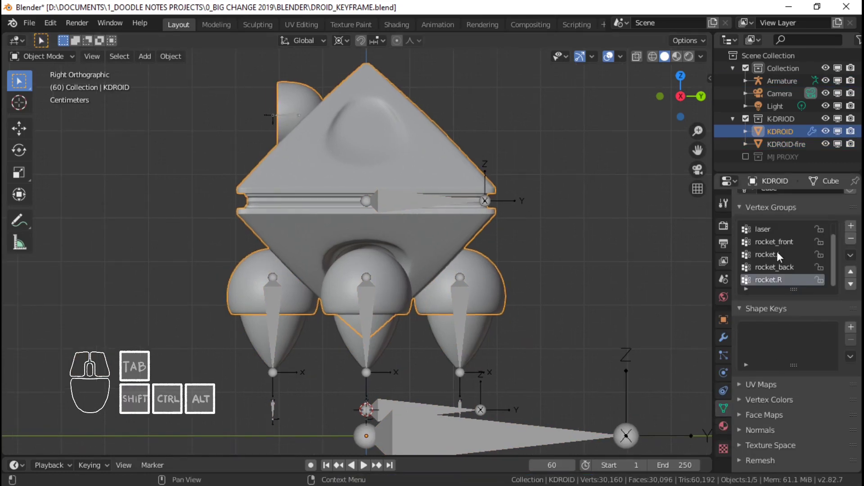
pyautogui.scroll(1, 767, 237)
pyautogui.scroll(-1, 766, 236)
pyautogui.scroll(1, 767, 238)
pyautogui.scroll(-1, 773, 250)
pyautogui.scroll(1, 773, 250)
pyautogui.keyDown('shift'); pyautogui.moveTo(315, 188); pyautogui.dragTo(410, 199, button='middle'); pyautogui.keyUp('shift')
pyautogui.hotkey('ctrl', 'Tab')
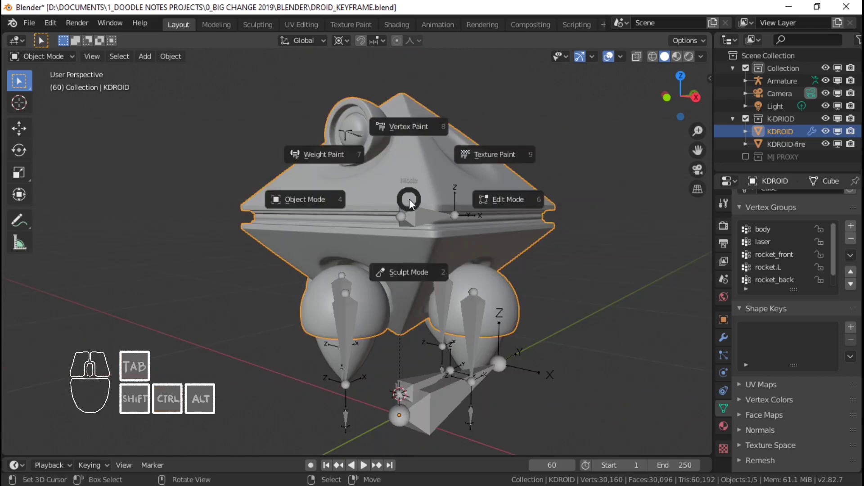
pyautogui.click(338, 155)
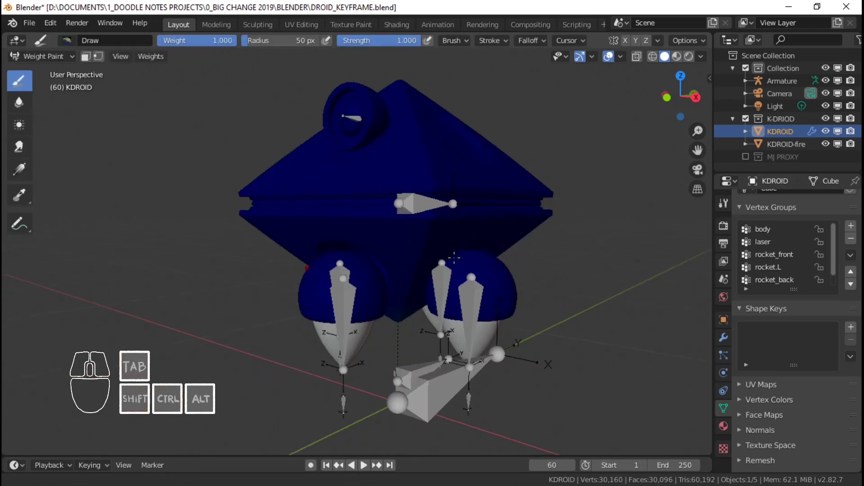
pyautogui.keyDown('shift'); pyautogui.moveTo(455, 258); pyautogui.dragTo(452, 245, button='middle'); pyautogui.keyUp('shift')
pyautogui.hotkey('ctrl', 'Tab')
pyautogui.click(377, 230)
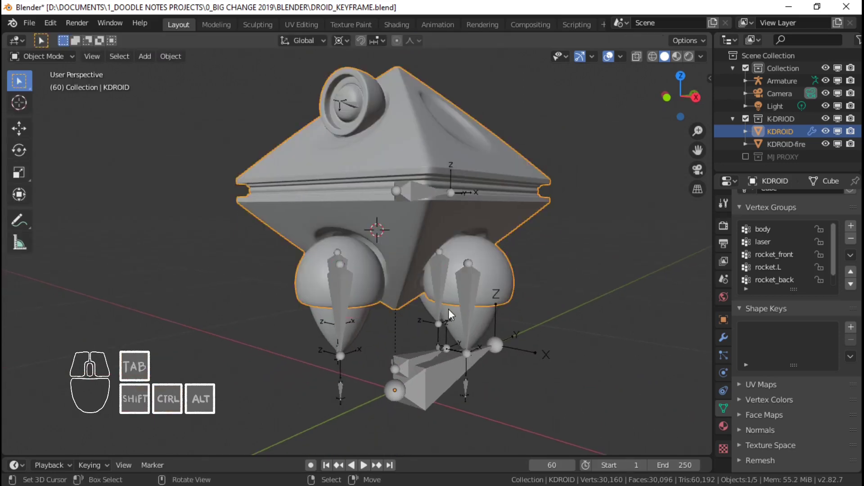
# Step: With the armature in Object Mode, rename the armature object to KDROID-rig and save the file
pyautogui.click(466, 324)
pyautogui.hotkey('ctrl', 'Tab')
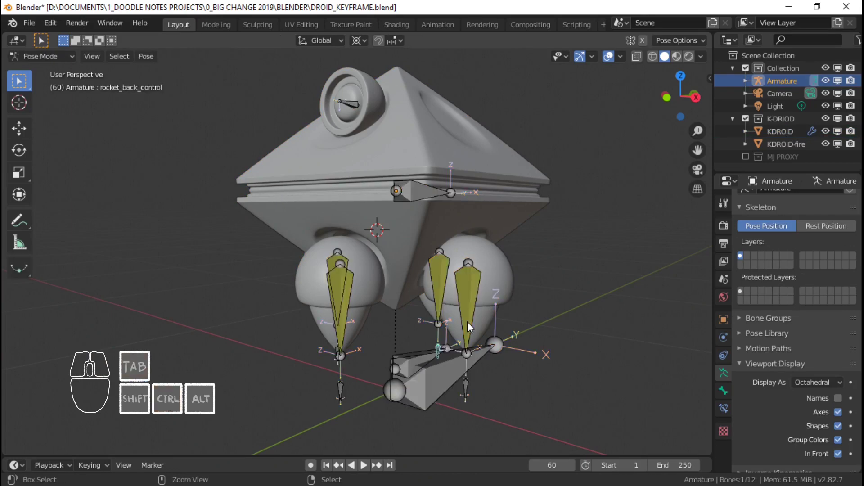
pyautogui.hotkey('ctrl', 'Tab')
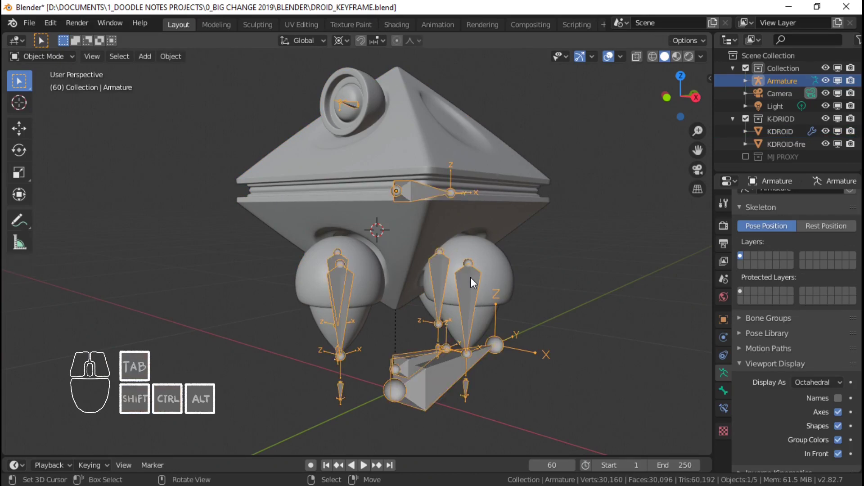
pyautogui.keyDown('shift'); pyautogui.click(481, 136); pyautogui.keyUp('shift')
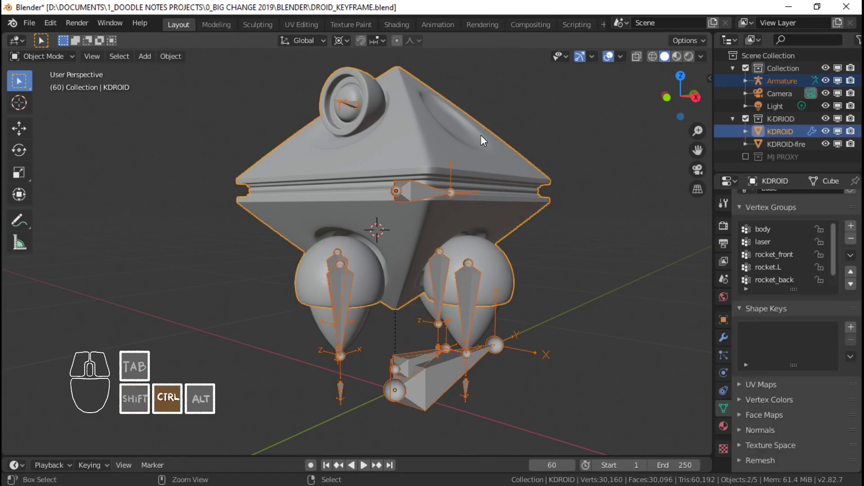
pyautogui.click(461, 302)
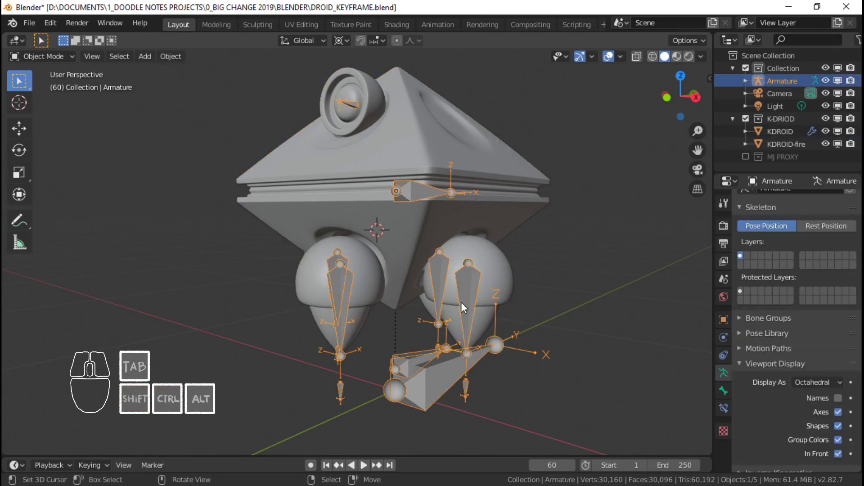
pyautogui.press('F2')
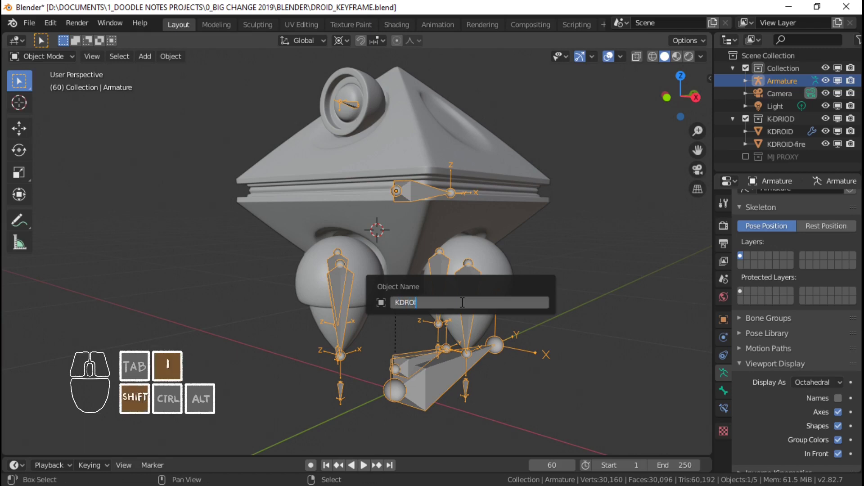
pyautogui.write('KDROID-rig')
pyautogui.press('Return')
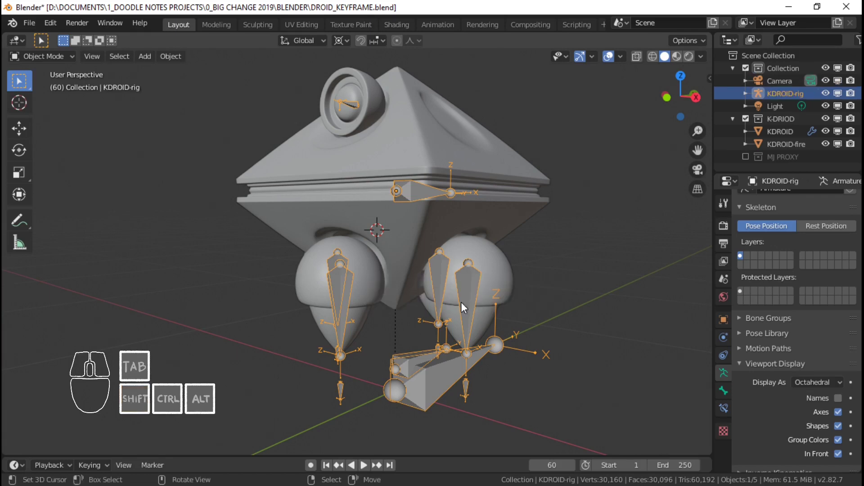
pyautogui.hotkey('ctrl', 's')
# Step: Select the KDROID mesh together with the rig, enter Weight Paint mode and select the body bone
pyautogui.keyDown('shift'); pyautogui.click(450, 133); pyautogui.keyUp('shift')
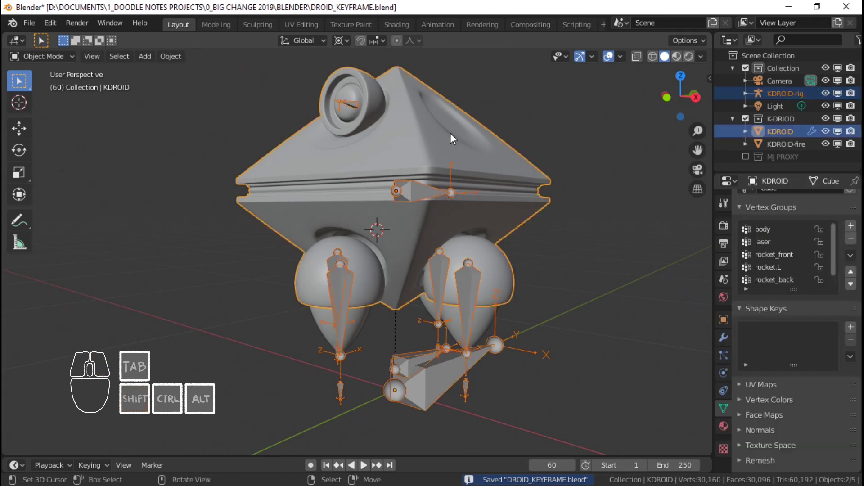
pyautogui.hotkey('ctrl', 'Tab')
pyautogui.click(389, 96)
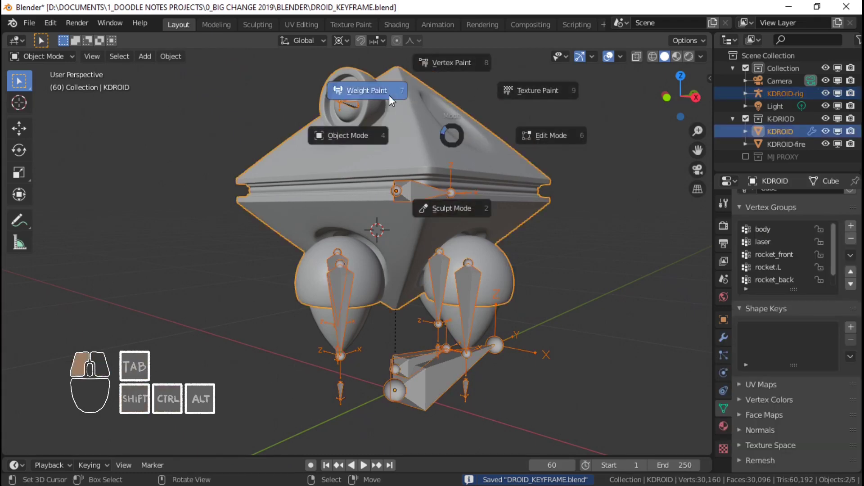
pyautogui.keyDown('shift'); pyautogui.moveTo(449, 153); pyautogui.dragTo(449, 164, button='middle'); pyautogui.keyUp('shift')
pyautogui.rightClick(417, 206)
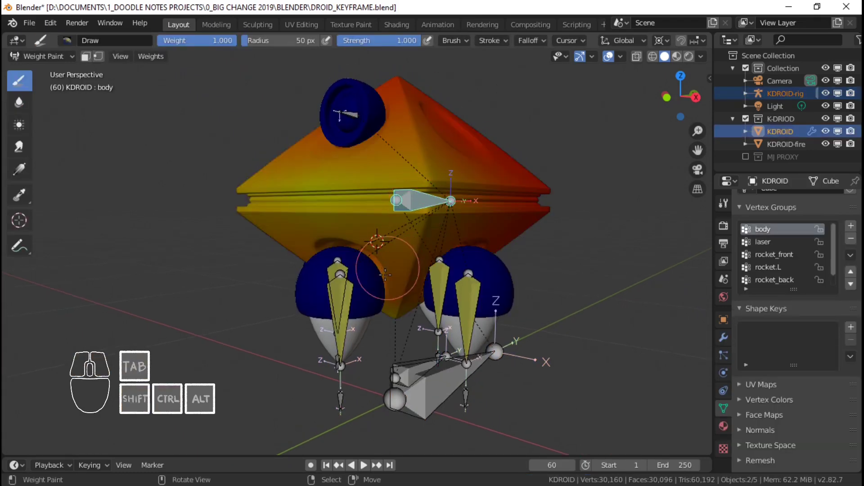
# Step: Select the rocket bones one after another to examine their weights on the KDROID mesh
pyautogui.scroll(1, 358, 309)
pyautogui.moveTo(442, 247); pyautogui.dragTo(382, 238, button='middle')
pyautogui.scroll(-1, 405, 295)
pyautogui.rightClick(335, 293)
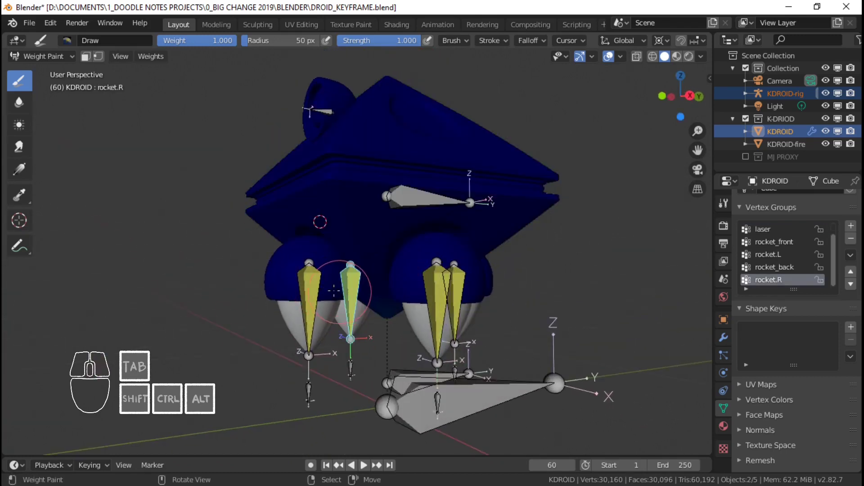
pyautogui.rightClick(425, 196)
pyautogui.rightClick(297, 290)
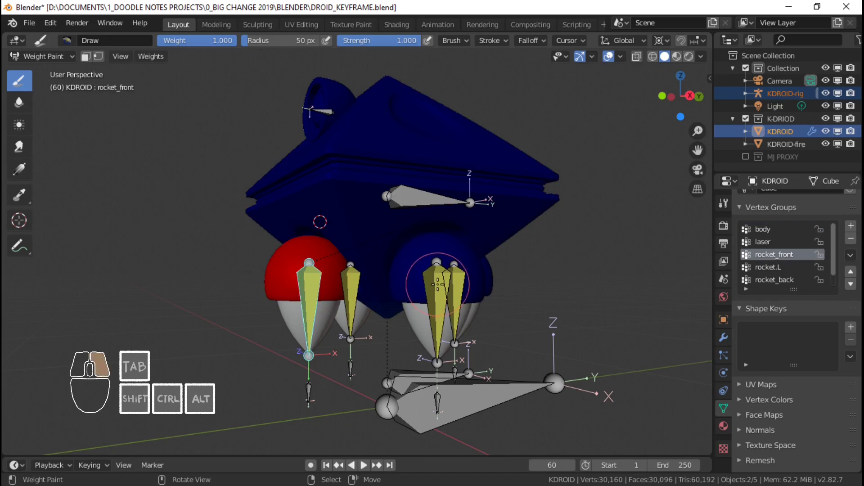
pyautogui.rightClick(437, 285)
pyautogui.rightClick(372, 292)
pyautogui.moveTo(359, 294)
pyautogui.mouseDown(button='middle')
pyautogui.moveTo(471, 287)
pyautogui.moveTo(373, 293)
pyautogui.mouseUp(button='middle')
pyautogui.rightClick(440, 302)
pyautogui.moveTo(441, 302); pyautogui.dragTo(437, 315, button='middle')
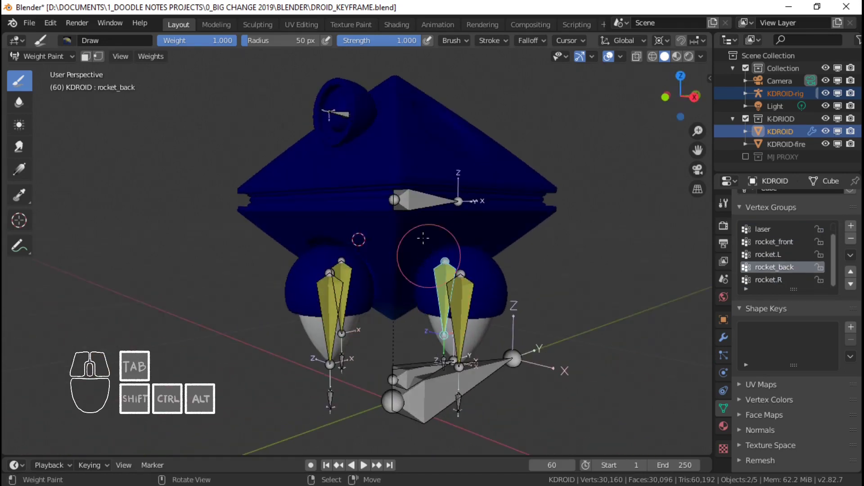
# Step: Examine the weights of the body bone and the laser bone on the KDROID mesh
pyautogui.rightClick(420, 221)
pyautogui.rightClick(413, 205)
pyautogui.keyDown('shift'); pyautogui.moveTo(381, 166); pyautogui.dragTo(387, 228, button='middle'); pyautogui.keyUp('shift')
pyautogui.moveTo(393, 231); pyautogui.dragTo(374, 249, button='middle')
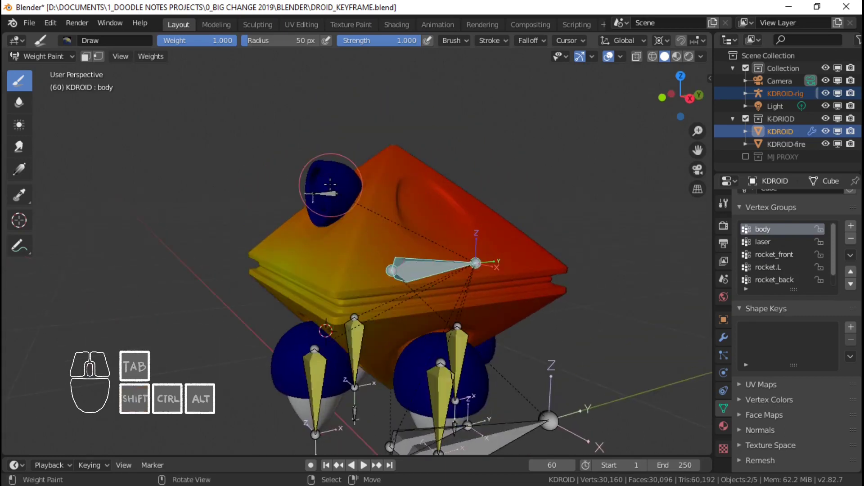
pyautogui.rightClick(329, 190)
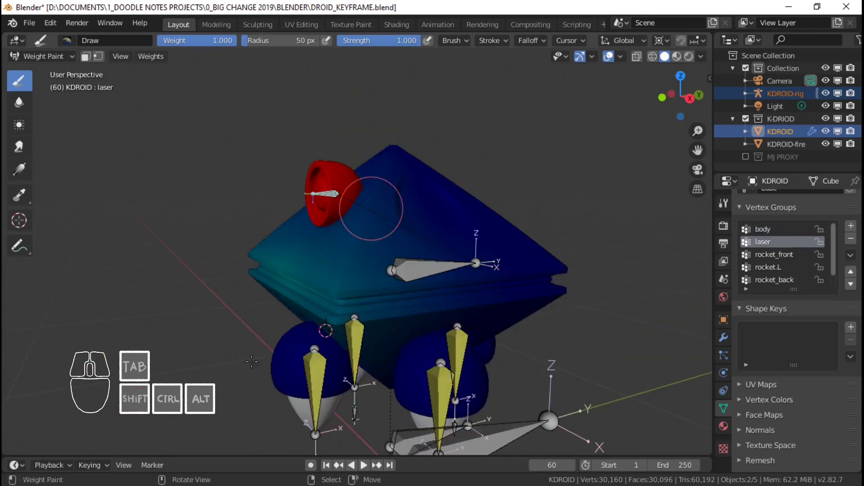
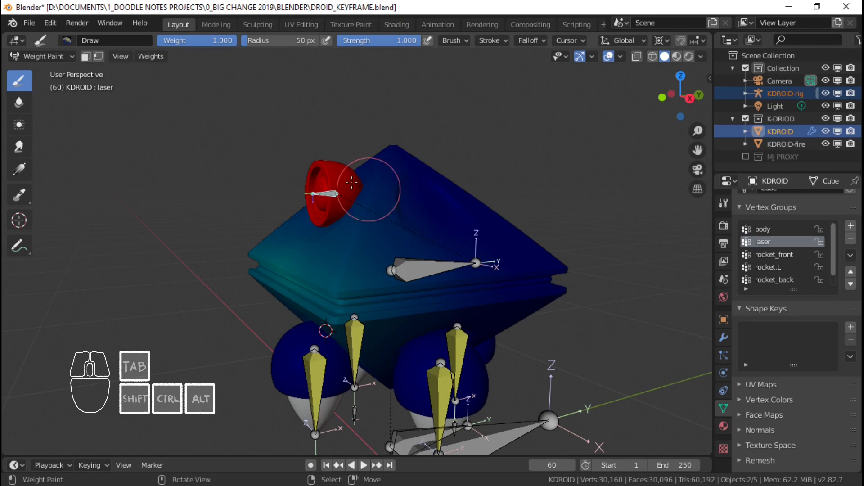
# Step: In Edit Mode, remove all vertices except the linked laser part from the laser vertex group, and return to Weight Paint
pyautogui.press('Tab')
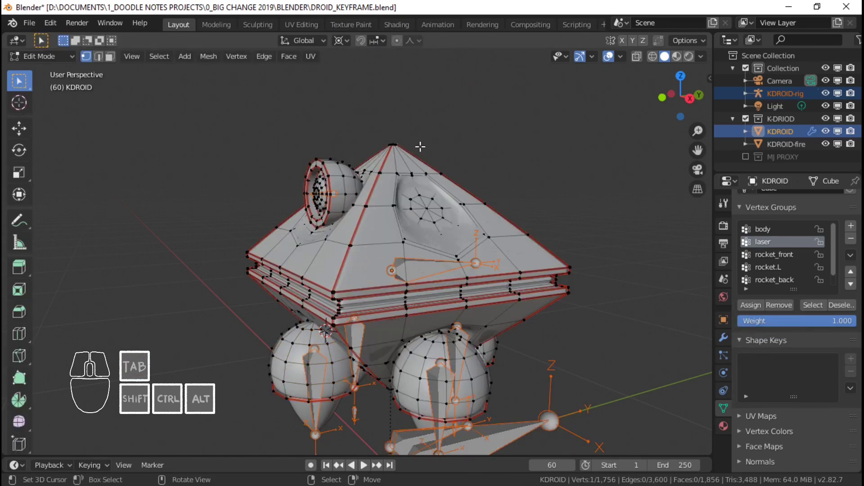
pyautogui.hotkey('ctrl', 'l')
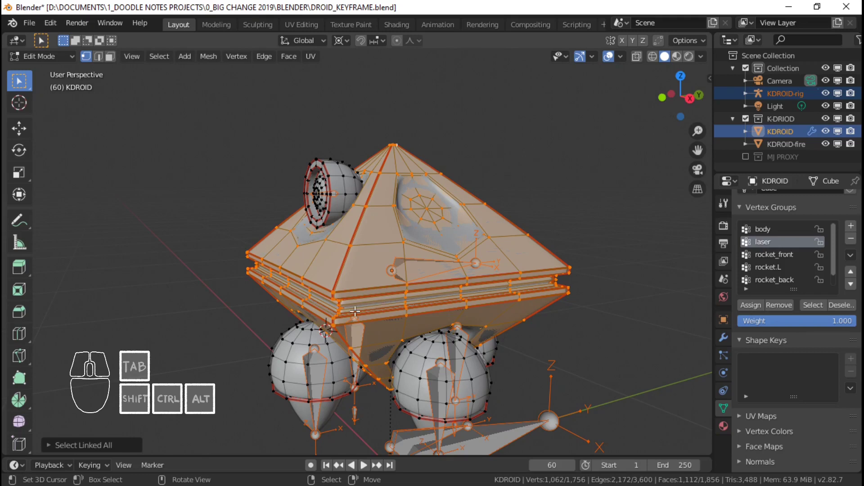
pyautogui.rightClick(319, 163)
pyautogui.hotkey('ctrl', 'l')
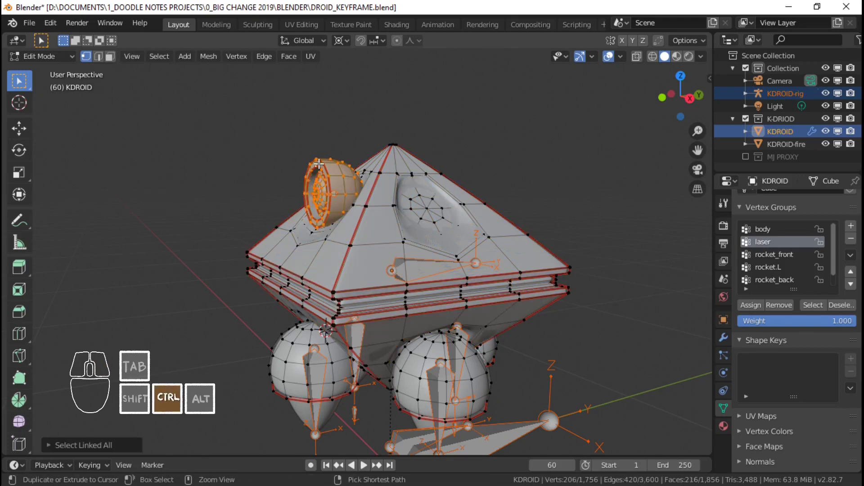
pyautogui.hotkey('ctrl', 'i')
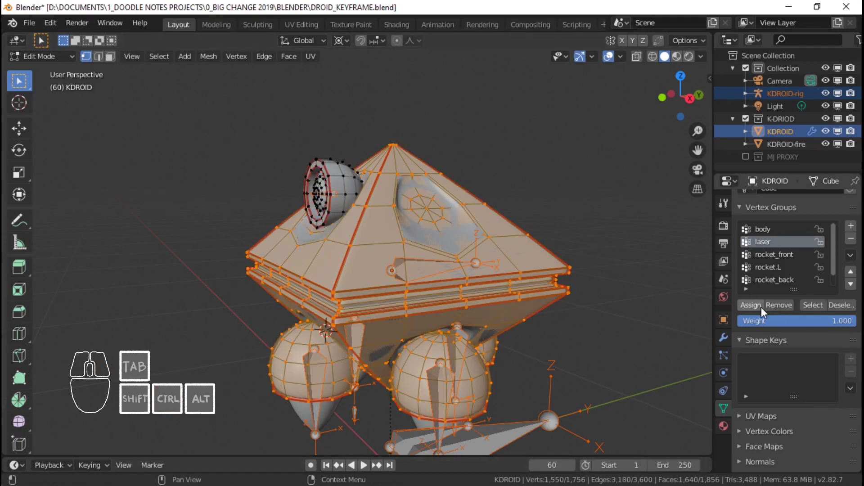
pyautogui.click(787, 307)
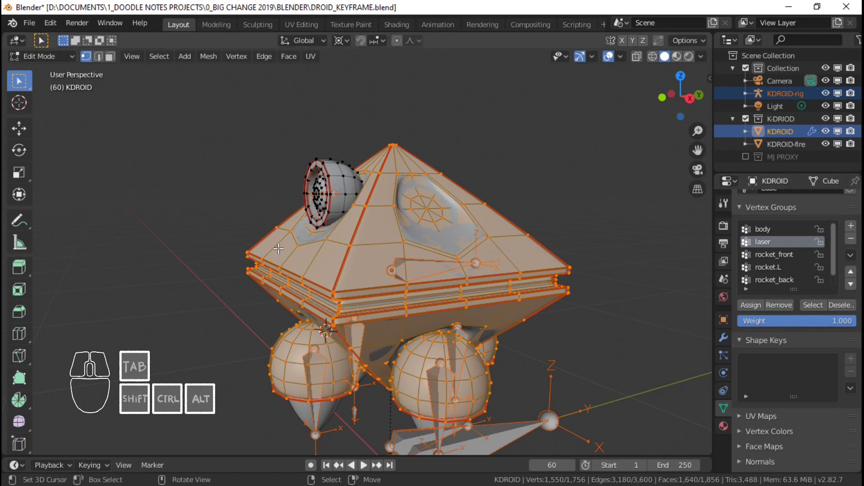
pyautogui.keyDown('shift'); pyautogui.scroll(-2, 323, 307); pyautogui.keyUp('shift')
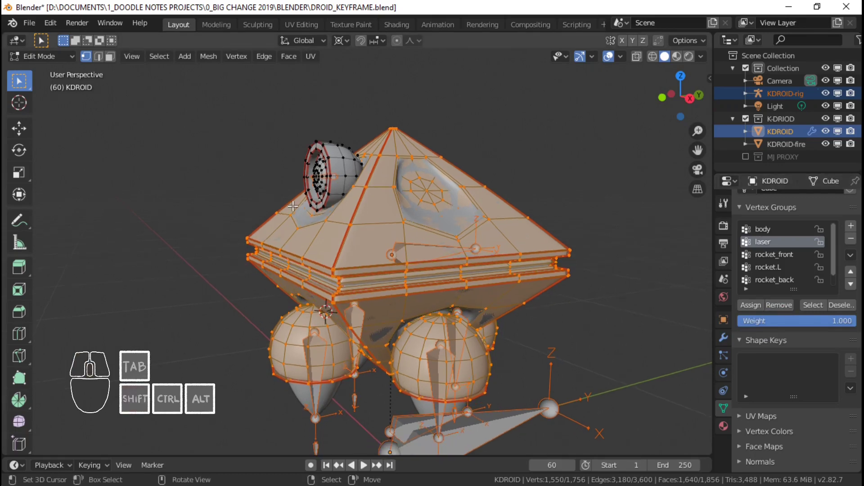
pyautogui.press('Tab')
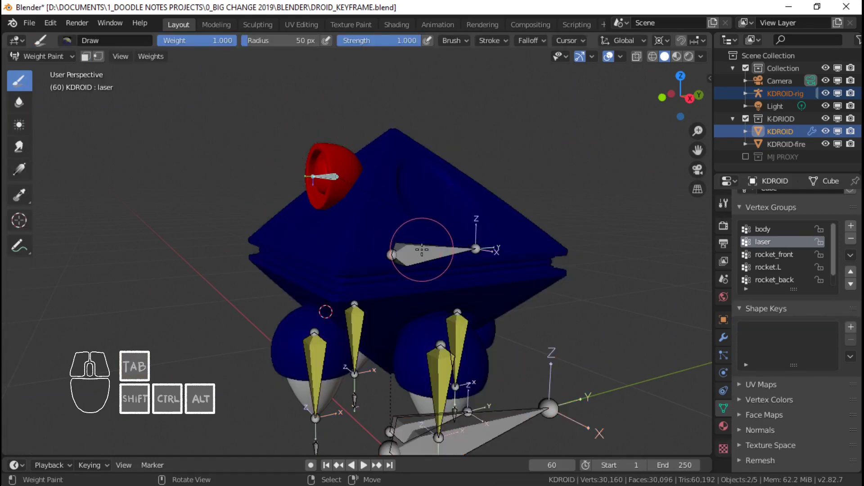
# Step: Assign the linked body vertices to the body vertex group with weight 1.000 and remove all other vertices from it
pyautogui.rightClick(422, 250)
pyautogui.press('Tab')
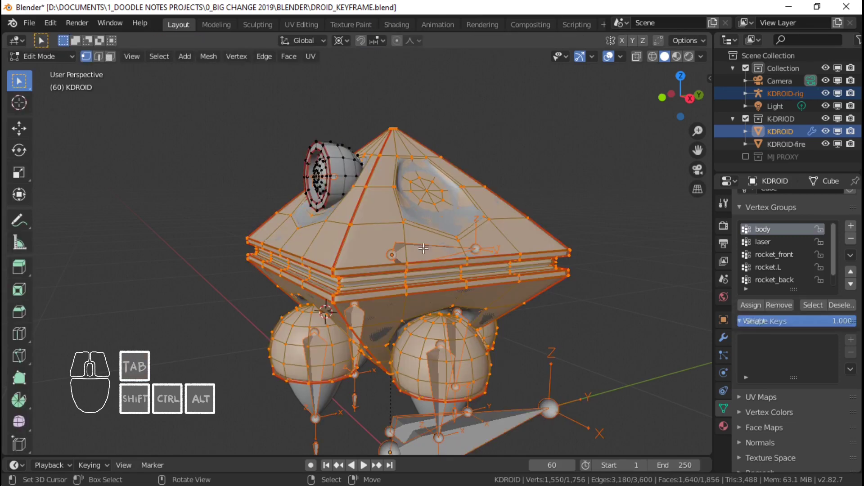
pyautogui.rightClick(525, 199)
pyautogui.hotkey('ctrl', 'l')
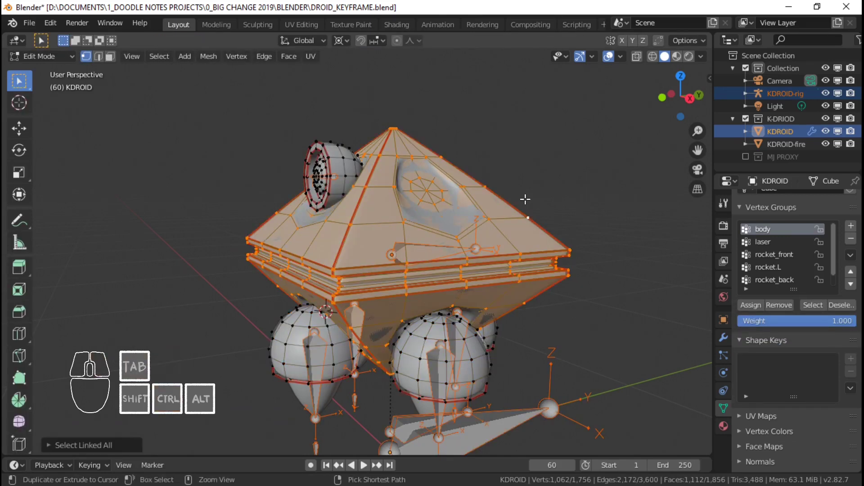
pyautogui.click(750, 305)
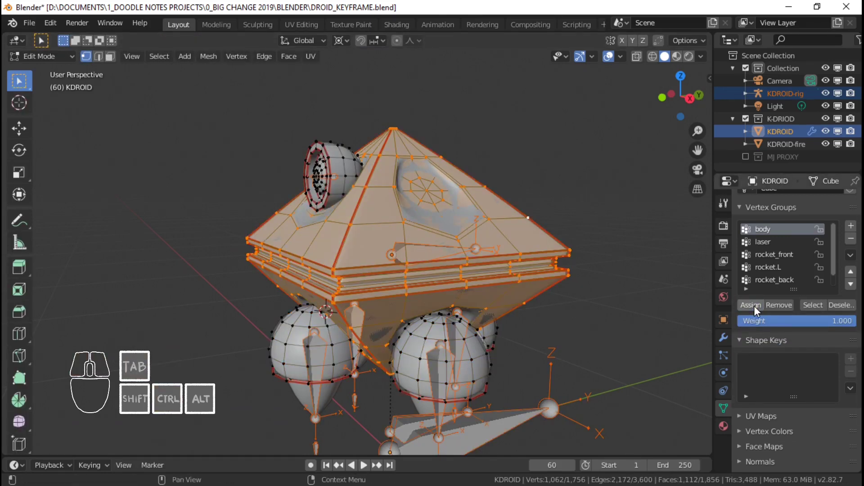
pyautogui.hotkey('ctrl', 'i')
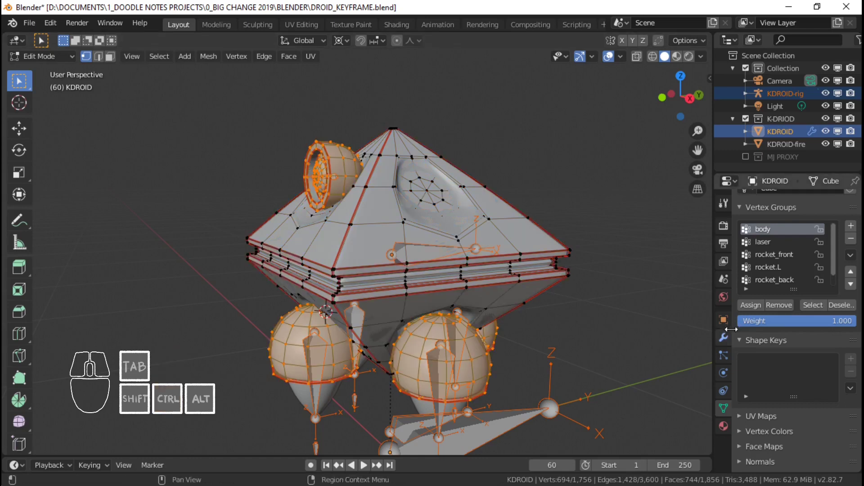
pyautogui.click(786, 306)
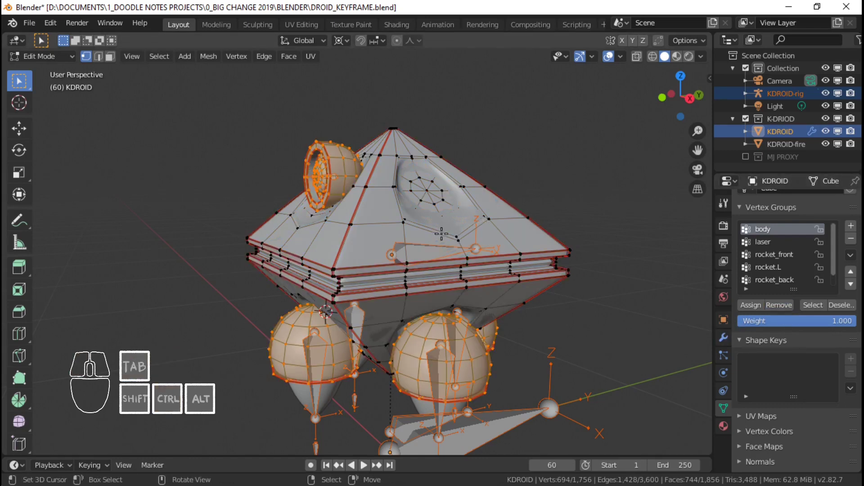
pyautogui.press('Tab')
pyautogui.moveTo(431, 325); pyautogui.dragTo(426, 306, button='middle')
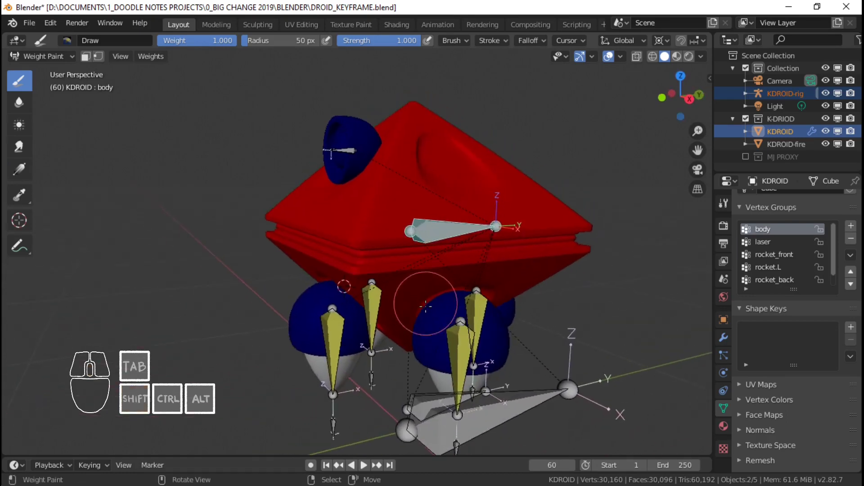
# Step: Recheck the weights of the individual rocket bones from several angles
pyautogui.rightClick(373, 297)
pyautogui.moveTo(370, 295); pyautogui.dragTo(415, 309, button='middle')
pyautogui.rightClick(426, 321)
pyautogui.moveTo(509, 316); pyautogui.dragTo(490, 315, button='middle')
pyautogui.rightClick(457, 318)
pyautogui.rightClick(493, 321)
# Step: Check how the rockets follow the rocket_control bone by test-moving it several times from different angles, cancelling each move
pyautogui.rightClick(440, 395)
pyautogui.rightClick(441, 395)
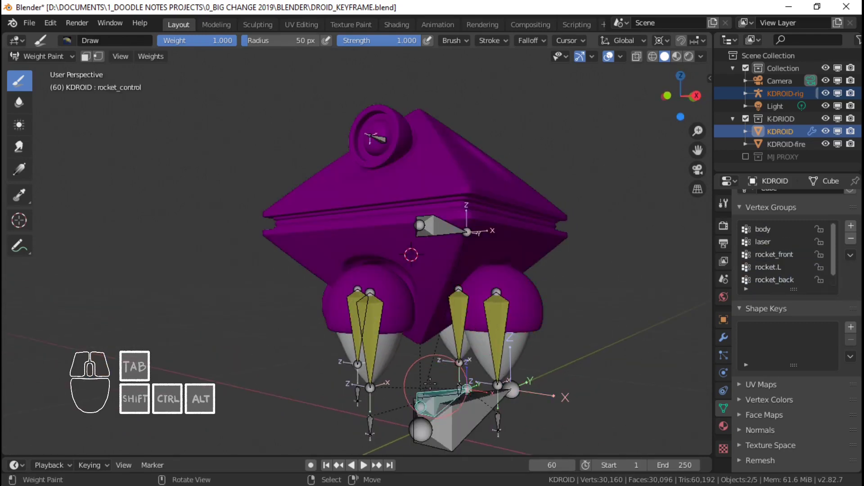
pyautogui.keyDown('shift'); pyautogui.moveTo(440, 395); pyautogui.dragTo(443, 347, button='middle'); pyautogui.keyUp('shift')
pyautogui.moveTo(443, 347); pyautogui.dragTo(516, 332, button='middle')
pyautogui.press('g')
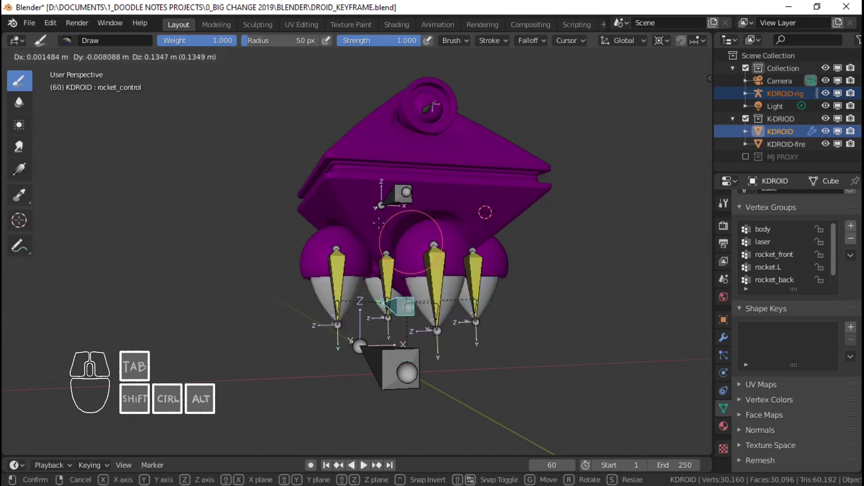
pyautogui.rightClick(504, 327)
pyautogui.moveTo(508, 331); pyautogui.dragTo(468, 354, button='middle')
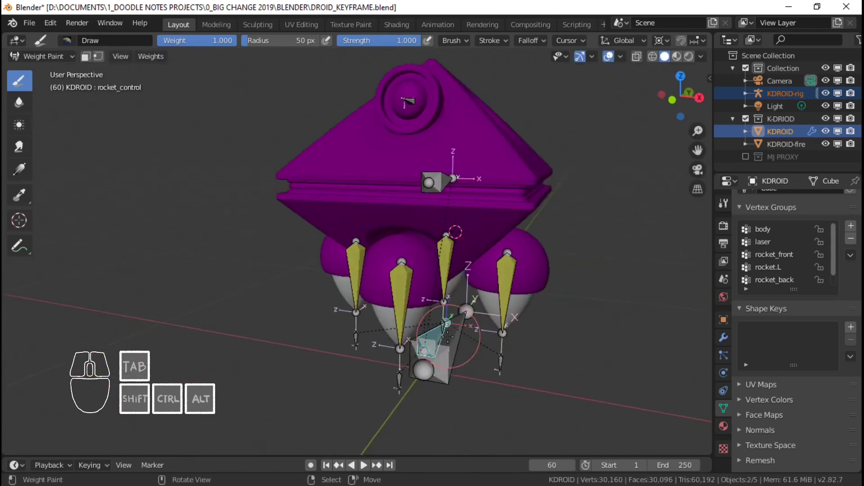
pyautogui.press('g')
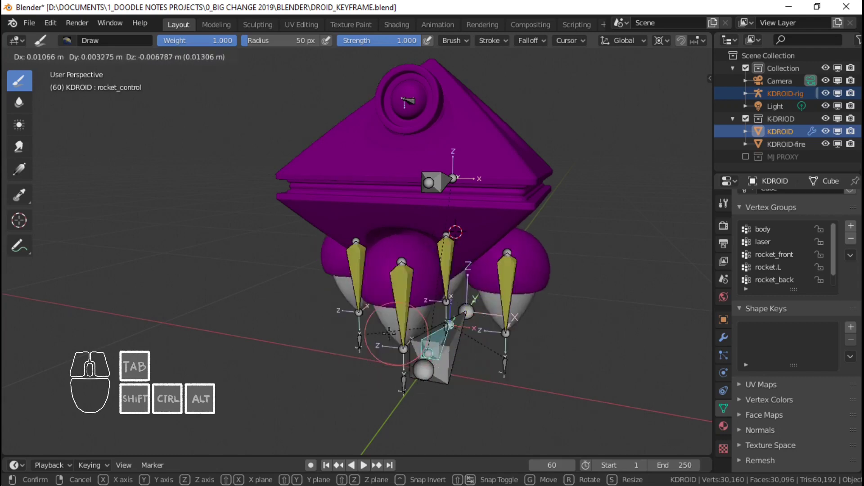
pyautogui.rightClick(462, 329)
pyautogui.scroll(3, 486, 304)
pyautogui.moveTo(488, 302); pyautogui.dragTo(495, 319, button='middle')
pyautogui.press('g')
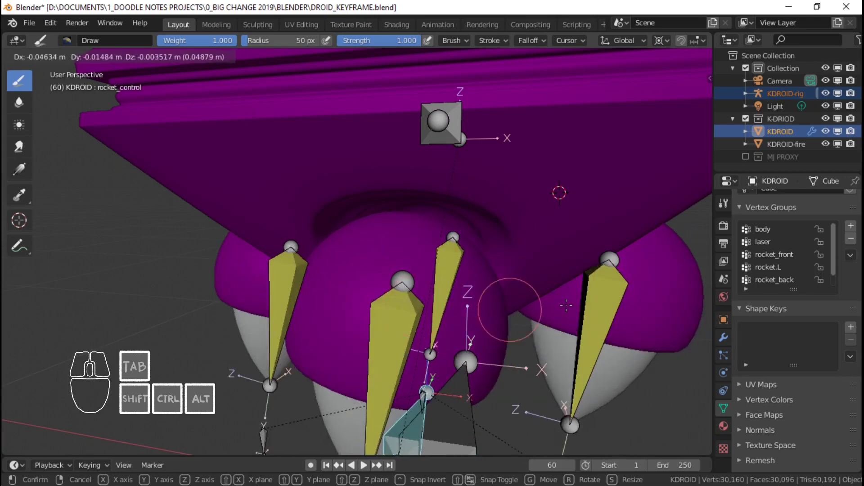
pyautogui.rightClick(451, 277)
pyautogui.scroll(-4, 462, 277)
pyautogui.keyDown('shift'); pyautogui.moveTo(474, 242); pyautogui.dragTo(482, 213, button='middle'); pyautogui.keyUp('shift')
pyautogui.moveTo(488, 229); pyautogui.dragTo(462, 251, button='middle')
pyautogui.press('KP_3')
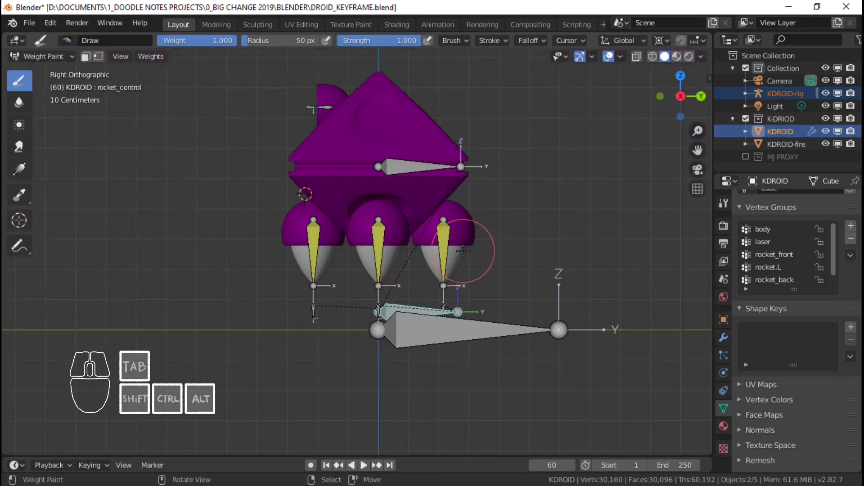
pyautogui.moveTo(475, 294); pyautogui.dragTo(384, 277, button='middle')
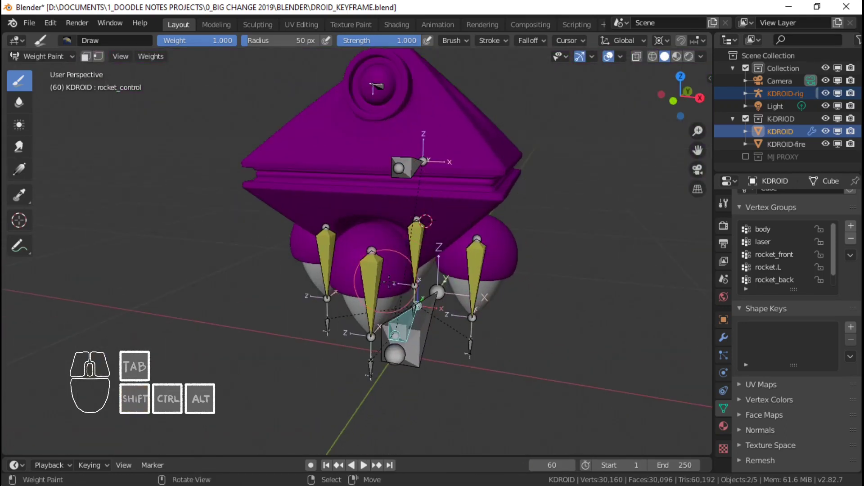
pyautogui.press('g')
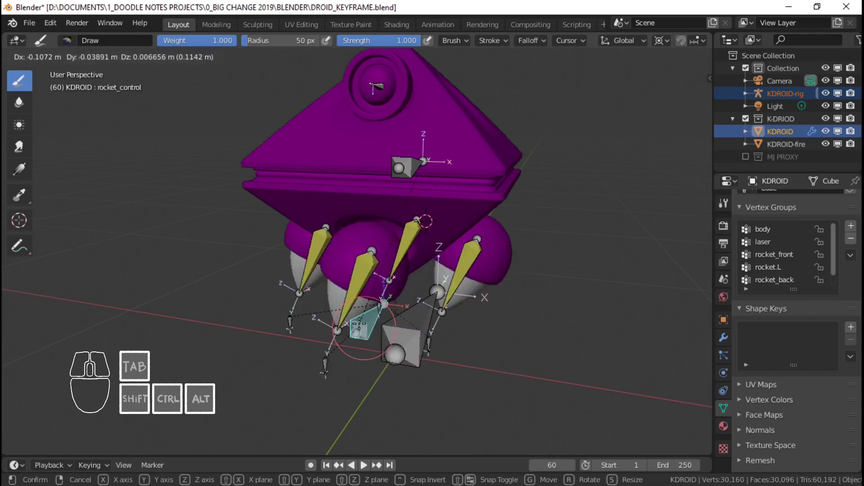
pyautogui.rightClick(382, 291)
pyautogui.moveTo(382, 290); pyautogui.dragTo(344, 240, button='middle')
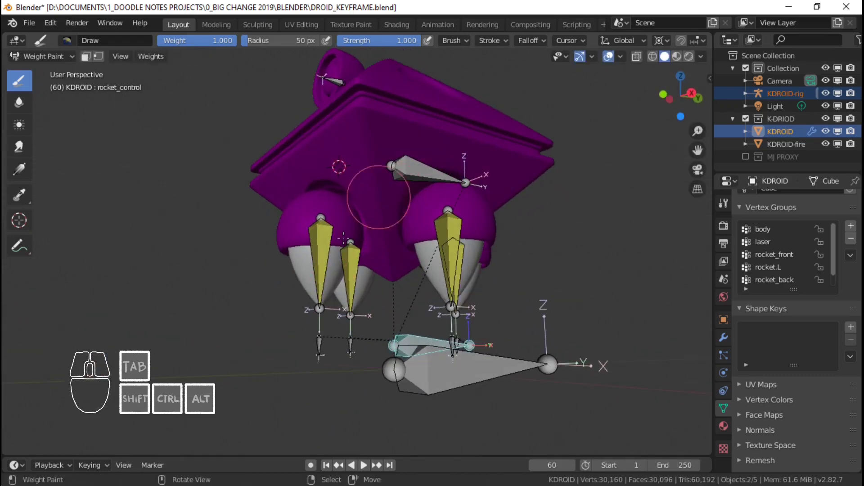
# Step: Return to Object Mode, select KDROID-rig together with the KDROID-fire mesh, and put KDROID-fire into Weight Paint
pyautogui.hotkey('ctrl', 'Tab')
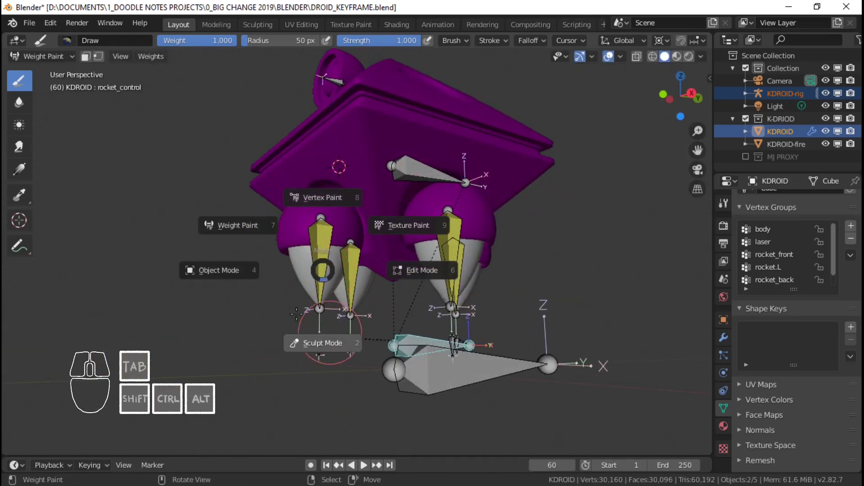
pyautogui.click(228, 269)
pyautogui.rightClick(358, 288)
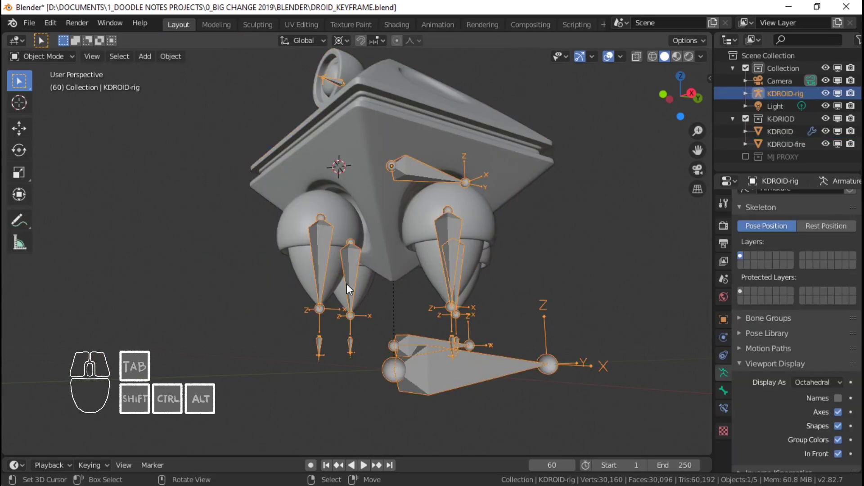
pyautogui.keyDown('shift'); pyautogui.rightClick(309, 270); pyautogui.keyUp('shift')
pyautogui.hotkey('ctrl', 'Tab')
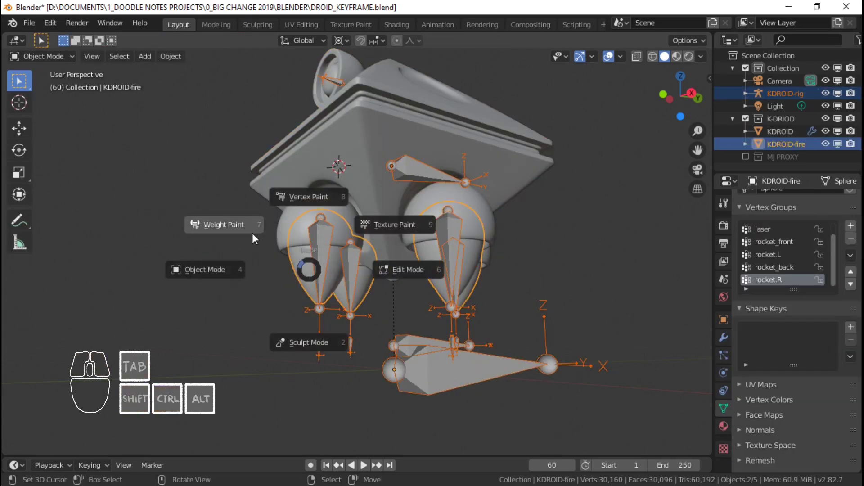
pyautogui.click(252, 233)
# Step: Examine the weights of the rocket.R, body and laser bones on the KDROID-fire mesh from several angles
pyautogui.scroll(3, 314, 239)
pyautogui.moveTo(338, 261); pyautogui.dragTo(432, 293, button='middle')
pyautogui.rightClick(285, 292)
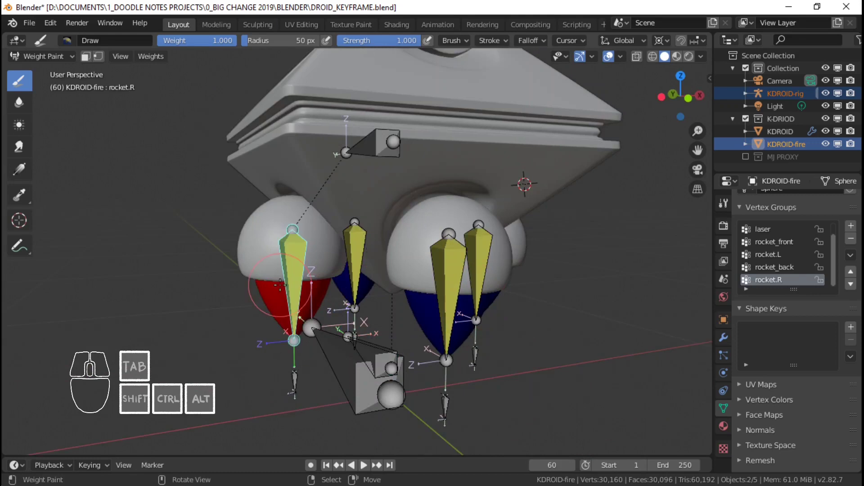
pyautogui.moveTo(338, 257); pyautogui.dragTo(353, 196, button='middle')
pyautogui.rightClick(332, 227)
pyautogui.scroll(3, 327, 245)
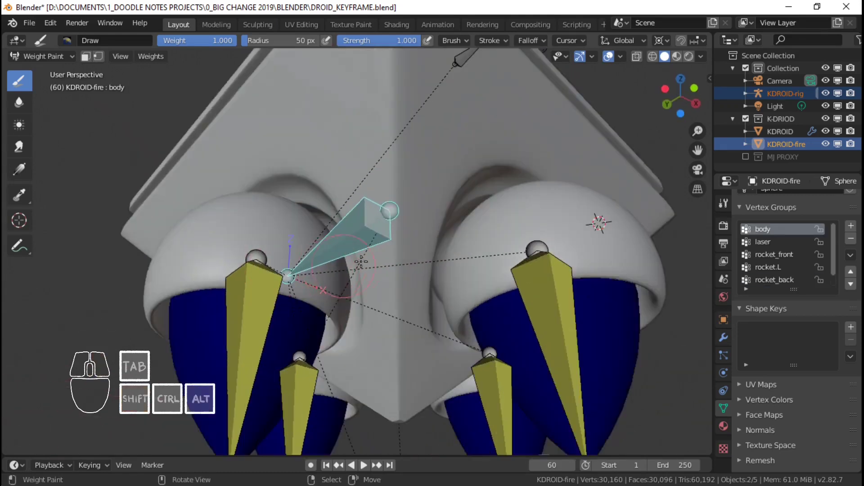
pyautogui.moveTo(329, 247); pyautogui.dragTo(279, 303, button='middle')
pyautogui.scroll(-3, 289, 300)
pyautogui.keyDown('shift'); pyautogui.moveTo(369, 265); pyautogui.dragTo(405, 220, button='middle'); pyautogui.keyUp('shift')
pyautogui.scroll(3, 419, 243)
pyautogui.moveTo(499, 270); pyautogui.dragTo(440, 286, button='middle')
pyautogui.scroll(-4, 450, 272)
pyautogui.keyDown('shift'); pyautogui.moveTo(496, 207); pyautogui.dragTo(456, 234, button='middle'); pyautogui.keyUp('shift')
pyautogui.press('KP_1')
pyautogui.rightClick(329, 121)
pyautogui.scroll(1, 356, 128)
pyautogui.keyDown('shift'); pyautogui.moveTo(357, 126); pyautogui.dragTo(316, 202, button='middle'); pyautogui.keyUp('shift')
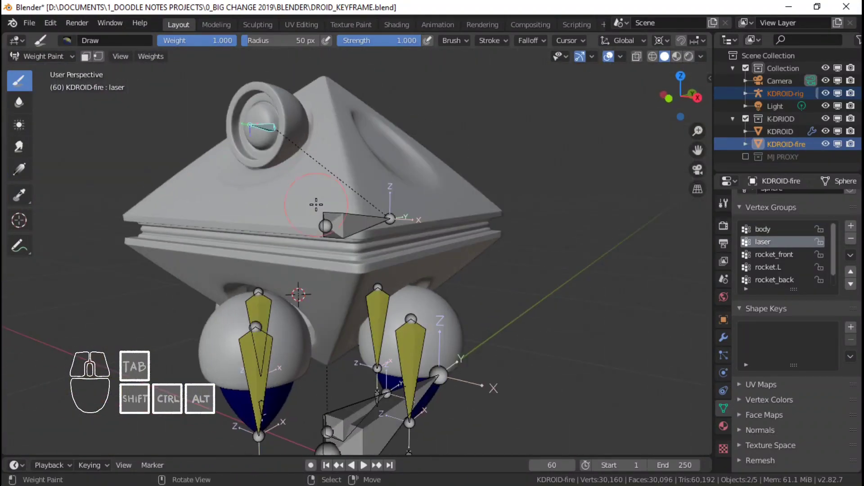
# Step: Change the transform pivot point and test-rotate the laser bone, cancelling each rotation
pyautogui.press('r')
pyautogui.press('r')
pyautogui.rightClick(338, 151)
pyautogui.press('.')
pyautogui.click(351, 106)
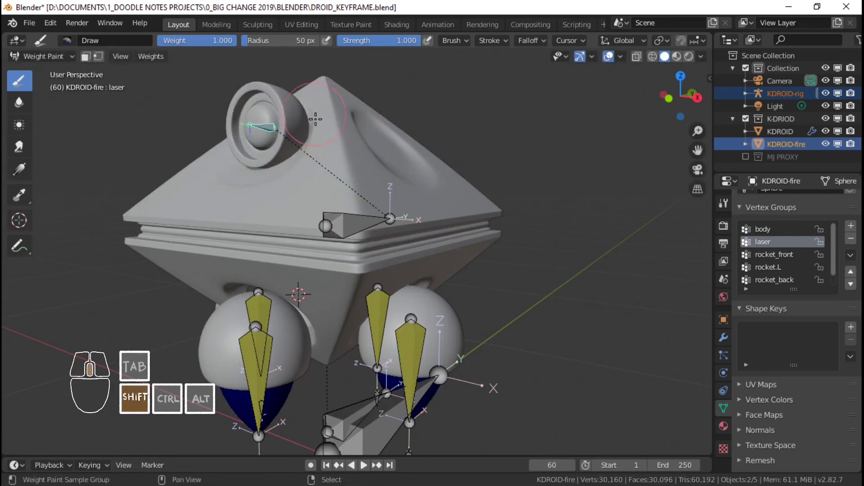
pyautogui.keyDown('shift'); pyautogui.moveTo(315, 120); pyautogui.dragTo(344, 150, button='middle'); pyautogui.keyUp('shift')
pyautogui.press('r')
pyautogui.rightClick(360, 155)
# Step: Check the body and rocket_control bones on the KDROID-fire mesh, test-moving rocket_control and cancelling the move
pyautogui.press('KP_1')
pyautogui.moveTo(395, 171); pyautogui.dragTo(355, 256, button='middle')
pyautogui.rightClick(411, 206)
pyautogui.keyDown('shift'); pyautogui.moveTo(412, 218); pyautogui.dragTo(380, 203, button='middle'); pyautogui.keyUp('shift')
pyautogui.scroll(-3, 380, 225)
pyautogui.rightClick(373, 300)
pyautogui.press('g')
pyautogui.rightClick(357, 332)
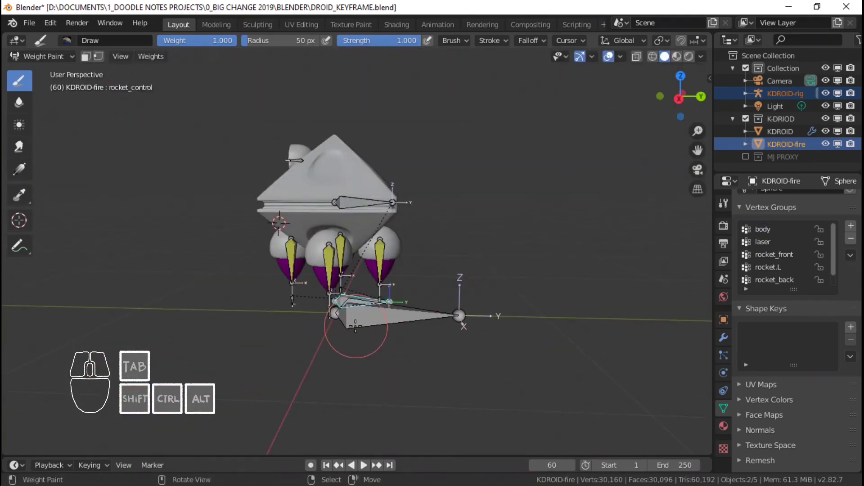
# Step: Leave Weight Paint, select KDROID-rig on its own and put it into Pose Mode
pyautogui.hotkey('ctrl', 'Tab')
pyautogui.click(280, 324)
pyautogui.scroll(1, 299, 304)
pyautogui.moveTo(299, 305)
pyautogui.mouseDown(button='middle')
pyautogui.moveTo(351, 301)
pyautogui.moveTo(453, 318)
pyautogui.mouseUp(button='middle')
pyautogui.rightClick(349, 305)
pyautogui.hotkey('ctrl', 'Tab')
pyautogui.rightClick(337, 307)
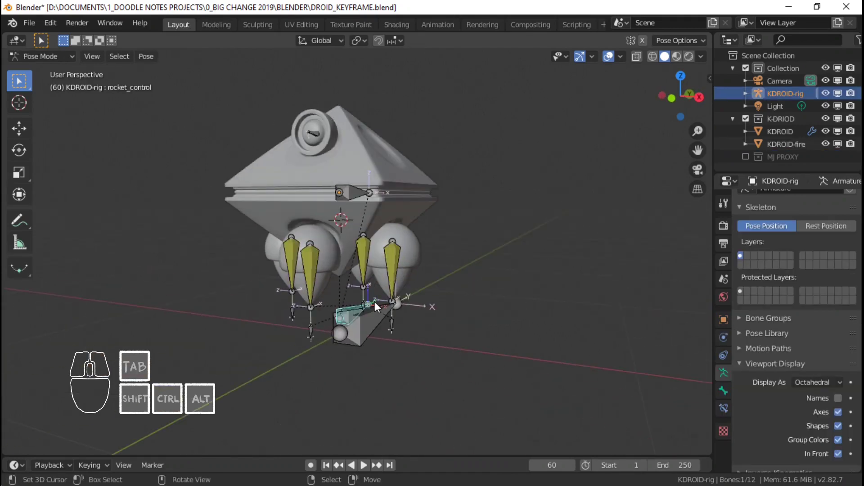
# Step: Test the rig by moving the body bone, then moving and enlarging the rocket_control bone
pyautogui.rightClick(350, 200)
pyautogui.press('g')
pyautogui.press('KP_1')
pyautogui.press('g')
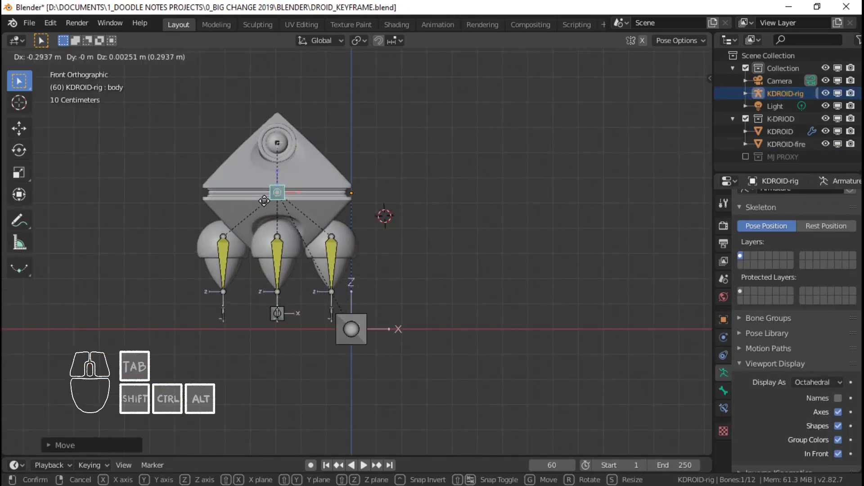
pyautogui.click(265, 200)
pyautogui.rightClick(267, 310)
pyautogui.press('g')
pyautogui.click(298, 312)
pyautogui.moveTo(333, 280); pyautogui.dragTo(311, 316, button='middle')
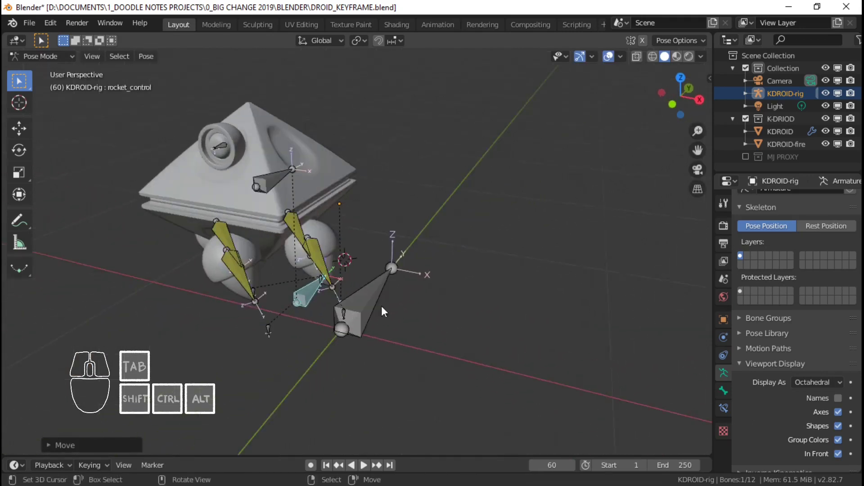
pyautogui.press('s')
pyautogui.click(488, 324)
# Step: Clear the scale and location of all bones, deselect them and save the file
pyautogui.moveTo(488, 324); pyautogui.dragTo(436, 238, button='middle')
pyautogui.press('a')
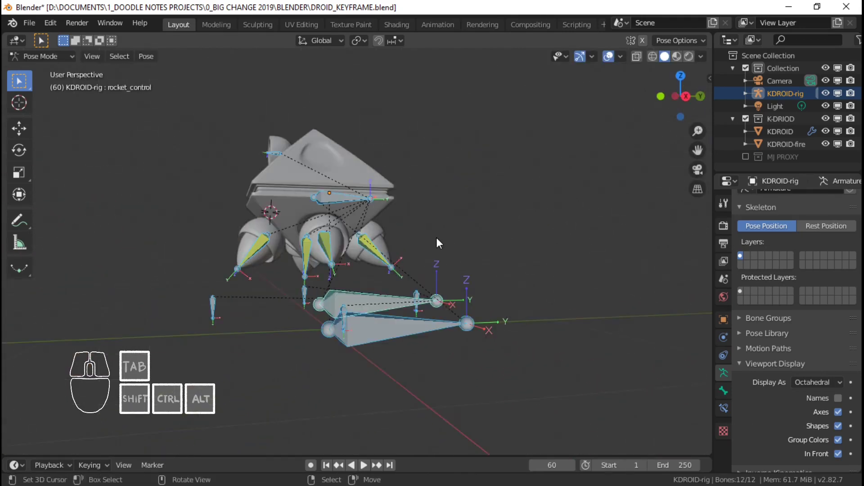
pyautogui.hotkey('alt', 's')
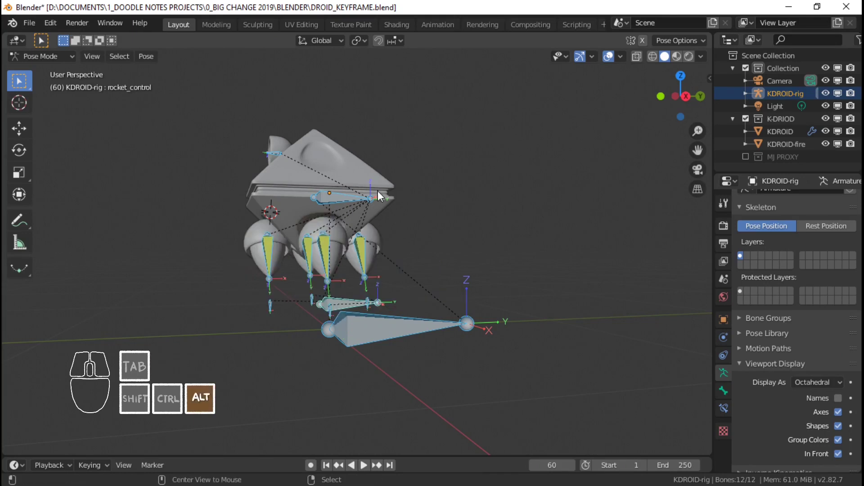
pyautogui.hotkey('alt', 'g')
pyautogui.hotkey('alt', 'a')
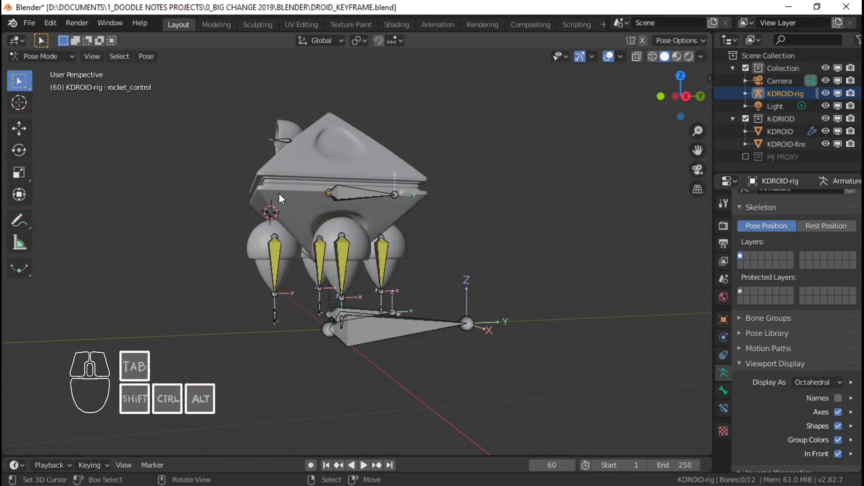
pyautogui.press('KP_1')
pyautogui.hotkey('ctrl', 's')
# Step: Select the rocket.L, rocket.R, front and back rocket bones and move all four to the last bone layer
pyautogui.scroll(3, 436, 332)
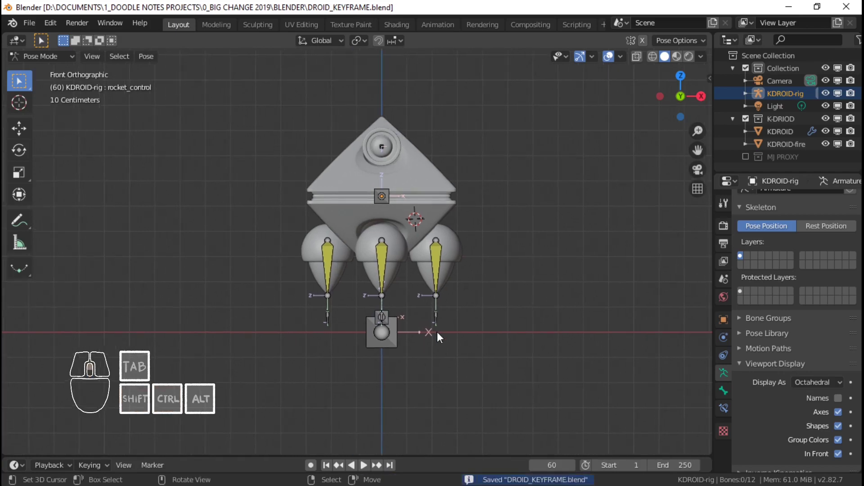
pyautogui.click(425, 343)
pyautogui.keyDown('shift'); pyautogui.moveTo(426, 337); pyautogui.dragTo(427, 339, button='middle'); pyautogui.keyUp('shift')
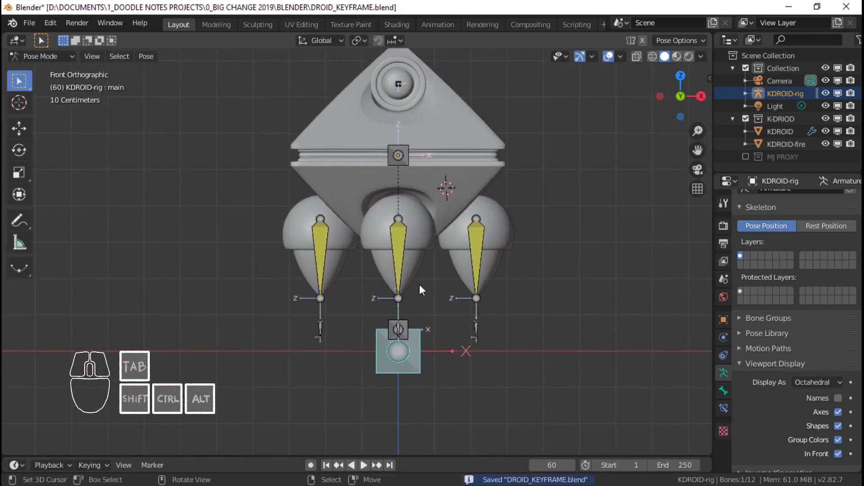
pyautogui.keyDown('shift'); pyautogui.moveTo(450, 204); pyautogui.dragTo(425, 232, button='middle'); pyautogui.keyUp('shift')
pyautogui.rightClick(450, 275)
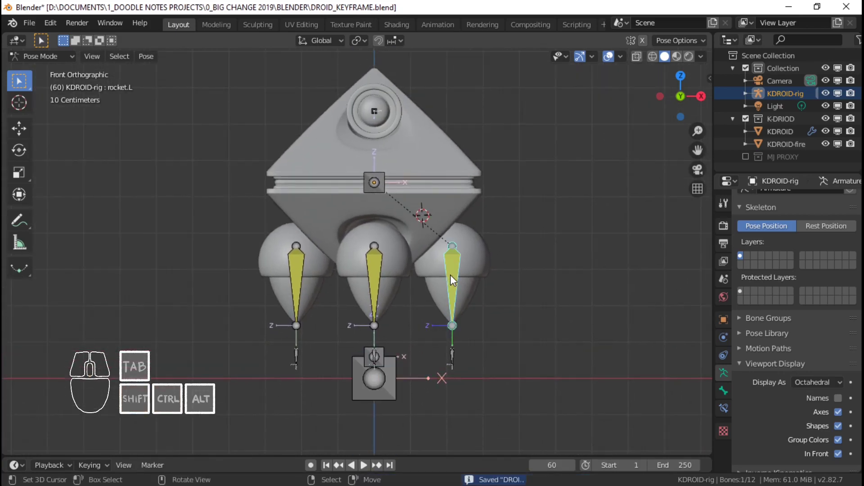
pyautogui.keyDown('shift'); pyautogui.moveTo(390, 294); pyautogui.dragTo(387, 290, button='middle'); pyautogui.keyUp('shift')
pyautogui.keyDown('shift'); pyautogui.rightClick(368, 268); pyautogui.keyUp('shift')
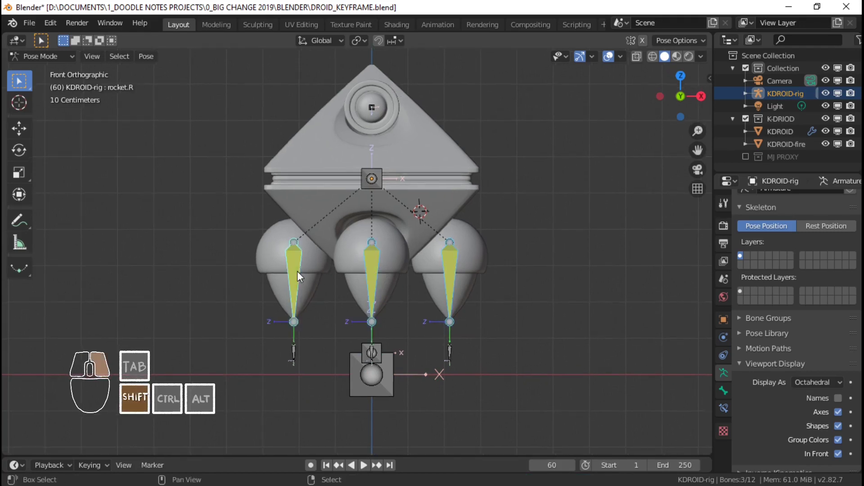
pyautogui.moveTo(297, 271); pyautogui.dragTo(389, 280, button='middle')
pyautogui.keyDown('shift'); pyautogui.rightClick(398, 260); pyautogui.keyUp('shift')
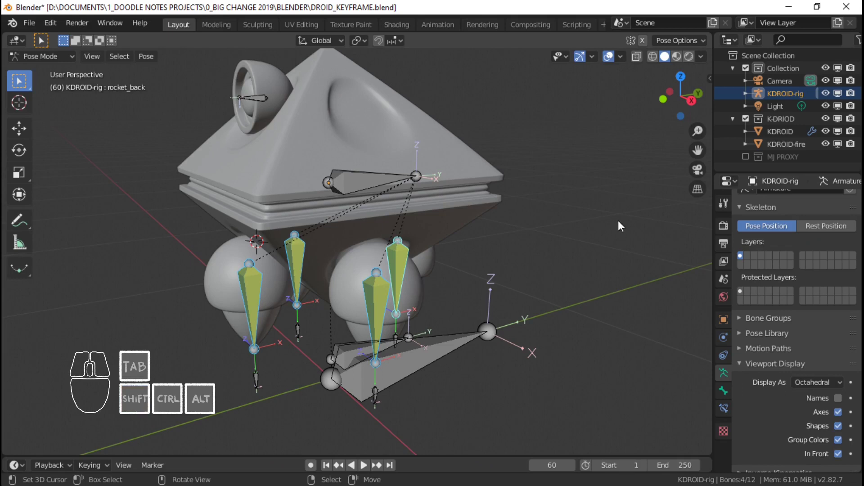
pyautogui.moveTo(446, 251); pyautogui.dragTo(435, 280, button='middle')
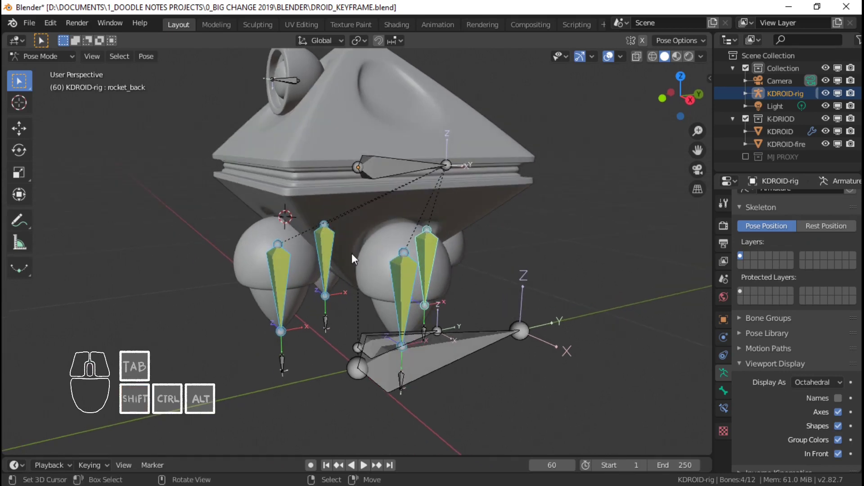
pyautogui.press('m')
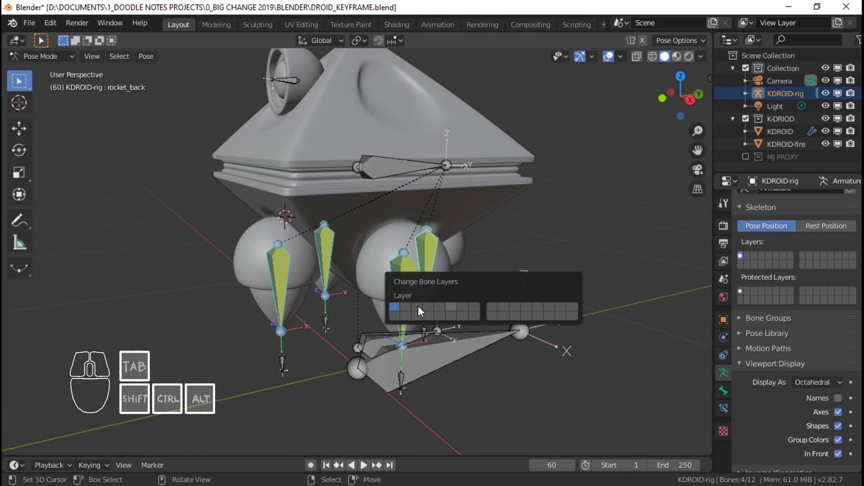
pyautogui.click(576, 317)
pyautogui.keyDown('shift'); pyautogui.moveTo(372, 204); pyautogui.dragTo(392, 195, button='middle'); pyautogui.keyUp('shift')
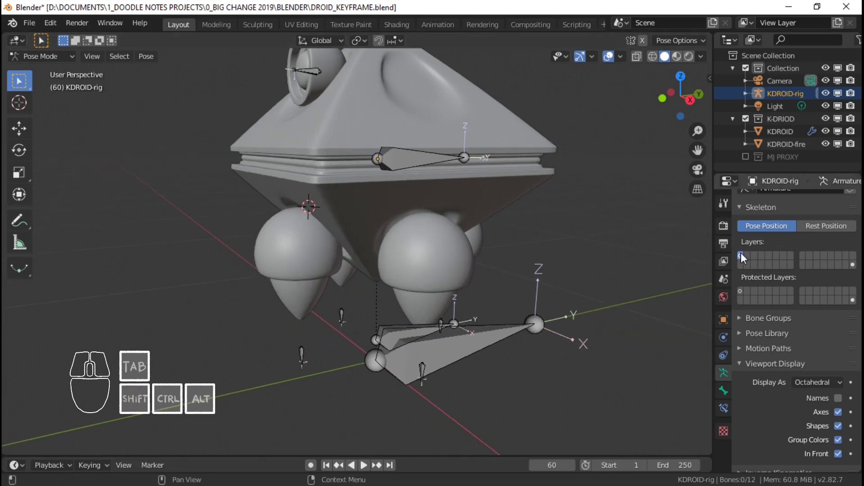
# Step: Save the file with the rocket bones on their separate layer
pyautogui.keyDown('shift'); pyautogui.moveTo(496, 236); pyautogui.dragTo(483, 231, button='middle'); pyautogui.keyUp('shift')
pyautogui.scroll(-1, 477, 229)
pyautogui.moveTo(468, 229); pyautogui.dragTo(408, 223, button='middle')
pyautogui.hotkey('ctrl', 's')
# Step: Go through the remaining control bones one by one, including main, laser, body and the individual rocket controls
pyautogui.moveTo(376, 306); pyautogui.dragTo(365, 321, button='middle')
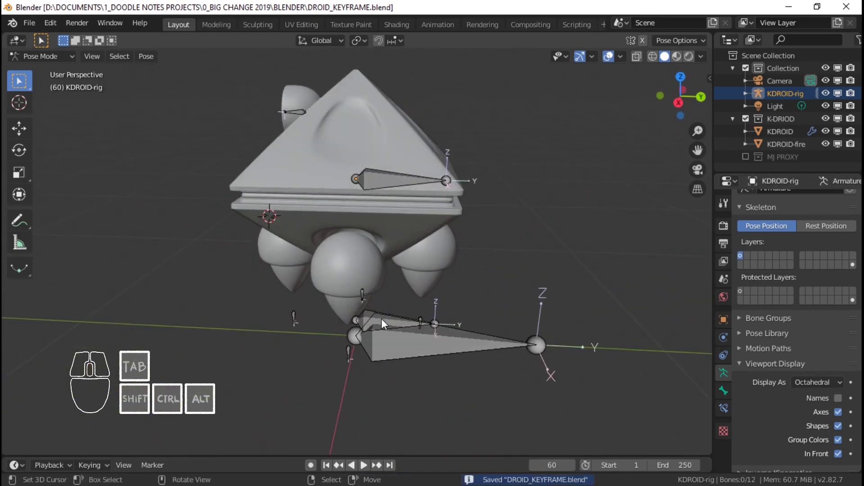
pyautogui.rightClick(383, 320)
pyautogui.rightClick(395, 344)
pyautogui.press('a')
pyautogui.keyDown('shift'); pyautogui.moveTo(350, 203); pyautogui.dragTo(352, 230, button='middle'); pyautogui.keyUp('shift')
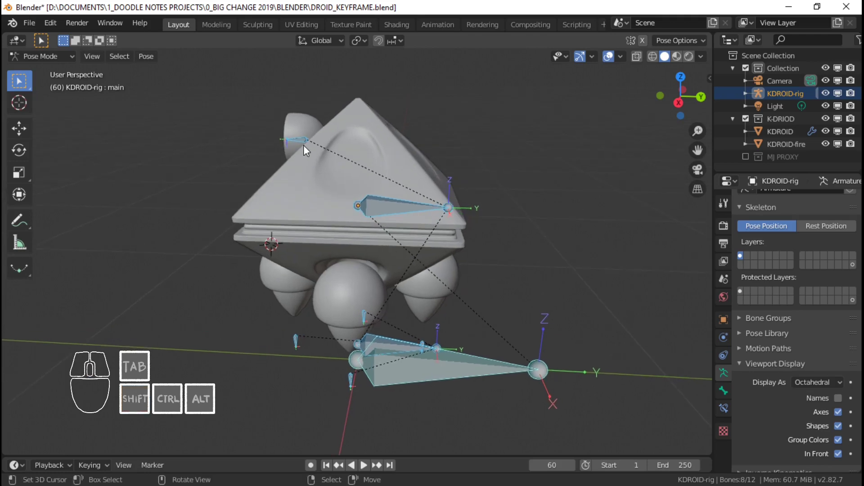
pyautogui.rightClick(304, 145)
pyautogui.rightClick(390, 211)
pyautogui.moveTo(341, 280); pyautogui.dragTo(386, 270, button='middle')
pyautogui.rightClick(317, 359)
pyautogui.rightClick(424, 339)
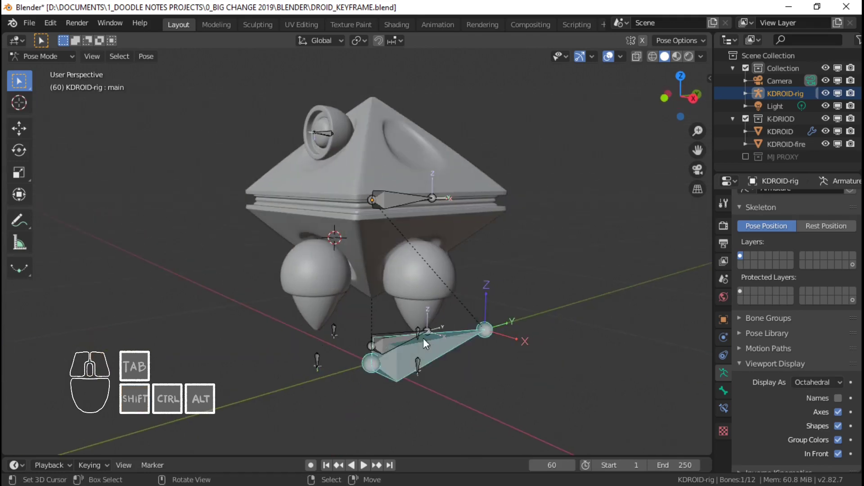
pyautogui.rightClick(415, 363)
pyautogui.moveTo(414, 363); pyautogui.dragTo(385, 342, button='middle')
pyautogui.scroll(1, 386, 345)
pyautogui.rightClick(292, 371)
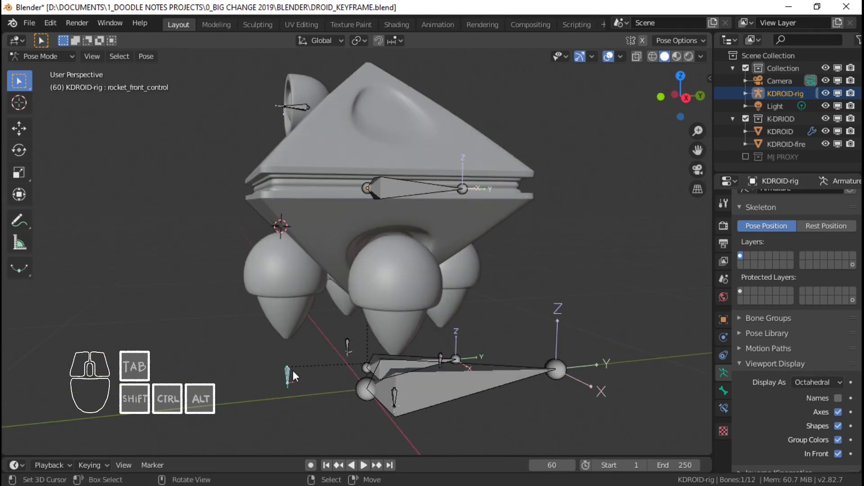
# Step: Test-move the front rocket control bone and the shared rocket control bone, cancelling each move
pyautogui.press('g')
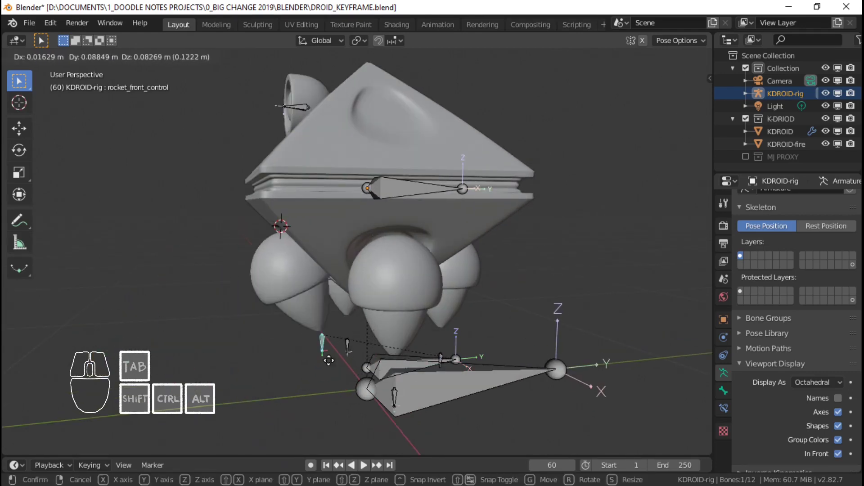
pyautogui.click(367, 366)
pyautogui.rightClick(368, 366)
pyautogui.press('g')
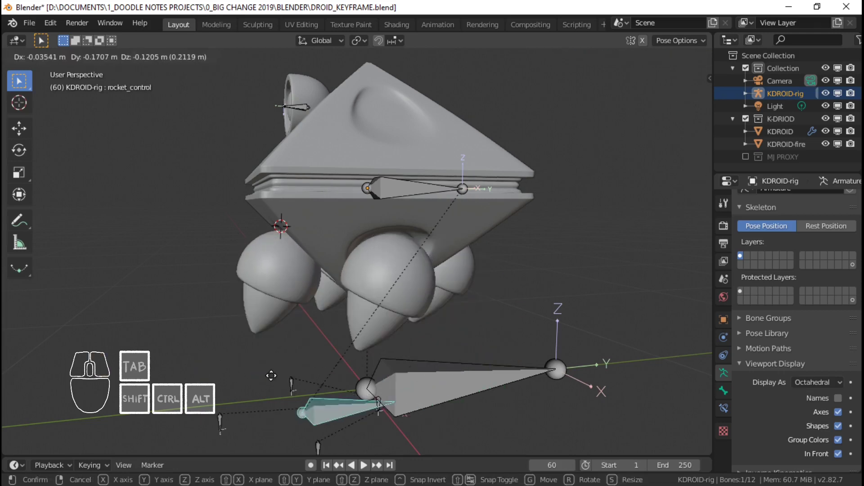
pyautogui.rightClick(356, 356)
# Step: Select the main bone and snap the 3D cursor to it
pyautogui.moveTo(356, 354); pyautogui.dragTo(376, 271, button='middle')
pyautogui.scroll(1, 416, 296)
pyautogui.scroll(-2, 415, 297)
pyautogui.rightClick(439, 280)
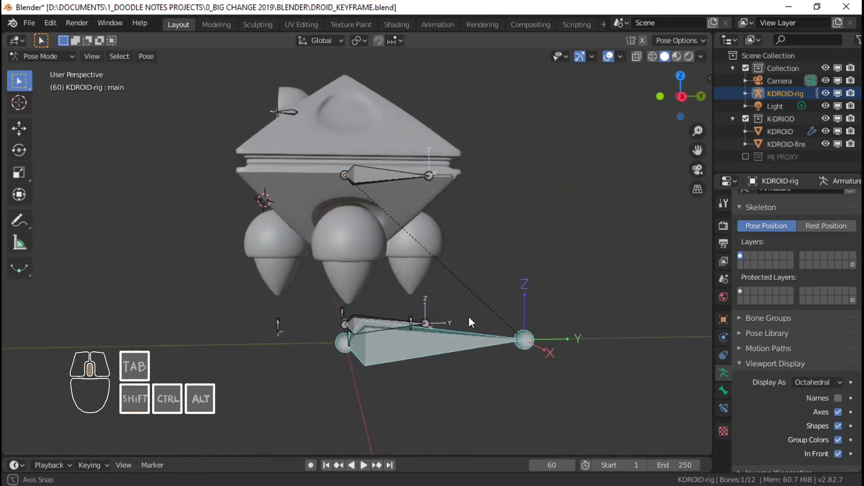
pyautogui.moveTo(469, 322); pyautogui.dragTo(500, 258, button='middle')
pyautogui.hotkey('shift', 's')
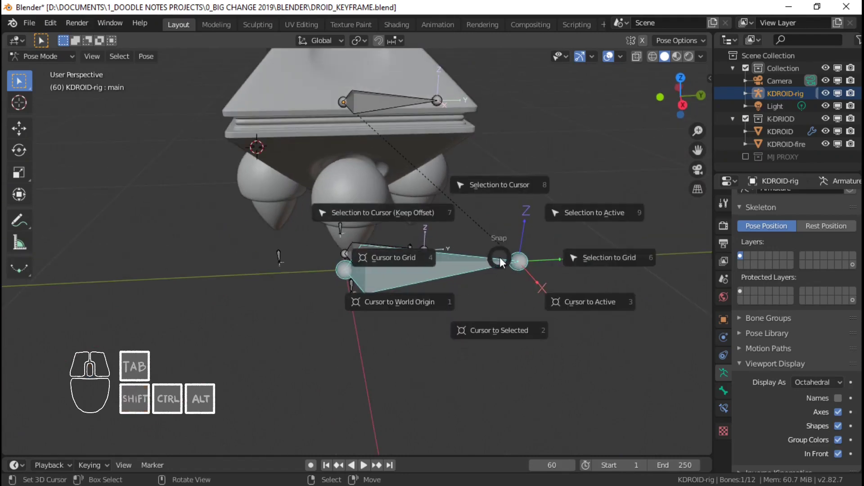
pyautogui.click(500, 327)
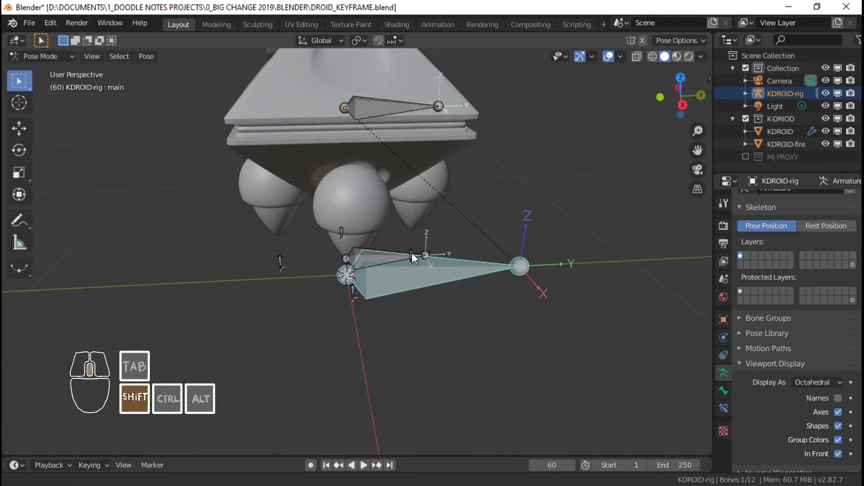
# Step: Return to Object Mode and create a new collection nested inside the K-DRIOD collection
pyautogui.keyDown('shift'); pyautogui.moveTo(412, 253); pyautogui.dragTo(410, 268, button='middle'); pyautogui.keyUp('shift')
pyautogui.hotkey('ctrl', 'Tab')
pyautogui.moveTo(530, 269); pyautogui.dragTo(559, 294, button='middle')
pyautogui.click(772, 58)
pyautogui.rightClick(772, 58)
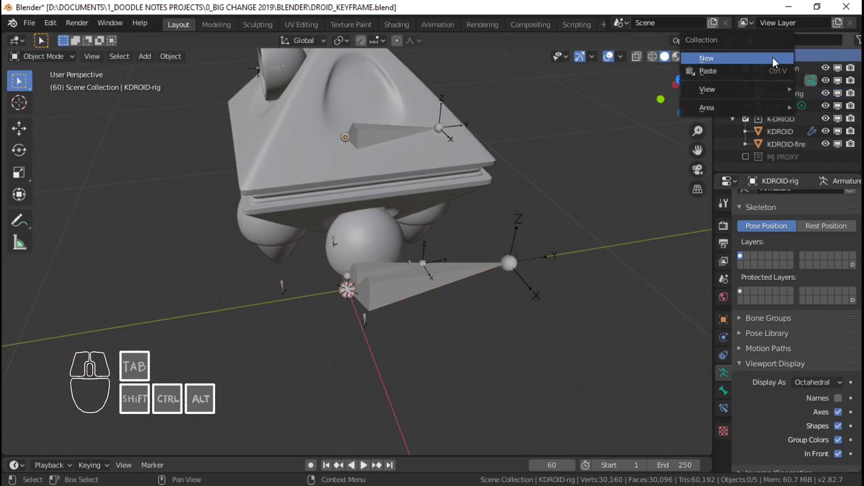
pyautogui.click(772, 58)
pyautogui.scroll(-2, 788, 152)
pyautogui.moveTo(788, 153); pyautogui.dragTo(790, 113)
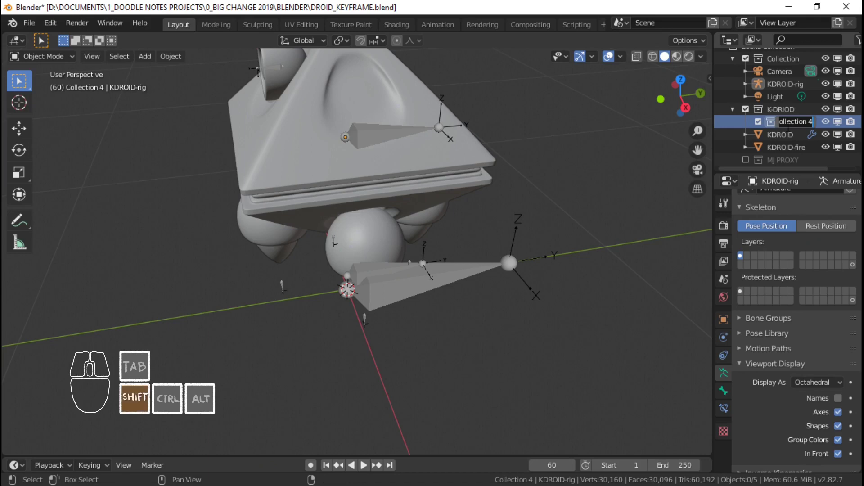
# Step: Name the new collection CUSTOM SHAPES and save the file
pyautogui.write('CUS')
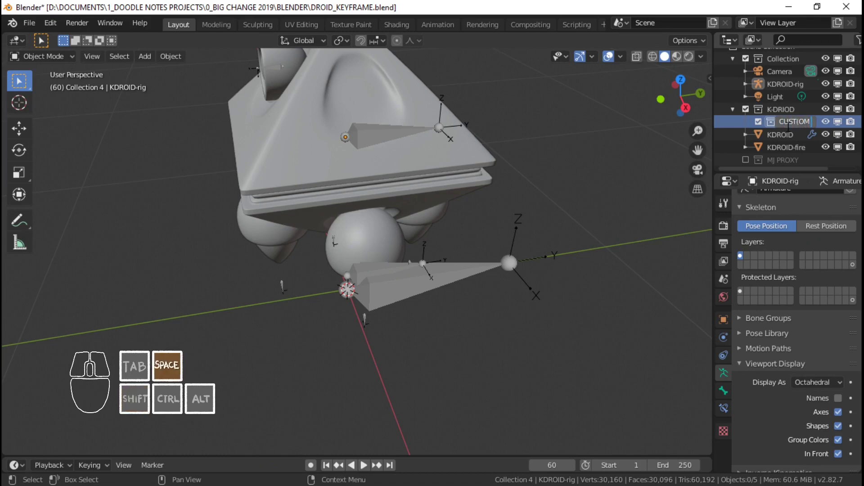
pyautogui.write('TOM SHAPES')
pyautogui.press('Return')
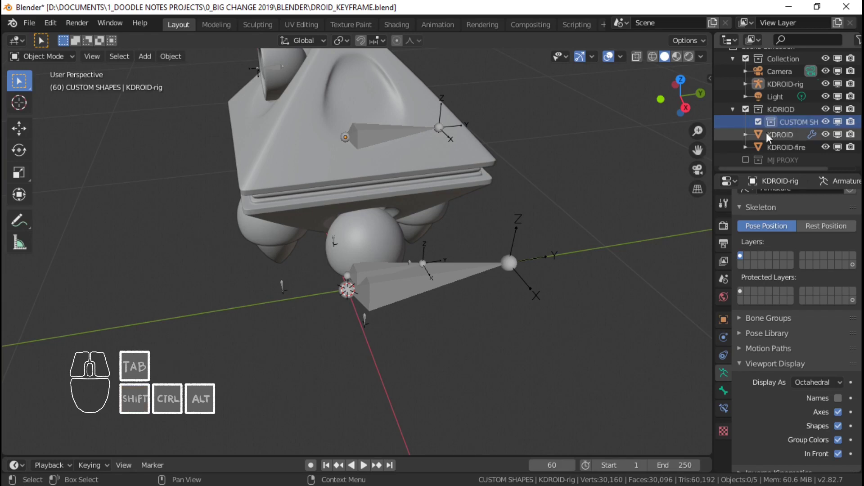
pyautogui.hotkey('ctrl', 's')
# Step: Add a mesh circle at the 3D cursor in the CUSTOM SHAPES collection
pyautogui.keyDown('shift'); pyautogui.moveTo(425, 242); pyautogui.dragTo(438, 221, button='middle'); pyautogui.keyUp('shift')
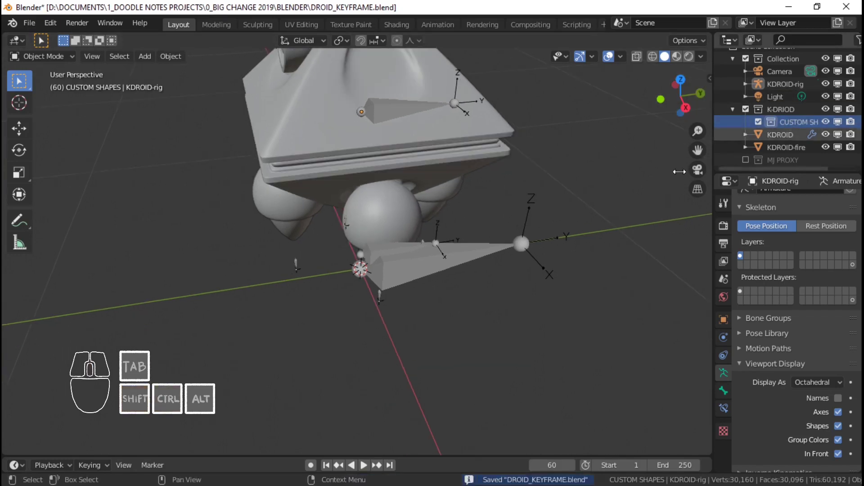
pyautogui.moveTo(442, 279); pyautogui.dragTo(417, 262, button='middle')
pyautogui.hotkey('shift', 'a')
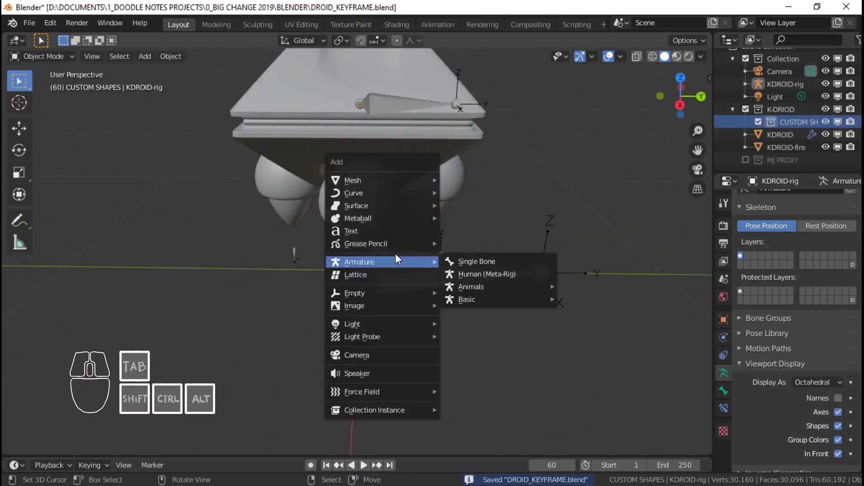
pyautogui.moveTo(394, 181)
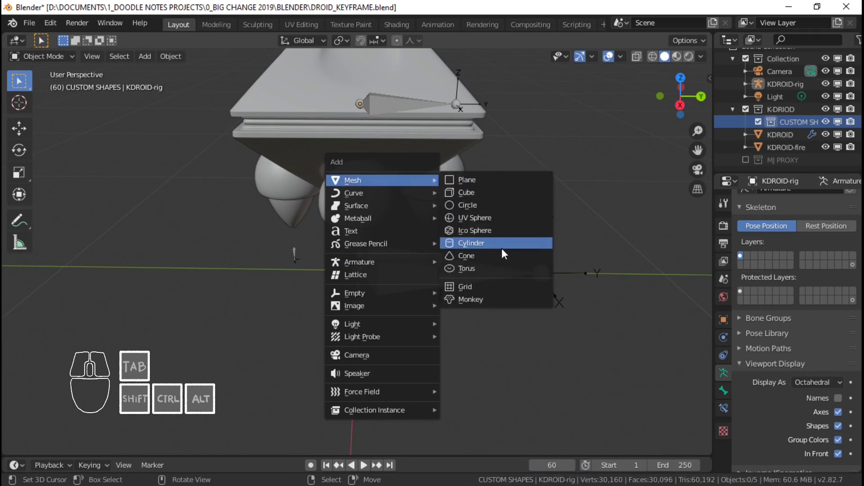
pyautogui.click(491, 206)
pyautogui.keyDown('shift'); pyautogui.moveTo(398, 212); pyautogui.dragTo(422, 195, button='middle'); pyautogui.keyUp('shift')
pyautogui.scroll(-5, 423, 195)
pyautogui.moveTo(369, 219); pyautogui.dragTo(433, 215, button='middle')
# Step: Enable the axis display for the circle in its object viewport display settings
pyautogui.click(721, 355)
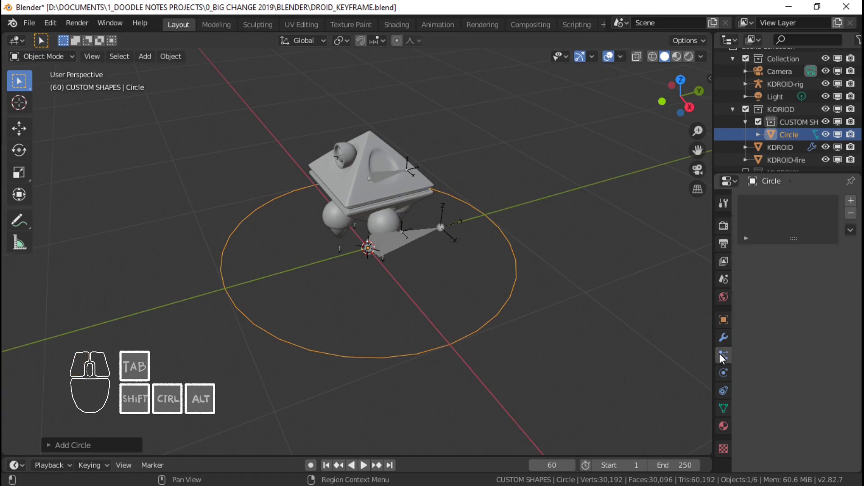
pyautogui.click(730, 375)
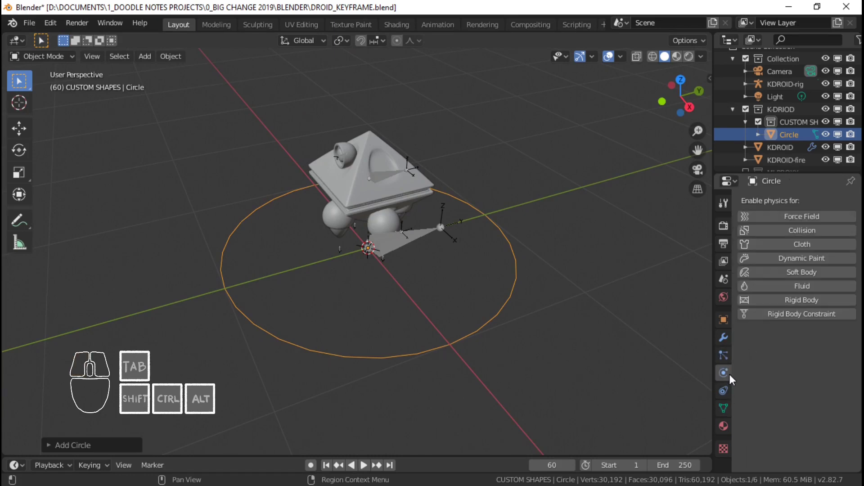
pyautogui.click(724, 352)
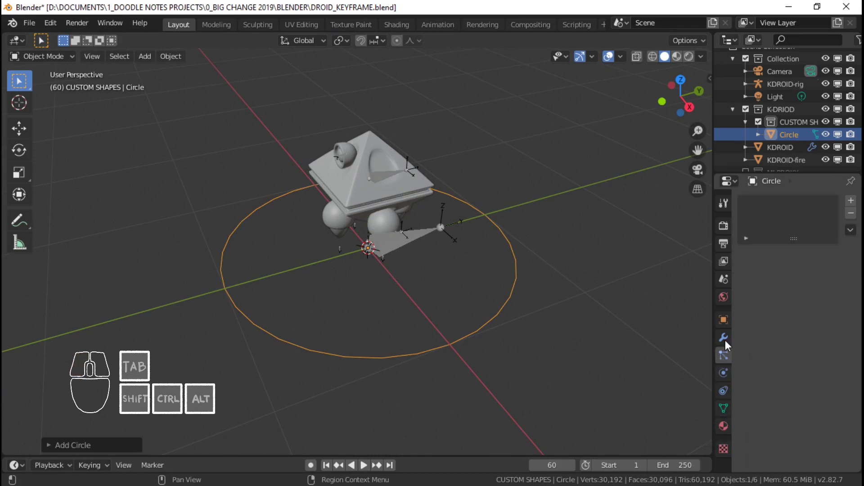
pyautogui.click(723, 320)
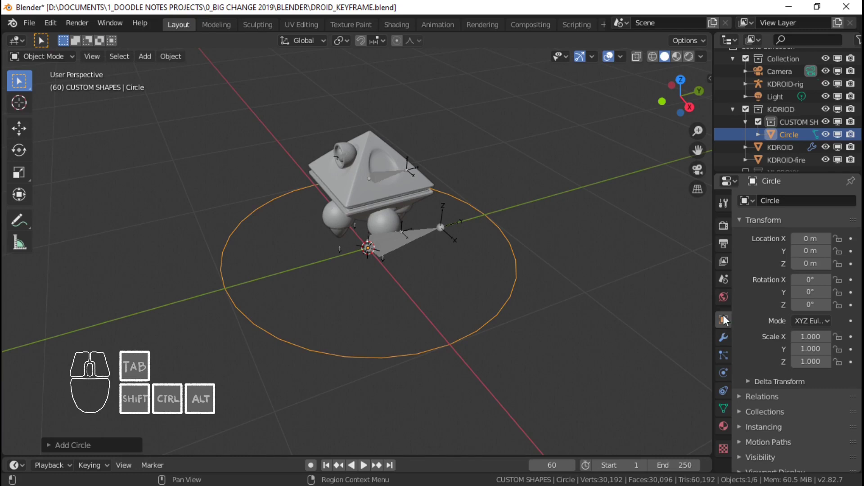
pyautogui.scroll(-1, 780, 404)
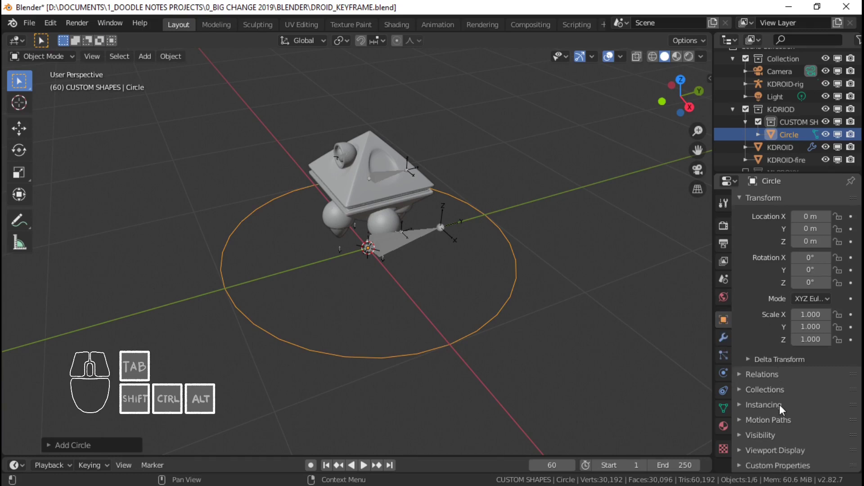
pyautogui.click(762, 450)
pyautogui.scroll(-5, 781, 392)
pyautogui.click(838, 356)
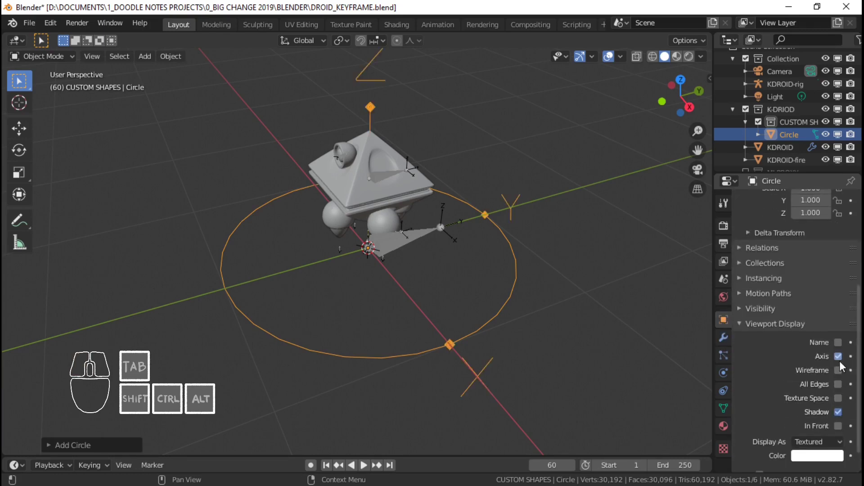
# Step: Compare the circle's axis orientation with that of the rig's main bone, checking the bone in Pose Mode
pyautogui.moveTo(577, 315); pyautogui.dragTo(455, 284, button='middle')
pyautogui.click(427, 249)
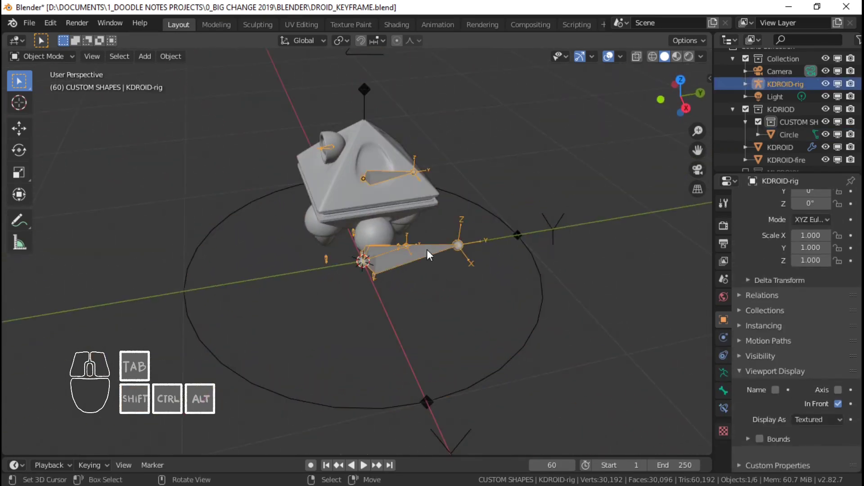
pyautogui.rightClick(539, 260)
pyautogui.moveTo(539, 261); pyautogui.dragTo(517, 248, button='middle')
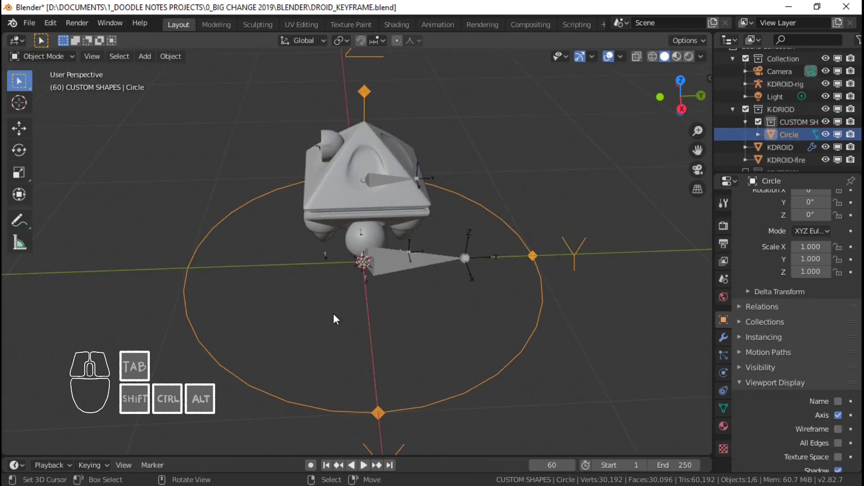
pyautogui.moveTo(334, 315); pyautogui.dragTo(344, 297, button='middle')
pyautogui.rightClick(442, 261)
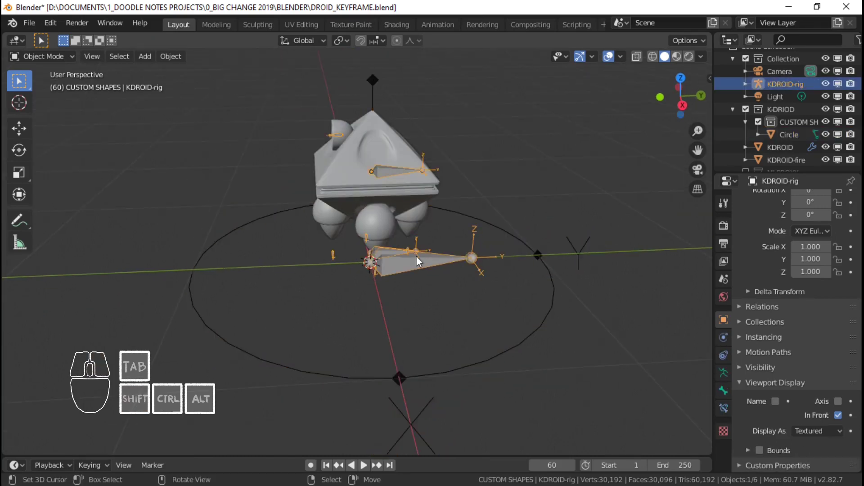
pyautogui.hotkey('ctrl', 'Tab')
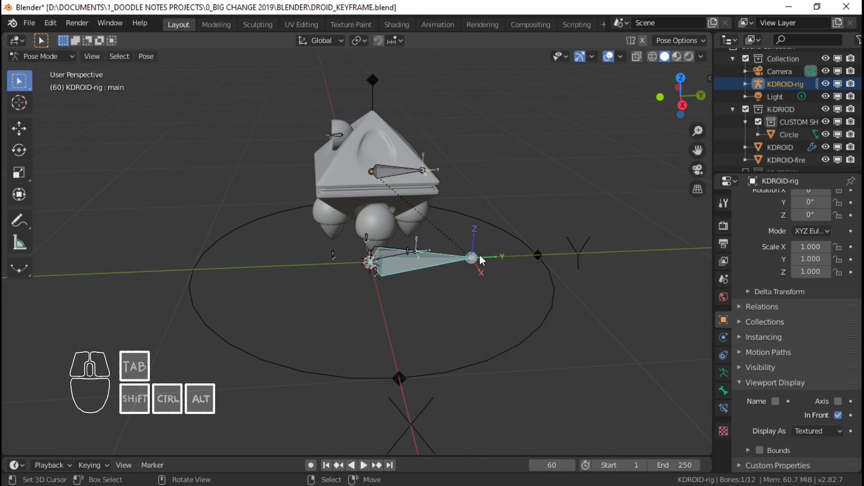
pyautogui.scroll(-2, 473, 261)
pyautogui.keyDown('shift'); pyautogui.moveTo(473, 261); pyautogui.dragTo(502, 287, button='middle'); pyautogui.keyUp('shift')
pyautogui.scroll(2, 480, 277)
pyautogui.hotkey('ctrl', 'Tab')
pyautogui.rightClick(522, 287)
pyautogui.moveTo(503, 287); pyautogui.dragTo(450, 265, button='middle')
pyautogui.scroll(-3, 409, 272)
pyautogui.keyDown('shift'); pyautogui.moveTo(395, 267); pyautogui.dragTo(394, 282, button='middle'); pyautogui.keyUp('shift')
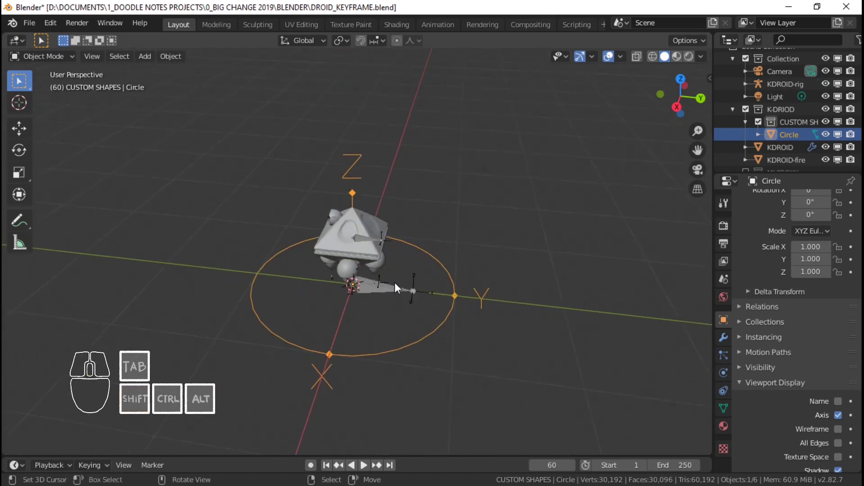
pyautogui.scroll(2, 439, 316)
pyautogui.moveTo(439, 317); pyautogui.dragTo(536, 280, button='middle')
pyautogui.press('Tab')
pyautogui.press('s')
pyautogui.rightClick(533, 313)
pyautogui.scroll(2, 533, 313)
pyautogui.press('Tab')
pyautogui.scroll(-3, 542, 308)
pyautogui.moveTo(468, 280); pyautogui.dragTo(427, 276, button='middle')
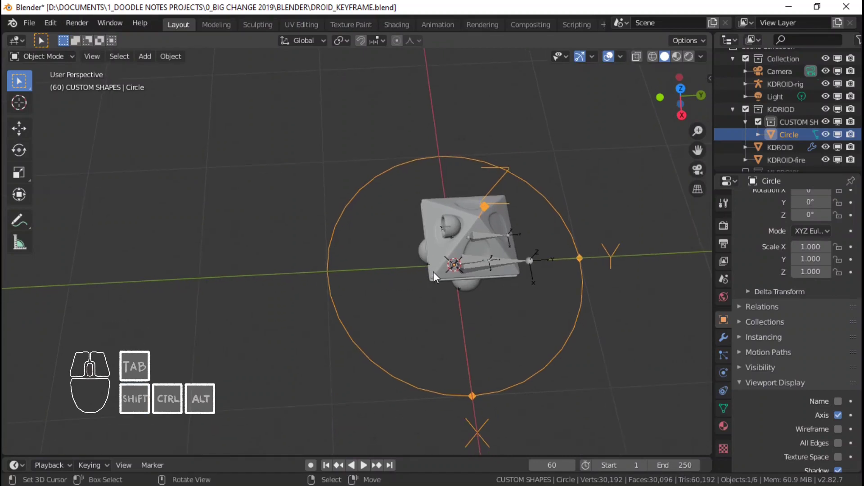
# Step: Duplicate the three circle vertices on the negative Y side, offset them outward along Y and scale them up
pyautogui.press('Tab')
pyautogui.rightClick(327, 274)
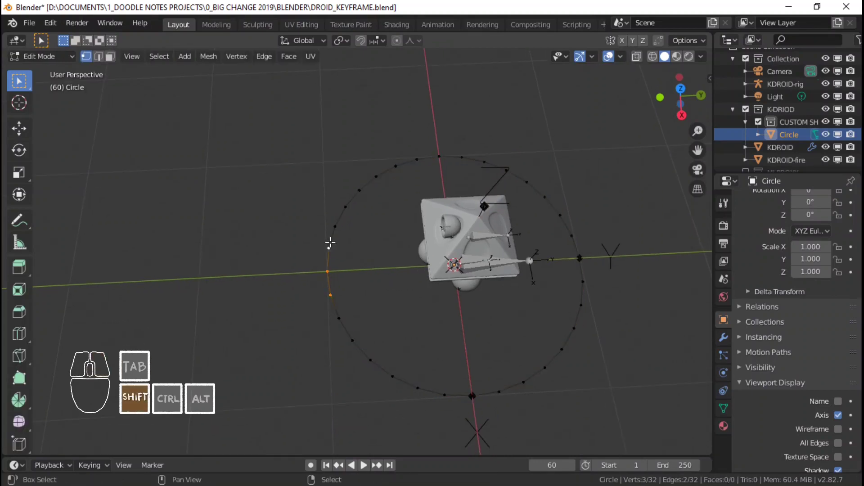
pyautogui.moveTo(330, 243); pyautogui.dragTo(337, 268, button='middle')
pyautogui.hotkey('shift', 'd')
pyautogui.press('y')
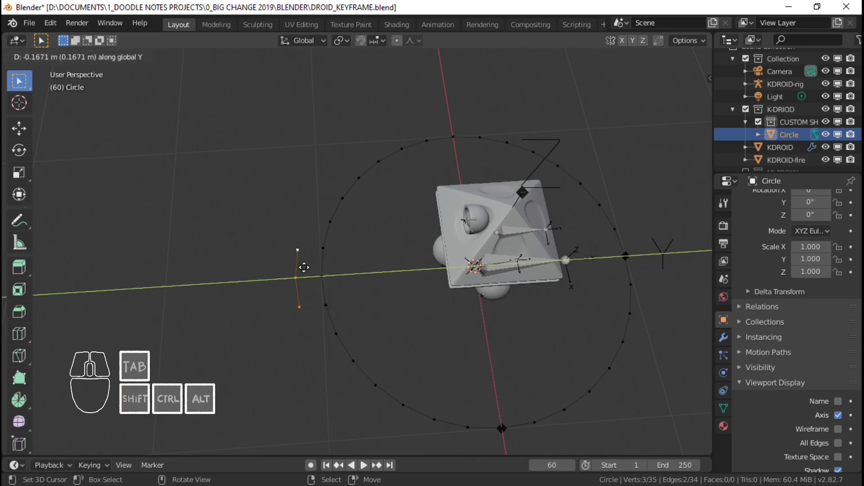
pyautogui.click(297, 278)
pyautogui.press('s')
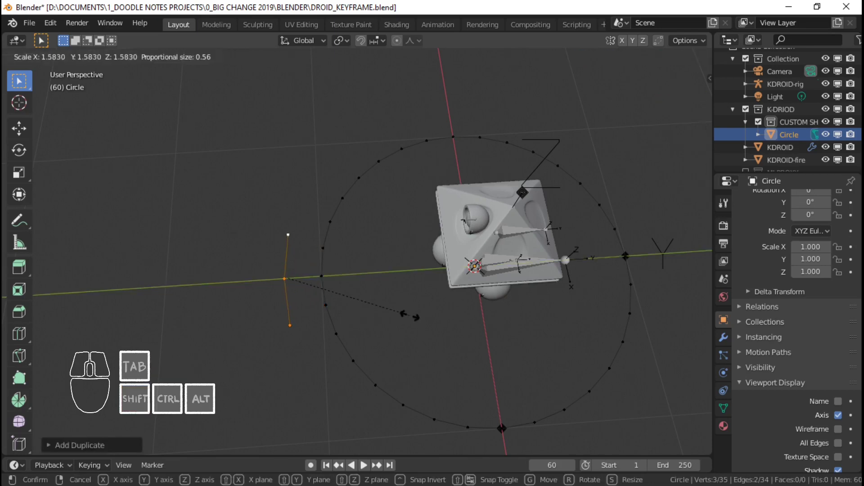
pyautogui.click(426, 316)
# Step: Move the duplicate's two end vertices toward the circle along Y to form an arrowhead, and return to Object Mode
pyautogui.rightClick(289, 234)
pyautogui.keyDown('shift'); pyautogui.rightClick(305, 309); pyautogui.keyUp('shift')
pyautogui.rightClick(293, 326)
pyautogui.keyDown('shift'); pyautogui.rightClick(292, 241); pyautogui.keyUp('shift')
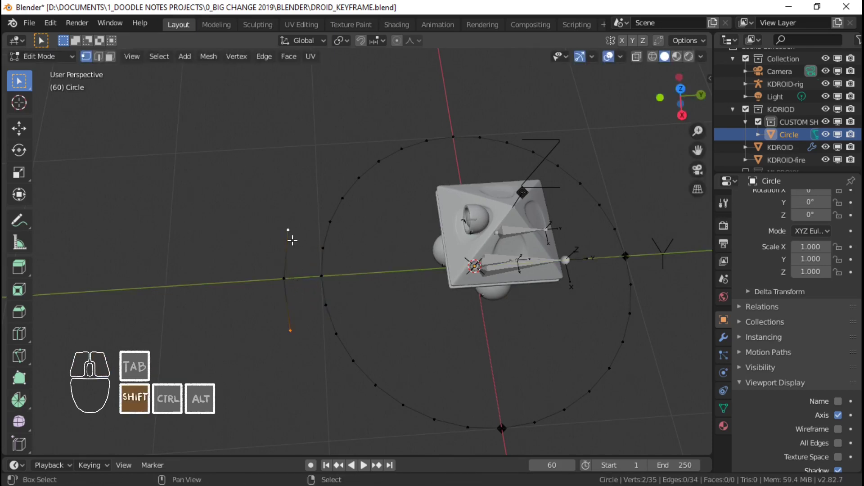
pyautogui.press('g')
pyautogui.press('y')
pyautogui.click(322, 240)
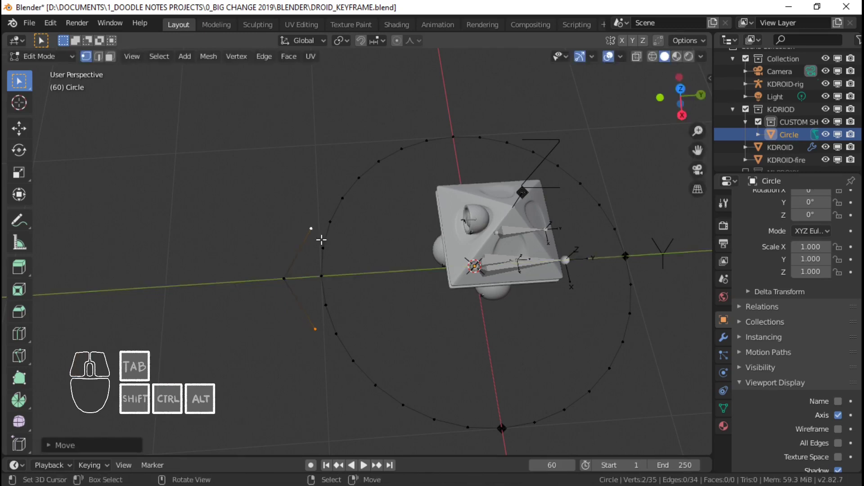
pyautogui.press('Tab')
# Step: Rename the circle object CS_main and save the file
pyautogui.scroll(-2, 334, 274)
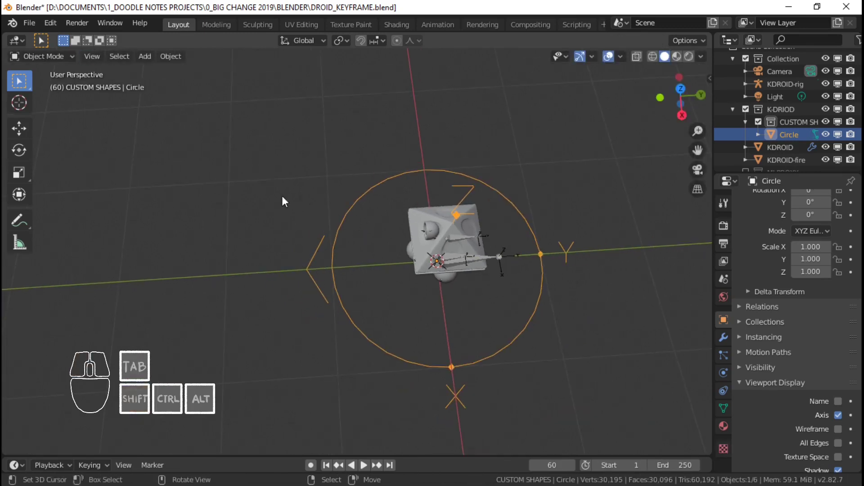
pyautogui.moveTo(455, 225); pyautogui.dragTo(432, 264, button='middle')
pyautogui.keyDown('shift'); pyautogui.moveTo(334, 341); pyautogui.dragTo(312, 271, button='middle'); pyautogui.keyUp('shift')
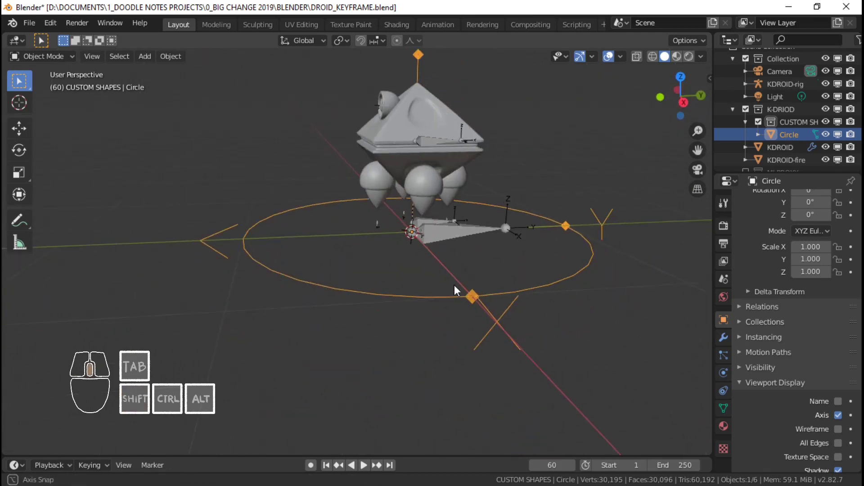
pyautogui.moveTo(454, 286); pyautogui.dragTo(463, 293, button='middle')
pyautogui.press('F2')
pyautogui.write('C')
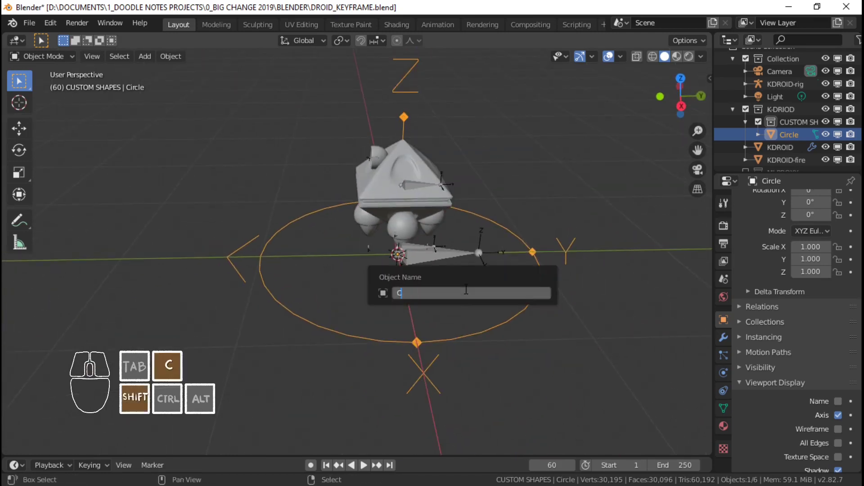
pyautogui.write('S ')
pyautogui.write('main')
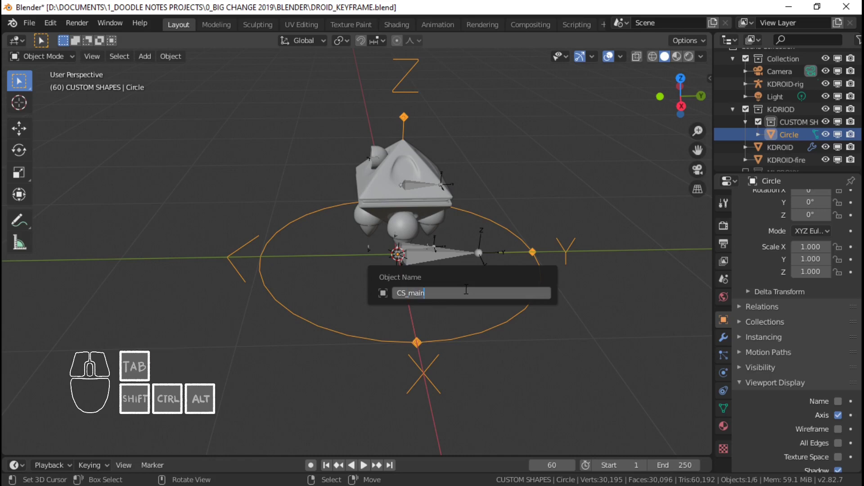
pyautogui.press('Return')
pyautogui.hotkey('ctrl', 's')
# Step: In Pose Mode, give the main bone CS_main as its wireframe custom object and turn off Bone Size scaling
pyautogui.click(425, 254)
pyautogui.scroll(2, 426, 254)
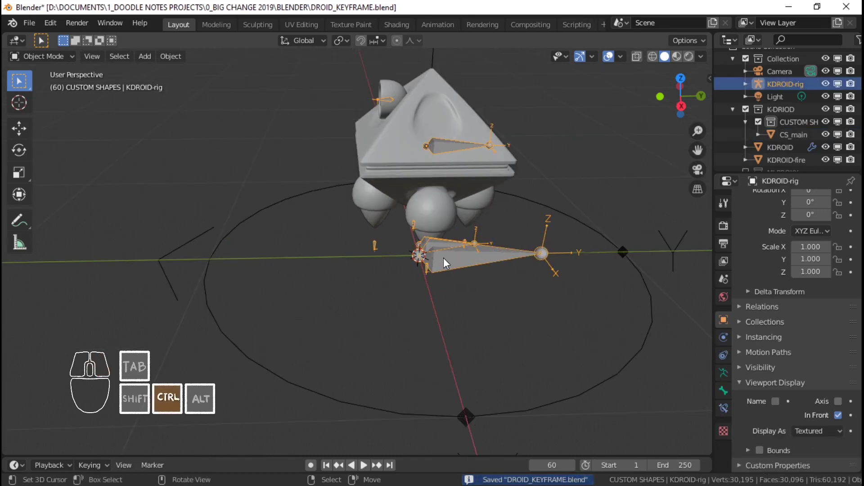
pyautogui.hotkey('ctrl', 'Tab')
pyautogui.scroll(-1, 480, 254)
pyautogui.keyDown('shift'); pyautogui.moveTo(549, 260); pyautogui.dragTo(477, 274, button='middle'); pyautogui.keyUp('shift')
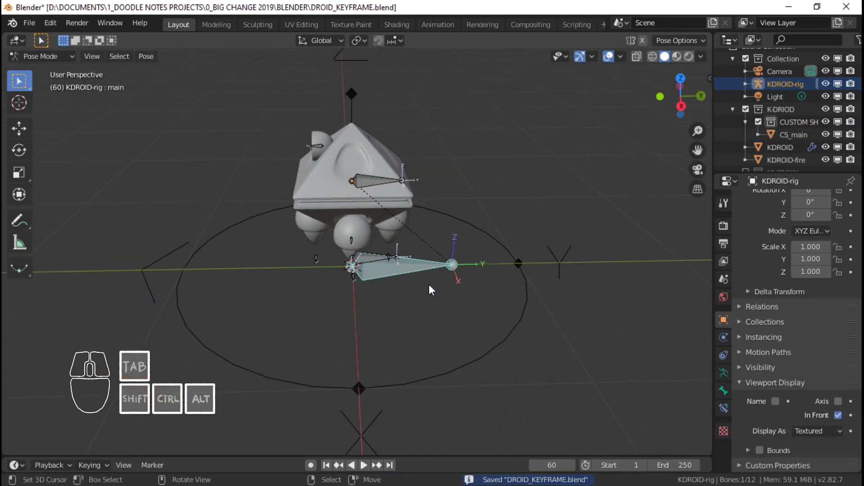
pyautogui.click(723, 391)
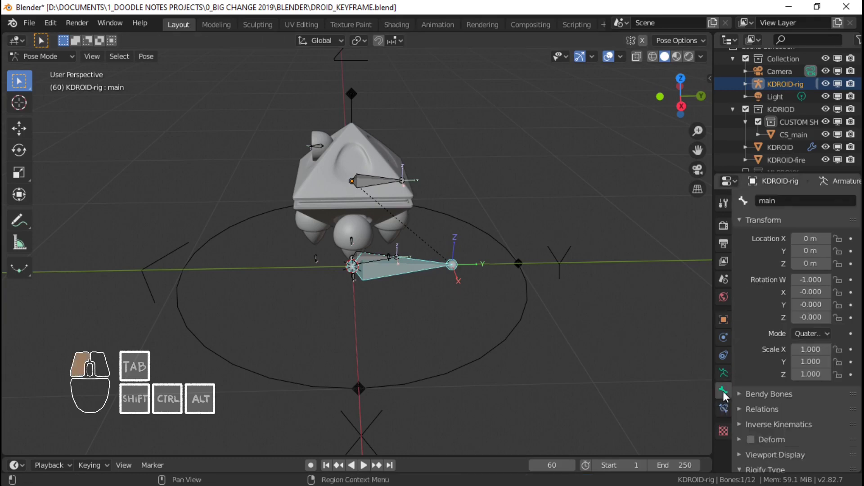
pyautogui.scroll(-3, 783, 395)
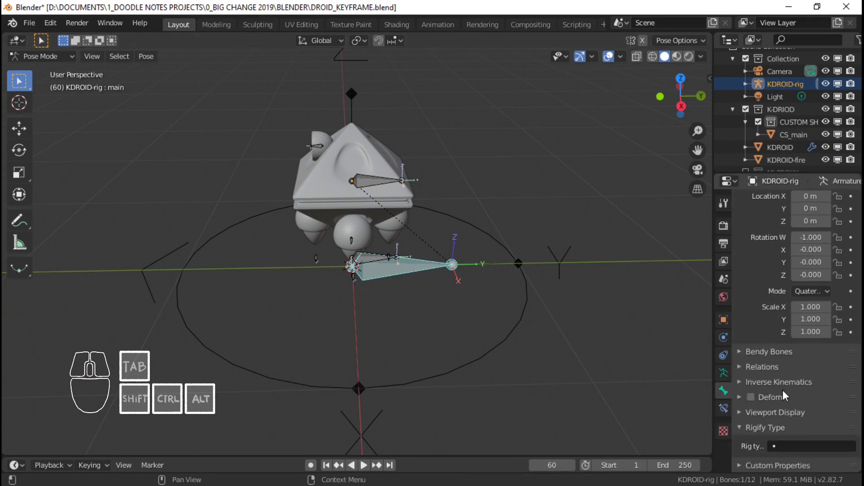
pyautogui.click(763, 412)
pyautogui.scroll(-3, 783, 382)
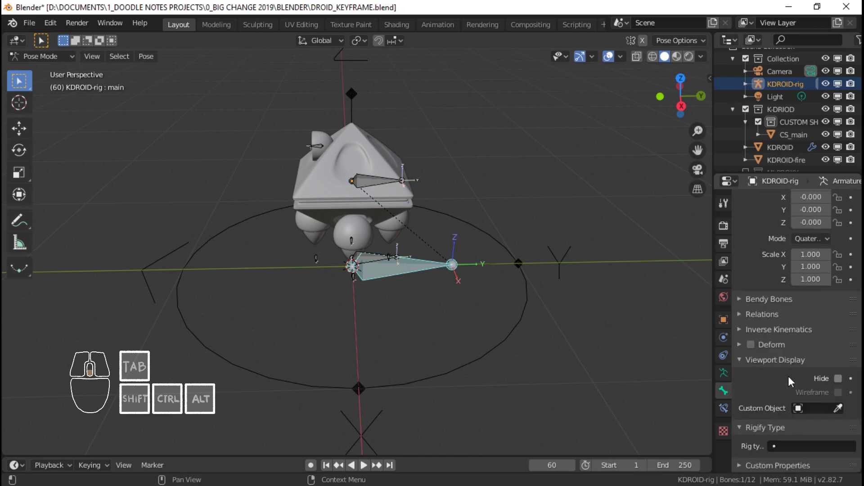
pyautogui.click(839, 393)
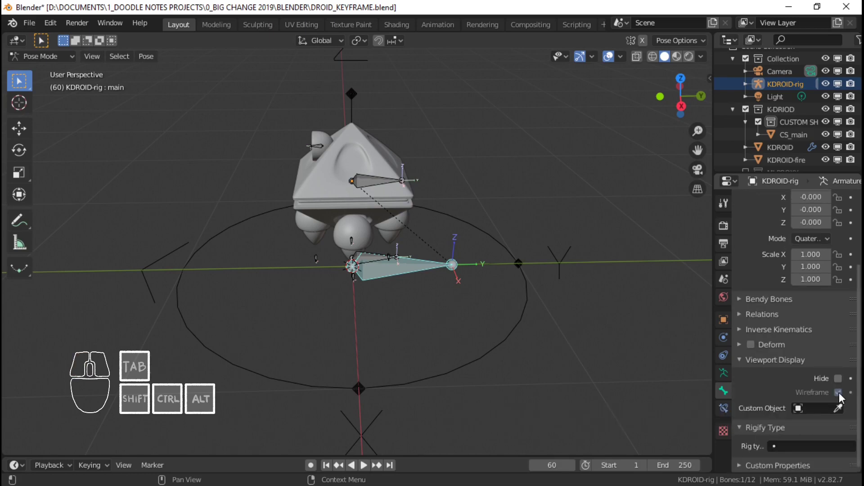
pyautogui.click(809, 408)
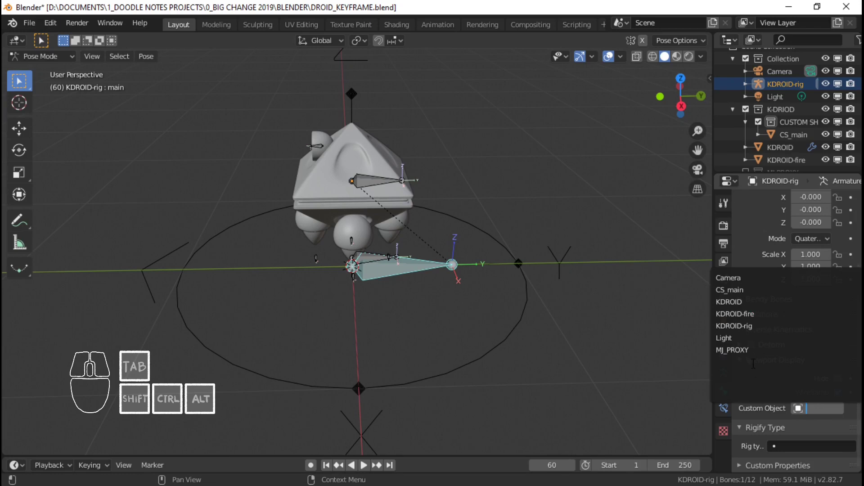
pyautogui.click(730, 289)
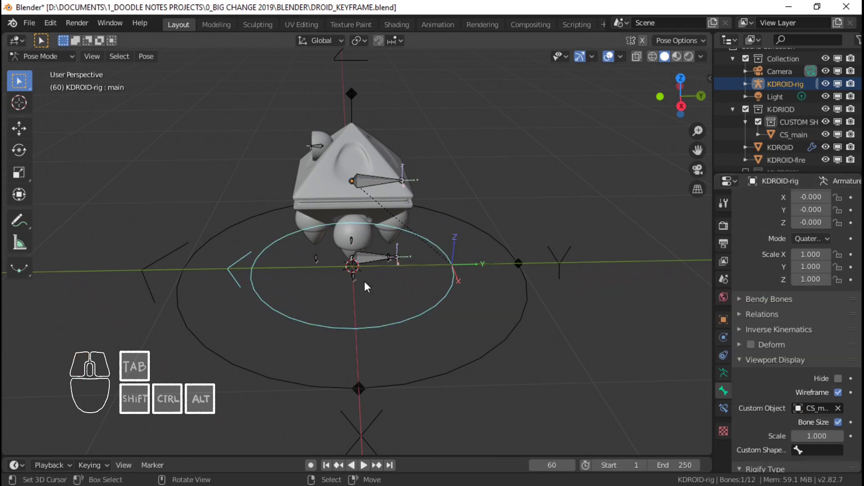
pyautogui.scroll(-3, 828, 407)
pyautogui.click(839, 381)
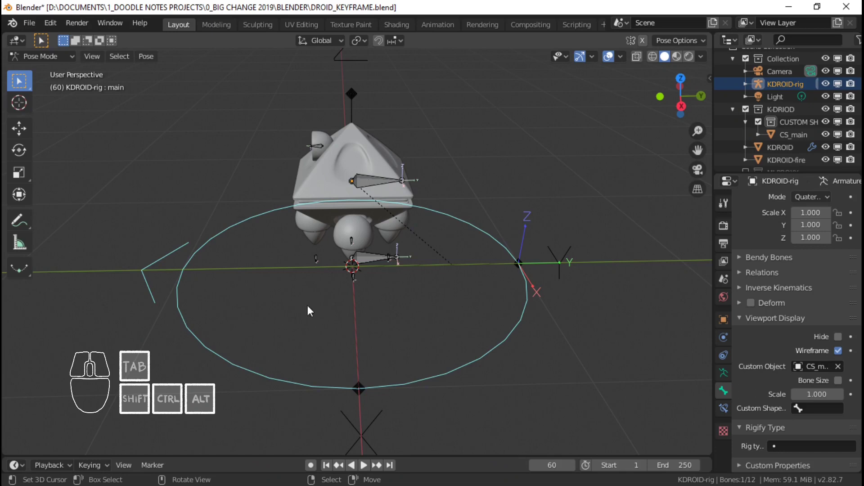
# Step: Test the circle control by freely rotating the main bone, and cancel the rotation
pyautogui.hotkey('alt', 'a')
pyautogui.scroll(-3, 364, 438)
pyautogui.keyDown('shift'); pyautogui.moveTo(363, 355); pyautogui.dragTo(364, 337, button='middle'); pyautogui.keyUp('shift')
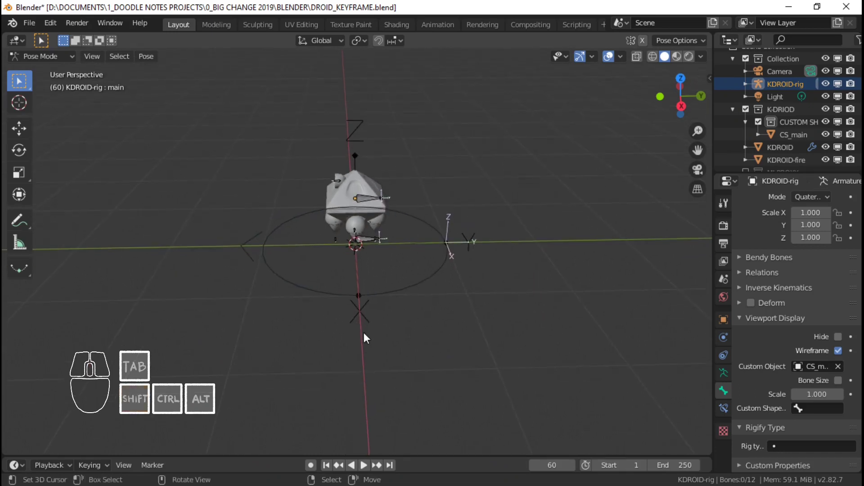
pyautogui.scroll(3, 374, 328)
pyautogui.rightClick(527, 295)
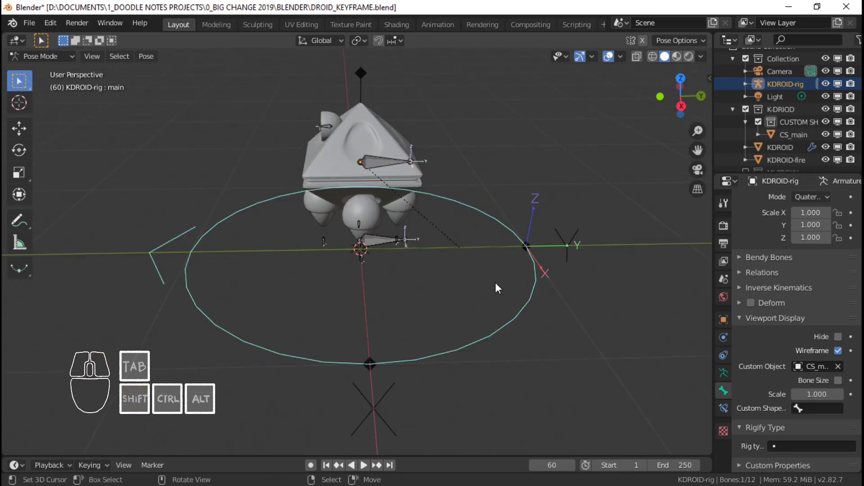
pyautogui.press('r')
pyautogui.press('r')
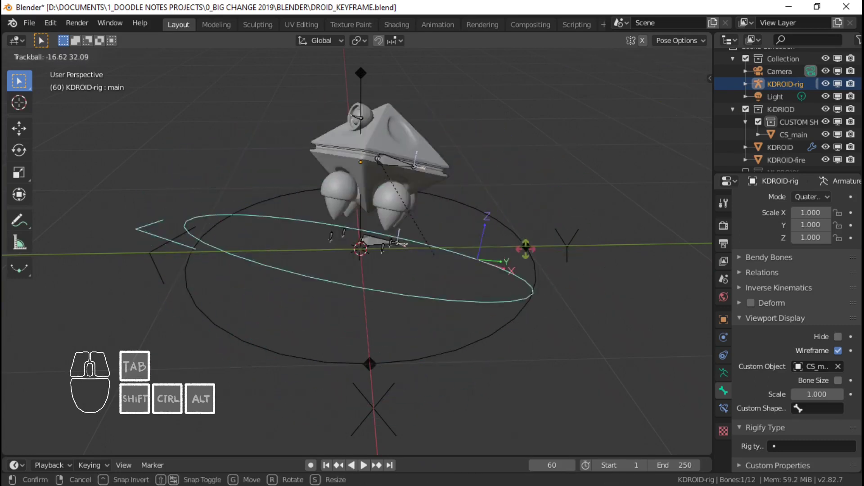
pyautogui.rightClick(448, 236)
# Step: Snap the 3D cursor to the body bone and return to Object Mode
pyautogui.scroll(2, 419, 212)
pyautogui.keyDown('shift'); pyautogui.moveTo(400, 193); pyautogui.dragTo(393, 273, button='middle'); pyautogui.keyUp('shift')
pyautogui.rightClick(381, 205)
pyautogui.moveTo(383, 207); pyautogui.dragTo(475, 220, button='middle')
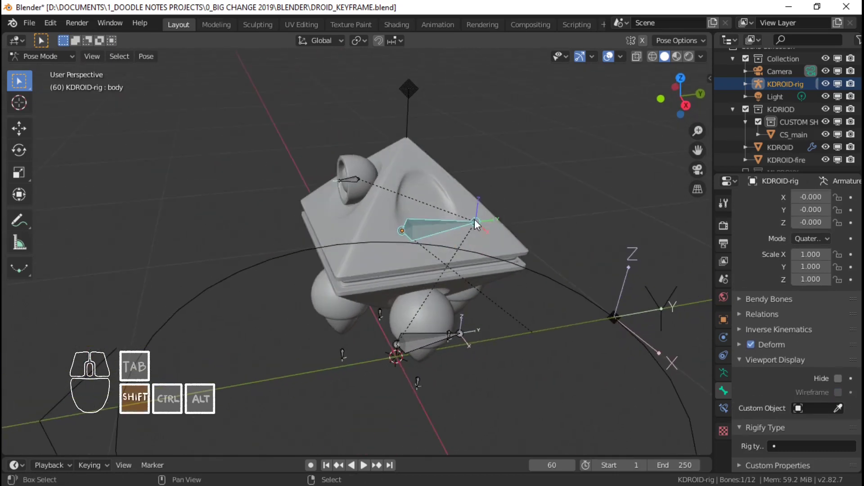
pyautogui.hotkey('shift', 's')
pyautogui.click(472, 293)
pyautogui.hotkey('ctrl', 'Tab')
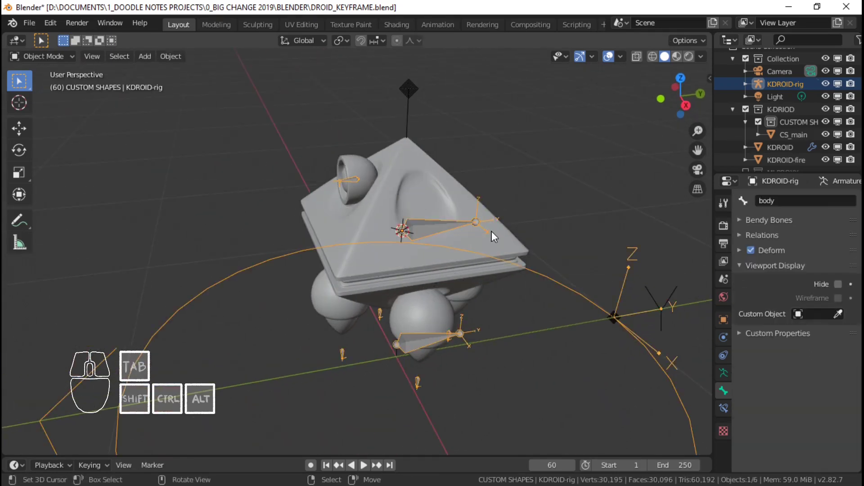
# Step: Move the KDROID-rig armature into the K-DRIOD collection and save the file
pyautogui.click(795, 122)
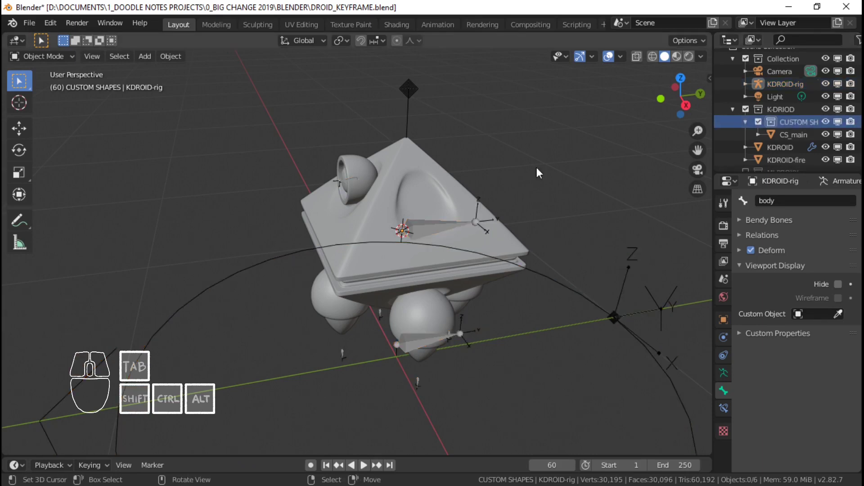
pyautogui.click(785, 84)
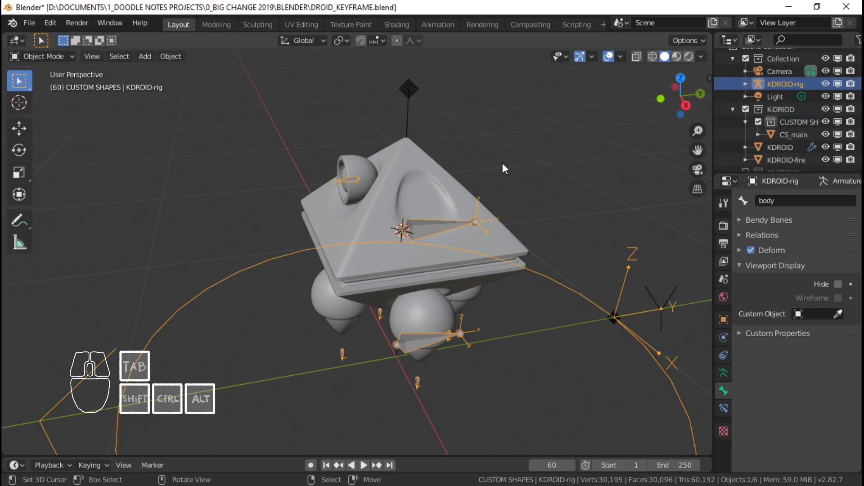
pyautogui.press('m')
pyautogui.moveTo(479, 162)
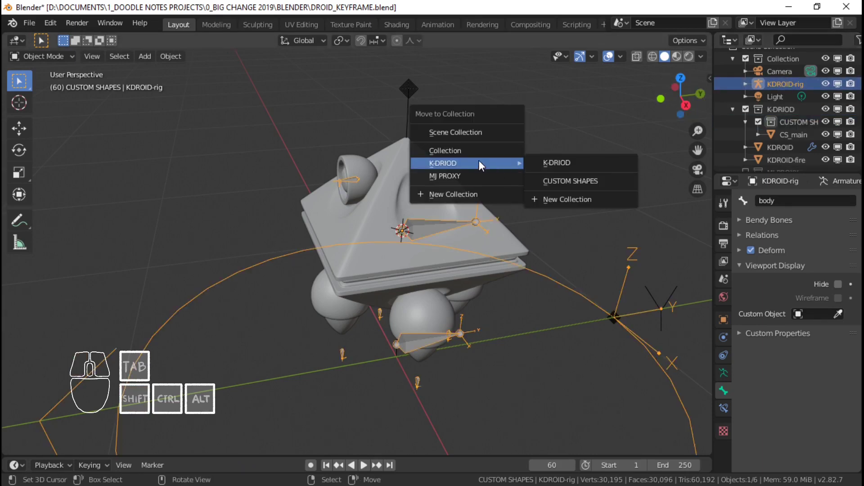
pyautogui.click(569, 163)
pyautogui.hotkey('ctrl', 's')
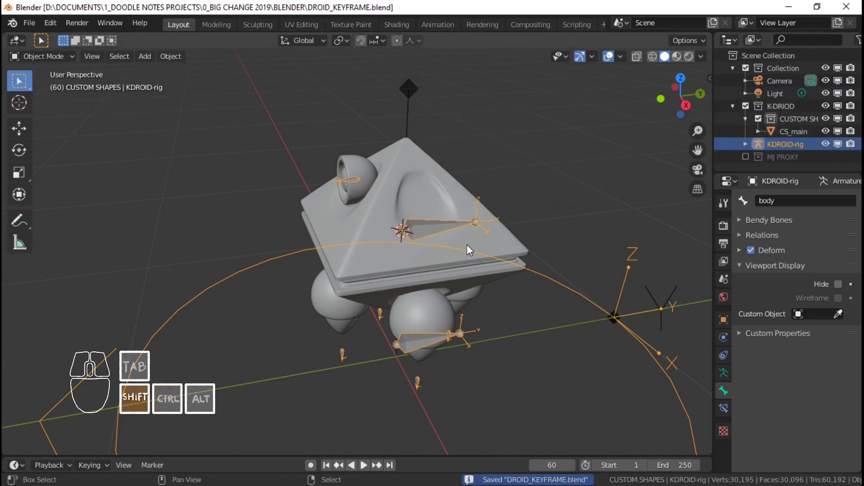
# Step: Make CUSTOM SHAPES the active collection, save the file and add a plane at the 3D cursor
pyautogui.click(797, 122)
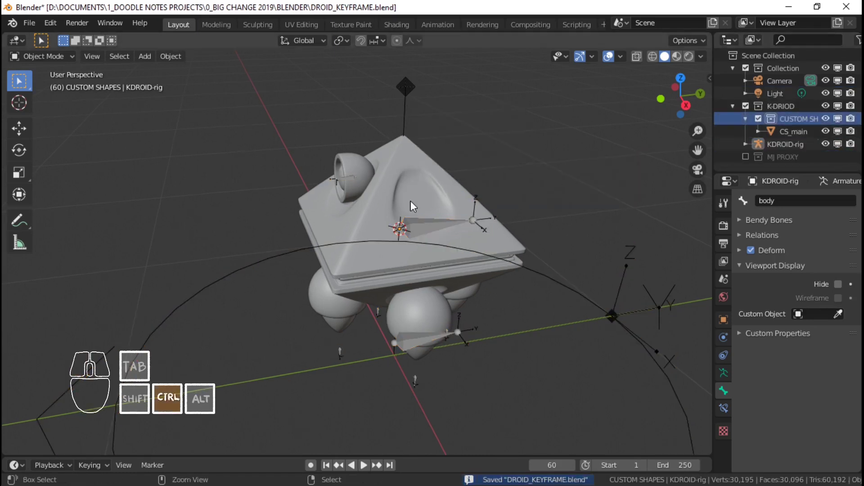
pyautogui.hotkey('ctrl', 's')
pyautogui.hotkey('shift', 'a')
pyautogui.moveTo(409, 201)
pyautogui.click(457, 203)
pyautogui.scroll(-4, 447, 228)
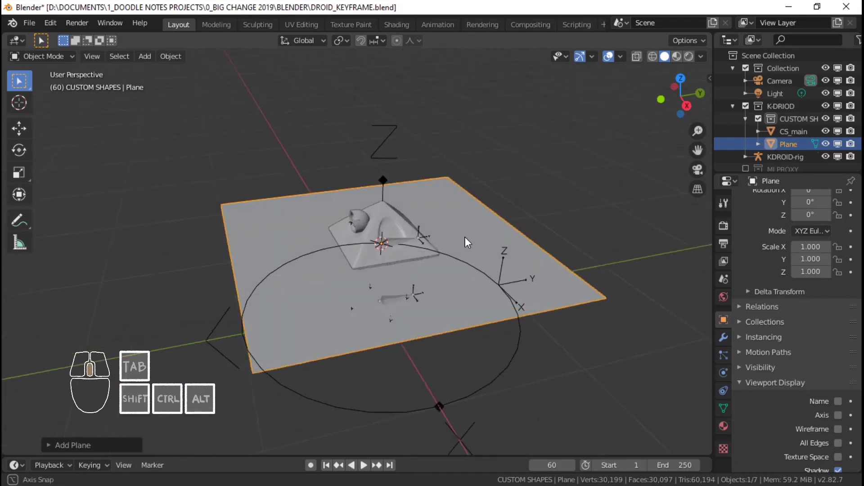
# Step: Scale down the plane's mesh in Edit Mode so it forms a square slightly larger than the droid's body
pyautogui.moveTo(466, 238); pyautogui.dragTo(503, 295, button='middle')
pyautogui.scroll(2, 540, 294)
pyautogui.press('Tab')
pyautogui.press('s')
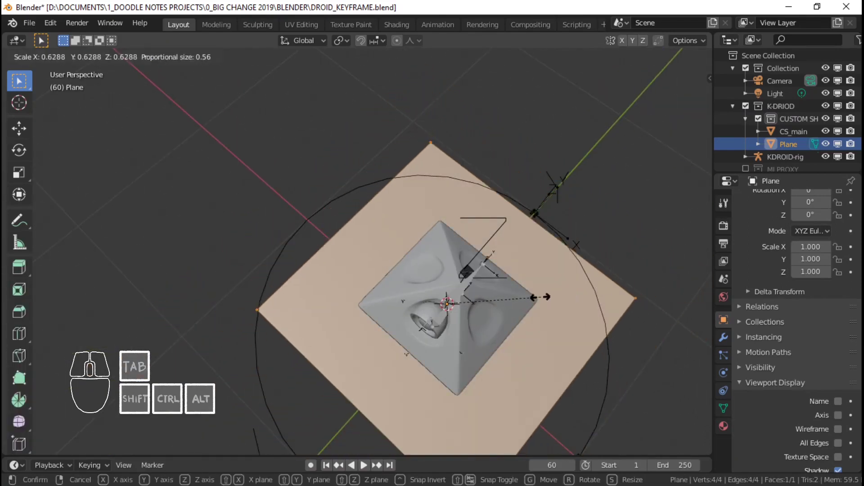
pyautogui.click(508, 287)
pyautogui.scroll(-3, 508, 287)
pyautogui.moveTo(508, 287); pyautogui.dragTo(400, 264, button='middle')
pyautogui.press('s')
pyautogui.click(476, 313)
pyautogui.scroll(2, 452, 254)
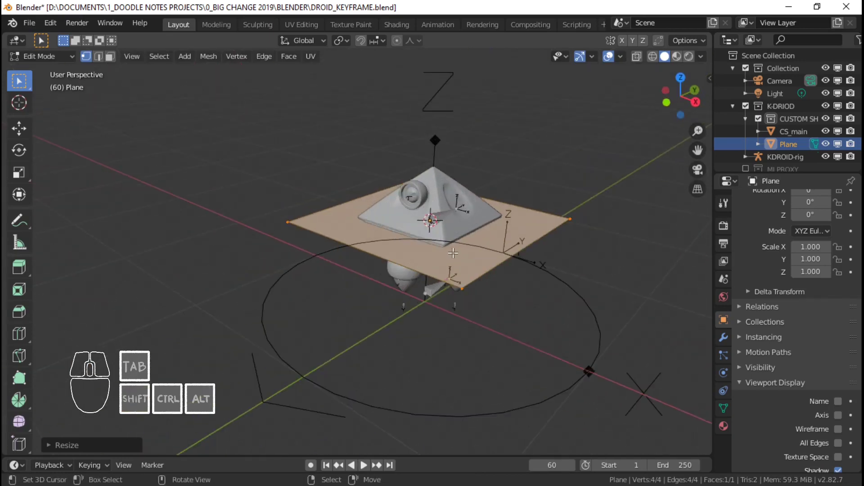
# Step: Delete only the plane's face, keeping its square outline, and return to Object Mode
pyautogui.press('x')
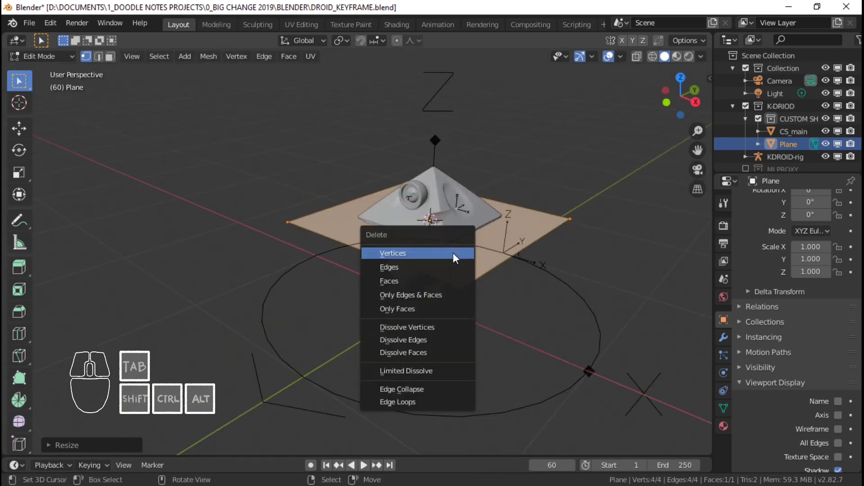
pyautogui.click(416, 311)
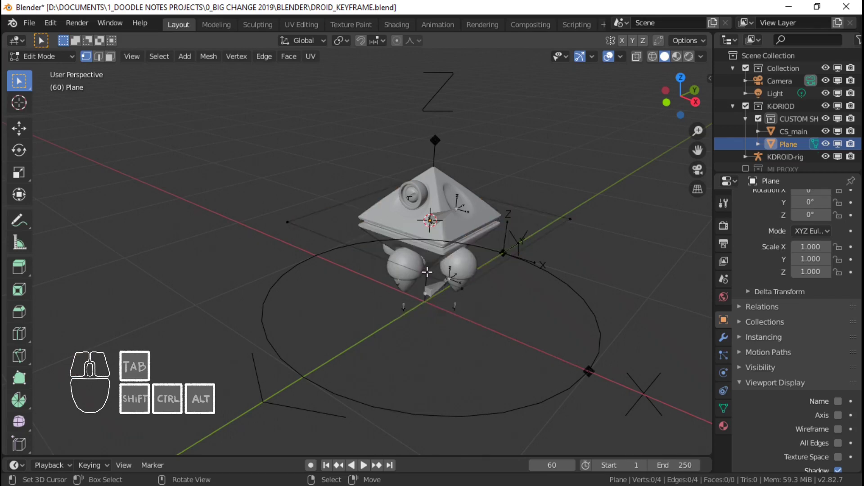
pyautogui.moveTo(427, 272); pyautogui.dragTo(334, 263, button='middle')
pyautogui.rightClick(432, 181)
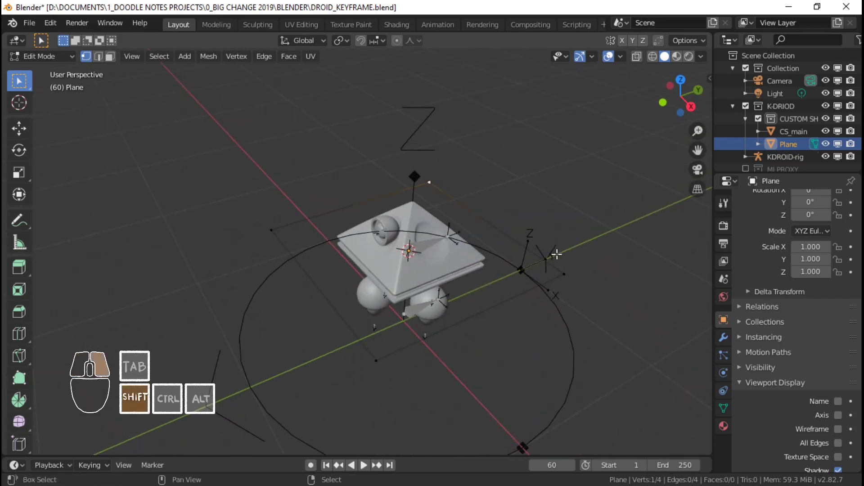
pyautogui.moveTo(435, 272); pyautogui.dragTo(479, 237, button='middle')
pyautogui.press('Tab')
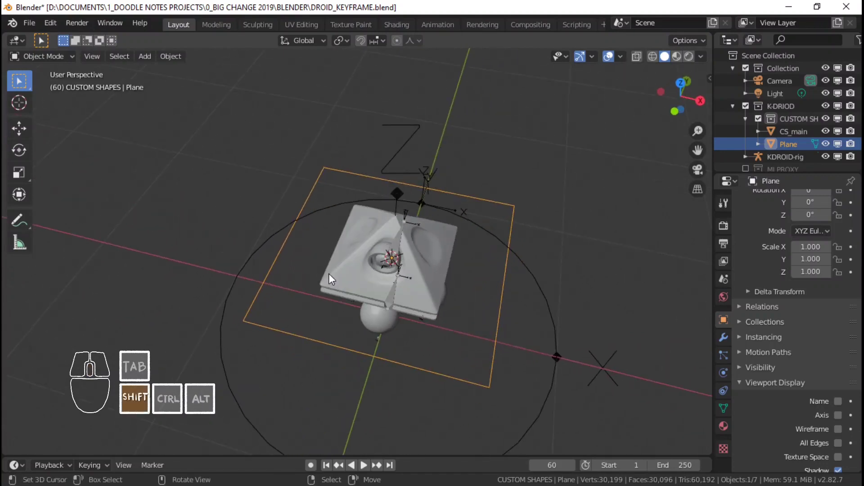
# Step: Examine the square outline around the droid's body from several angles
pyautogui.keyDown('shift'); pyautogui.moveTo(329, 273); pyautogui.dragTo(391, 184, button='middle'); pyautogui.keyUp('shift')
pyautogui.keyDown('shift'); pyautogui.moveTo(439, 221); pyautogui.dragTo(415, 230, button='middle'); pyautogui.keyUp('shift')
pyautogui.moveTo(450, 262); pyautogui.dragTo(508, 224, button='middle')
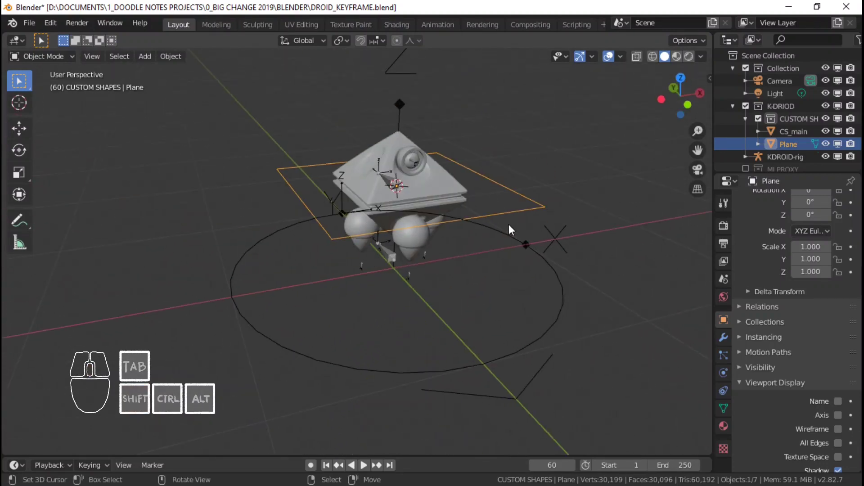
pyautogui.keyDown('shift'); pyautogui.moveTo(453, 263); pyautogui.dragTo(469, 284, button='middle'); pyautogui.keyUp('shift')
pyautogui.moveTo(494, 261); pyautogui.dragTo(439, 241, button='middle')
pyautogui.moveTo(439, 241)
pyautogui.mouseDown(button='middle')
pyautogui.moveTo(494, 189)
pyautogui.moveTo(441, 234)
pyautogui.mouseUp(button='middle')
pyautogui.scroll(2, 487, 244)
pyautogui.scroll(-3, 487, 245)
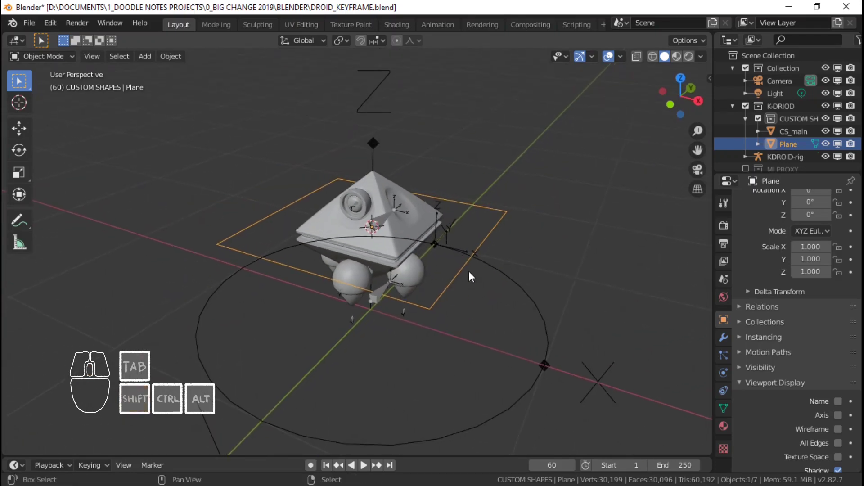
pyautogui.moveTo(490, 226); pyautogui.dragTo(480, 239, button='middle')
# Step: Rename the plane object CS_body
pyautogui.press('F2')
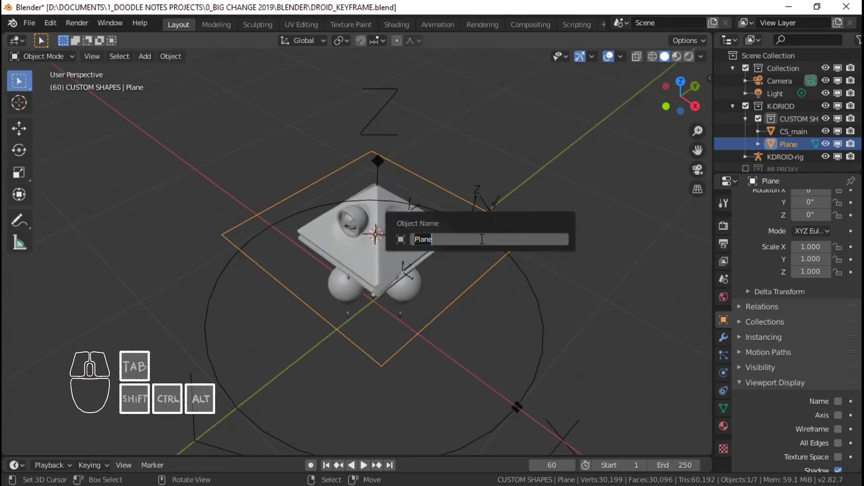
pyautogui.write('CS_body')
pyautogui.press('Return')
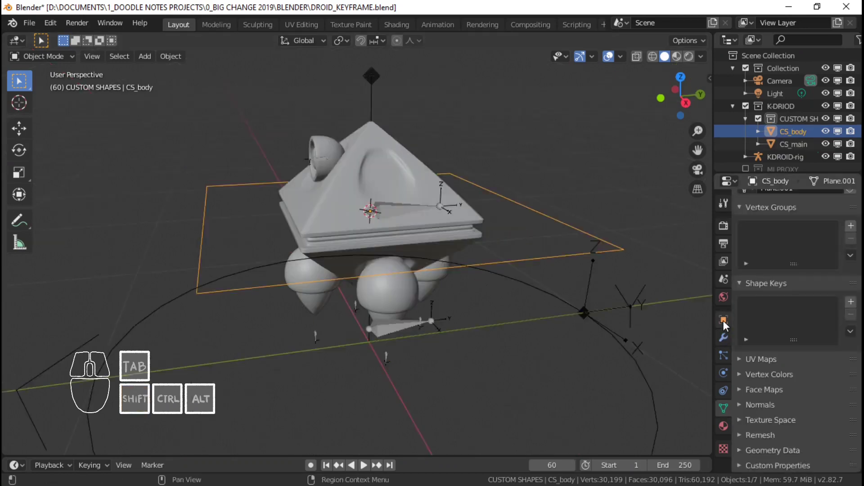
# Step: Turn on the axis display for CS_body and examine the shape's orientation around the droid
pyautogui.click(723, 321)
pyautogui.scroll(-3, 801, 388)
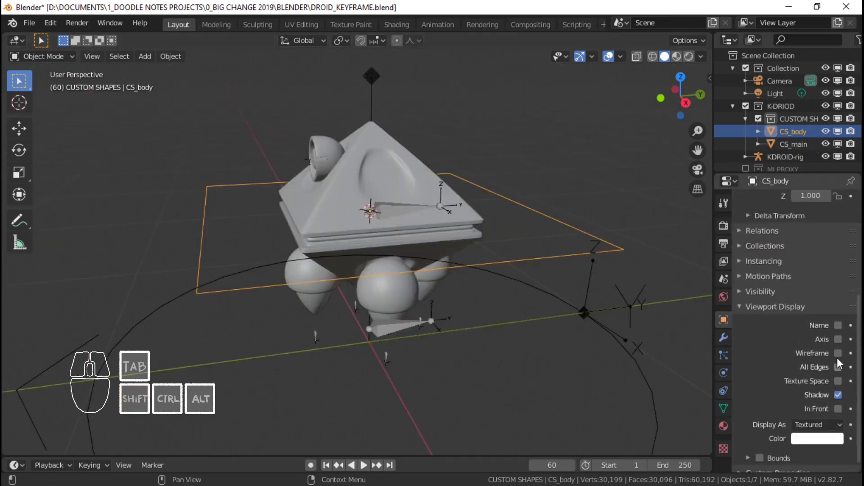
pyautogui.click(838, 340)
pyautogui.moveTo(505, 294); pyautogui.dragTo(497, 313, button='middle')
pyautogui.scroll(-3, 468, 266)
pyautogui.moveTo(471, 258); pyautogui.dragTo(457, 277, button='middle')
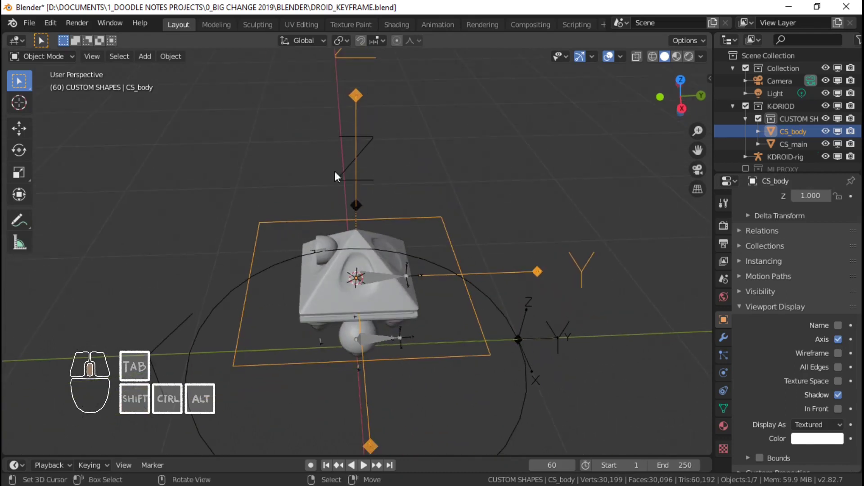
pyautogui.moveTo(334, 171); pyautogui.dragTo(362, 222, button='middle')
pyautogui.scroll(-1, 387, 168)
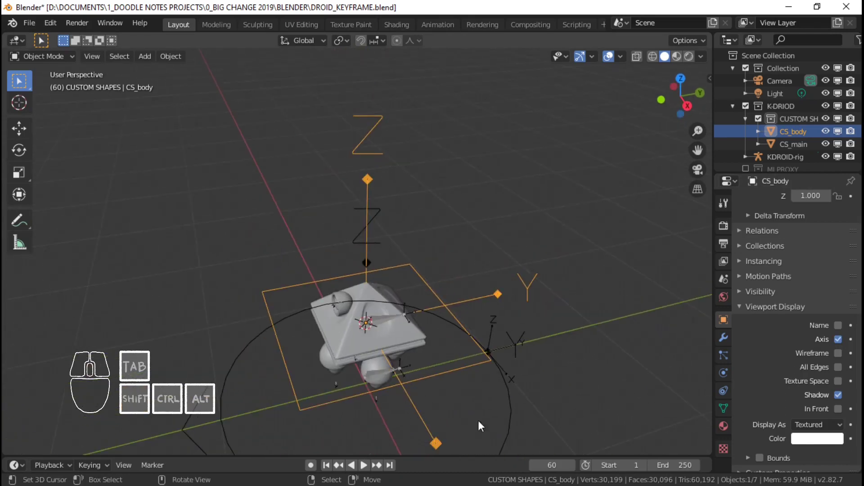
pyautogui.moveTo(445, 290); pyautogui.dragTo(431, 272, button='middle')
pyautogui.scroll(1, 380, 343)
# Step: Switch the droid's armature to Pose Mode and select its body bone
pyautogui.rightClick(381, 341)
pyautogui.rightClick(382, 337)
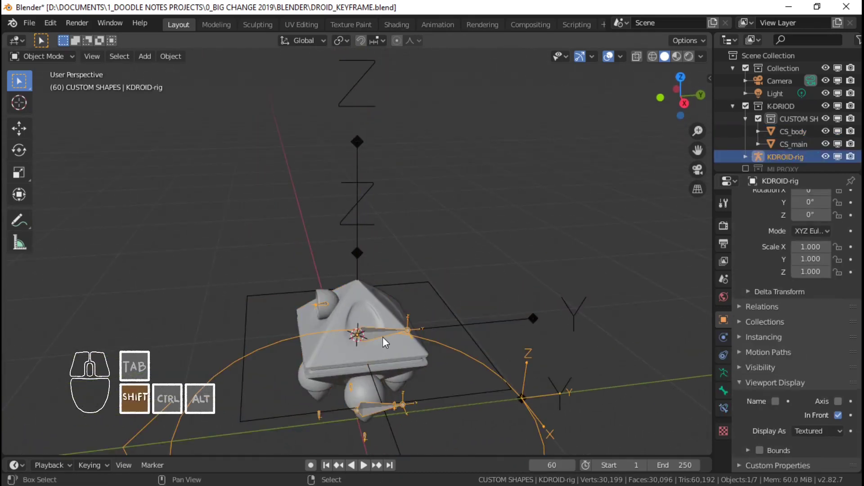
pyautogui.keyDown('shift'); pyautogui.moveTo(383, 337); pyautogui.dragTo(401, 277, button='middle'); pyautogui.keyUp('shift')
pyautogui.scroll(2, 406, 280)
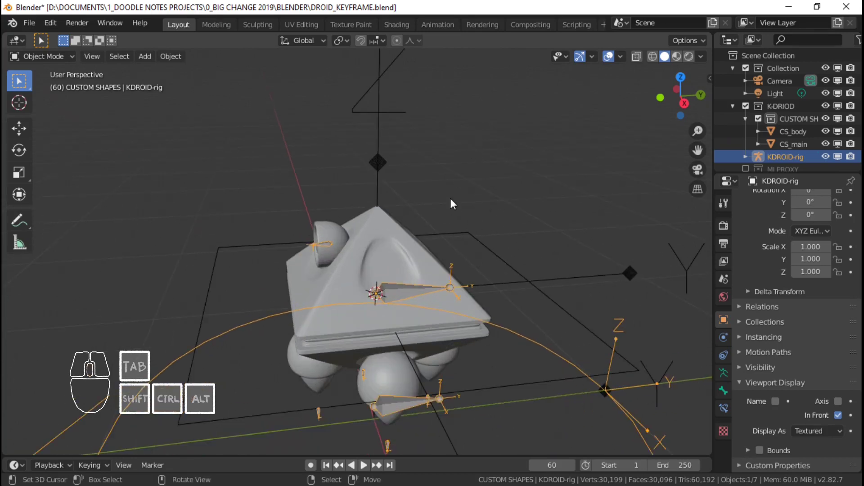
pyautogui.moveTo(450, 198); pyautogui.dragTo(447, 219, button='middle')
pyautogui.scroll(-2, 432, 266)
pyautogui.hotkey('ctrl', 'Tab')
pyautogui.scroll(2, 406, 280)
pyautogui.rightClick(412, 302)
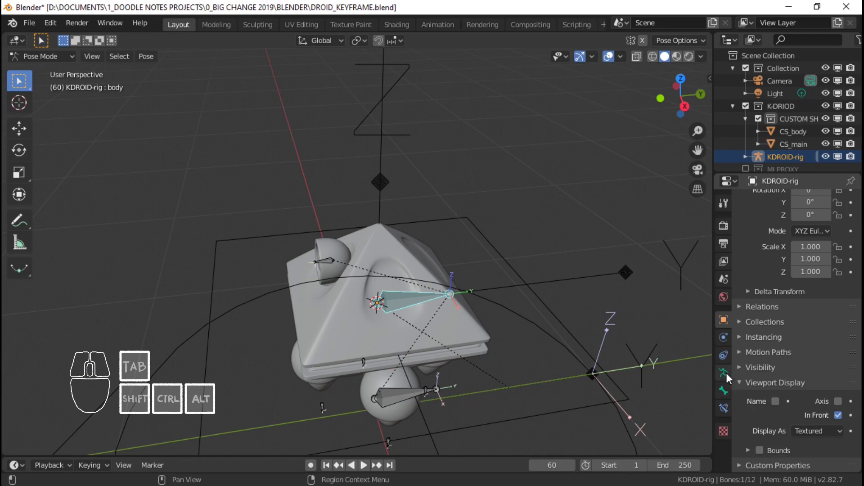
# Step: Assign CS_body as the custom display object of the body bone
pyautogui.click(724, 390)
pyautogui.scroll(-1, 771, 418)
pyautogui.scroll(-3, 771, 418)
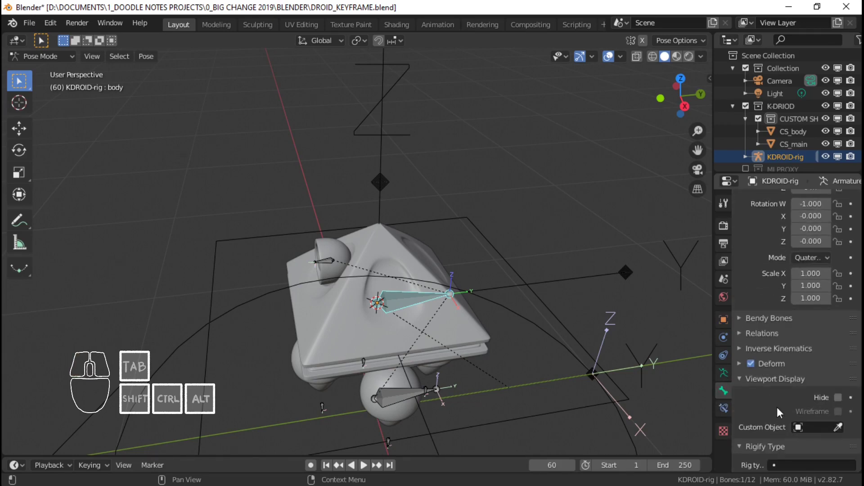
pyautogui.click(806, 427)
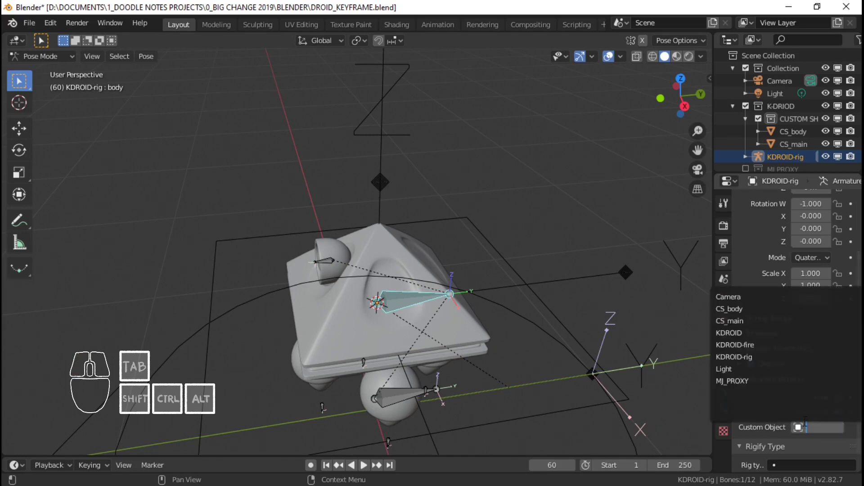
pyautogui.click(748, 309)
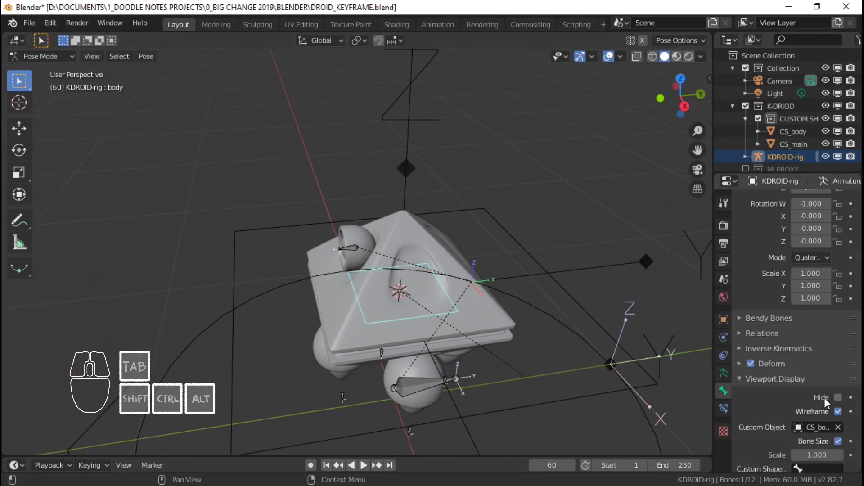
# Step: Turn off bone-size scaling for the body bone's custom shape and save the file
pyautogui.click(840, 441)
pyautogui.keyDown('shift'); pyautogui.moveTo(502, 302); pyautogui.dragTo(511, 238, button='middle'); pyautogui.keyUp('shift')
pyautogui.scroll(-2, 513, 241)
pyautogui.moveTo(522, 243)
pyautogui.mouseDown(button='middle')
pyautogui.moveTo(579, 218)
pyautogui.moveTo(520, 231)
pyautogui.mouseUp(button='middle')
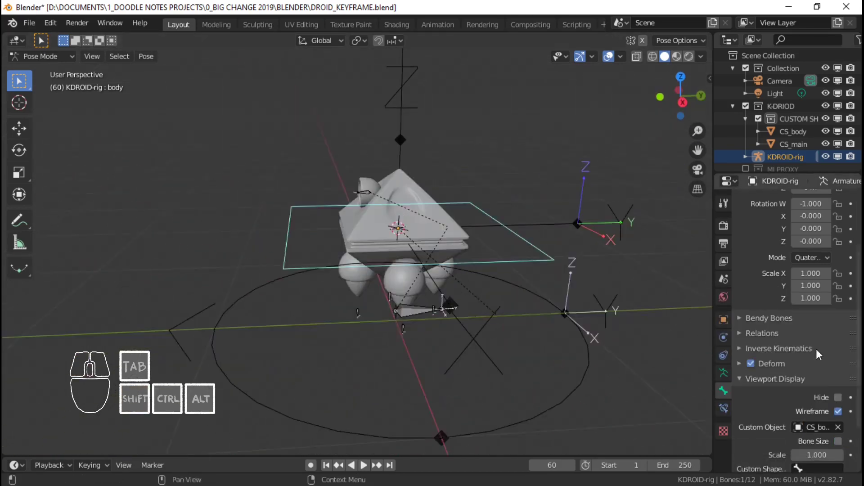
pyautogui.moveTo(508, 260); pyautogui.dragTo(527, 265, button='middle')
pyautogui.hotkey('ctrl', 's')
# Step: Test the body bone's square control with a free trackball rotation, then cancel the rotation
pyautogui.press('r')
pyautogui.press('r')
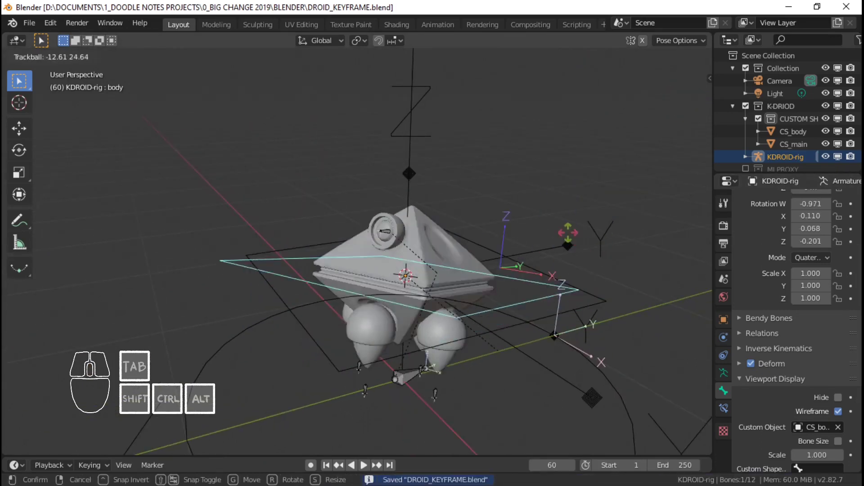
pyautogui.rightClick(405, 295)
# Step: Select the laser bone and snap the 3D cursor to it
pyautogui.scroll(1, 389, 284)
pyautogui.keyDown('shift'); pyautogui.moveTo(351, 248); pyautogui.dragTo(353, 224, button='middle'); pyautogui.keyUp('shift')
pyautogui.rightClick(369, 234)
pyautogui.scroll(2, 420, 257)
pyautogui.moveTo(353, 225)
pyautogui.keyDown('shift'); pyautogui.mouseDown(button='middle')
pyautogui.moveTo(375, 227)
pyautogui.moveTo(341, 217)
pyautogui.mouseUp(button='middle'); pyautogui.keyUp('shift')
pyautogui.scroll(-2, 375, 228)
pyautogui.scroll(4, 353, 236)
pyautogui.hotkey('shift', 's')
pyautogui.click(377, 292)
# Step: Snap the 3D cursor to the selected laser bone again and save the file
pyautogui.scroll(-3, 371, 285)
pyautogui.keyDown('shift'); pyautogui.moveTo(360, 284); pyautogui.dragTo(415, 215, button='middle'); pyautogui.keyUp('shift')
pyautogui.hotkey('shift', 's')
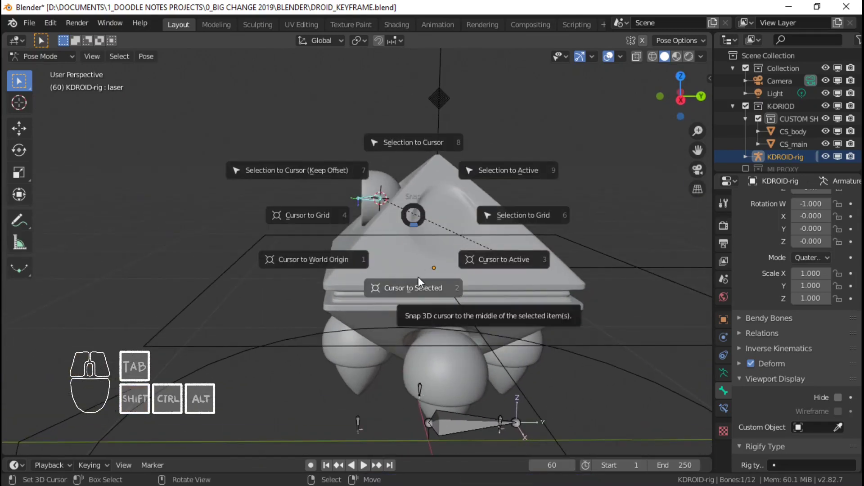
pyautogui.click(420, 288)
pyautogui.keyDown('shift'); pyautogui.moveTo(365, 271); pyautogui.dragTo(386, 207, button='middle'); pyautogui.keyUp('shift')
pyautogui.scroll(-4, 387, 207)
pyautogui.hotkey('ctrl', 's')
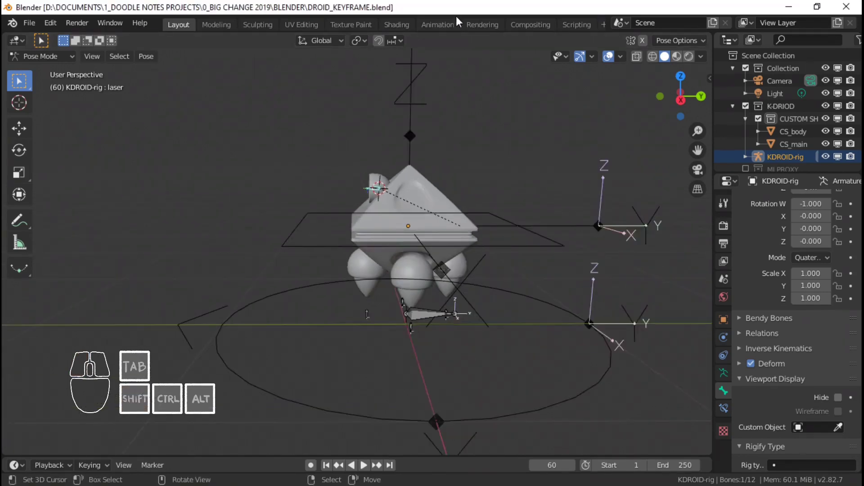
# Step: Snap the cursor to the laser bone once more, return to Object Mode and make the custom shapes collection active
pyautogui.scroll(5, 437, 180)
pyautogui.keyDown('shift'); pyautogui.moveTo(438, 179); pyautogui.dragTo(430, 277, button='middle'); pyautogui.keyUp('shift')
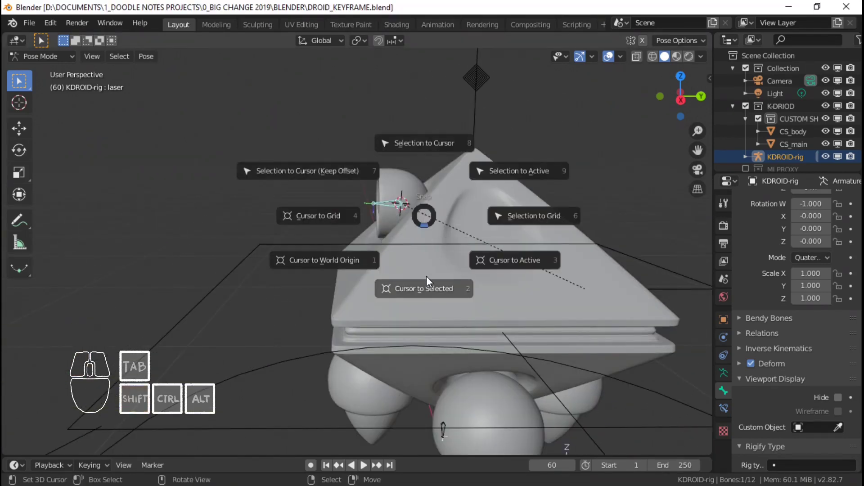
pyautogui.click(426, 277)
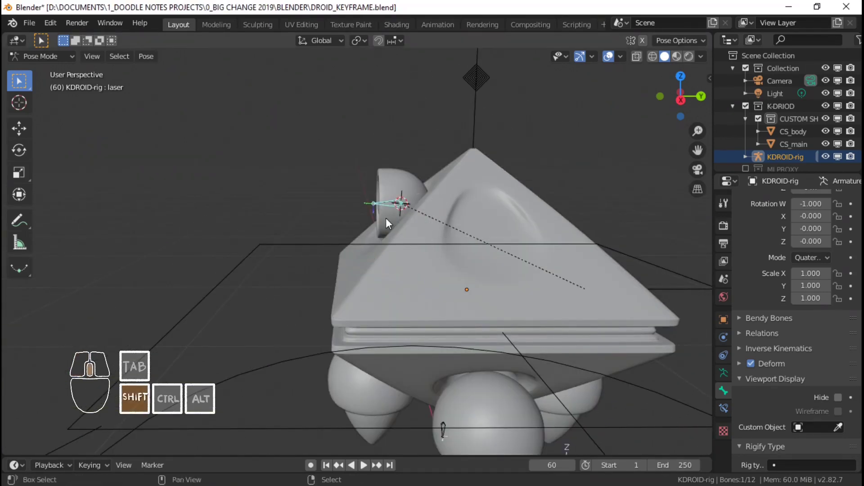
pyautogui.moveTo(385, 218); pyautogui.dragTo(437, 246, button='middle')
pyautogui.scroll(-5, 501, 284)
pyautogui.hotkey('ctrl', 'Tab')
pyautogui.click(793, 115)
pyautogui.scroll(3, 504, 264)
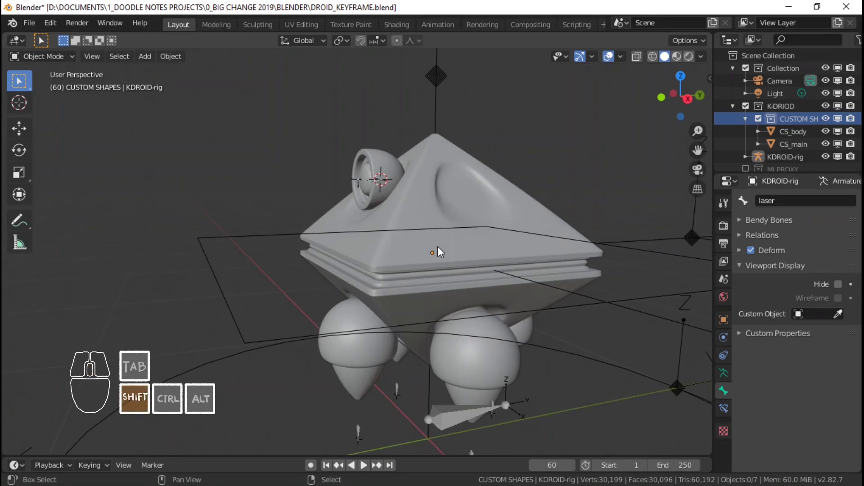
pyautogui.hotkey('shift', 's')
pyautogui.press('Escape')
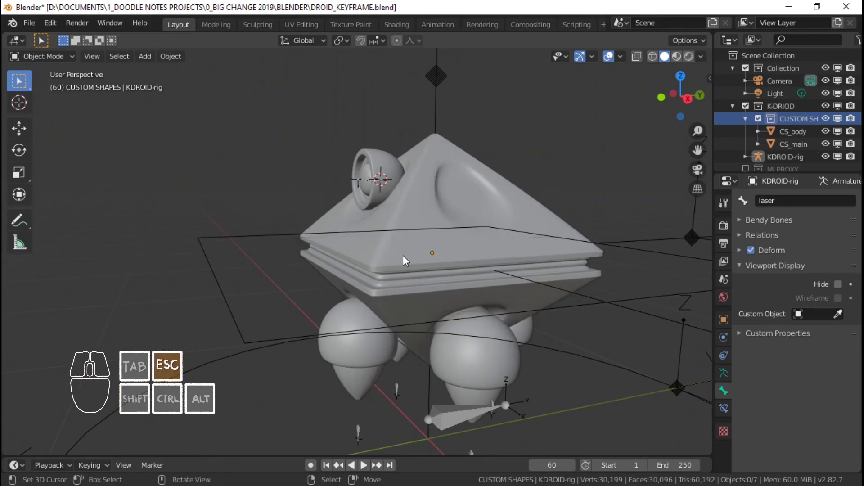
pyautogui.scroll(-3, 405, 248)
pyautogui.scroll(2, 434, 328)
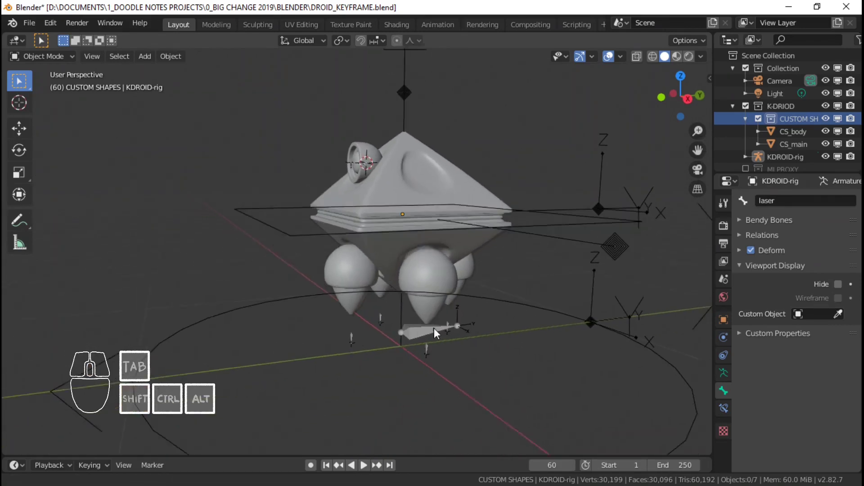
# Step: Add a mesh circle at the 3D cursor on the laser and turn on its axis display
pyautogui.scroll(3, 396, 332)
pyautogui.keyDown('shift'); pyautogui.moveTo(380, 228); pyautogui.dragTo(407, 290, button='middle'); pyautogui.keyUp('shift')
pyautogui.scroll(2, 391, 303)
pyautogui.hotkey('shift', 'a')
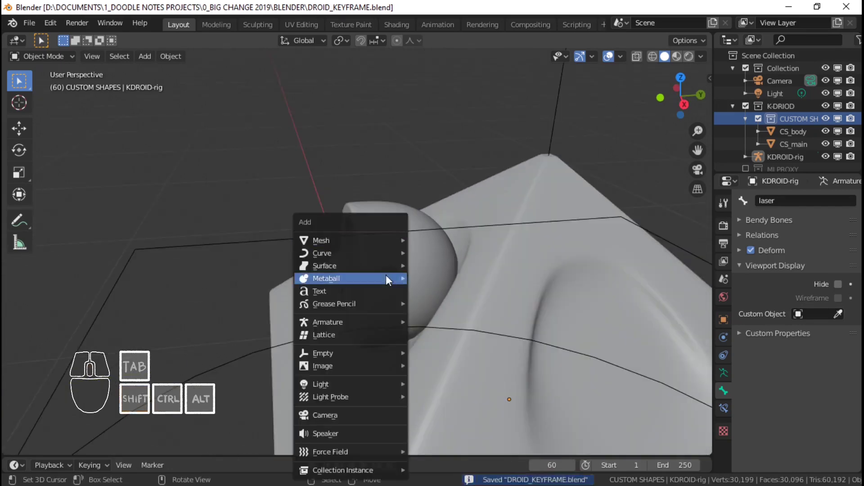
pyautogui.moveTo(388, 241)
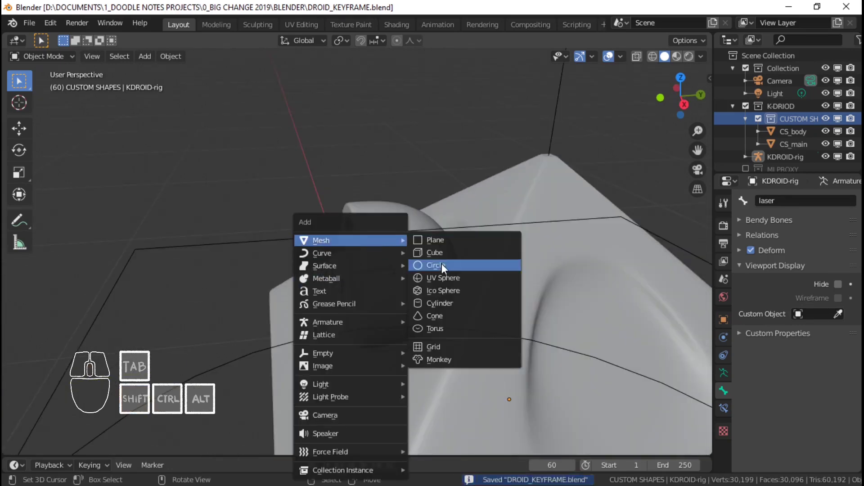
pyautogui.click(442, 265)
pyautogui.scroll(-10, 448, 259)
pyautogui.click(839, 403)
# Step: Rotate the circle object 180° about X to match the laser bone, and turn its mesh 90° about X, resized before the lens
pyautogui.scroll(11, 352, 318)
pyautogui.rightClick(346, 320)
pyautogui.moveTo(346, 320); pyautogui.dragTo(414, 269, button='middle')
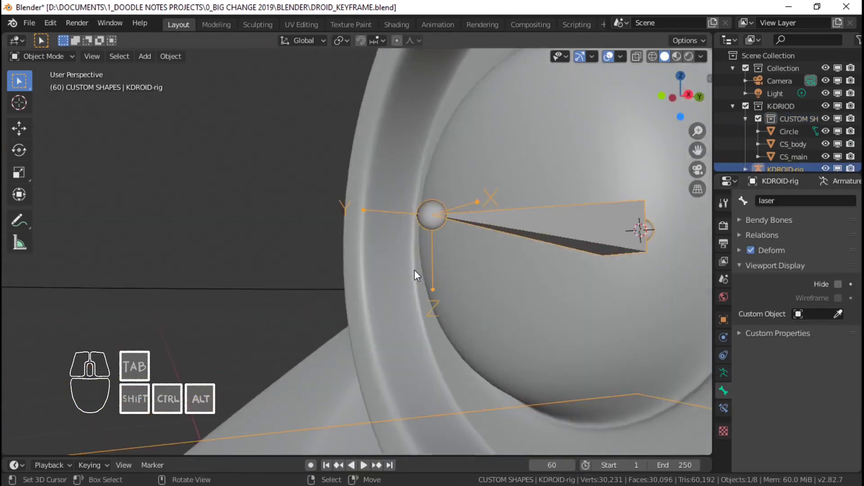
pyautogui.scroll(-16, 444, 237)
pyautogui.rightClick(443, 230)
pyautogui.moveTo(419, 211)
pyautogui.mouseDown(button='middle')
pyautogui.moveTo(383, 189)
pyautogui.moveTo(422, 198)
pyautogui.mouseUp(button='middle')
pyautogui.write('rx1')
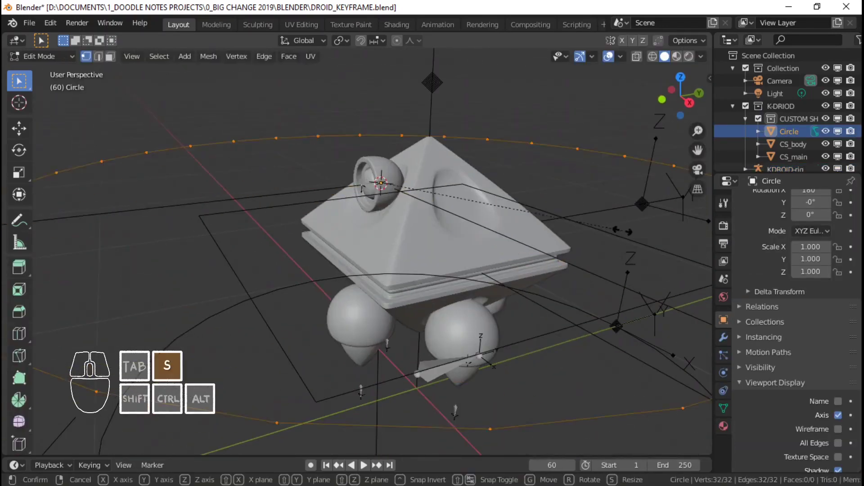
pyautogui.write('rx90')
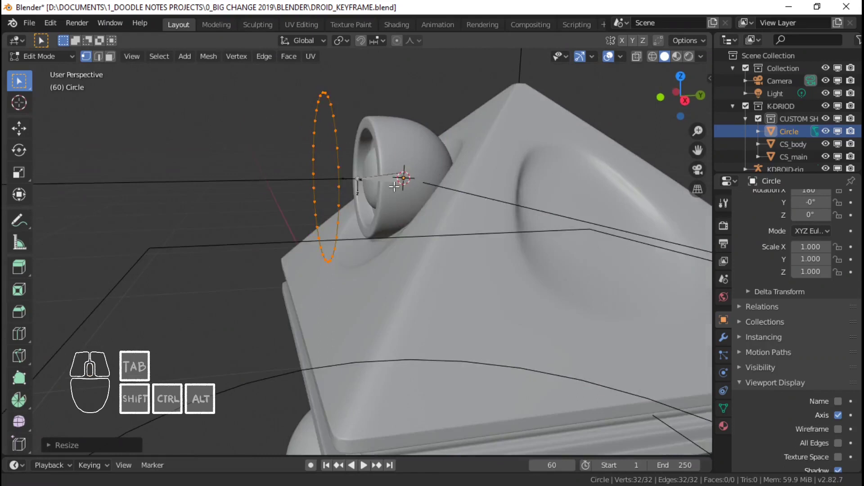
pyautogui.hotkey('shift', 'd')
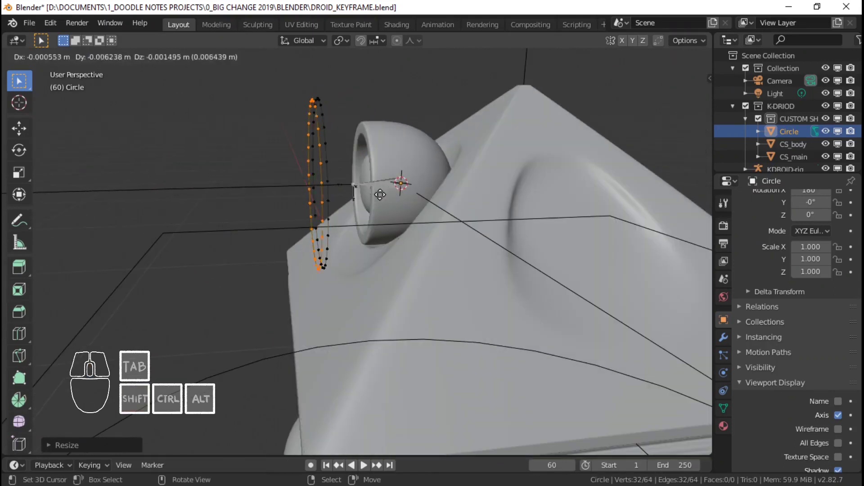
pyautogui.press('s')
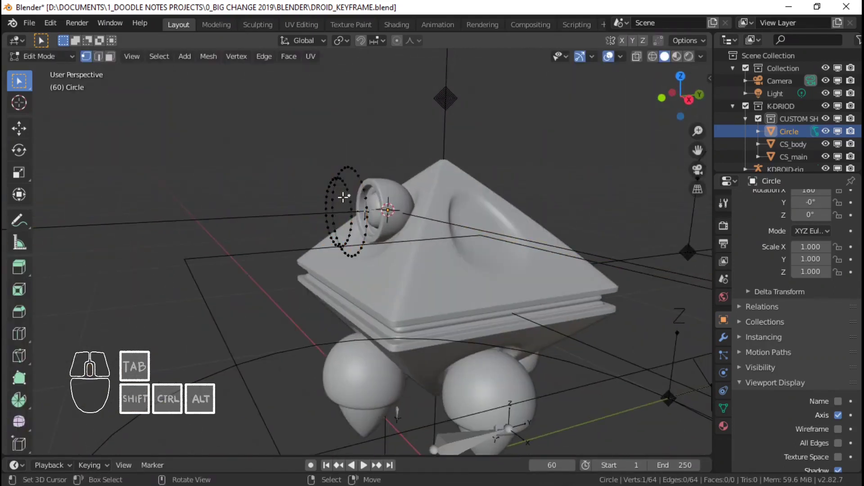
pyautogui.press('x')
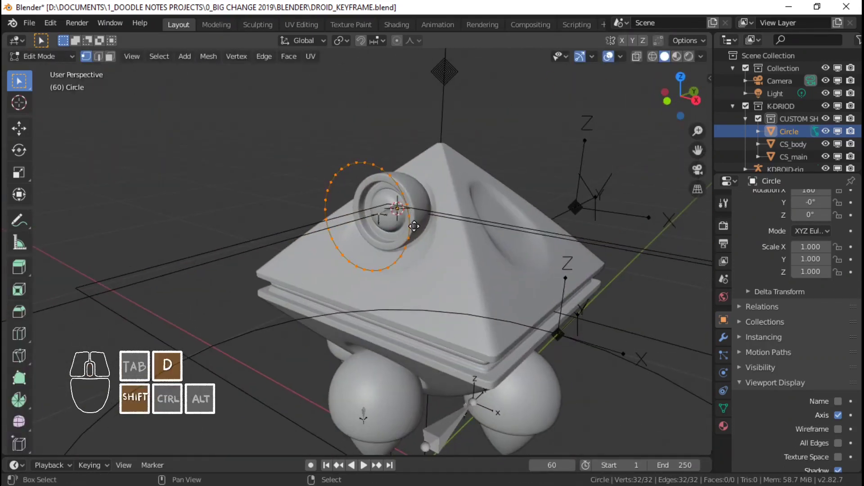
# Step: Duplicate the ring in front of the laser and scale the copy slightly larger
pyautogui.hotkey('shift', 'd')
pyautogui.press('s')
pyautogui.click(418, 230)
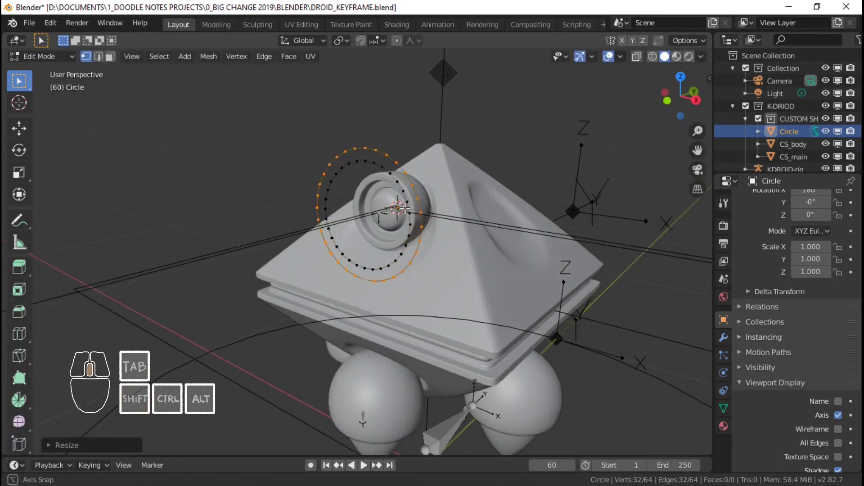
# Step: In the front orthographic view, delete the vertices on the left and right sides of the outer ring
pyautogui.keyDown('alt'); pyautogui.moveTo(360, 225); pyautogui.dragTo(432, 203, button='middle'); pyautogui.keyUp('alt')
pyautogui.keyDown('shift'); pyautogui.moveTo(335, 171); pyautogui.dragTo(318, 185, button='middle'); pyautogui.keyUp('shift')
pyautogui.scroll(1, 318, 184)
pyautogui.press('c')
pyautogui.moveTo(279, 253); pyautogui.dragTo(277, 190)
pyautogui.moveTo(498, 202); pyautogui.dragTo(504, 259)
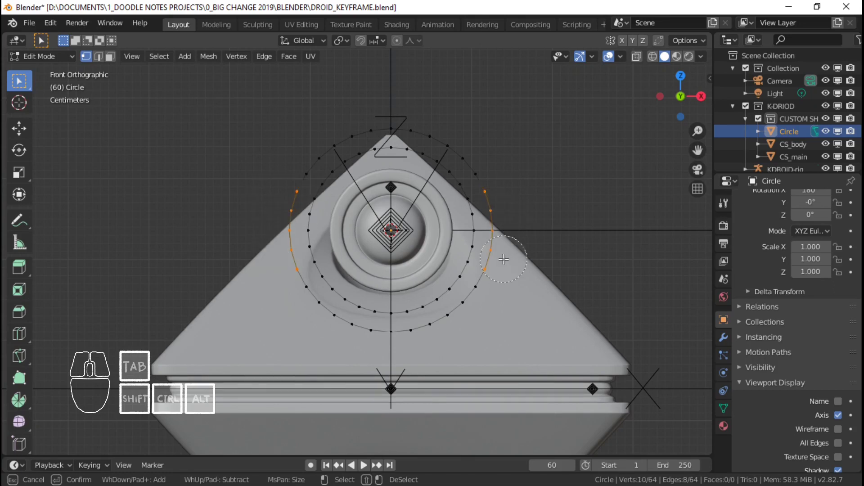
pyautogui.press('x')
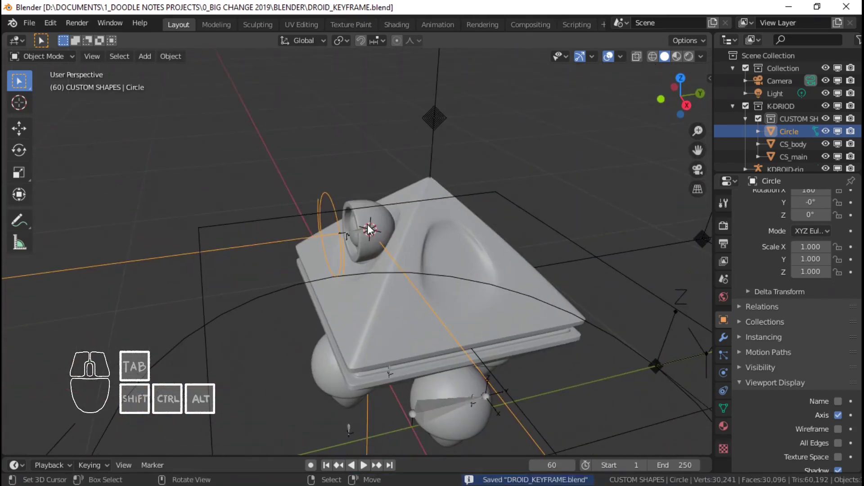
# Step: Rename the circle CS_laser and assign it as the laser bone's custom shape without bone-size scaling
pyautogui.press('F2')
pyautogui.write('CS_laser')
pyautogui.press('Return')
pyautogui.hotkey('ctrl', 's')
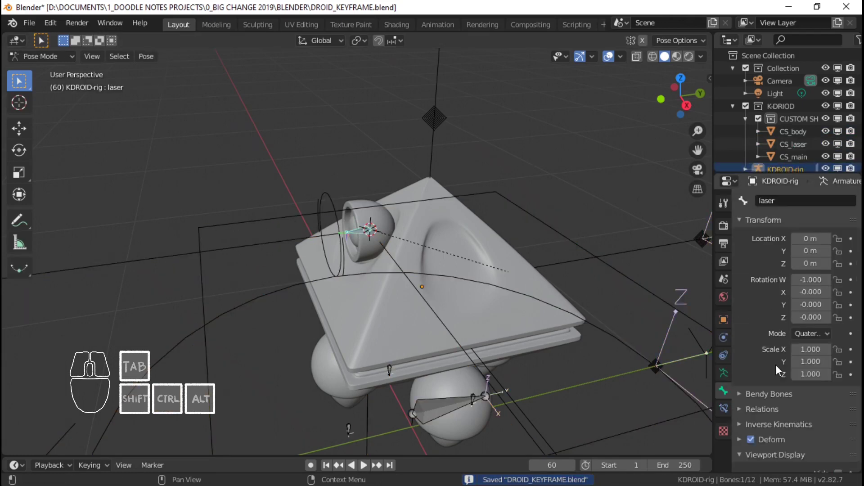
pyautogui.click(817, 428)
pyautogui.click(760, 324)
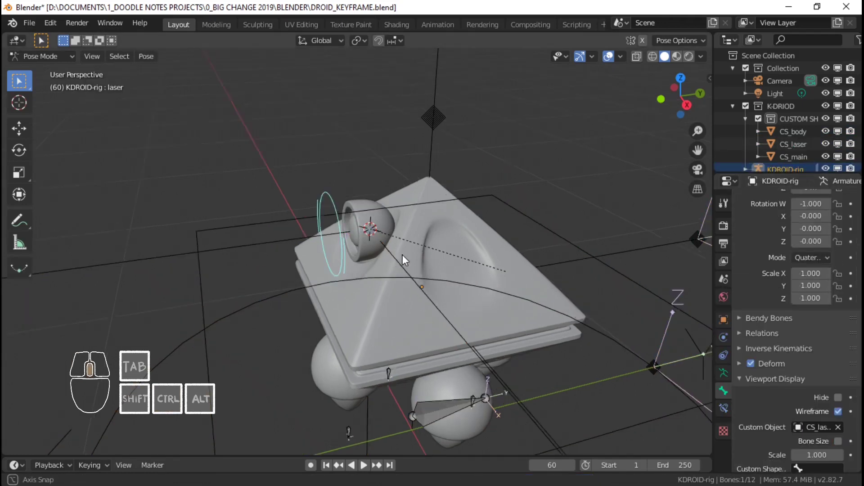
# Step: Test the laser bone's control with a free rotation, cancel it and save the file
pyautogui.press('r')
pyautogui.press('r')
pyautogui.press('Escape')
pyautogui.hotkey('ctrl', 's')
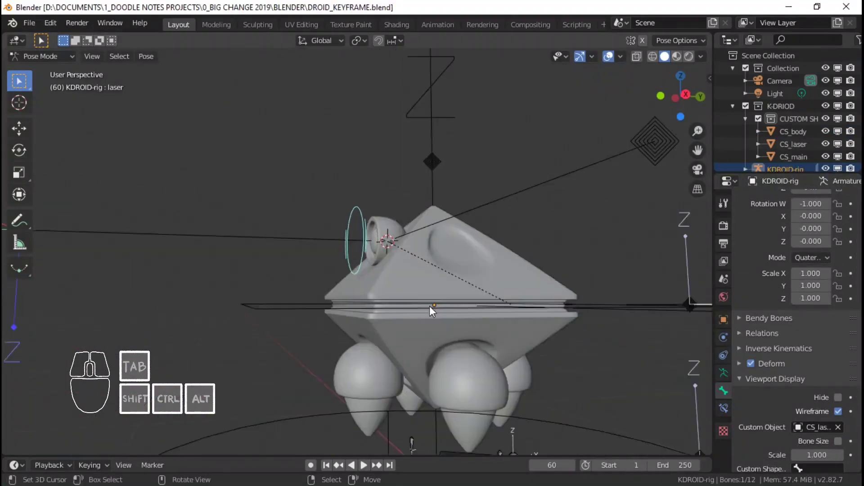
# Step: Select the rocket_front_control bone and snap the 3D cursor to it
pyautogui.scroll(-4, 401, 315)
pyautogui.rightClick(398, 275)
pyautogui.moveTo(429, 306); pyautogui.dragTo(338, 236, button='middle')
pyautogui.scroll(4, 338, 237)
pyautogui.rightClick(388, 259)
pyautogui.hotkey('shift', 's')
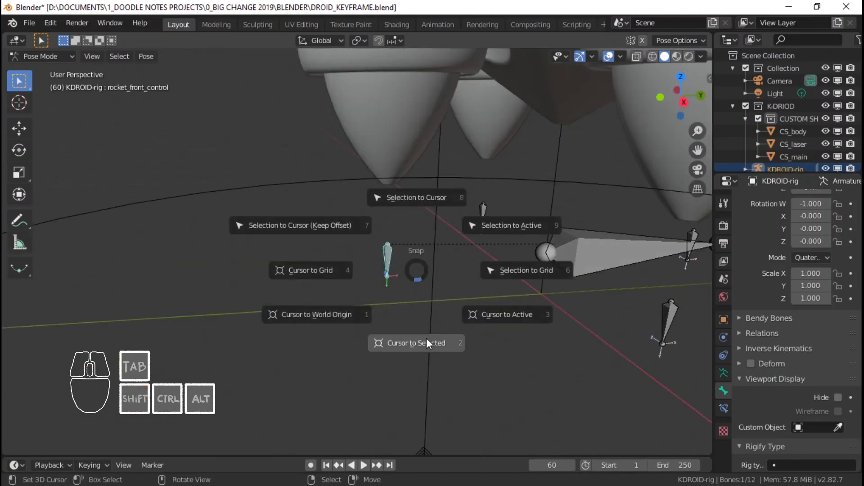
pyautogui.click(426, 342)
# Step: Add a mesh circle at the cursor in the custom shapes collection and turn on its axis display
pyautogui.hotkey('ctrl', 'Tab')
pyautogui.click(799, 119)
pyautogui.hotkey('shift', 'a')
pyautogui.click(491, 265)
pyautogui.scroll(-5, 542, 237)
pyautogui.click(838, 415)
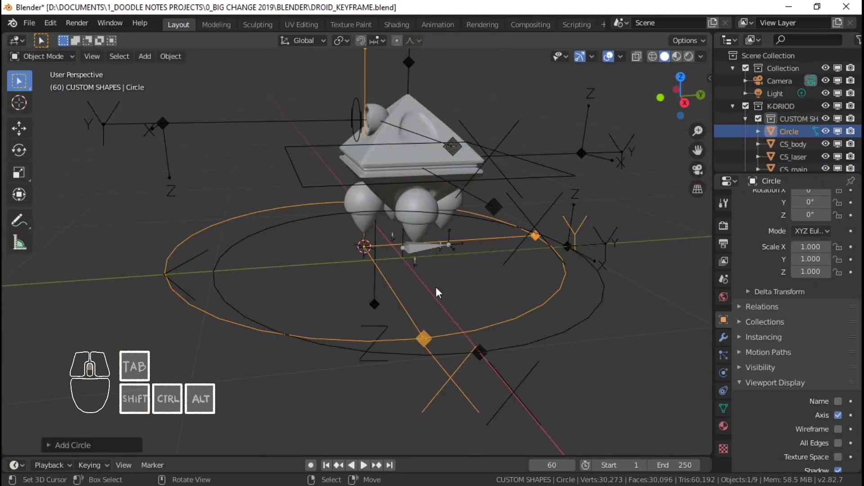
# Step: Disable CS_body, CS_laser and CS_main in the viewport and select the new circle
pyautogui.keyDown('shift'); pyautogui.moveTo(436, 287); pyautogui.dragTo(387, 267, button='middle'); pyautogui.keyUp('shift')
pyautogui.hotkey('alt', 'a')
pyautogui.moveTo(838, 157); pyautogui.dragTo(838, 144)
pyautogui.scroll(-2, 839, 144)
pyautogui.click(838, 135)
pyautogui.click(790, 96)
# Step: Rotate the circle object -90° about the X axis
pyautogui.scroll(4, 401, 264)
pyautogui.moveTo(401, 263); pyautogui.dragTo(453, 237, button='middle')
pyautogui.scroll(-6, 466, 279)
pyautogui.scroll(3, 453, 239)
pyautogui.press('r')
pyautogui.press('x')
pyautogui.press('9')
pyautogui.press('0')
pyautogui.press('-')
pyautogui.press('Return')
pyautogui.scroll(8, 410, 244)
pyautogui.scroll(-8, 409, 245)
# Step: Rotate the circle object 90° about the Z axis
pyautogui.press('r')
pyautogui.press('z')
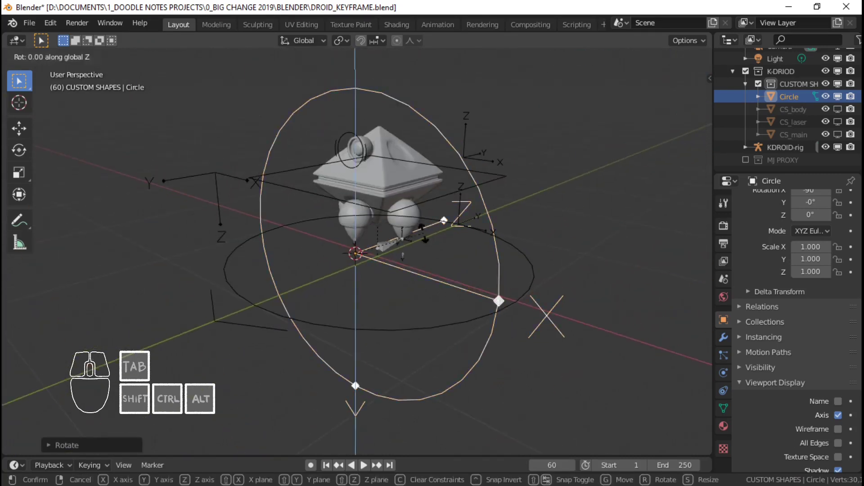
pyautogui.press('9')
pyautogui.press('0')
pyautogui.press('Return')
pyautogui.scroll(5, 422, 250)
pyautogui.scroll(-6, 423, 250)
# Step: In Edit Mode, rotate the circle's mesh 90° about the Y axis so it lies flat
pyautogui.press('Tab')
pyautogui.press('r')
pyautogui.press('y')
pyautogui.press('9')
pyautogui.press('0')
pyautogui.press('Return')
# Step: Scale the circle's mesh down to a small ring around the front rocket's control bone
pyautogui.press('s')
pyautogui.click(372, 260)
pyautogui.scroll(8, 509, 269)
pyautogui.moveTo(509, 268)
pyautogui.mouseDown(button='middle')
pyautogui.moveTo(447, 210)
pyautogui.moveTo(507, 254)
pyautogui.mouseUp(button='middle')
pyautogui.press('s')
pyautogui.click(400, 223)
pyautogui.scroll(5, 419, 165)
# Step: Return to Object Mode, rename the circle CS_fire_solo and save the file
pyautogui.press('Tab')
pyautogui.press('F2')
pyautogui.moveTo(419, 166); pyautogui.dragTo(404, 210, button='middle')
pyautogui.write('CS_fire_solo')
pyautogui.press('Return')
pyautogui.hotkey('ctrl', 's')
# Step: Assign CS_fire_solo as the custom shape of the rocket_front_control bone
pyautogui.scroll(-3, 346, 229)
pyautogui.scroll(3, 346, 228)
pyautogui.click(358, 256)
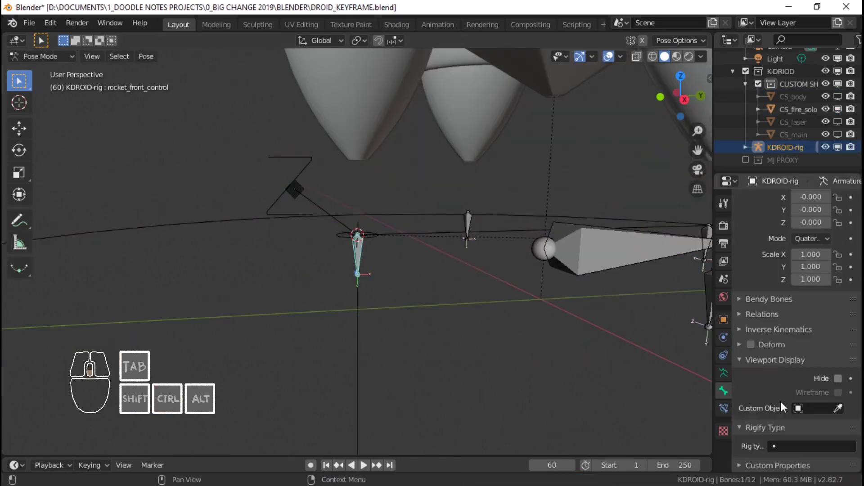
pyautogui.click(818, 409)
pyautogui.click(768, 302)
# Step: Assign CS_fire_solo as the custom shape of the rocket_control.L bone without bone-size scaling
pyautogui.scroll(-2, 553, 252)
pyautogui.moveTo(554, 252); pyautogui.dragTo(531, 264, button='middle')
pyautogui.rightClick(528, 264)
pyautogui.click(818, 408)
pyautogui.click(755, 303)
pyautogui.moveTo(576, 203); pyautogui.dragTo(536, 222, button='middle')
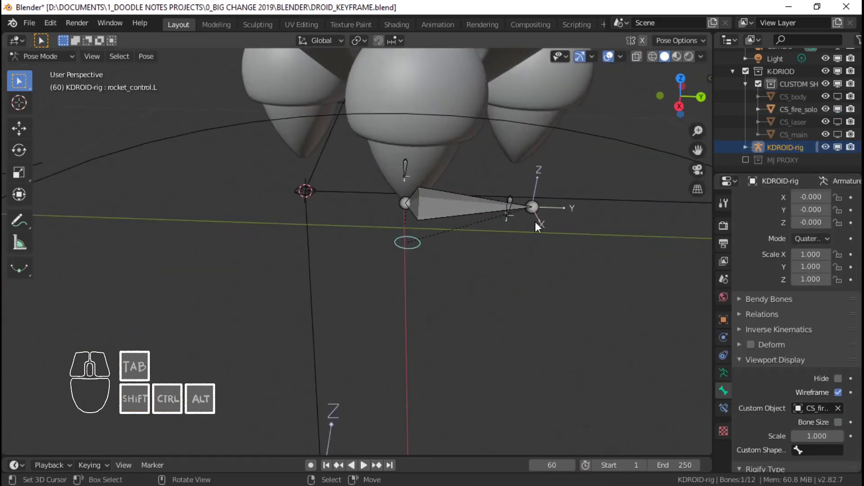
# Step: Assign CS_fire_solo as the custom shape of the rocket_back_control bone without bone-size scaling
pyautogui.rightClick(511, 208)
pyautogui.click(818, 408)
pyautogui.click(754, 303)
pyautogui.click(838, 422)
# Step: Assign CS_fire_solo as the custom shape of the rocket_control.R bone without bone-size scaling
pyautogui.moveTo(432, 198); pyautogui.dragTo(509, 218, button='middle')
pyautogui.rightClick(262, 175)
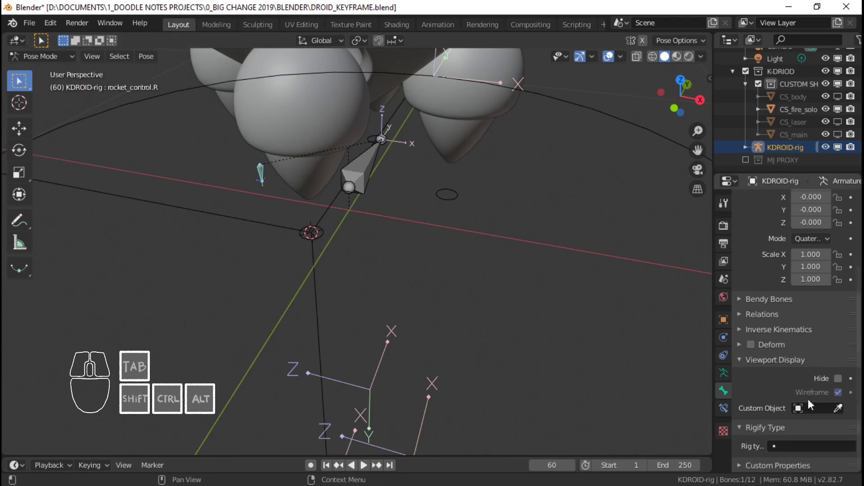
pyautogui.click(817, 408)
pyautogui.click(754, 303)
pyautogui.click(838, 422)
# Step: Test-move the rocket_control.L bone by its new ring shape and cancel the move
pyautogui.scroll(2, 356, 231)
pyautogui.keyDown('shift'); pyautogui.moveTo(357, 230); pyautogui.dragTo(300, 239, button='middle'); pyautogui.keyUp('shift')
pyautogui.keyDown('shift'); pyautogui.moveTo(299, 239); pyautogui.dragTo(244, 246, button='middle'); pyautogui.keyUp('shift')
pyautogui.rightClick(236, 236)
pyautogui.scroll(-4, 243, 249)
pyautogui.scroll(3, 409, 293)
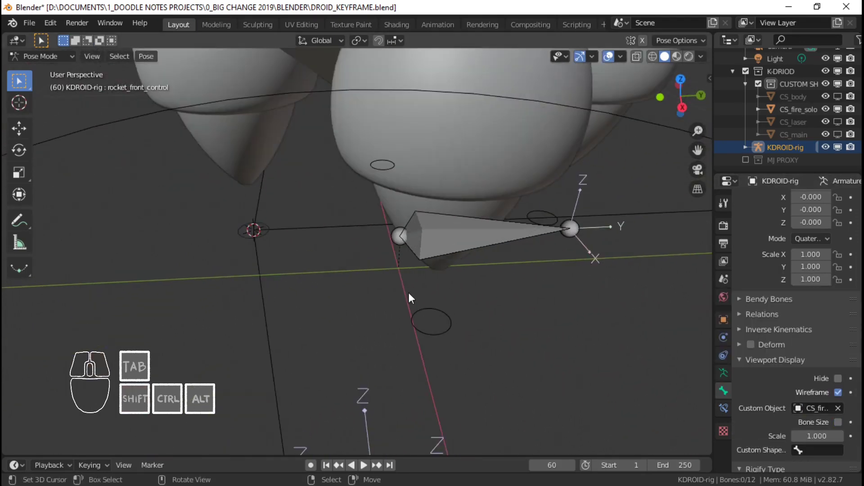
pyautogui.scroll(-2, 409, 293)
pyautogui.moveTo(409, 293); pyautogui.dragTo(423, 295, button='middle')
pyautogui.rightClick(414, 293)
pyautogui.press('g')
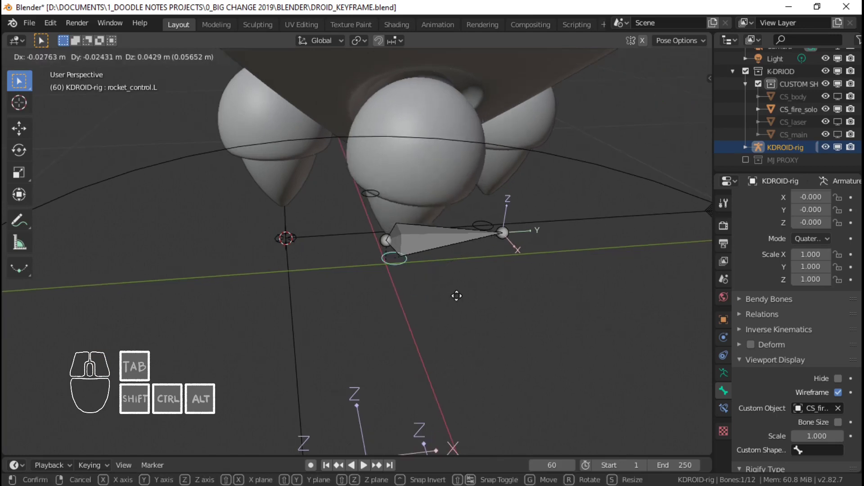
pyautogui.rightClick(447, 280)
# Step: Switch to Object Mode and disable the CS_fire_solo object in the viewport
pyautogui.scroll(-2, 279, 239)
pyautogui.moveTo(275, 237); pyautogui.dragTo(300, 238, button='middle')
pyautogui.scroll(2, 312, 218)
pyautogui.scroll(-3, 313, 218)
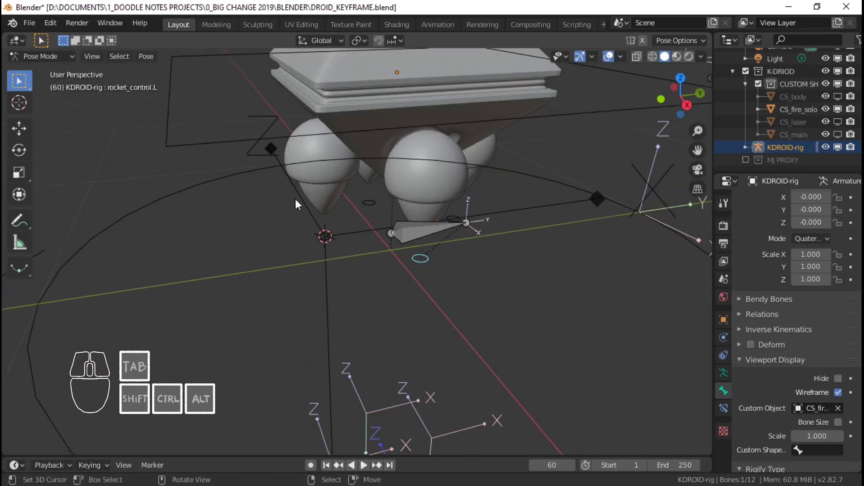
pyautogui.scroll(2, 296, 199)
pyautogui.scroll(1, 243, 121)
pyautogui.rightClick(243, 117)
pyautogui.hotkey('ctrl', 'Tab')
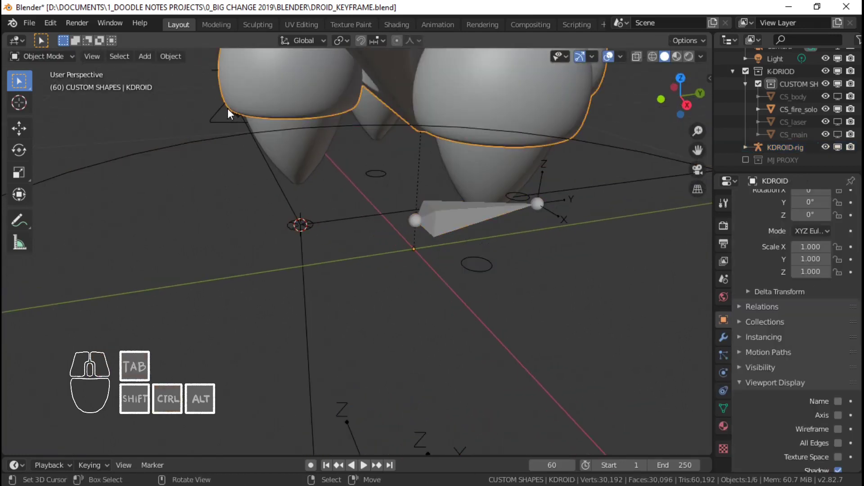
pyautogui.rightClick(227, 108)
pyautogui.scroll(-4, 215, 150)
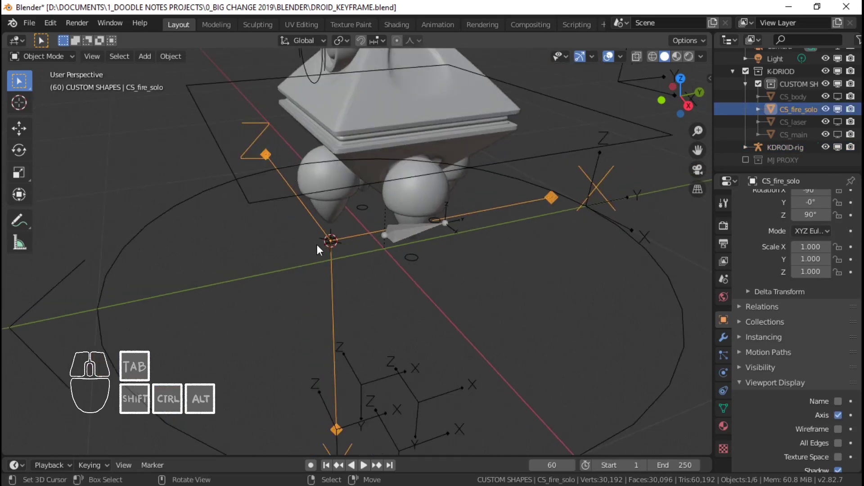
pyautogui.scroll(3, 327, 250)
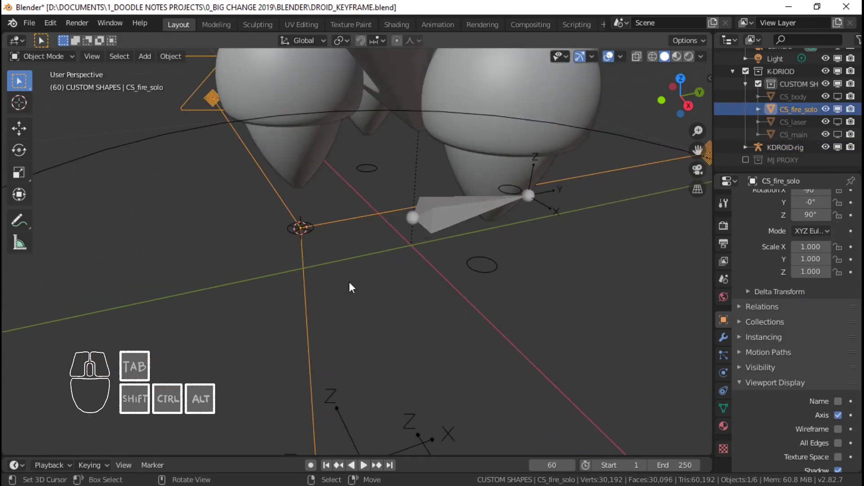
pyautogui.scroll(-4, 235, 176)
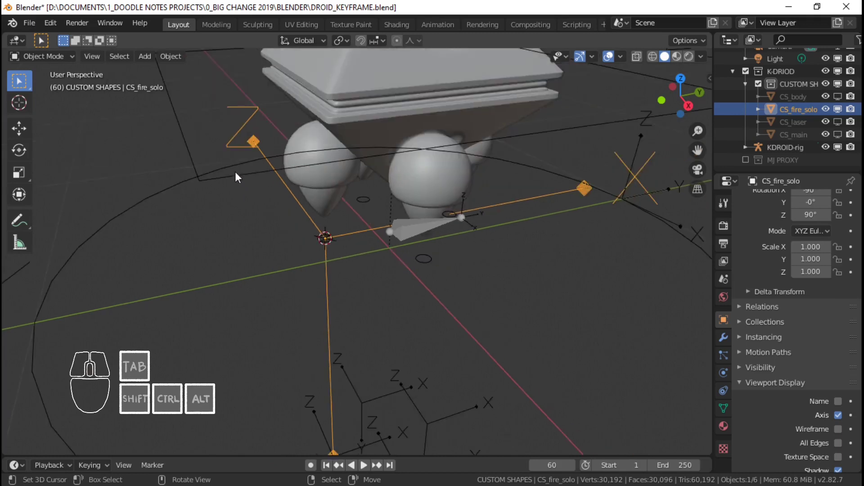
pyautogui.scroll(4, 242, 148)
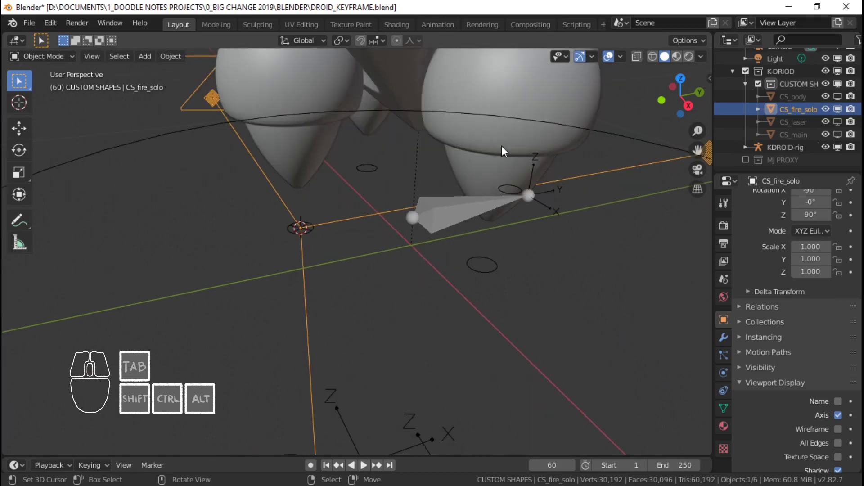
pyautogui.keyDown('shift'); pyautogui.moveTo(330, 193); pyautogui.dragTo(355, 209, button='middle'); pyautogui.keyUp('shift')
pyautogui.scroll(-1, 359, 198)
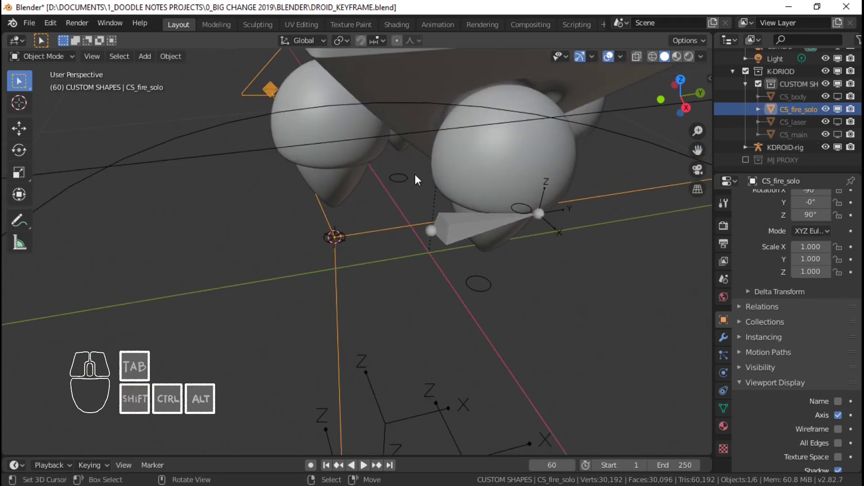
pyautogui.keyDown('shift'); pyautogui.moveTo(547, 182); pyautogui.dragTo(504, 193, button='middle'); pyautogui.keyUp('shift')
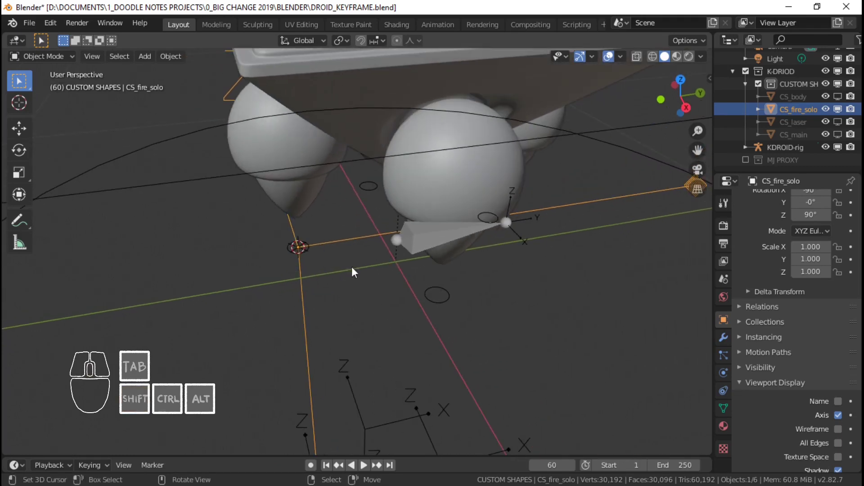
pyautogui.keyDown('shift'); pyautogui.moveTo(352, 267); pyautogui.dragTo(338, 276, button='middle'); pyautogui.keyUp('shift')
pyautogui.click(838, 110)
# Step: Put KDROID-rig in Pose Mode and snap the 3D cursor to the rocket_control bone
pyautogui.scroll(-4, 450, 216)
pyautogui.moveTo(446, 219)
pyautogui.mouseDown(button='middle')
pyautogui.moveTo(460, 191)
pyautogui.moveTo(455, 216)
pyautogui.moveTo(442, 214)
pyautogui.mouseUp(button='middle')
pyautogui.scroll(3, 460, 191)
pyautogui.scroll(-4, 455, 217)
pyautogui.keyDown('shift'); pyautogui.moveTo(414, 243); pyautogui.dragTo(391, 275, button='middle'); pyautogui.keyUp('shift')
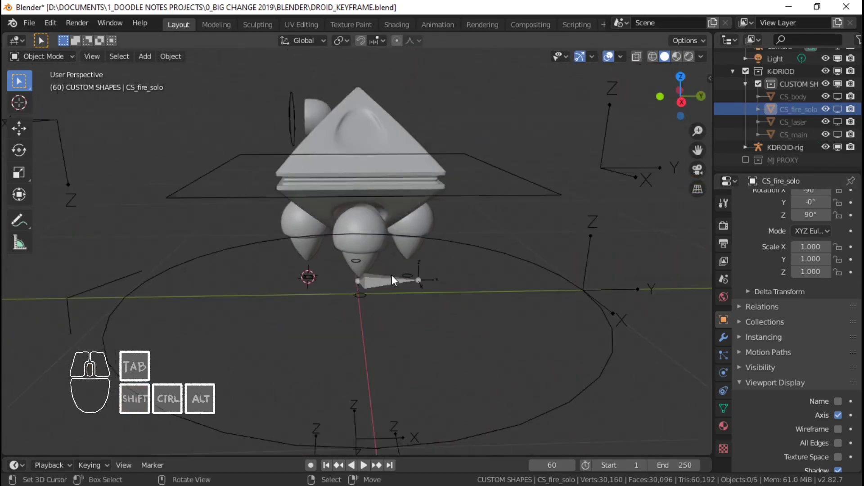
pyautogui.click(391, 279)
pyautogui.scroll(6, 391, 276)
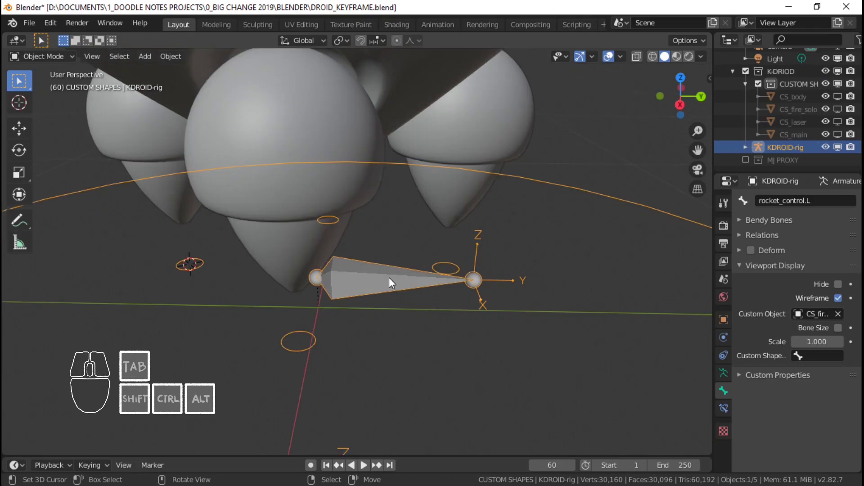
pyautogui.hotkey('ctrl', 'Tab')
pyautogui.rightClick(363, 274)
pyautogui.hotkey('shift', 's')
pyautogui.click(381, 358)
# Step: Make the CUSTOM SHAPES collection active and add a mesh circle at the 3D cursor
pyautogui.keyDown('shift'); pyautogui.moveTo(367, 317); pyautogui.dragTo(413, 230, button='middle'); pyautogui.keyUp('shift')
pyautogui.hotkey('shift', 'a')
pyautogui.hotkey('shift', 'a')
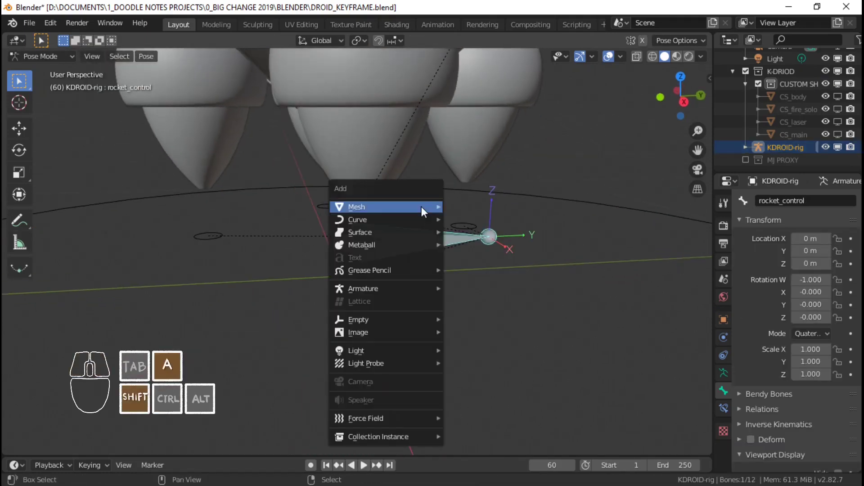
pyautogui.click(806, 84)
pyautogui.hotkey('shift', 'a')
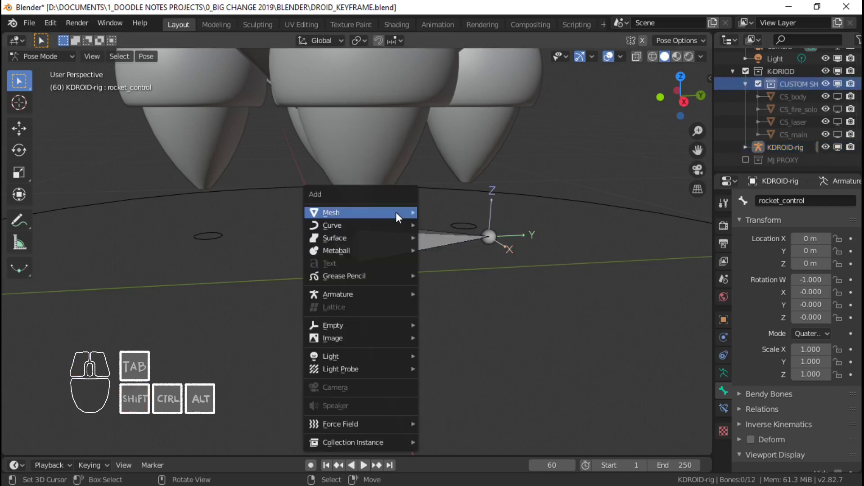
pyautogui.moveTo(395, 210)
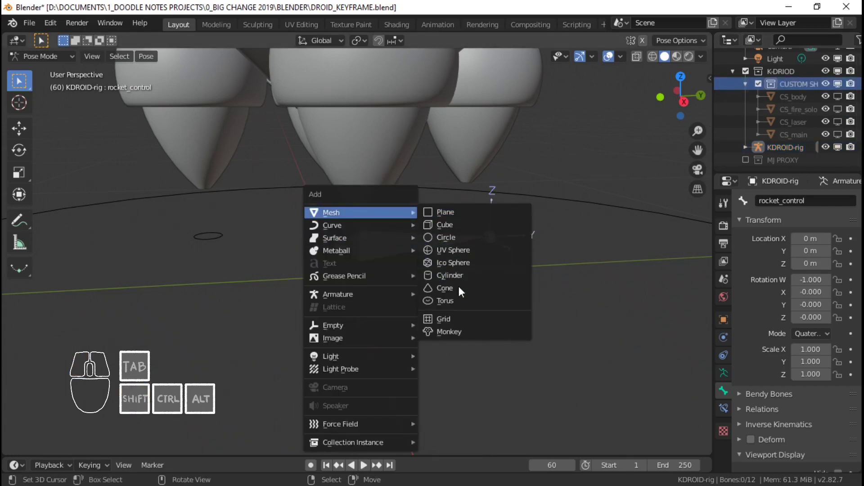
pyautogui.click(460, 238)
# Step: Scale the new circle's mesh in Edit Mode to about 0.185 so it surrounds the rocket_control bone
pyautogui.scroll(-8, 463, 231)
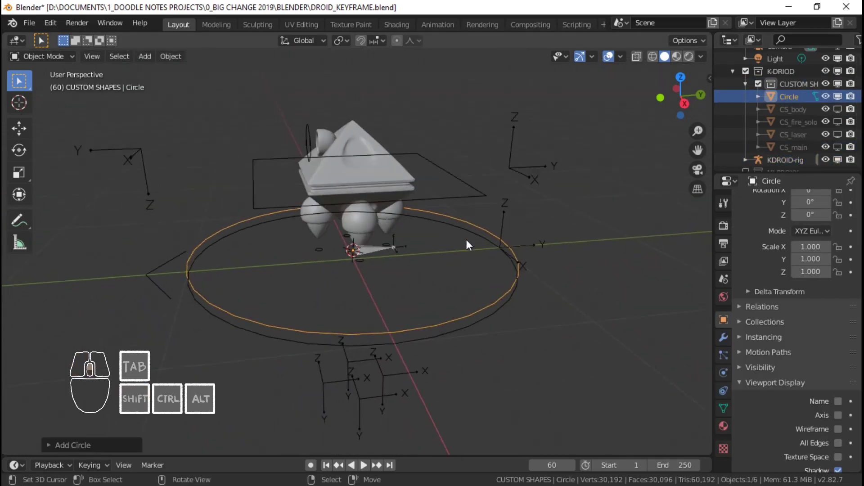
pyautogui.moveTo(501, 246); pyautogui.dragTo(498, 251, button='middle')
pyautogui.scroll(1, 501, 245)
pyautogui.scroll(-4, 502, 245)
pyautogui.scroll(3, 542, 239)
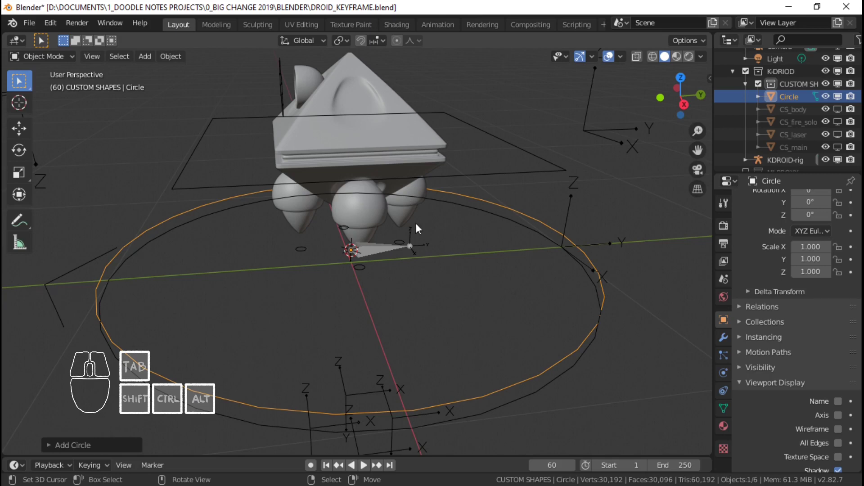
pyautogui.moveTo(354, 150); pyautogui.dragTo(381, 162, button='middle')
pyautogui.scroll(-4, 385, 237)
pyautogui.scroll(4, 391, 239)
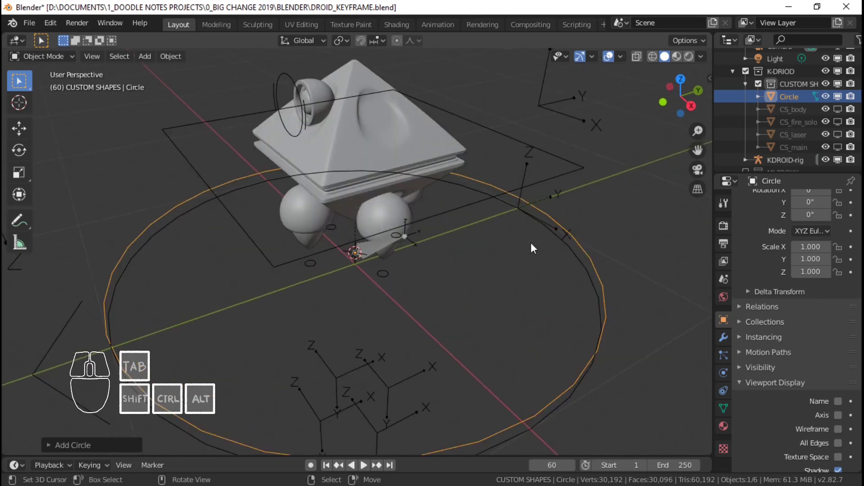
pyautogui.press('Tab')
pyautogui.press('s')
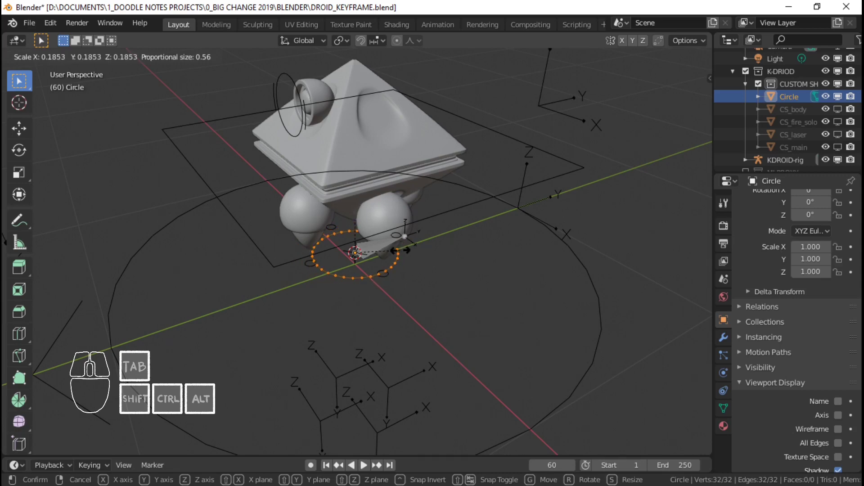
pyautogui.click(403, 250)
# Step: Refine the circle's scale so its outline runs close to the four small rocket control rings
pyautogui.moveTo(403, 250); pyautogui.dragTo(453, 236, button='middle')
pyautogui.scroll(6, 403, 225)
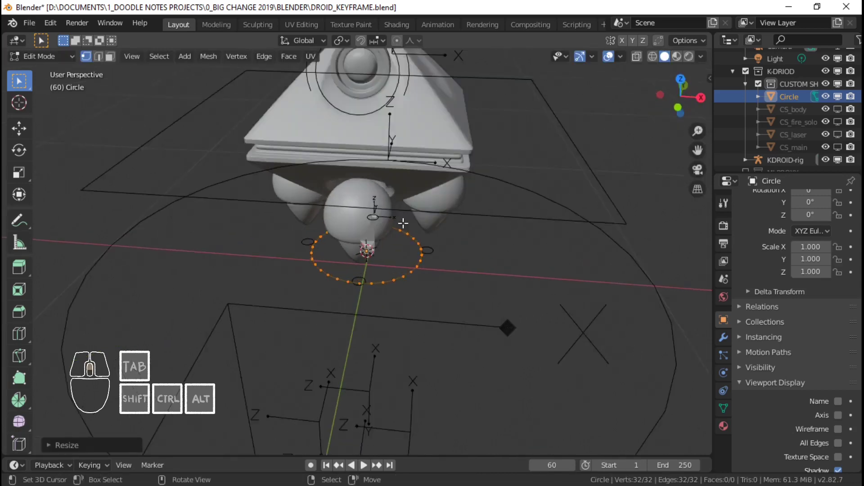
pyautogui.moveTo(405, 225); pyautogui.dragTo(421, 225, button='middle')
pyautogui.press('s')
pyautogui.click(525, 221)
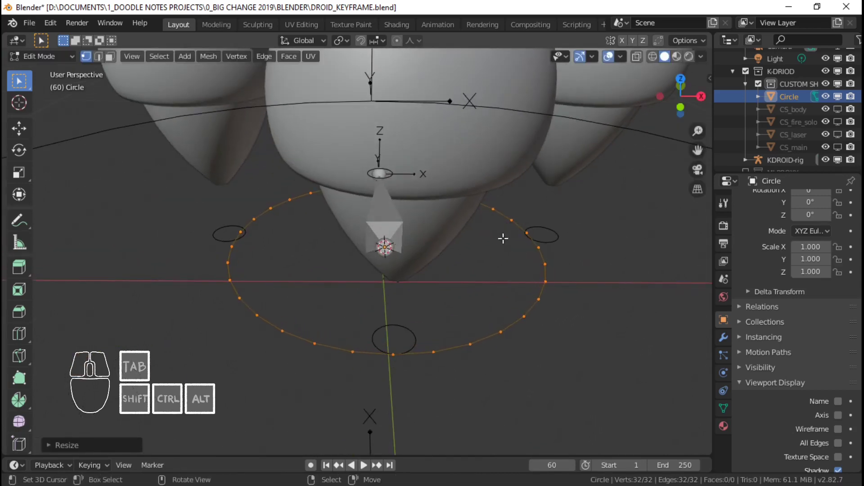
pyautogui.scroll(-1, 503, 237)
pyautogui.moveTo(503, 238); pyautogui.dragTo(425, 243, button='middle')
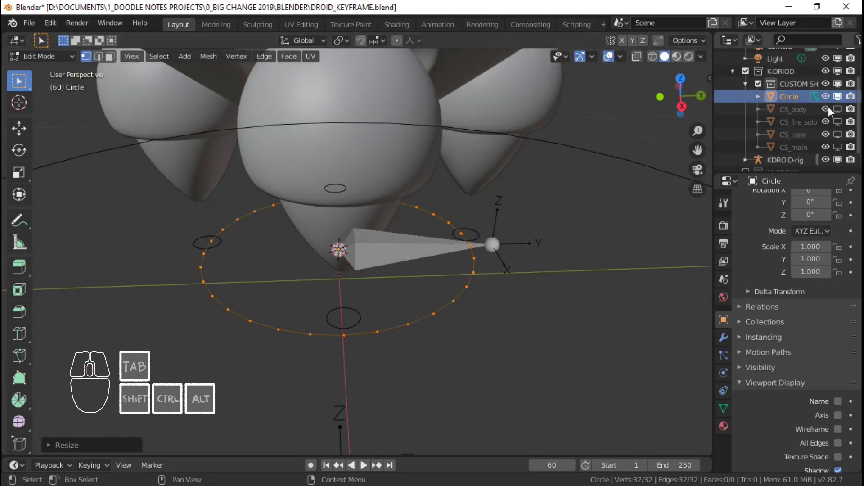
# Step: Return to Object Mode, rename the circle "CS_fire control" and save the file
pyautogui.press('Tab')
pyautogui.press('F2')
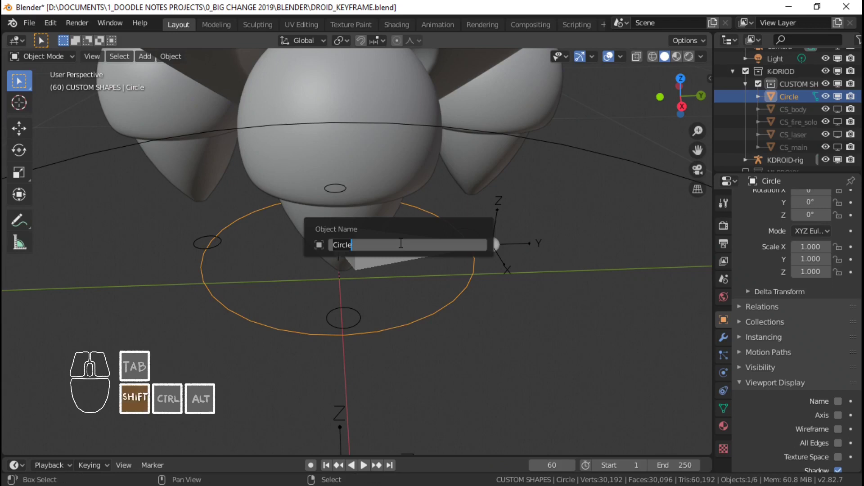
pyautogui.write('CS_S')
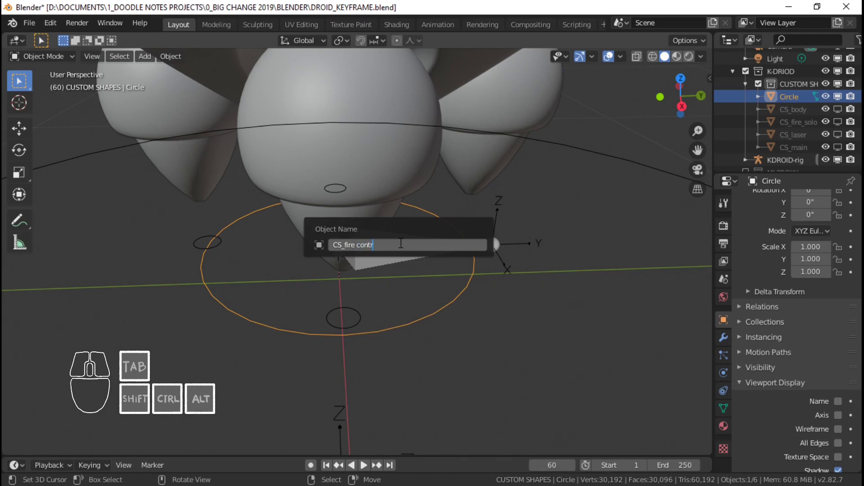
pyautogui.write('fire control')
pyautogui.press('Return')
pyautogui.hotkey('ctrl', 's')
# Step: Assign CS_fire control as the rocket_control bone's custom shape in Pose Mode, with wireframe display and without bone-size scaling
pyautogui.rightClick(411, 253)
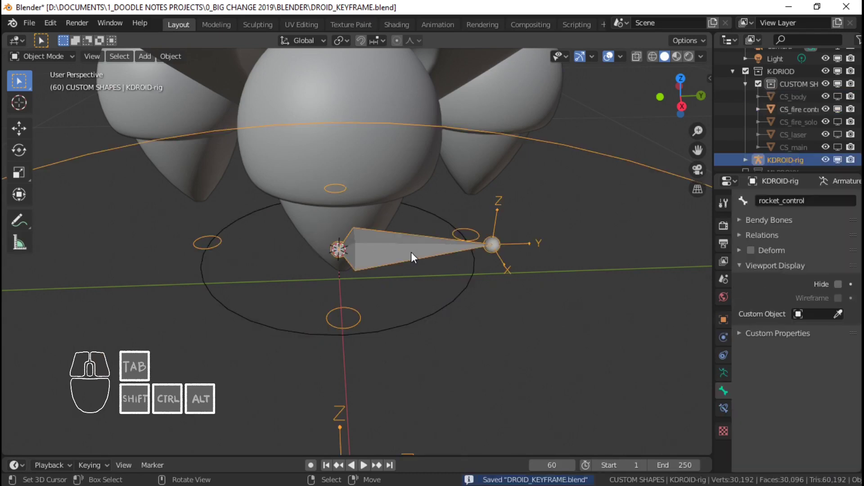
pyautogui.hotkey('ctrl', 'Tab')
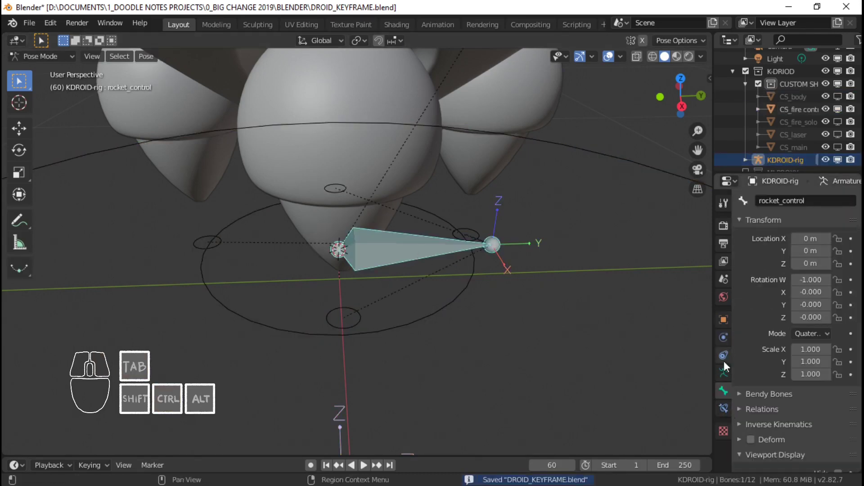
pyautogui.click(723, 373)
pyautogui.click(724, 391)
pyautogui.scroll(-5, 808, 420)
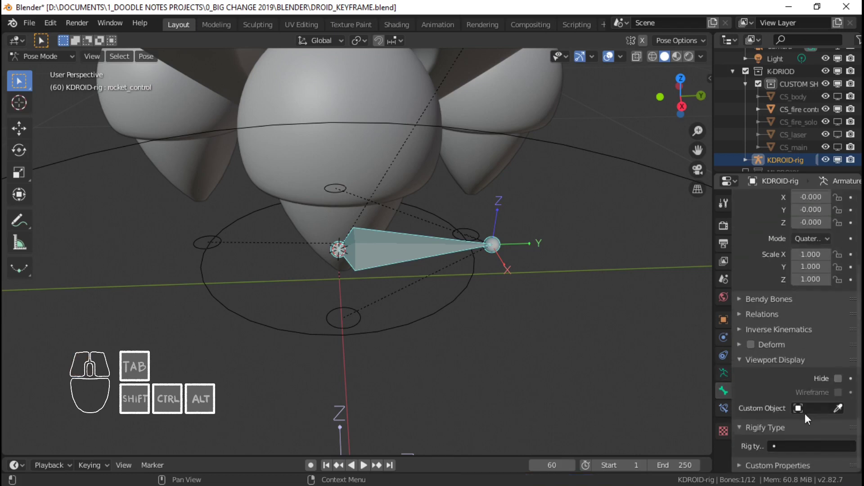
pyautogui.click(836, 391)
pyautogui.click(819, 408)
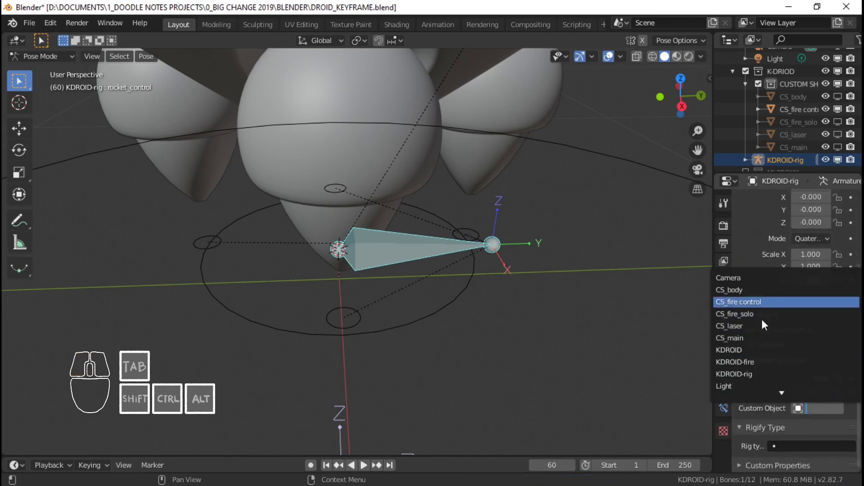
pyautogui.click(762, 303)
pyautogui.click(840, 421)
pyautogui.keyDown('shift'); pyautogui.moveTo(415, 245); pyautogui.dragTo(484, 217, button='middle'); pyautogui.keyUp('shift')
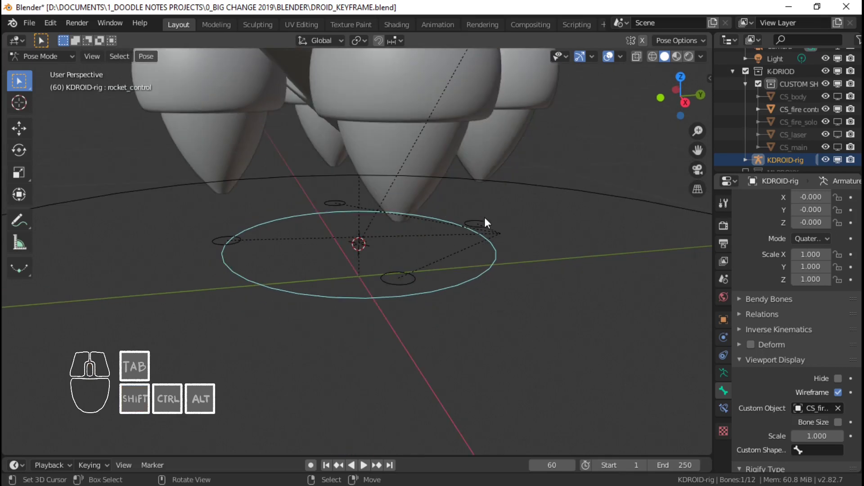
# Step: Show the hidden CS_fire_solo shape in the viewport, select it in Object Mode and open its mesh in Edit Mode
pyautogui.rightClick(483, 227)
pyautogui.keyDown('shift'); pyautogui.moveTo(428, 276); pyautogui.dragTo(401, 266, button='middle'); pyautogui.keyUp('shift')
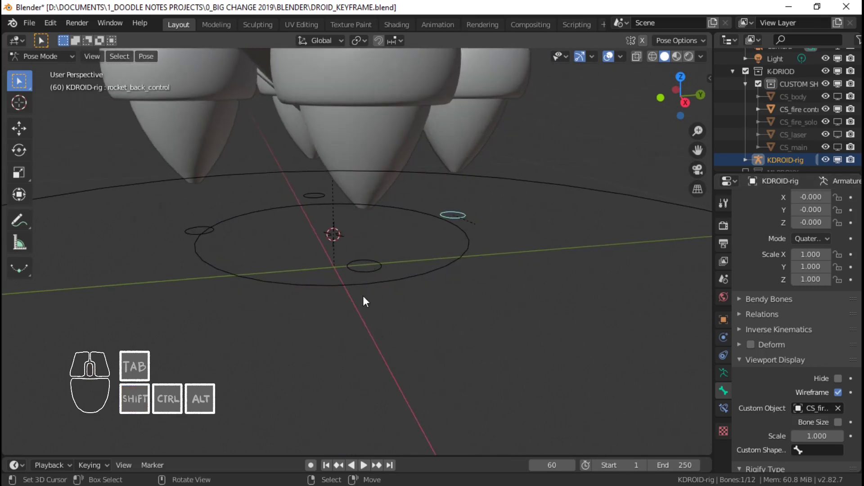
pyautogui.moveTo(363, 297); pyautogui.dragTo(456, 248, button='middle')
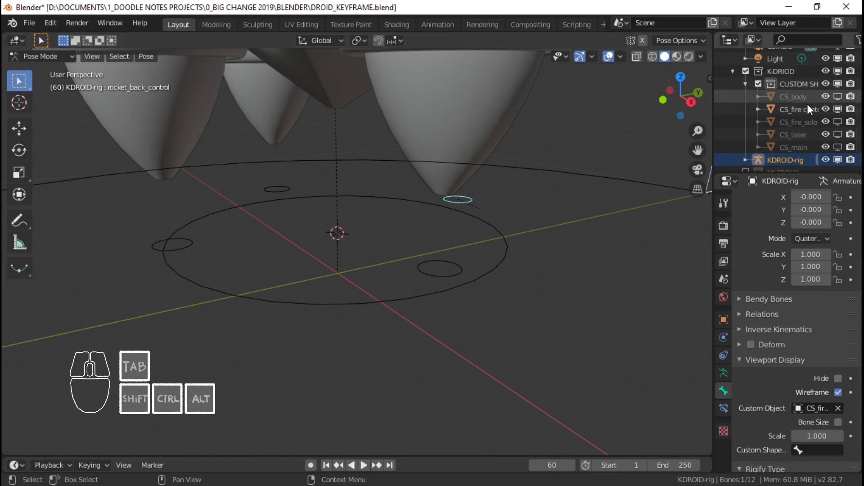
pyautogui.click(834, 121)
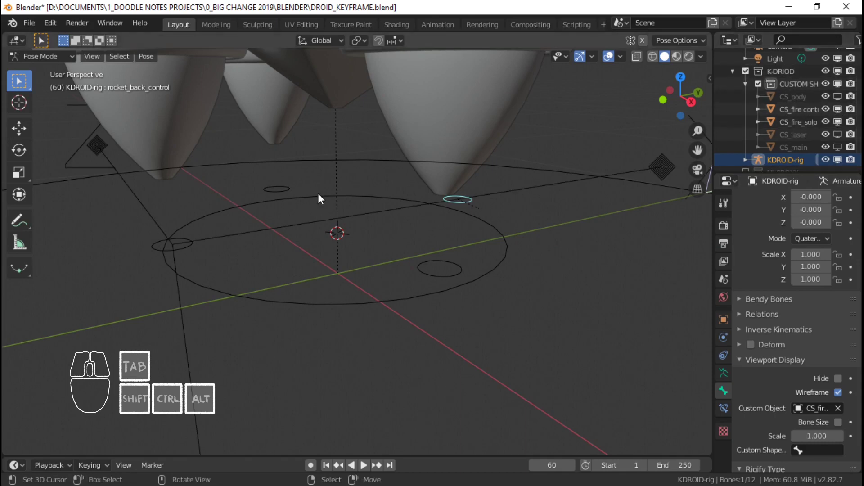
pyautogui.keyDown('shift'); pyautogui.moveTo(172, 243); pyautogui.dragTo(232, 226, button='middle'); pyautogui.keyUp('shift')
pyautogui.rightClick(238, 290)
pyautogui.hotkey('ctrl', 'Tab')
pyautogui.rightClick(234, 304)
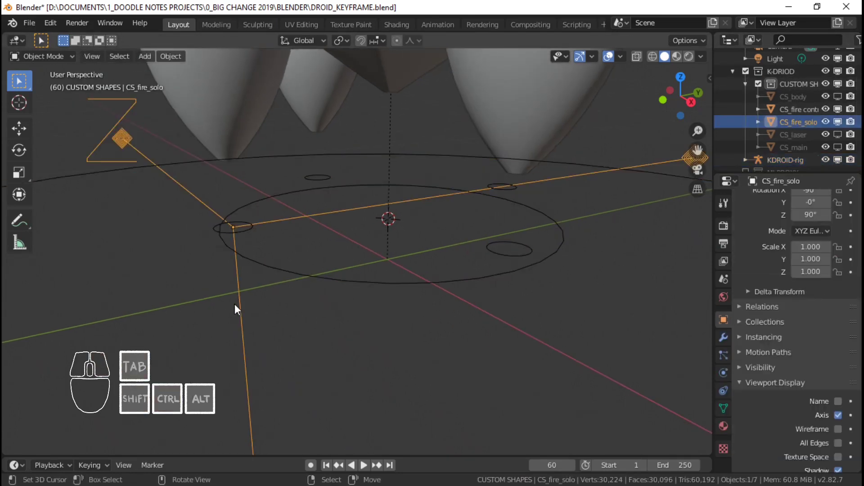
pyautogui.press('Tab')
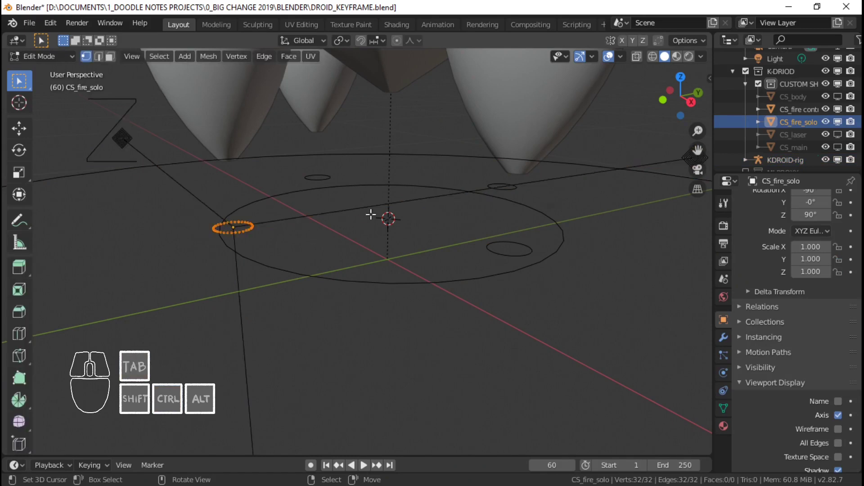
# Step: Examine from several angles how the CS_fire_solo ring lines up with the larger rocket control circle
pyautogui.moveTo(370, 215); pyautogui.dragTo(476, 243, button='middle')
pyautogui.press('KP_3')
pyautogui.press('KP_1')
pyautogui.scroll(-1, 476, 276)
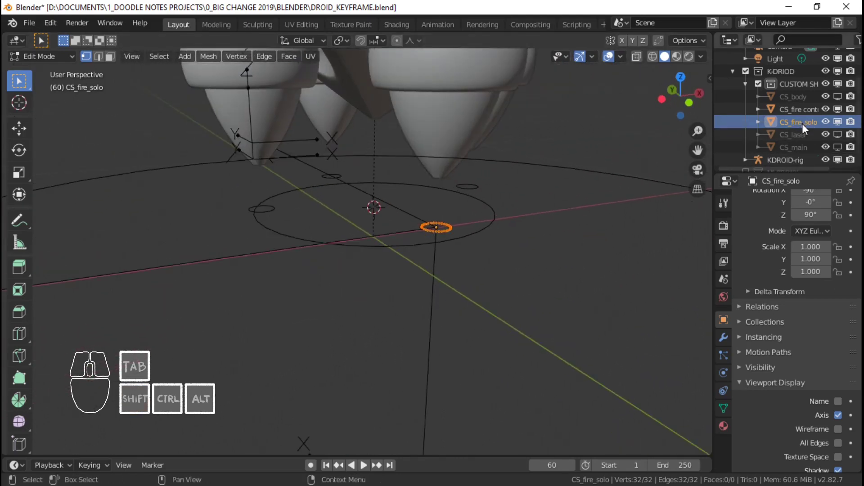
pyautogui.scroll(1, 511, 225)
pyautogui.keyDown('shift'); pyautogui.moveTo(510, 225); pyautogui.dragTo(330, 186, button='middle'); pyautogui.keyUp('shift')
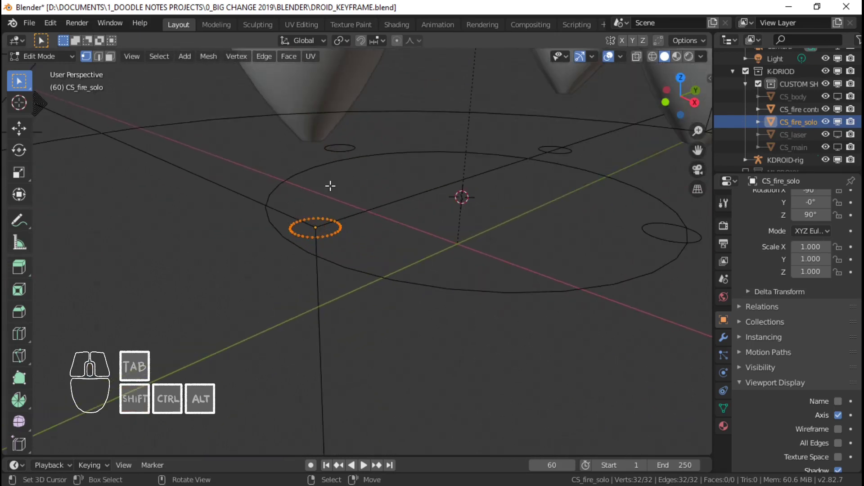
pyautogui.press('KP_1')
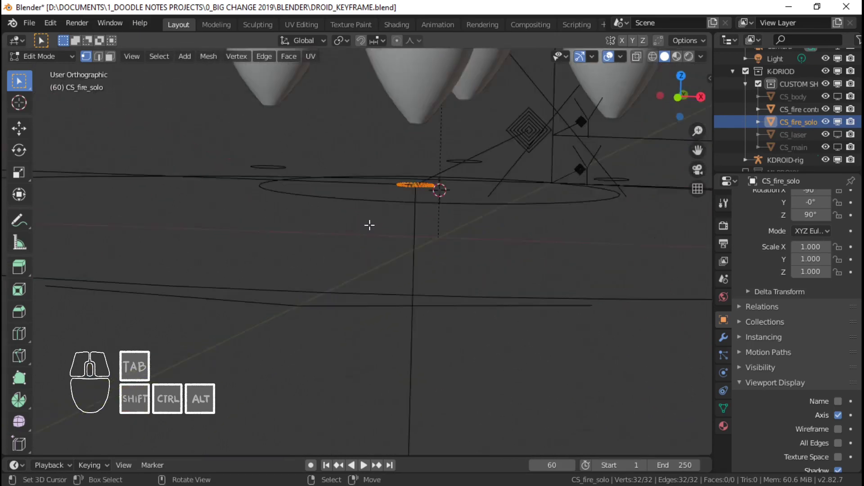
pyautogui.press('KP_3')
pyautogui.scroll(-4, 386, 161)
pyautogui.keyDown('shift'); pyautogui.moveTo(304, 135); pyautogui.dragTo(372, 262, button='middle'); pyautogui.keyUp('shift')
pyautogui.scroll(5, 372, 263)
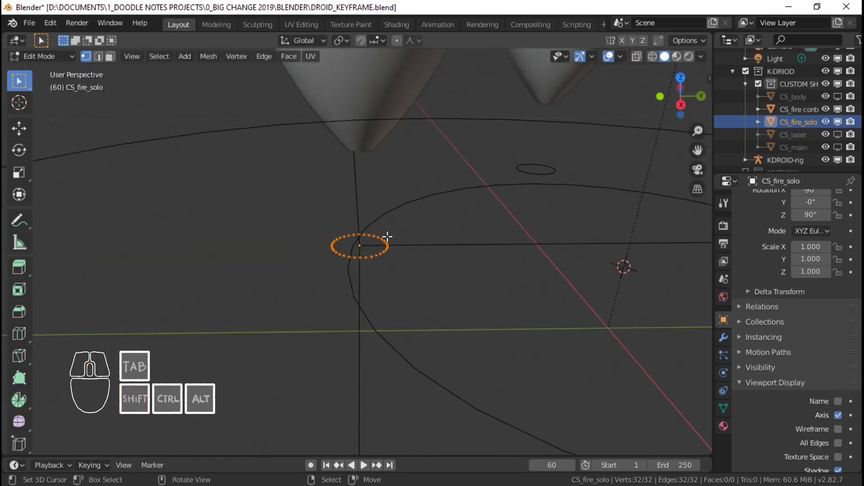
# Step: Flatten the CS_fire_solo ring to the 3D cursor's height by scaling along Z about the 3D Cursor pivot, then return to Object Mode
pyautogui.scroll(-4, 407, 212)
pyautogui.moveTo(411, 222); pyautogui.dragTo(421, 202, button='middle')
pyautogui.press('.')
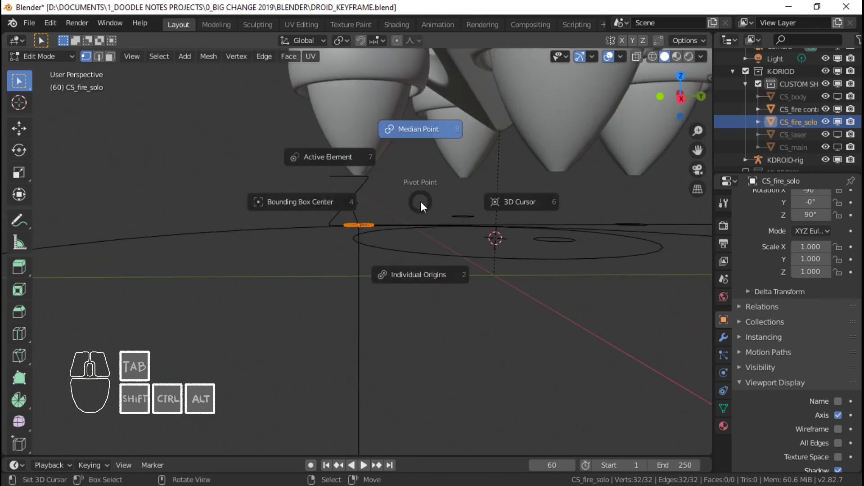
pyautogui.click(523, 202)
pyautogui.press('s')
pyautogui.press('z')
pyautogui.press('o')
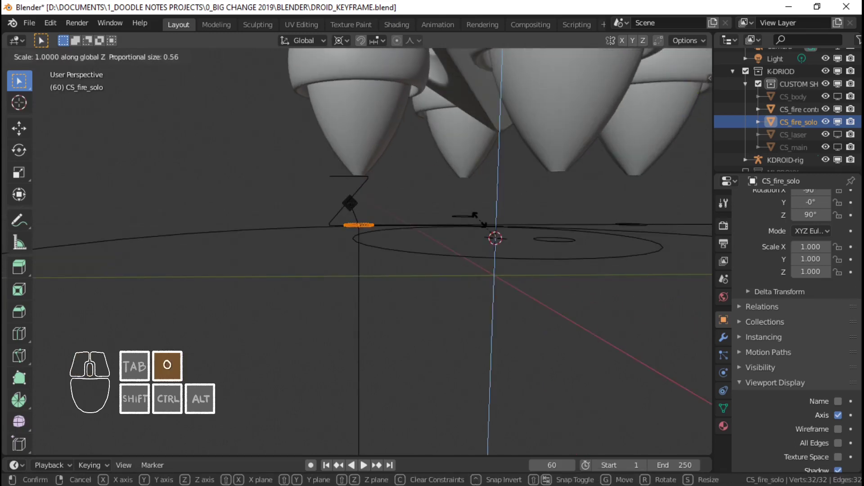
pyautogui.click(480, 220)
pyautogui.moveTo(460, 244); pyautogui.dragTo(506, 244, button='middle')
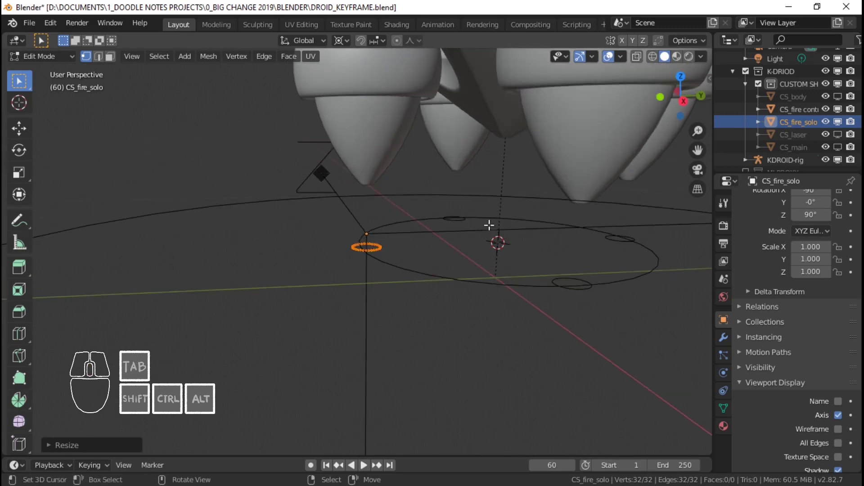
pyautogui.moveTo(365, 234); pyautogui.dragTo(458, 228, button='middle')
pyautogui.press('Tab')
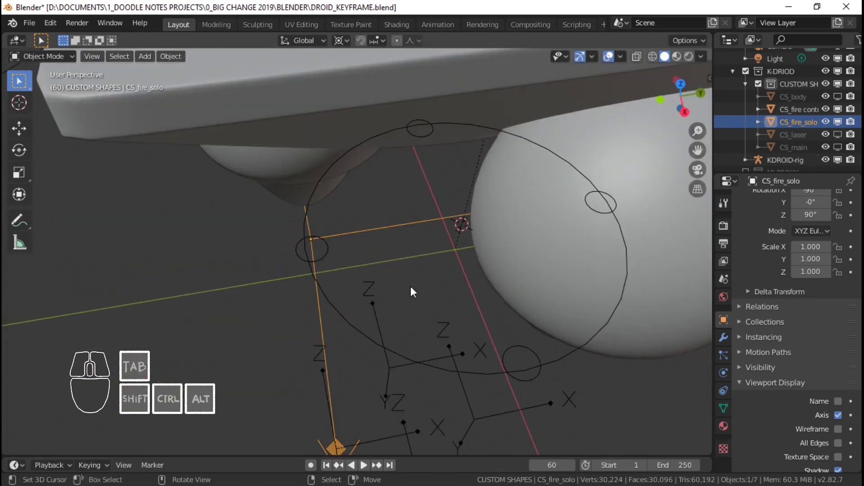
pyautogui.moveTo(485, 361); pyautogui.dragTo(472, 247, button='middle')
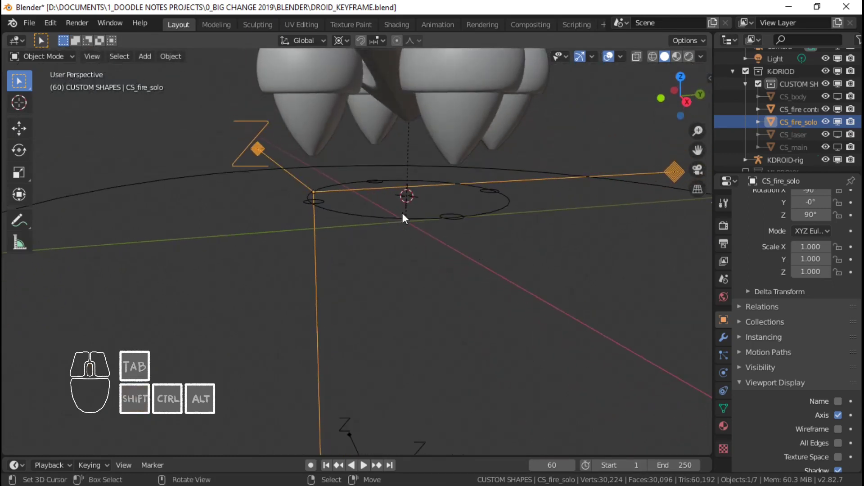
# Step: Scale the CS_fire control circle's mesh in Edit Mode to about 0.94 so it meets the four small rings, then return to Object Mode
pyautogui.moveTo(403, 216); pyautogui.dragTo(437, 239, button='middle')
pyautogui.click(798, 110)
pyautogui.press('Tab')
pyautogui.scroll(2, 546, 249)
pyautogui.press('s')
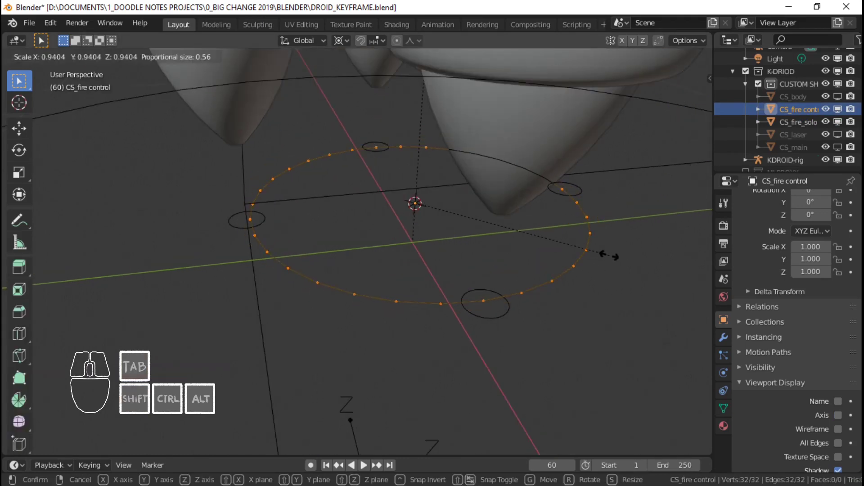
pyautogui.click(611, 255)
pyautogui.moveTo(574, 266); pyautogui.dragTo(348, 277, button='middle')
pyautogui.press('Tab')
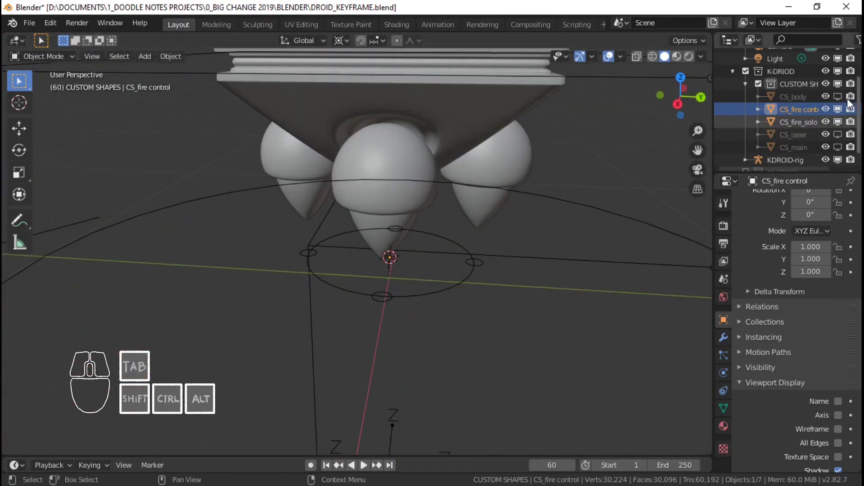
# Step: Exclude the CUSTOM SHAPES collection from the view layer and turn off the Axes display for KDROID-rig
pyautogui.click(763, 82)
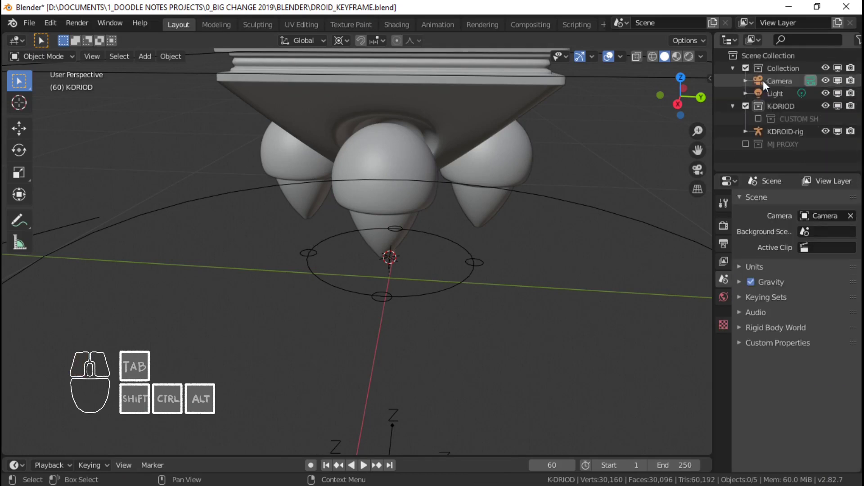
pyautogui.scroll(-2, 451, 260)
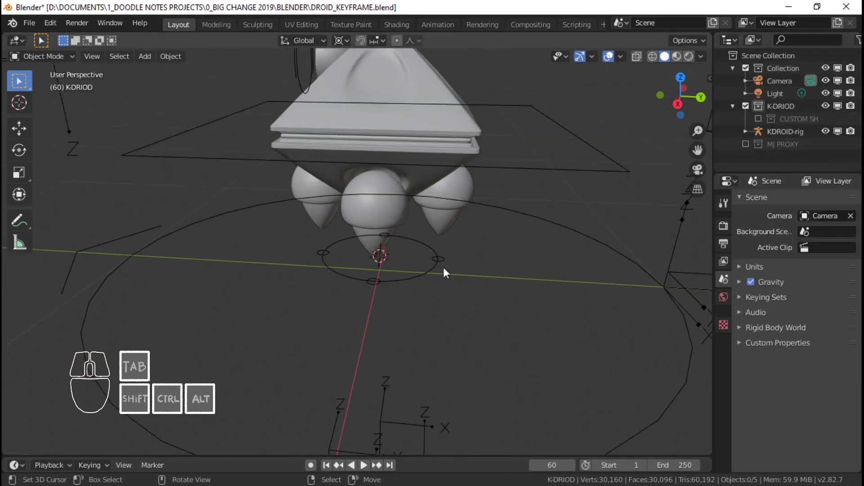
pyautogui.rightClick(437, 266)
pyautogui.scroll(-1, 437, 266)
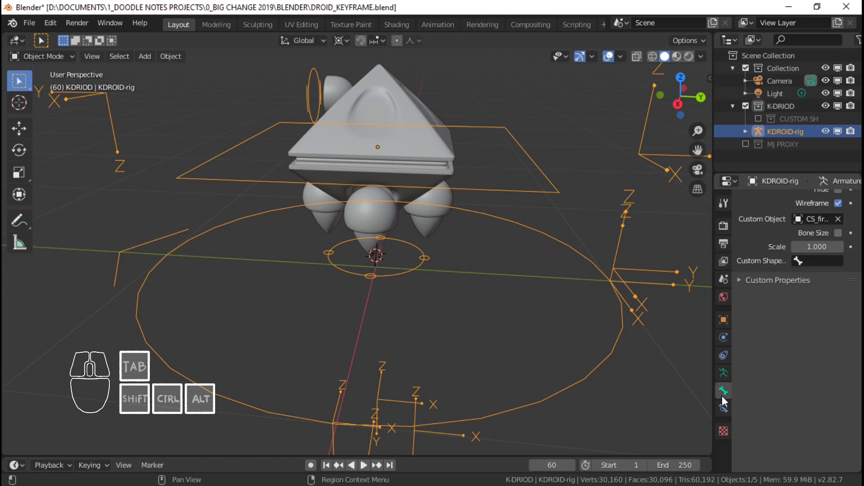
pyautogui.click(724, 372)
pyautogui.scroll(-5, 785, 386)
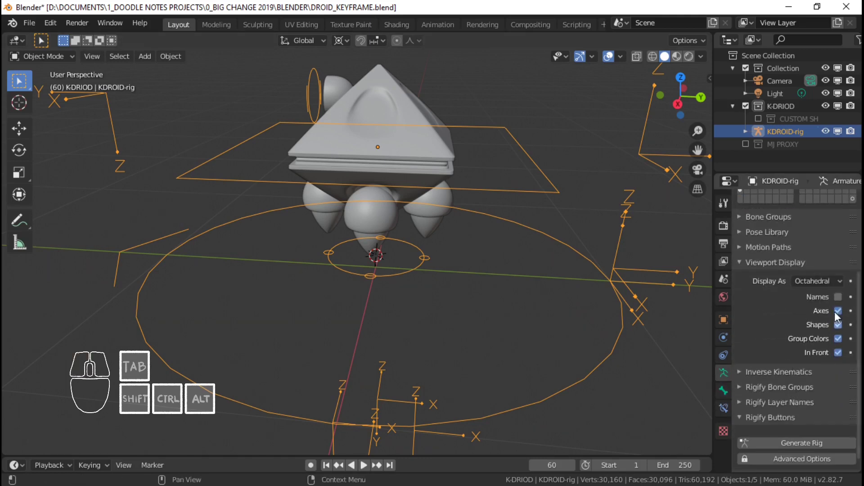
pyautogui.click(838, 310)
pyautogui.moveTo(441, 295); pyautogui.dragTo(438, 251, button='middle')
pyautogui.scroll(-4, 480, 216)
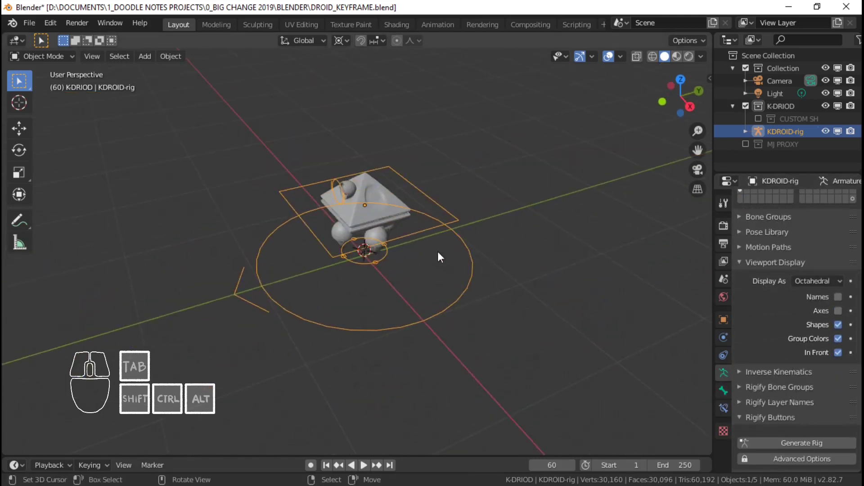
# Step: Switch KDROID-rig to Pose Mode and select the body bone's square control
pyautogui.hotkey('ctrl', 'Tab')
pyautogui.moveTo(392, 231); pyautogui.dragTo(398, 221, button='middle')
pyautogui.click(443, 251)
pyautogui.scroll(3, 446, 250)
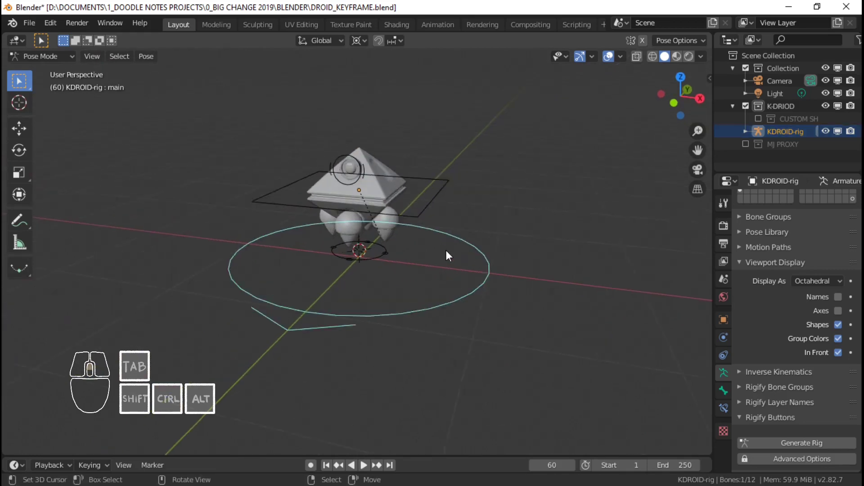
pyautogui.moveTo(446, 250); pyautogui.dragTo(473, 267, button='middle')
pyautogui.press('KP_1')
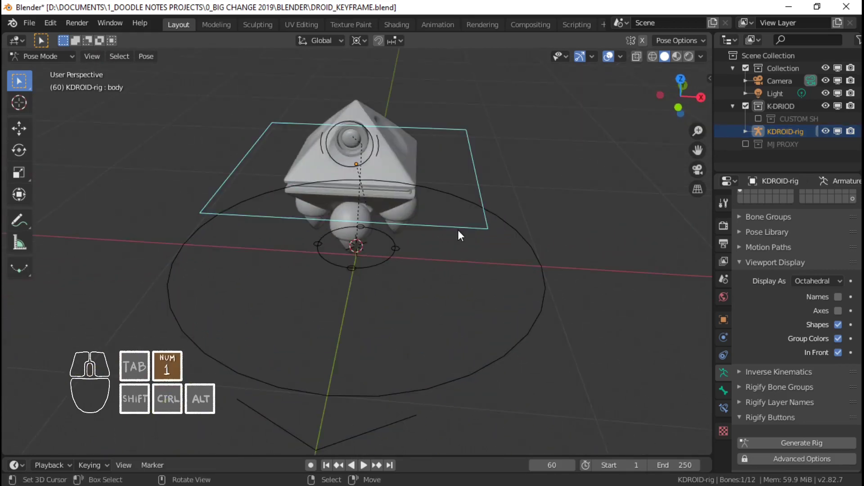
pyautogui.keyDown('shift'); pyautogui.moveTo(458, 229); pyautogui.dragTo(466, 241, button='middle'); pyautogui.keyUp('shift')
pyautogui.scroll(3, 467, 241)
pyautogui.scroll(-2, 463, 168)
pyautogui.keyDown('shift'); pyautogui.moveTo(441, 148); pyautogui.dragTo(439, 252, button='middle'); pyautogui.keyUp('shift')
pyautogui.scroll(-2, 446, 216)
pyautogui.press('g')
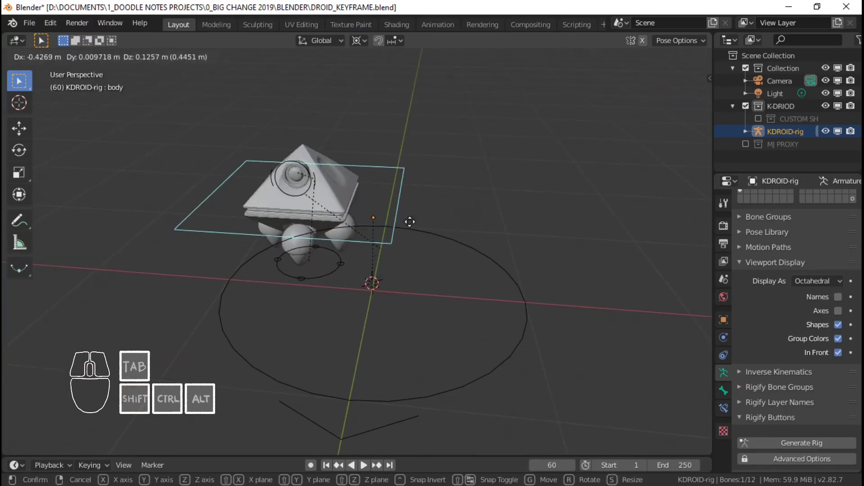
pyautogui.rightClick(443, 284)
pyautogui.moveTo(442, 283); pyautogui.dragTo(439, 251, button='middle')
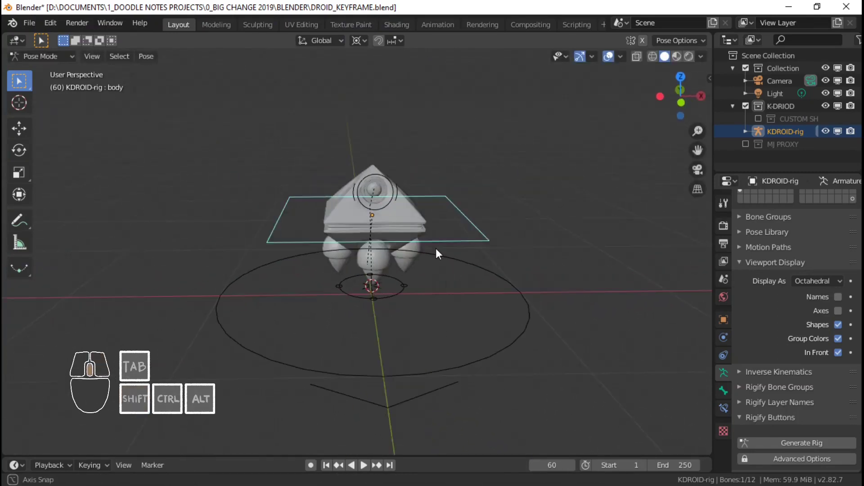
pyautogui.press('g')
pyautogui.rightClick(348, 243)
pyautogui.press('g')
pyautogui.press('x')
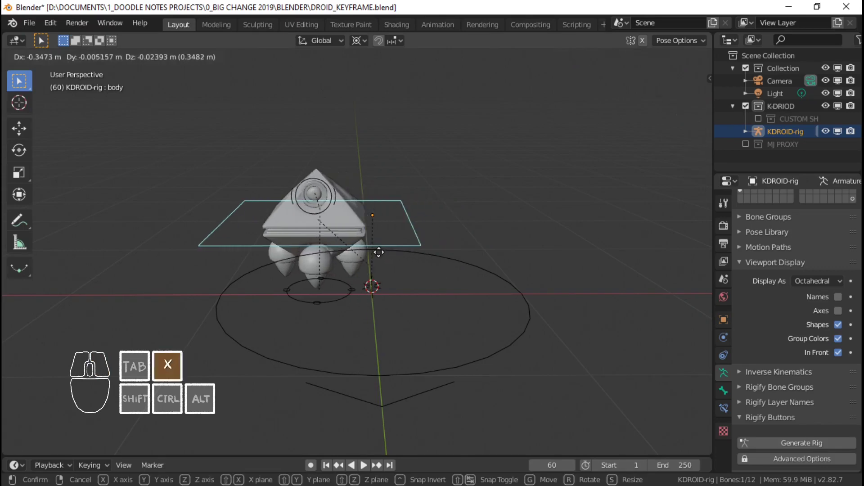
pyautogui.rightClick(459, 247)
# Step: Move the body bone along X in the negative direction, toward the edge of the main control circle
pyautogui.press('g')
pyautogui.press('x')
pyautogui.click(358, 250)
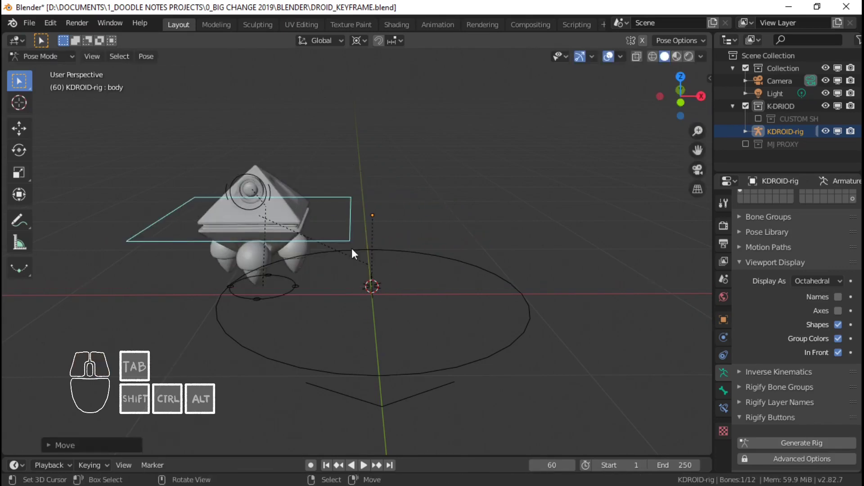
# Step: Move the rocket_control bone in the positive X direction to tilt all the rockets, viewing the rig from the front
pyautogui.keyDown('shift'); pyautogui.moveTo(275, 299); pyautogui.dragTo(317, 292, button='middle'); pyautogui.keyUp('shift')
pyautogui.scroll(3, 340, 288)
pyautogui.press('g')
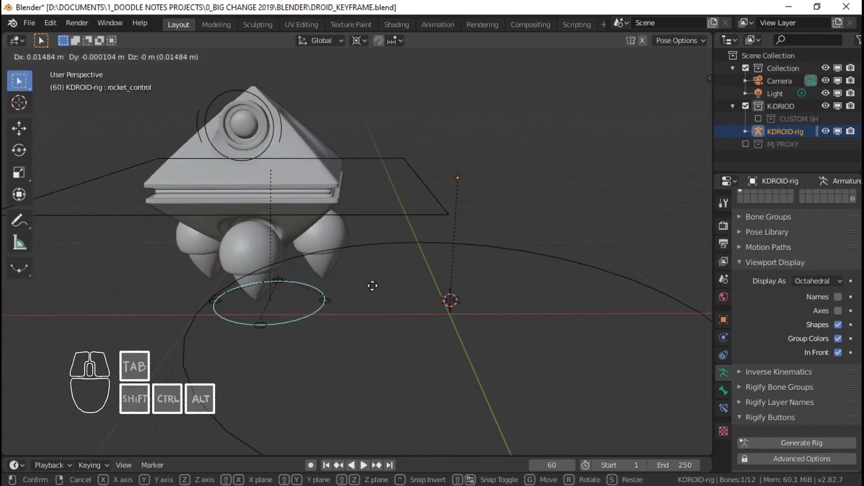
pyautogui.press('1')
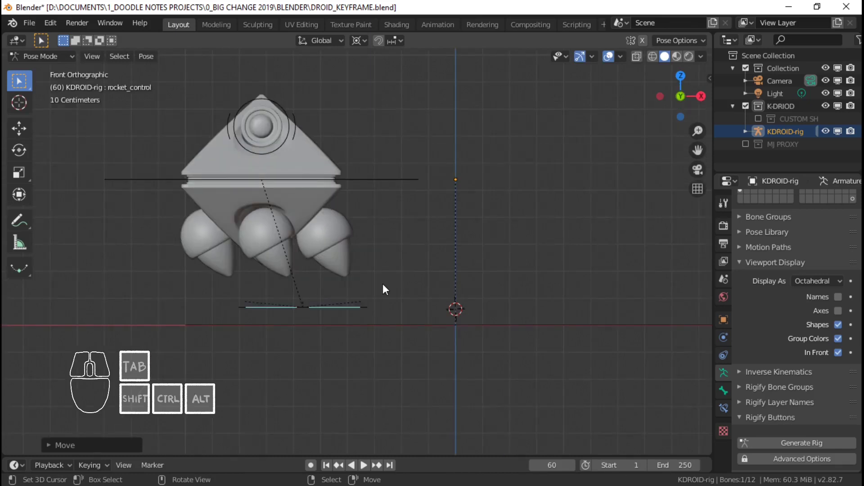
pyautogui.scroll(3, 396, 267)
pyautogui.keyDown('shift'); pyautogui.moveTo(370, 257); pyautogui.dragTo(399, 251, button='middle'); pyautogui.keyUp('shift')
# Step: Set the pivot point to Median Point and rotate the body bone in the front view to tilt the droid
pyautogui.rightClick(489, 153)
pyautogui.press('r')
pyautogui.rightClick(528, 189)
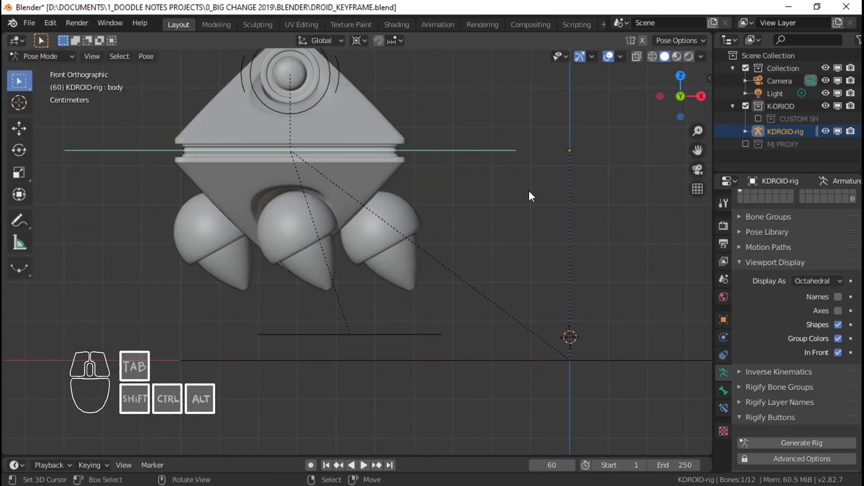
pyautogui.press('.')
pyautogui.click(523, 139)
pyautogui.keyDown('shift'); pyautogui.moveTo(491, 159); pyautogui.dragTo(523, 164, button='middle'); pyautogui.keyUp('shift')
pyautogui.press('r')
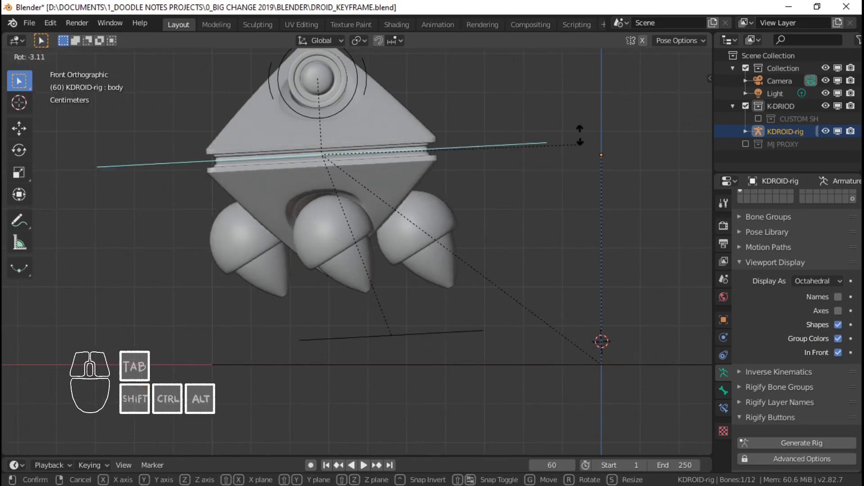
# Step: Select the rocket_control bone and start moving it in the front view
pyautogui.rightClick(467, 299)
pyautogui.press('g')
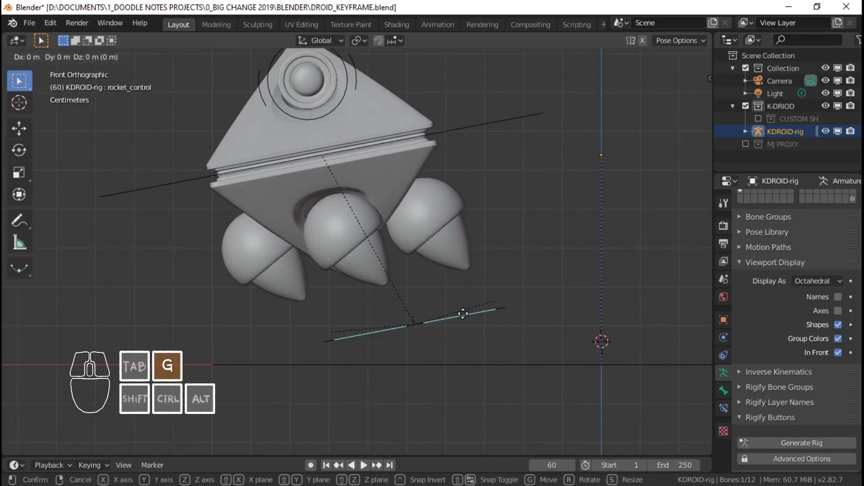